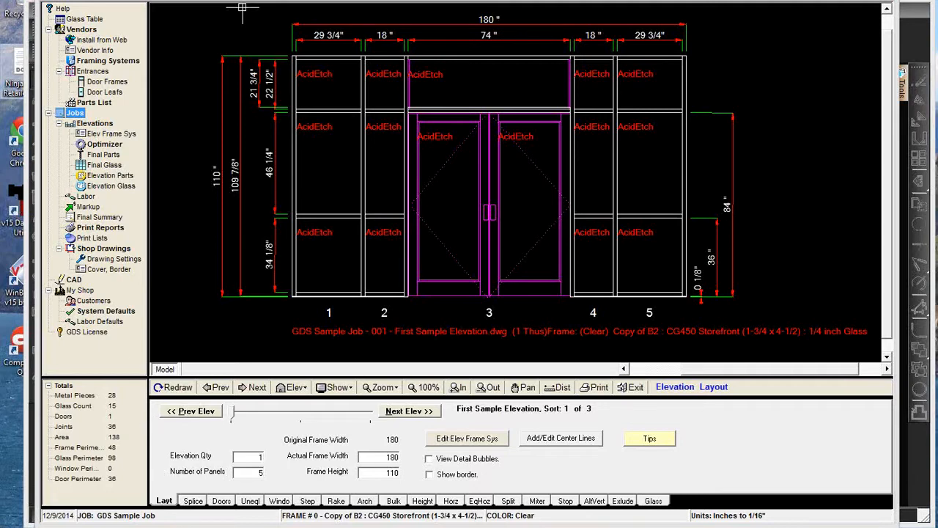
Switch to DoubleCAD XT, view its version information, and close the information window.
mouse_move(254, 522)
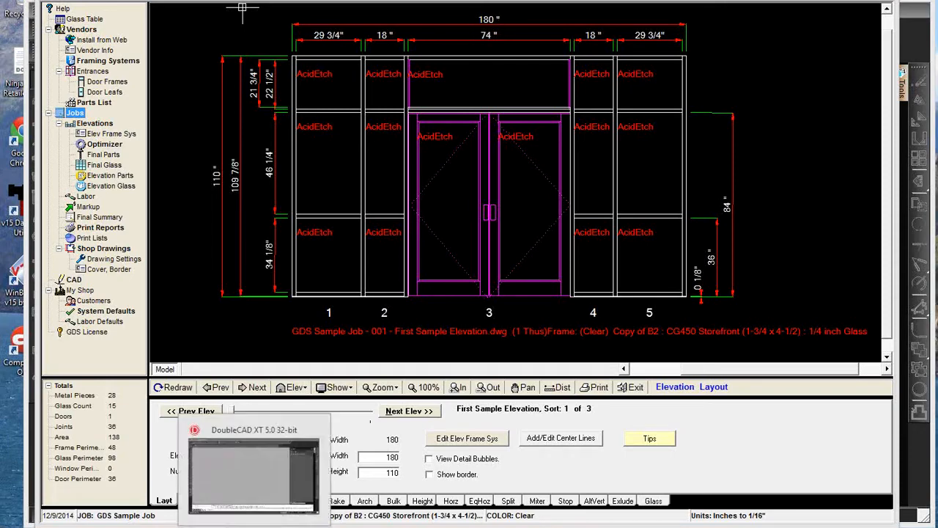
left_click(262, 462)
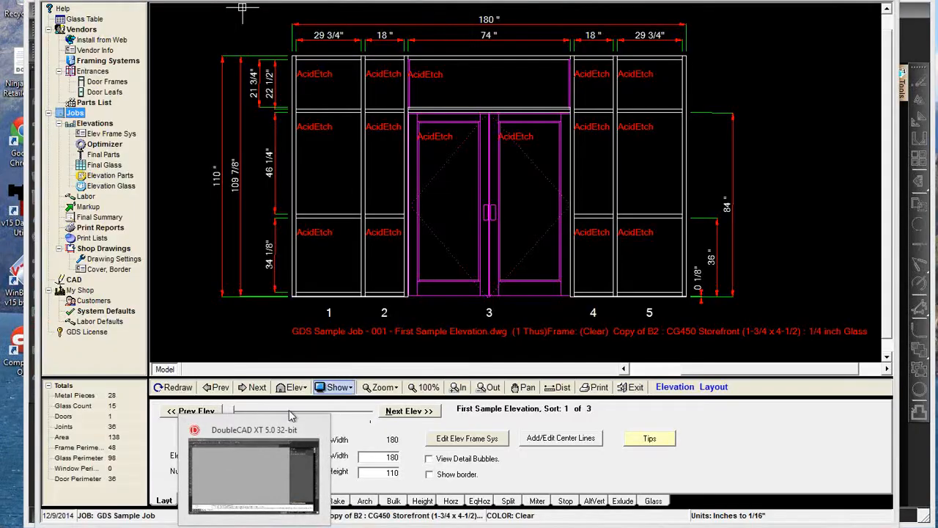
left_click(254, 474)
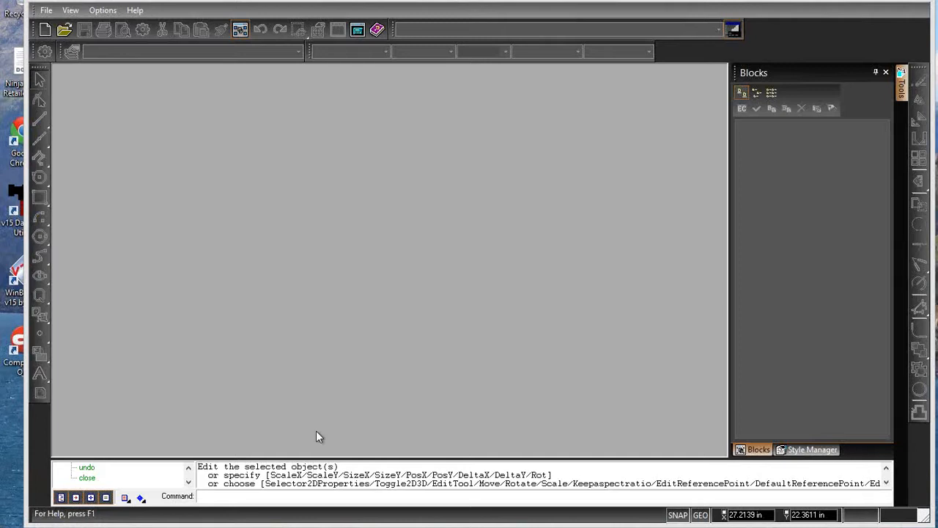
left_click(139, 13)
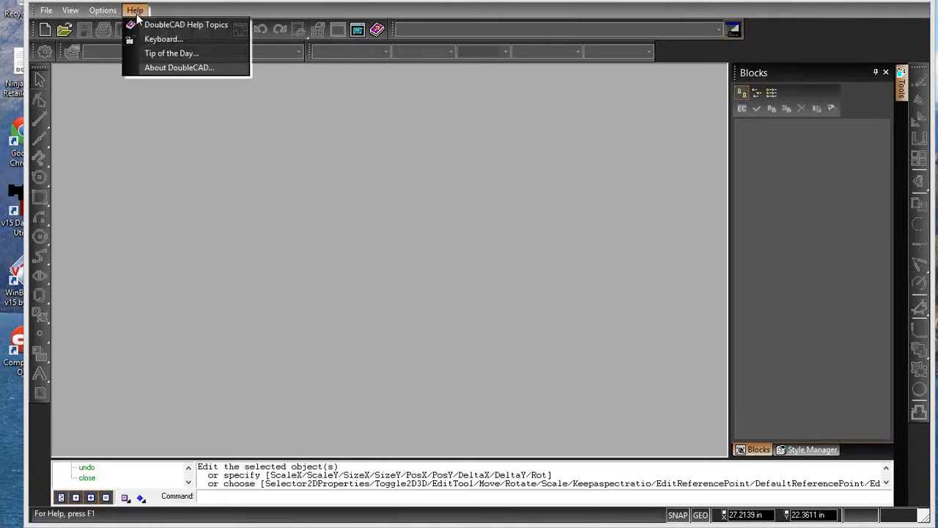
left_click(178, 67)
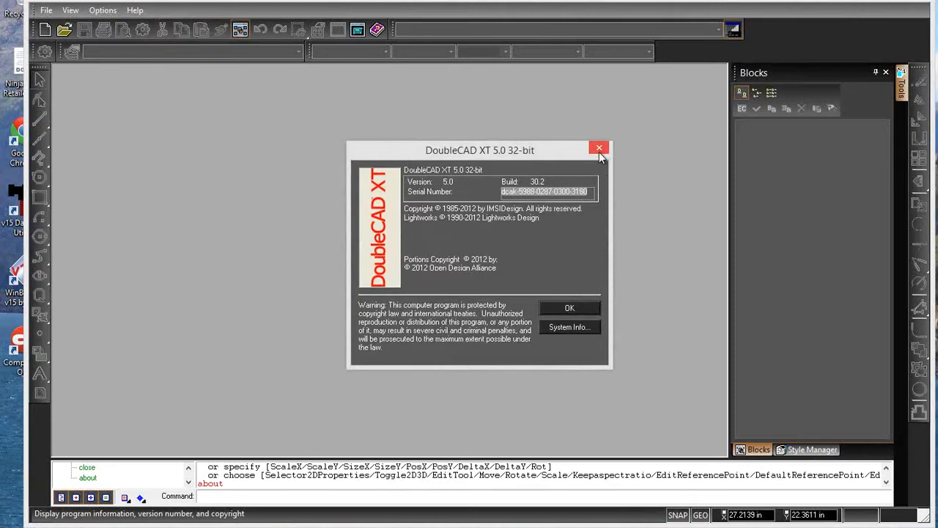
left_click(571, 307)
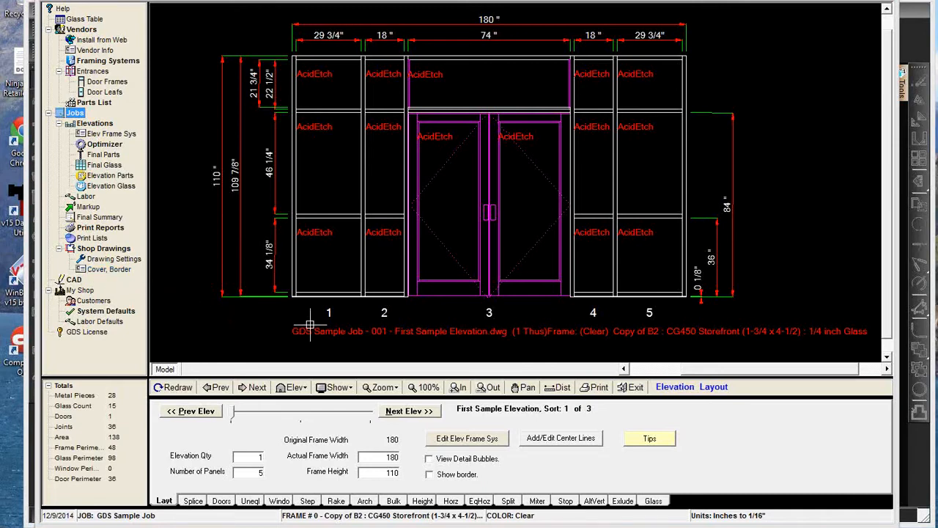
Open the shop drawing cover and border information and review the header, schedules and legends, and contract notes pages.
left_click(93, 271)
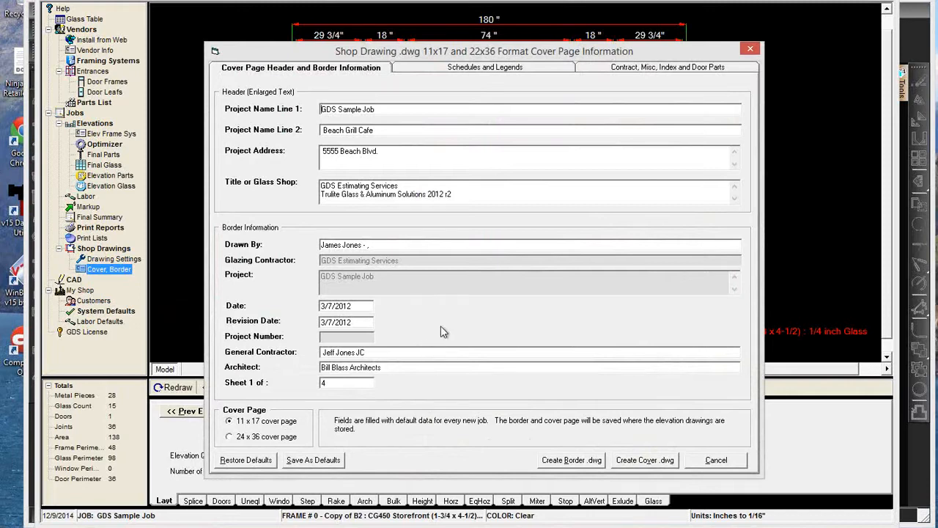
left_click(467, 68)
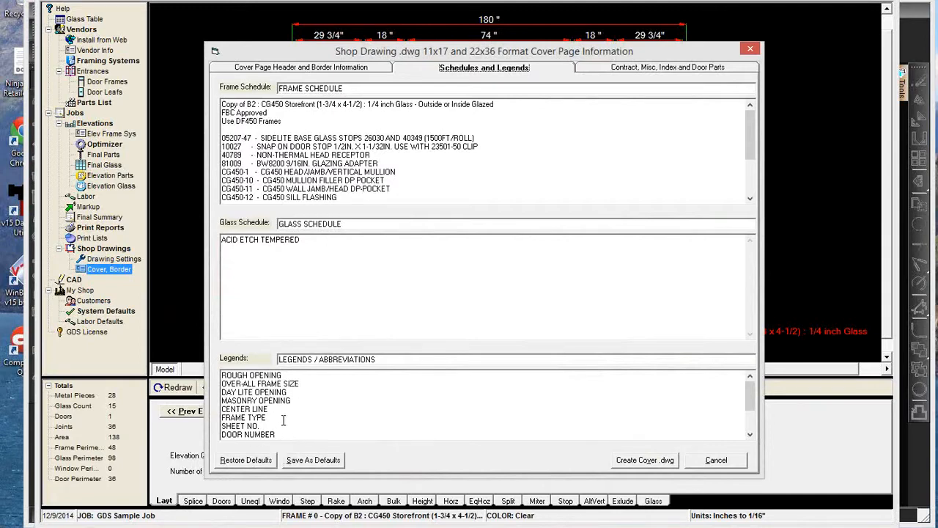
left_click(613, 69)
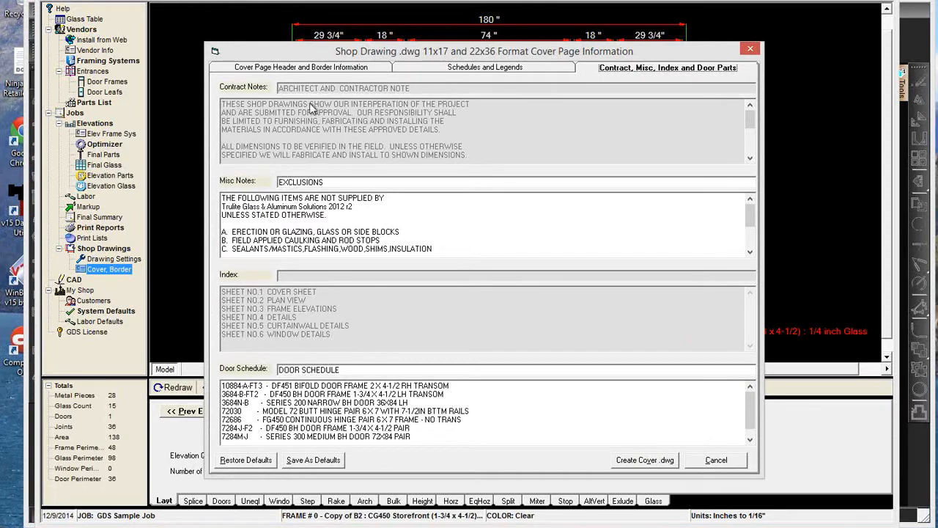
left_click(283, 67)
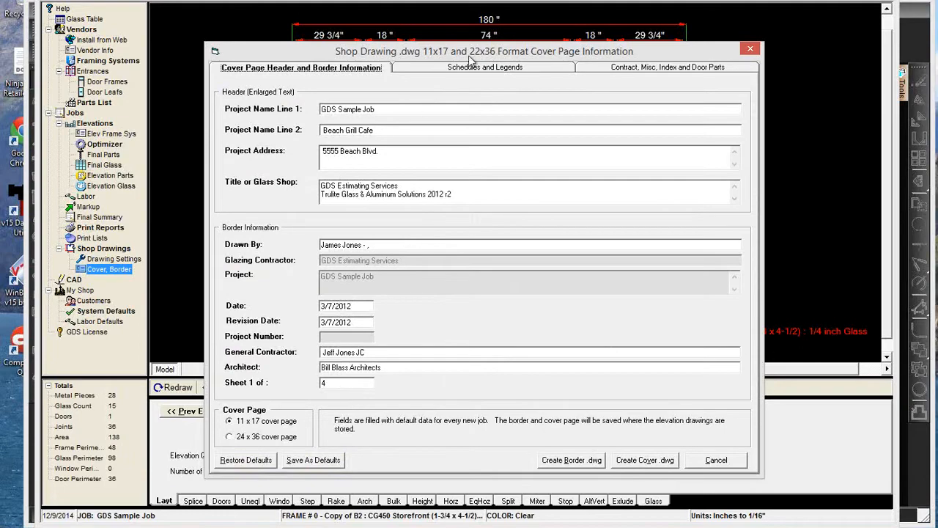
mouse_move(471, 58)
left_mouse_down()
mouse_move(555, 173)
mouse_move(601, 323)
mouse_move(624, 499)
mouse_move(578, 449)
mouse_move(548, 181)
left_mouse_up()
left_click_drag(548, 149, 546, 39)
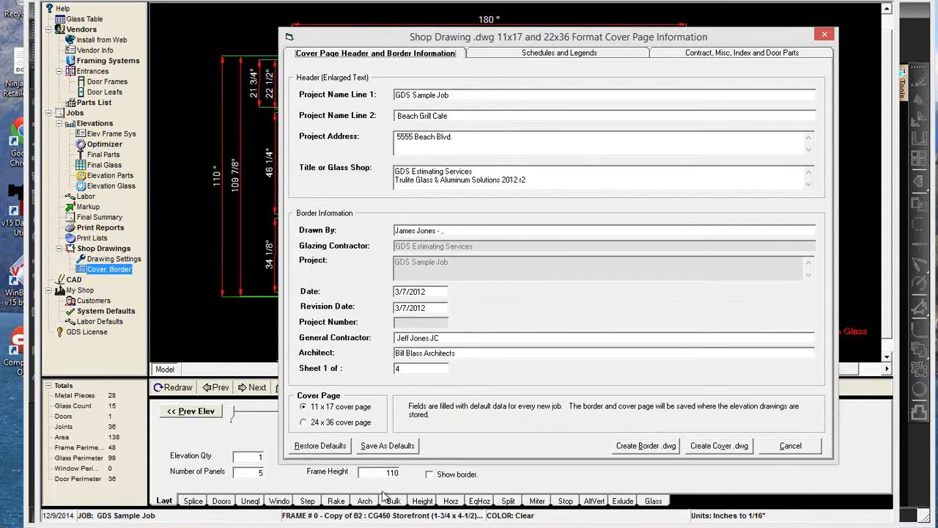
Create the 11 x 17 cover page drawing and open it for editing in DoubleCAD XT, dismissing the startup tip.
left_click(717, 449)
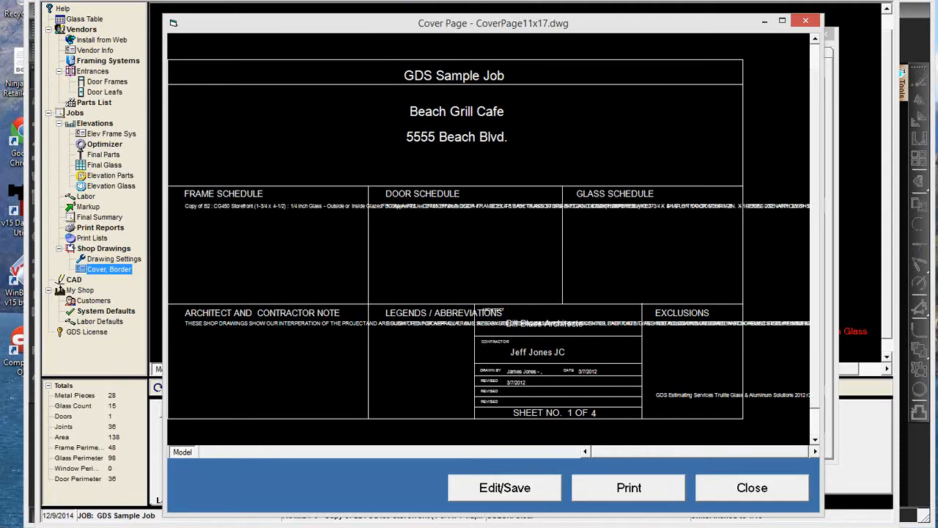
left_click(470, 494)
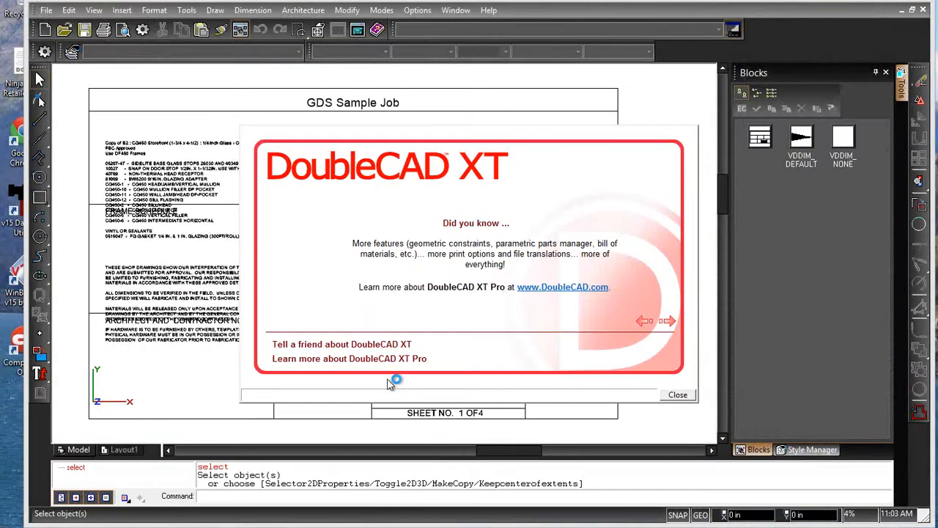
left_click(678, 395)
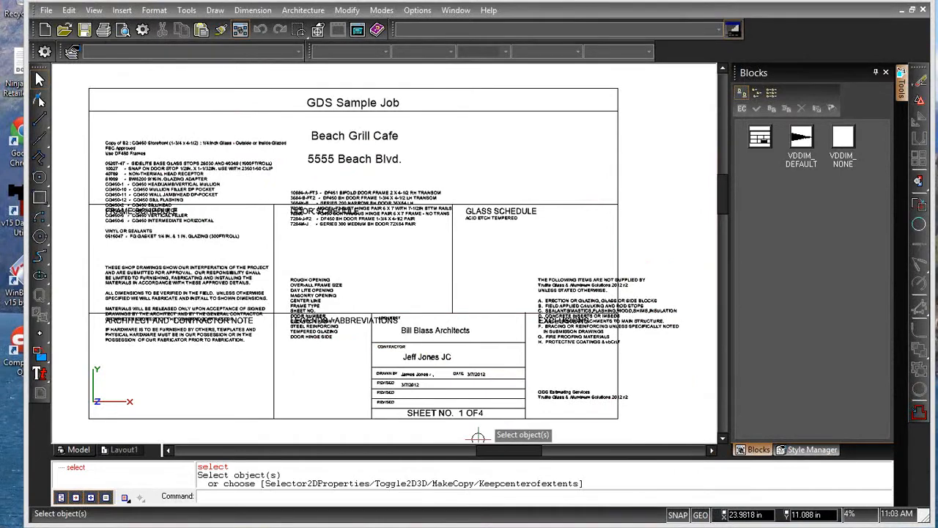
Move the contract note text below the ARCHITECT AND CONTRACTOR NOTE heading, to about X 12.6 in, Y 12.3 in.
mouse_move(295, 425)
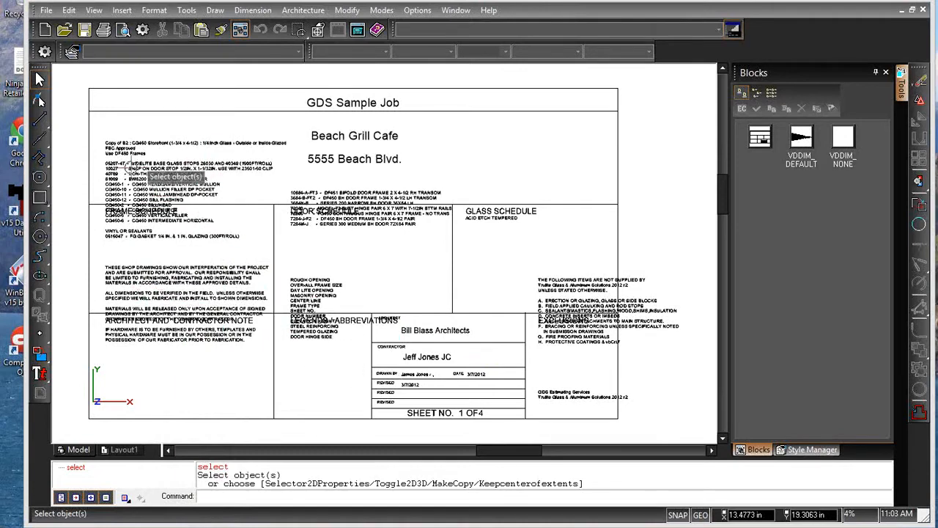
left_click(157, 299)
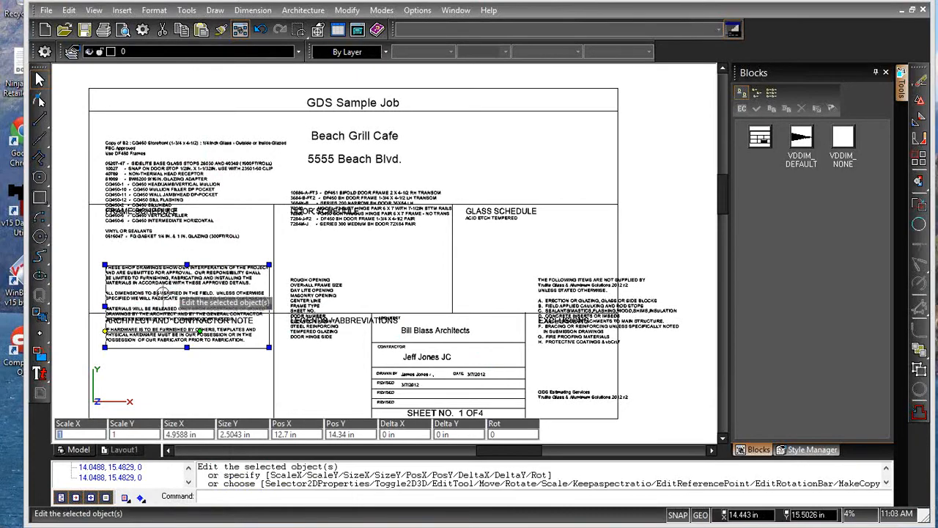
left_click(190, 291)
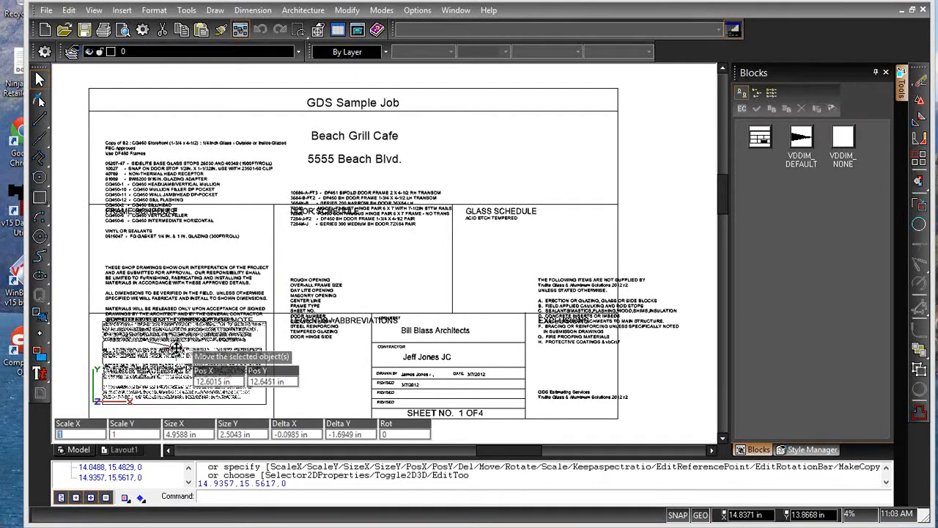
left_click(187, 353)
left_click(176, 351)
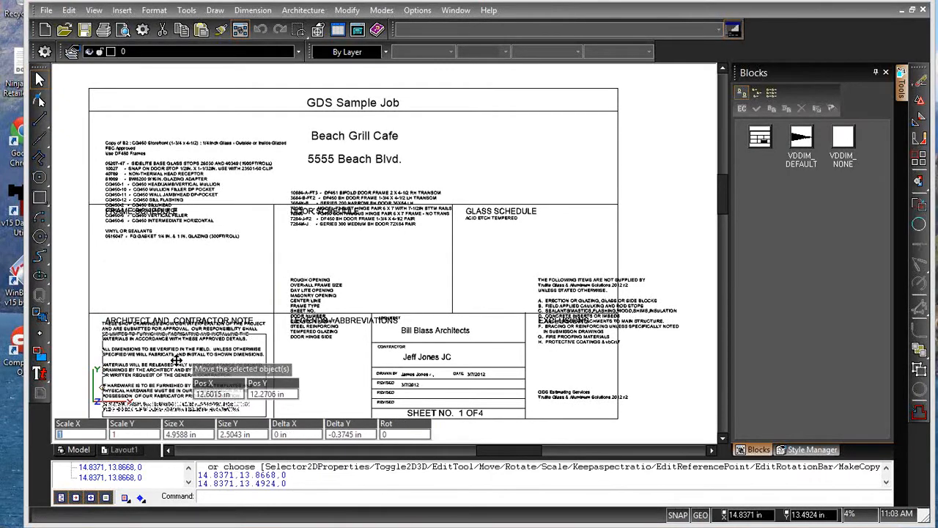
left_click(176, 360)
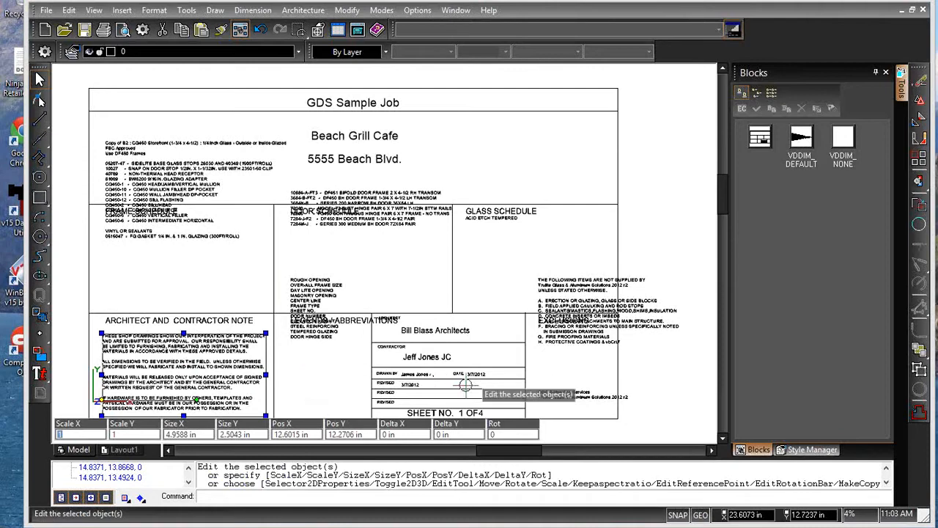
Move the abbreviations list below the LEGENDS / ABBREVIATIONS heading, to about X 18.4 in, Y 12.3 in.
left_click(319, 310)
left_click(323, 306)
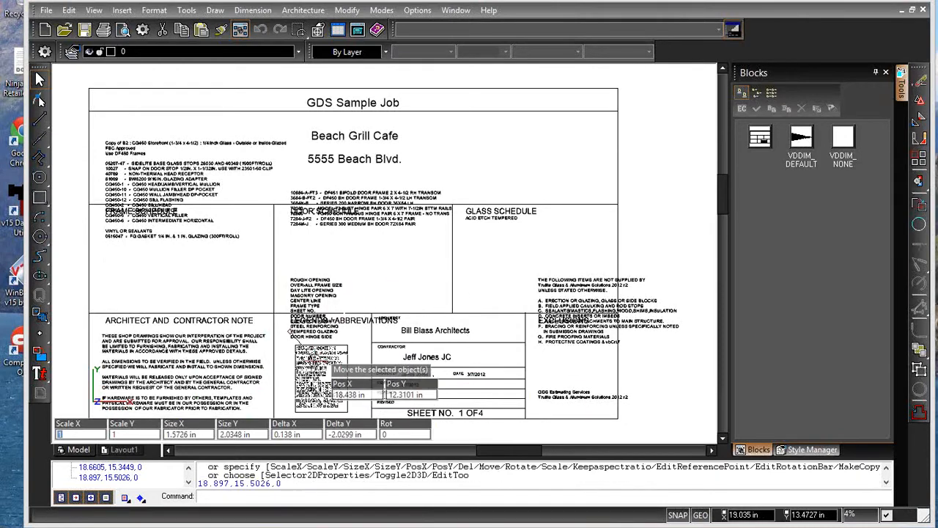
left_click(325, 371)
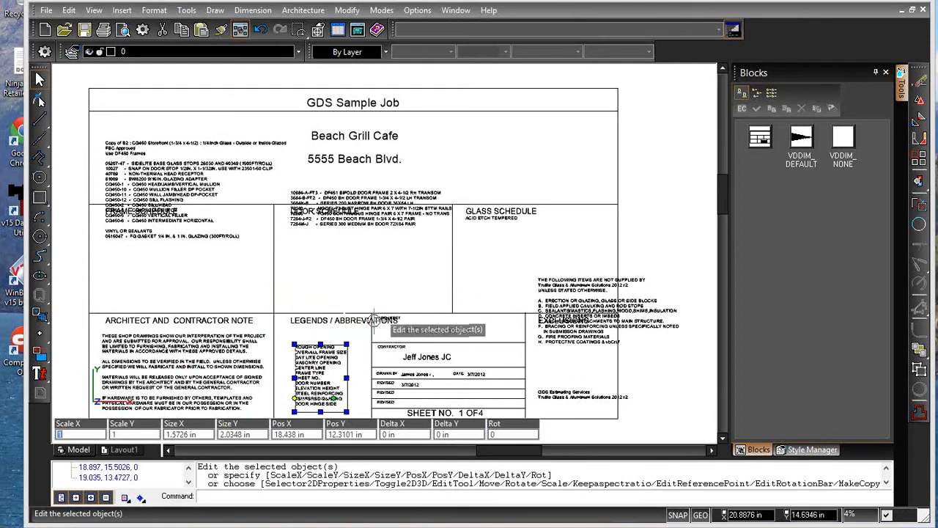
Split the LEGENDS / ABBREVIATIONS heading into two lines without the slash and move it down inside its cell, to about X 18.3 in, Y 14.3 in.
left_click(320, 321)
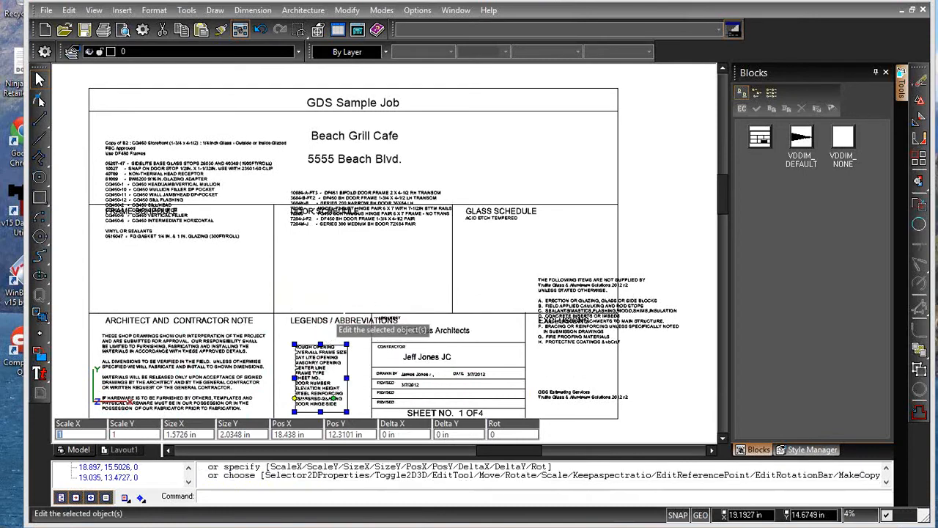
double_click(320, 320)
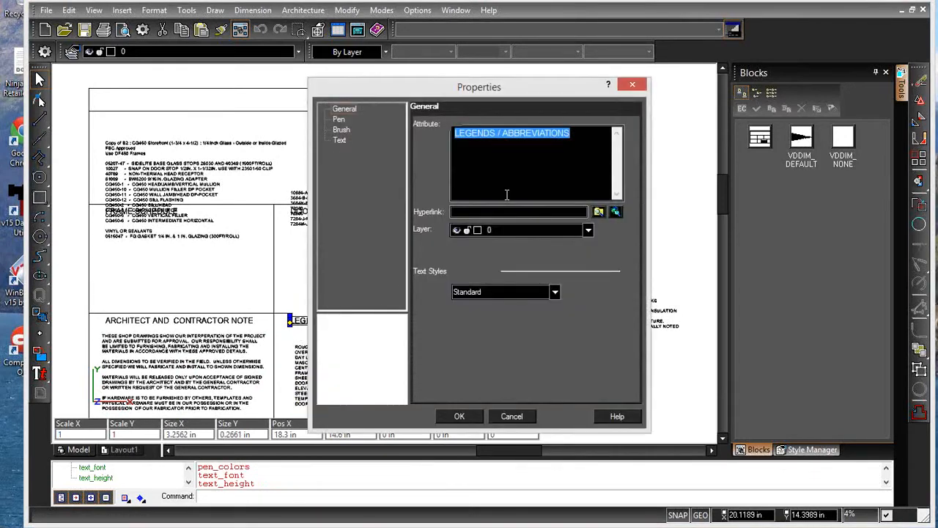
left_click(503, 132)
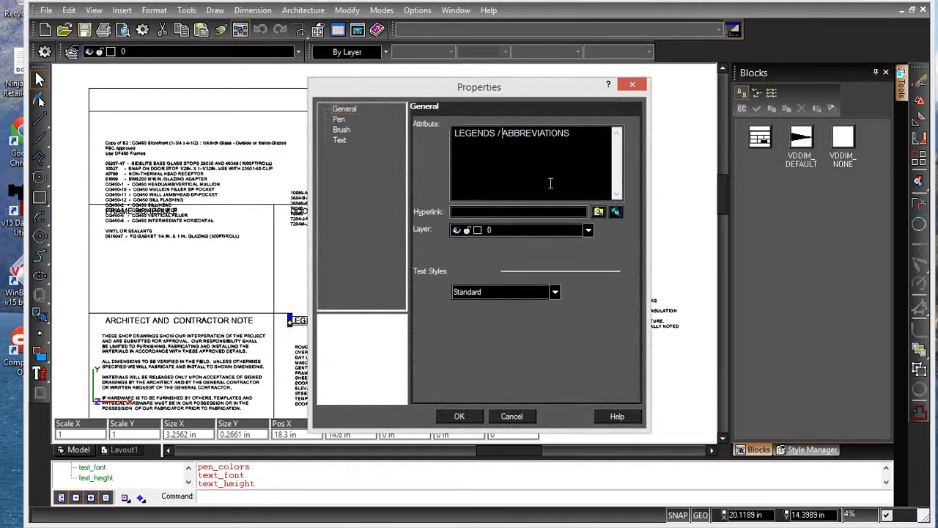
key("BackSpace")
key("BackSpace")
key("BackSpace")
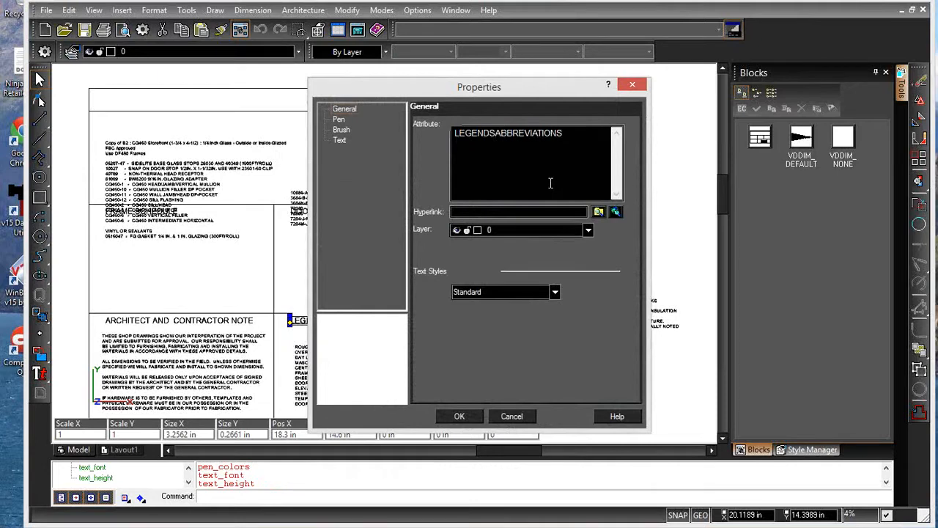
key("Return")
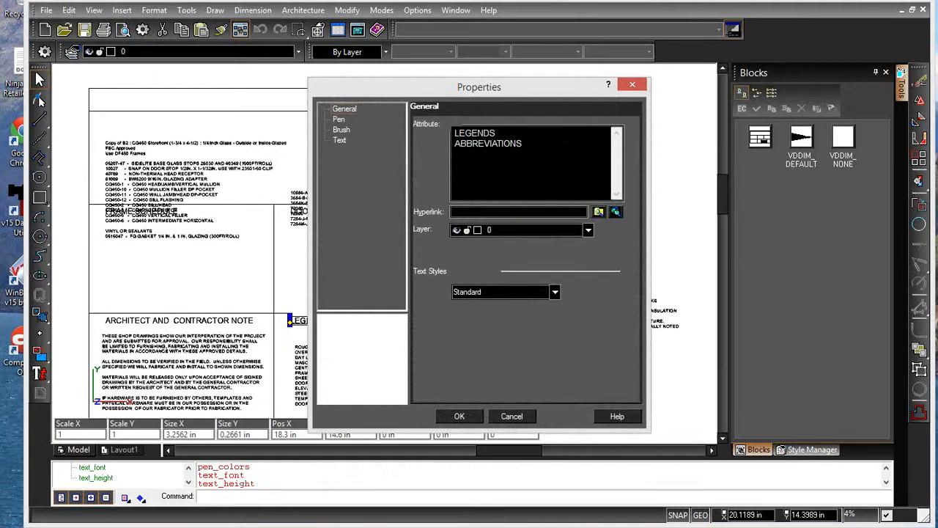
left_click(460, 416)
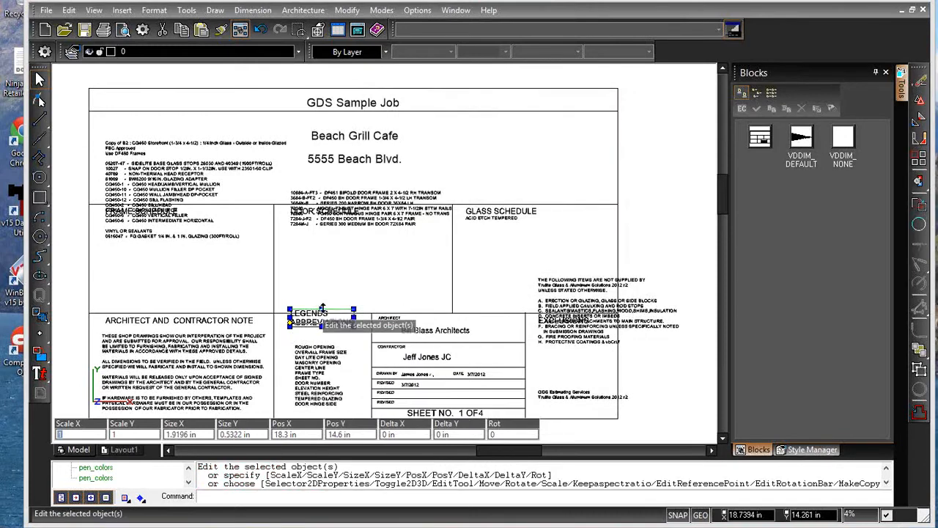
left_click(334, 322)
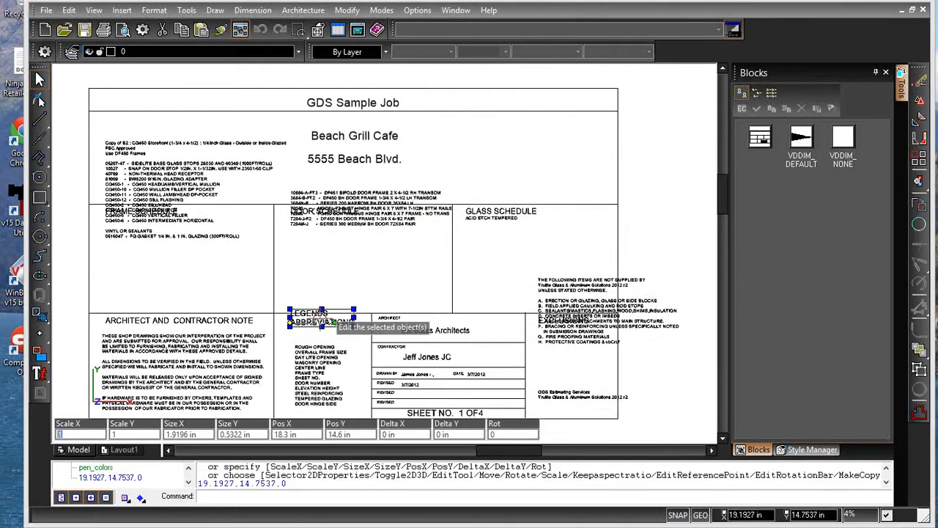
left_click(334, 331)
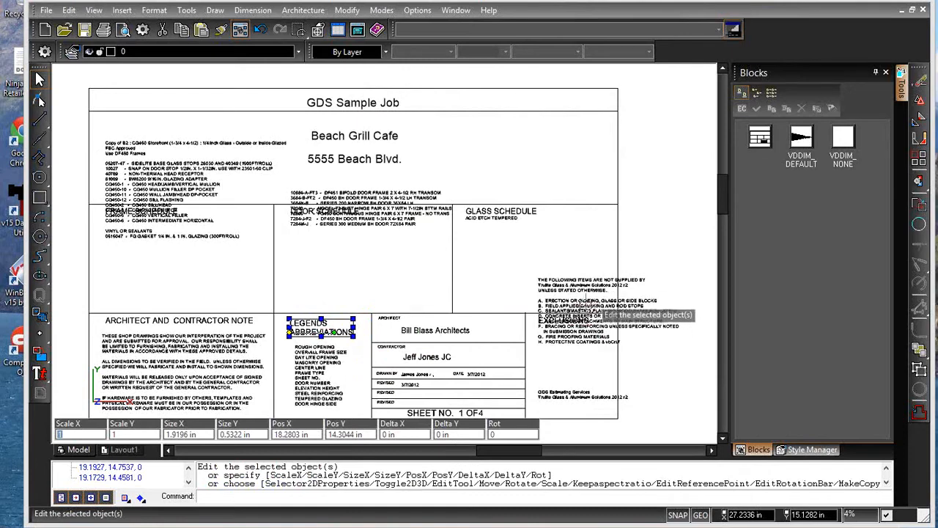
Move the exclusions list down beneath the EXCLUSIONS heading, to about X 25.7 in, Y 13.0 in.
left_click(590, 315)
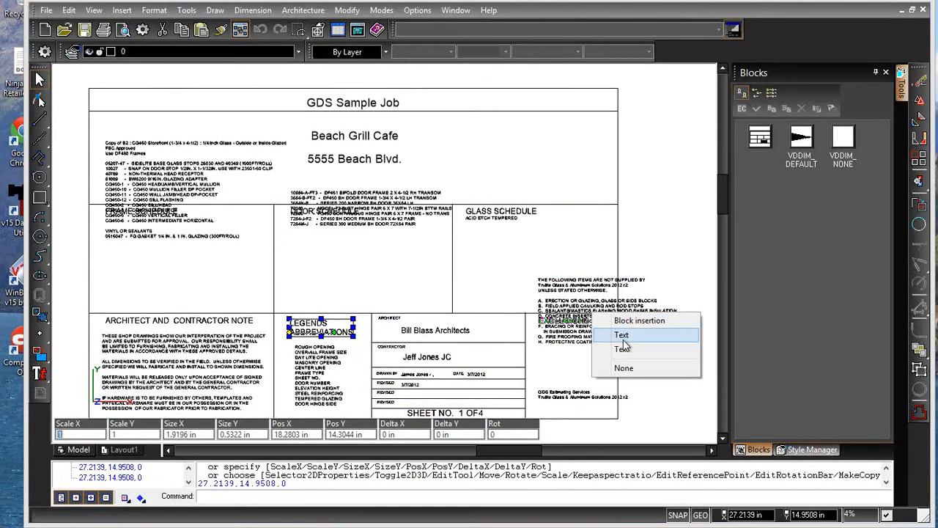
left_click(623, 351)
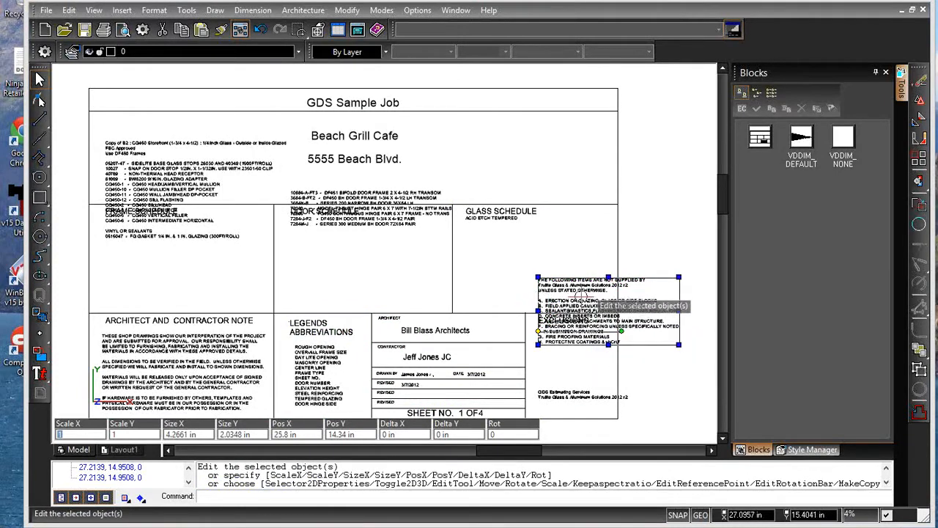
left_click_drag(583, 305, 580, 340)
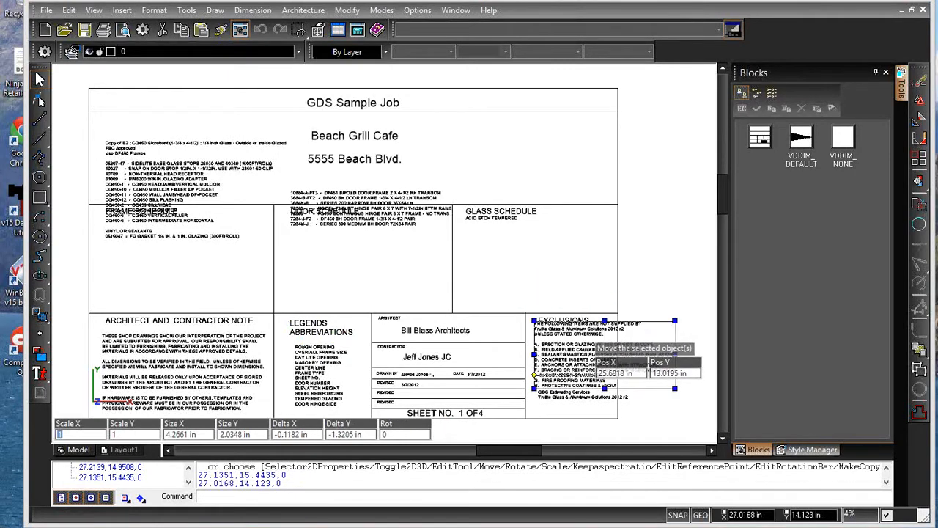
Move the two-line glass shop title text down inside the EXCLUSIONS cell, to about X 25.6 in, Y 12.0 in.
left_click(561, 396)
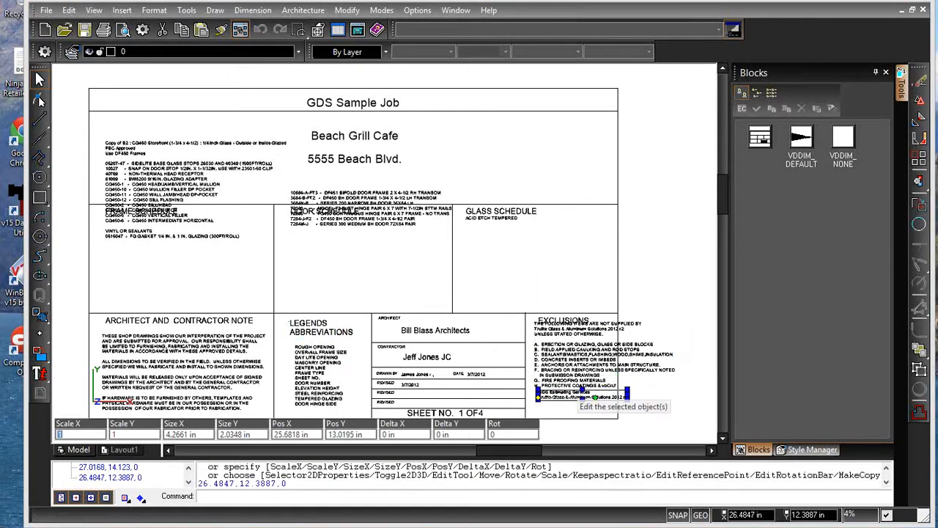
mouse_move(560, 395)
left_mouse_down()
mouse_move(559, 406)
mouse_move(561, 397)
left_mouse_up()
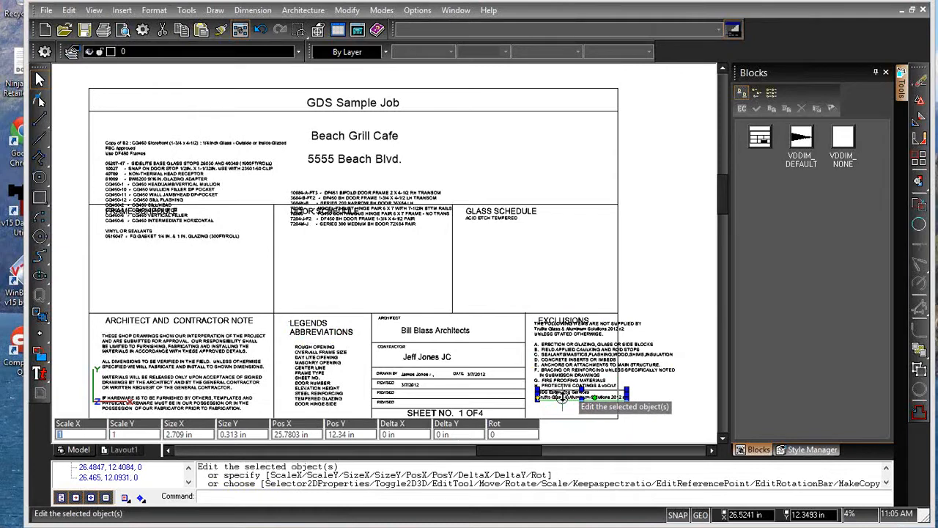
left_click(561, 397)
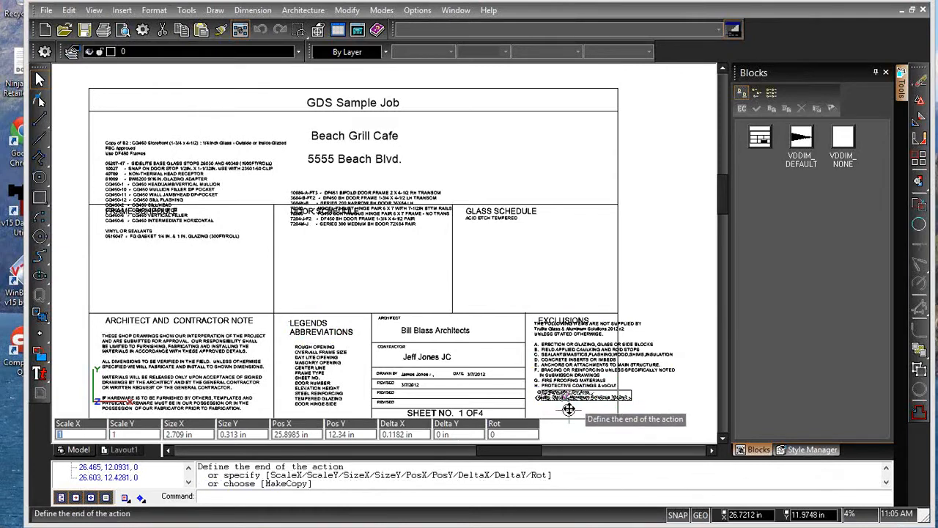
left_click(564, 398)
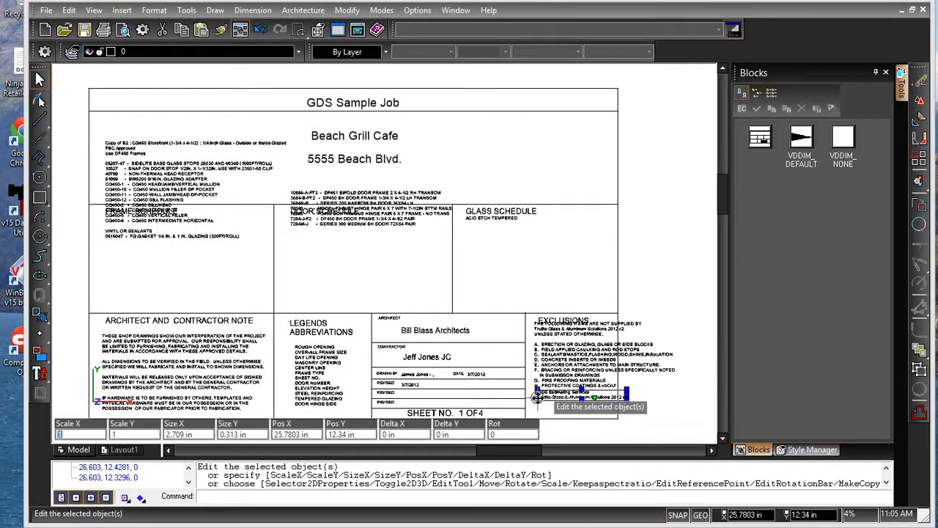
left_click(538, 397)
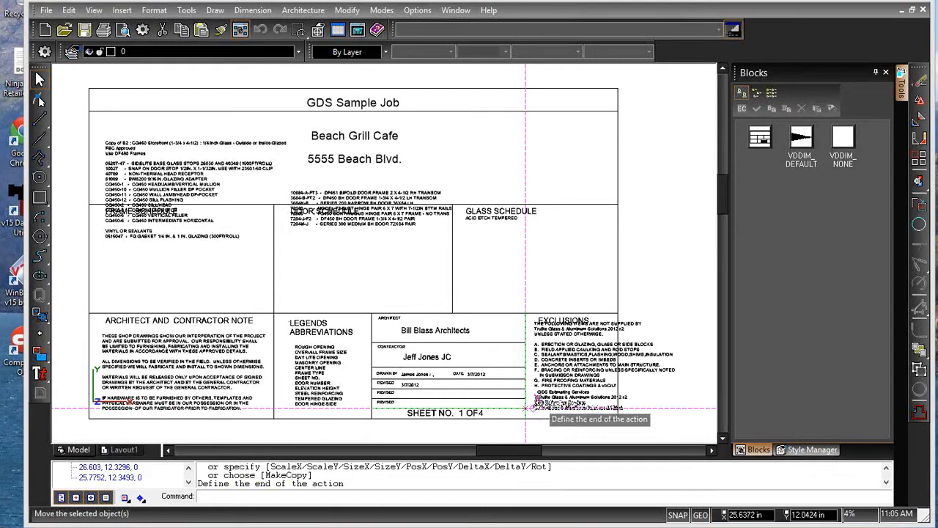
left_click(531, 406)
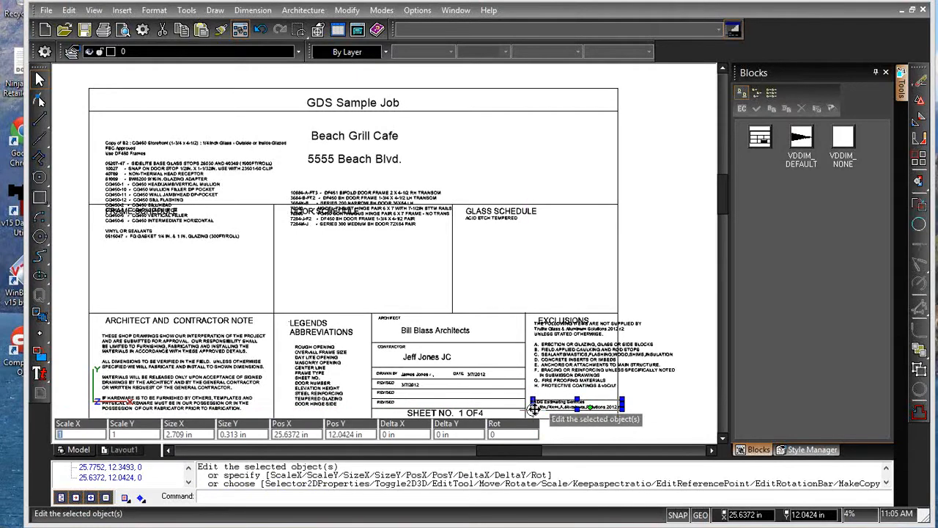
Inspect the properties of the exclusions list text and close them without changes.
left_click(570, 371)
double_click(570, 373)
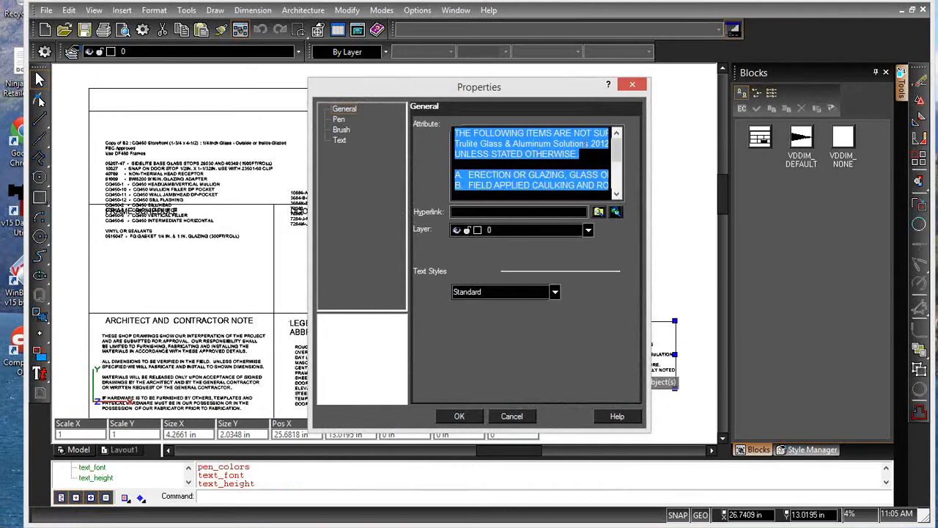
left_click(512, 417)
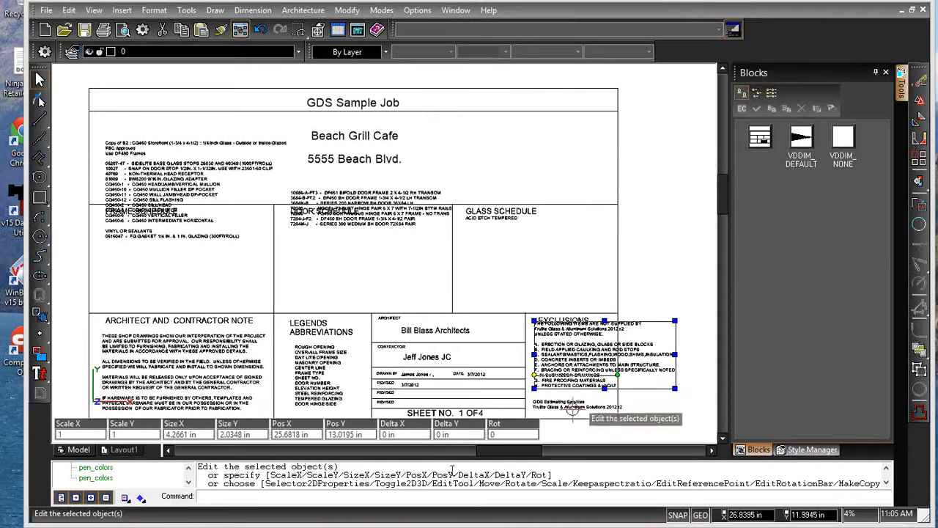
Close the edited cover page drawing and its preview to return to the elevation layout.
mouse_move(254, 527)
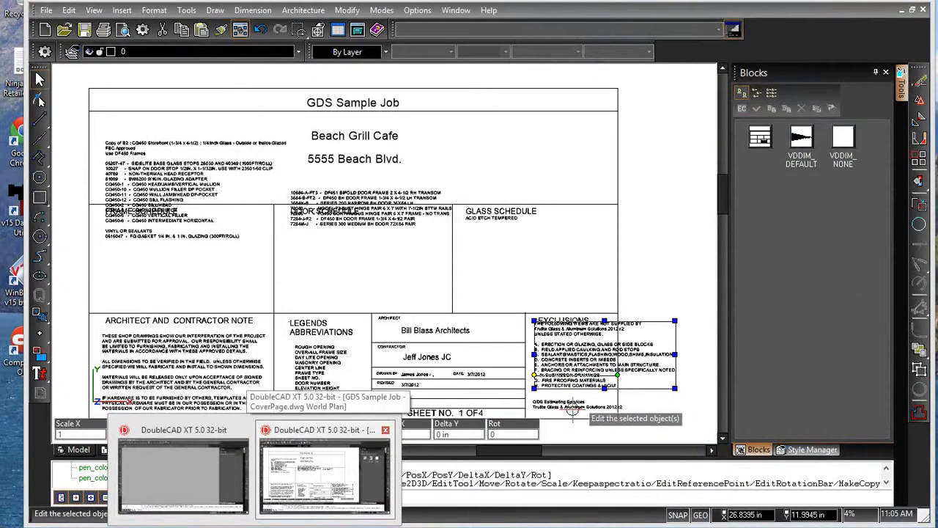
left_click(694, 389)
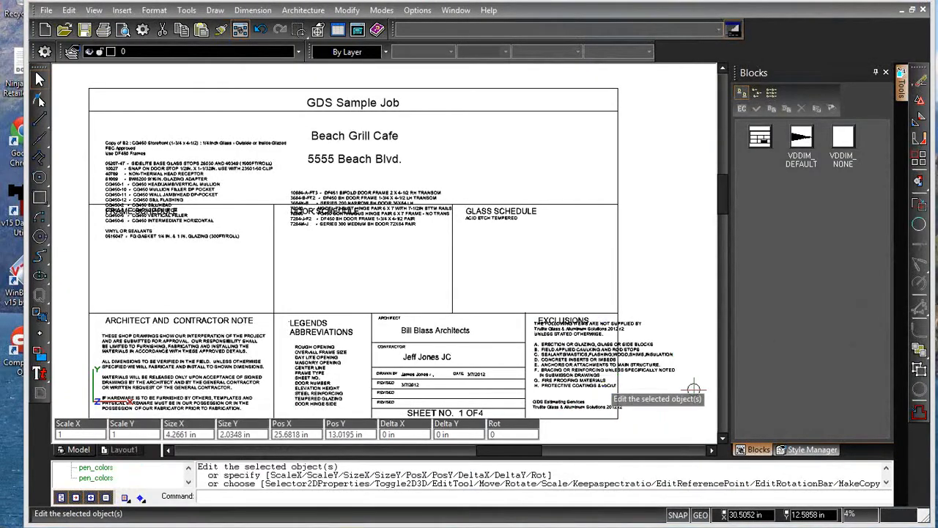
left_click(923, 9)
left_click(519, 288)
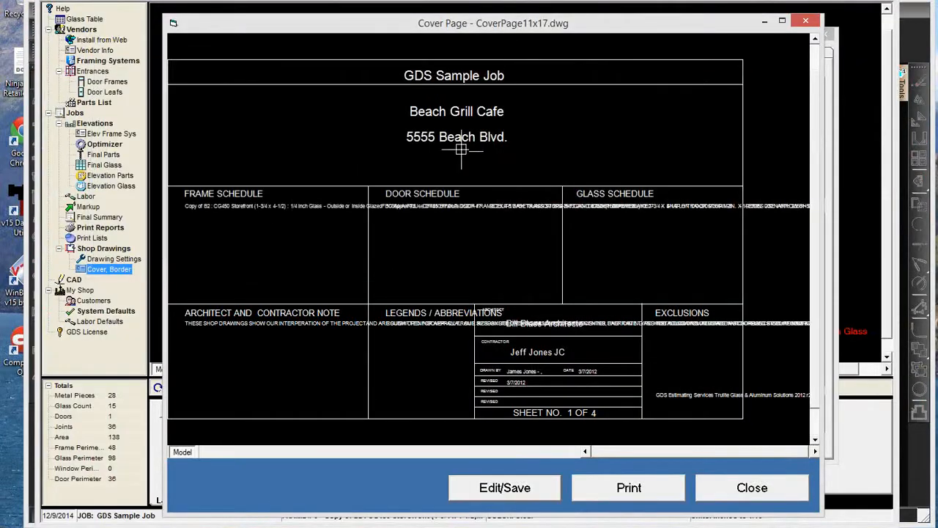
left_click(754, 489)
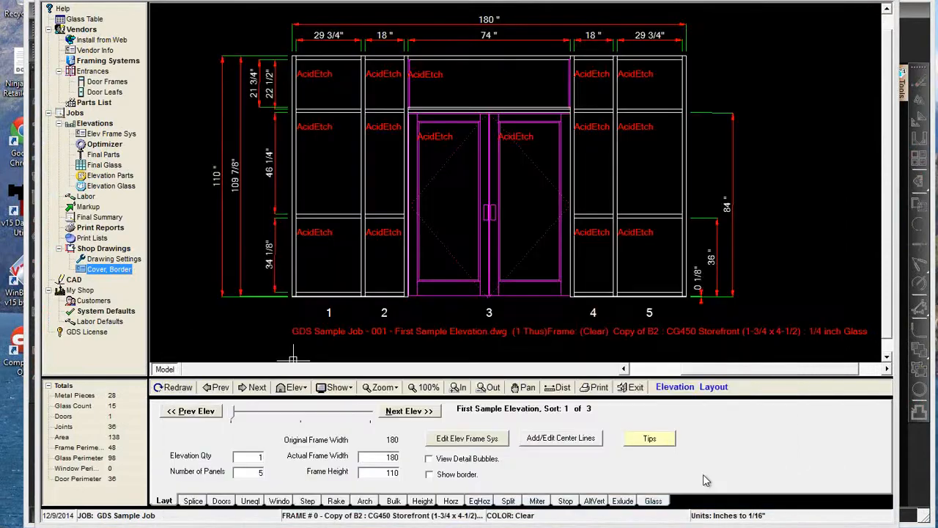
Reopen the cover page information and delete all the body text of the EXCLUSIONS misc notes.
left_click(107, 270)
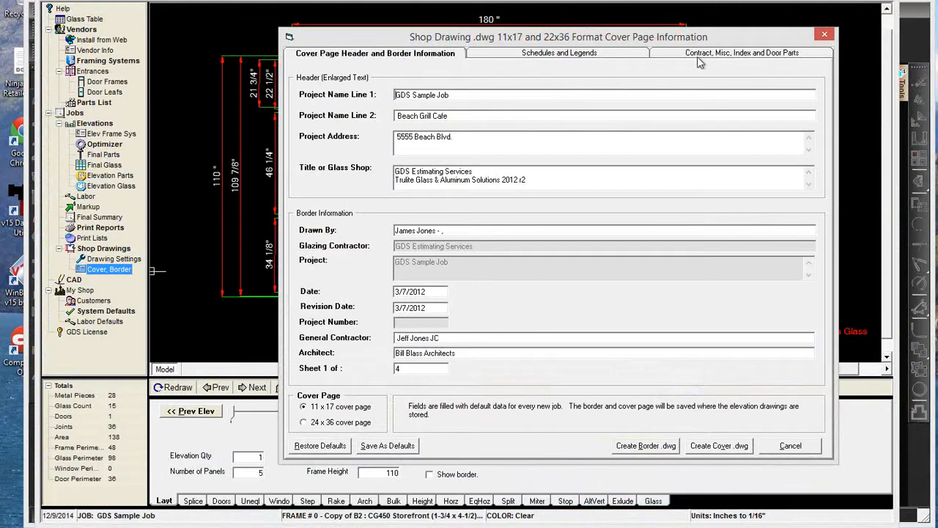
left_click(675, 59)
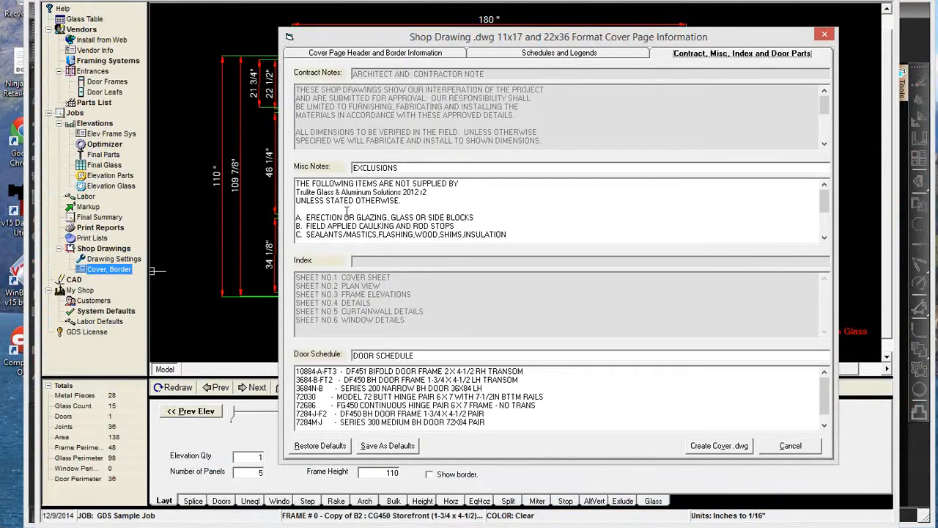
left_click(323, 210)
scroll(373, 217, "down", 1)
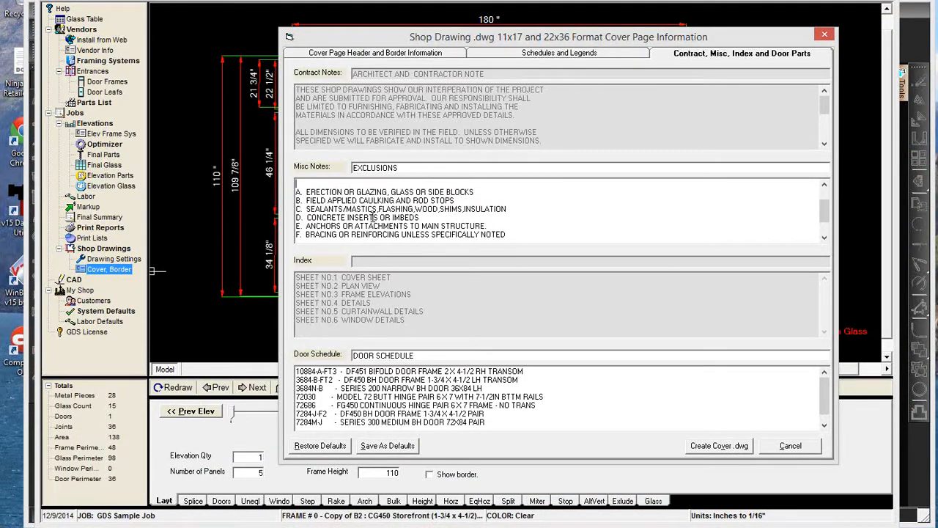
scroll(374, 217, "up", 1)
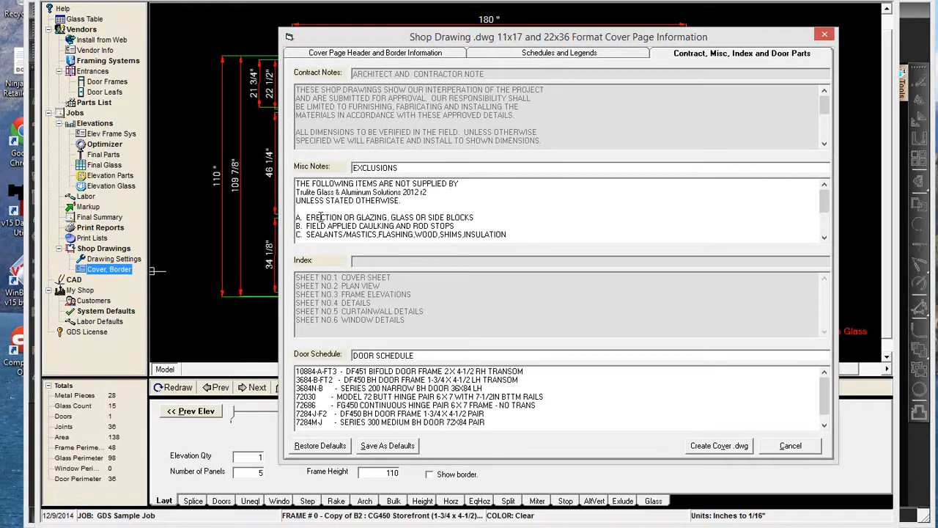
scroll(314, 214, "down", 1)
scroll(318, 217, "down", 1)
scroll(314, 209, "up", 2)
left_click_drag(298, 183, 497, 273)
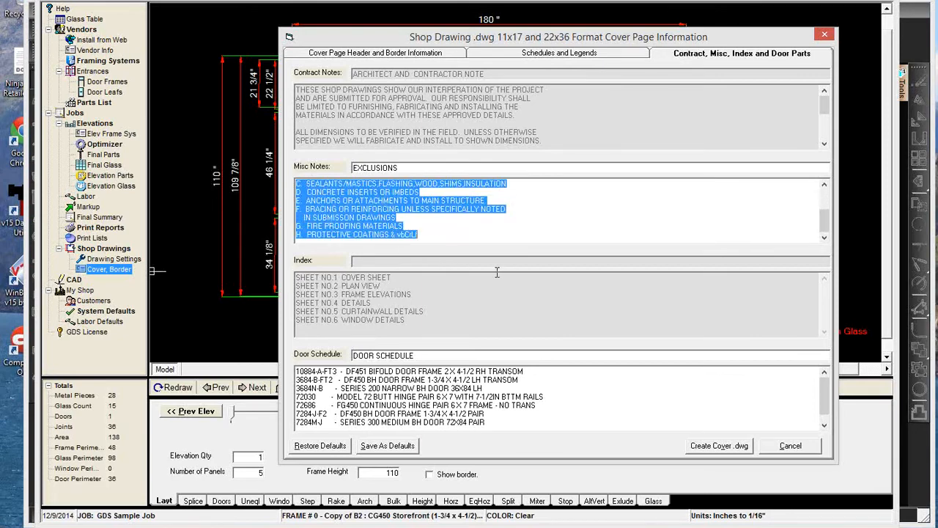
key("Delete")
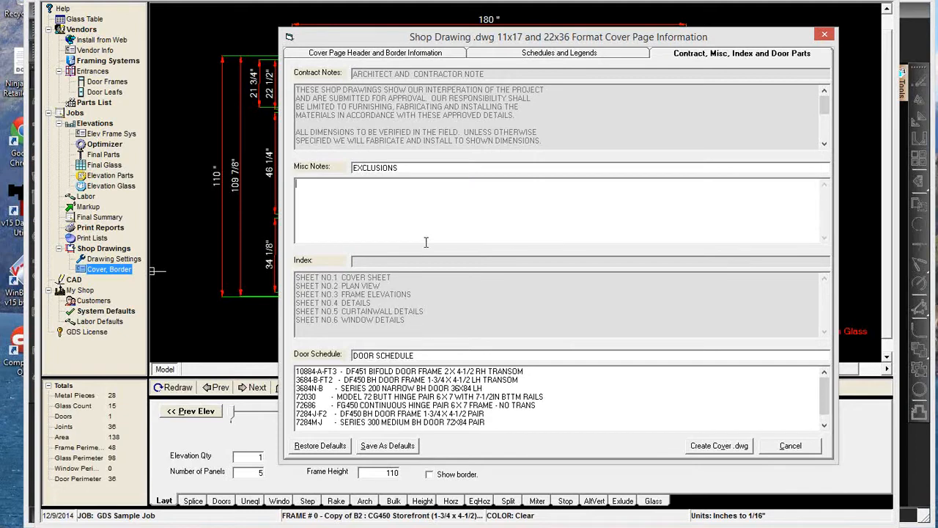
Create the 11 x 17 cover page drawing and open it for editing in DoubleCAD XT.
left_click(722, 447)
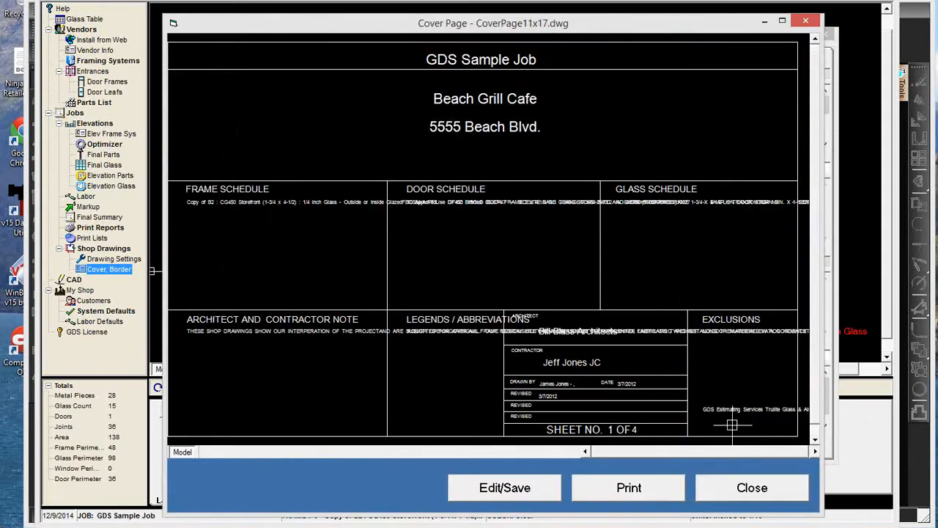
left_click(478, 494)
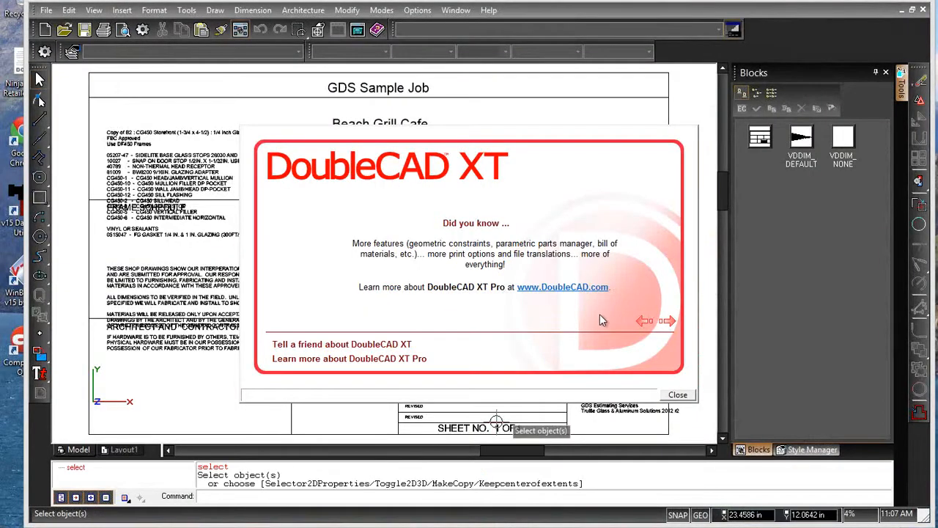
left_click(678, 394)
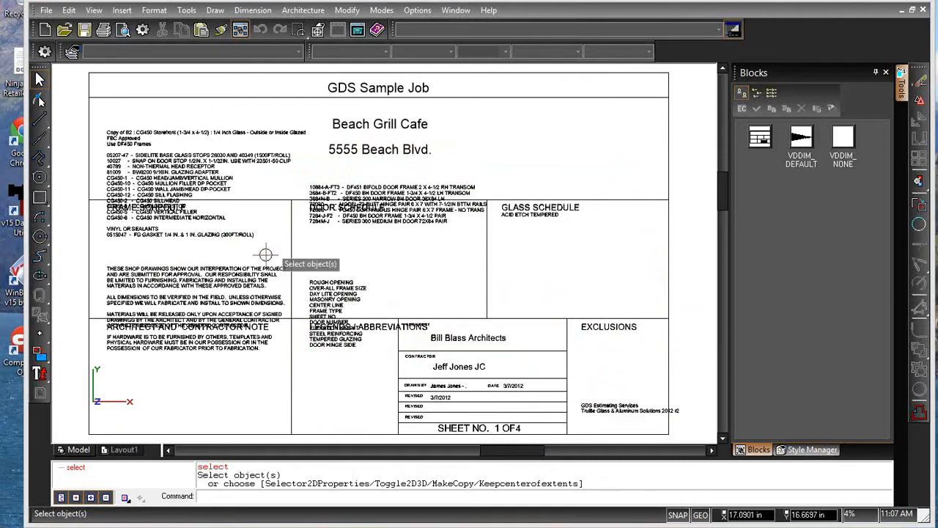
Move the contract note text below the ARCHITECT AND CONTRACTOR NOTE heading, to about X 12.4 in, Y 12.4 in.
left_click(162, 281)
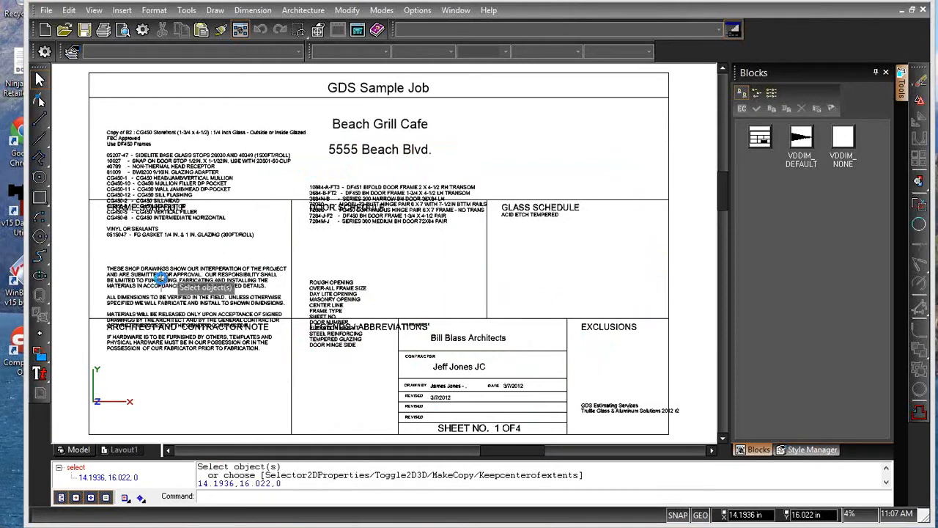
left_click(161, 281)
left_click_drag(161, 281, 150, 344)
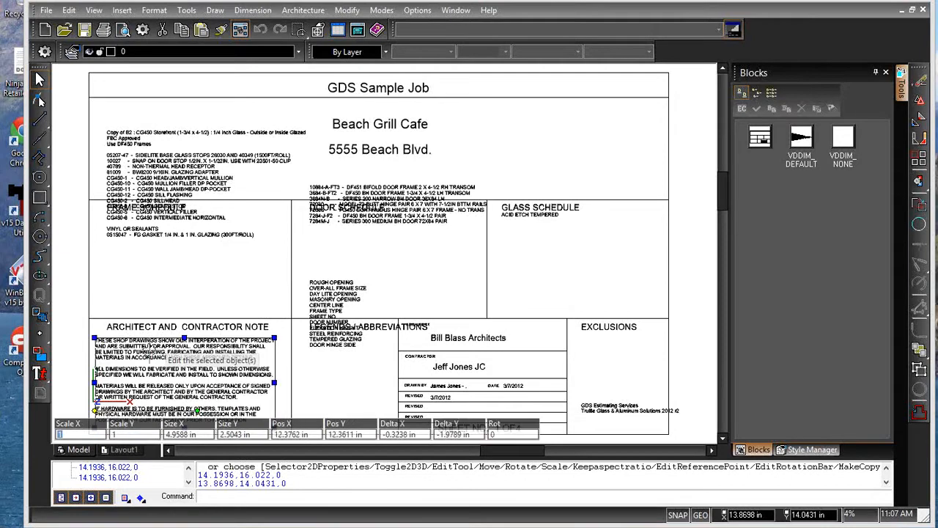
Save the cover page drawing in the DWG 2010 - 2011 version and close it together with its preview.
left_click(85, 32)
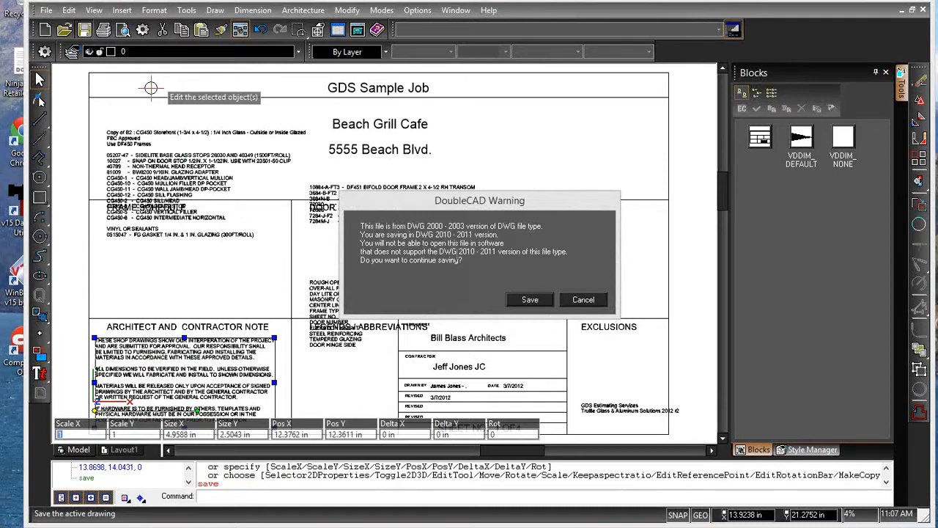
left_click(527, 305)
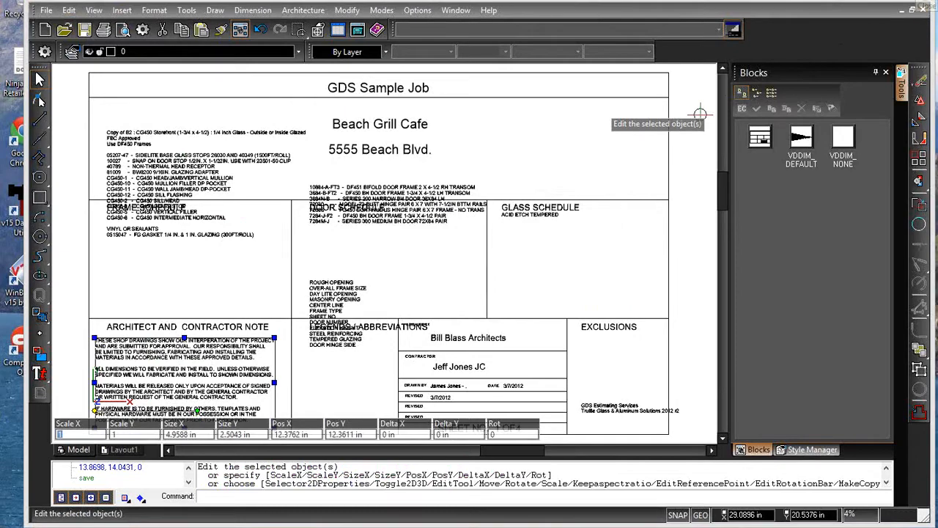
left_click(923, 9)
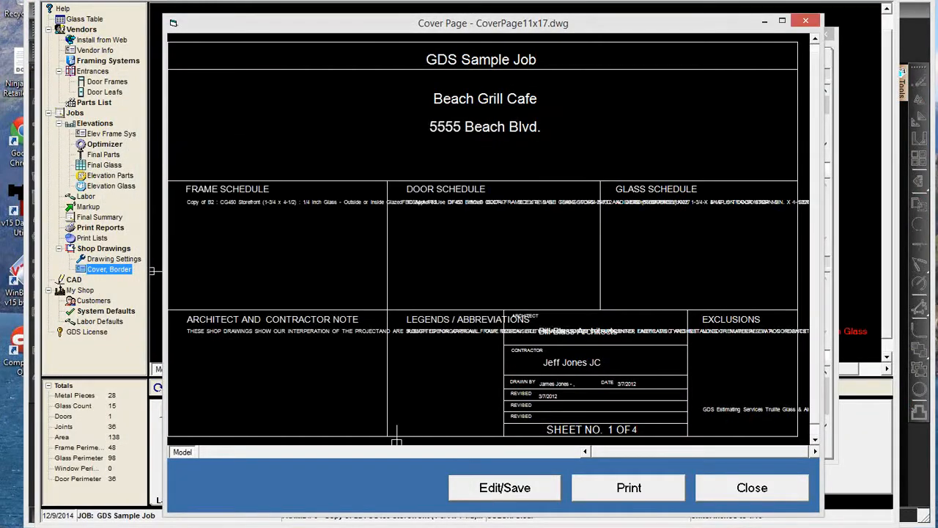
left_click(752, 488)
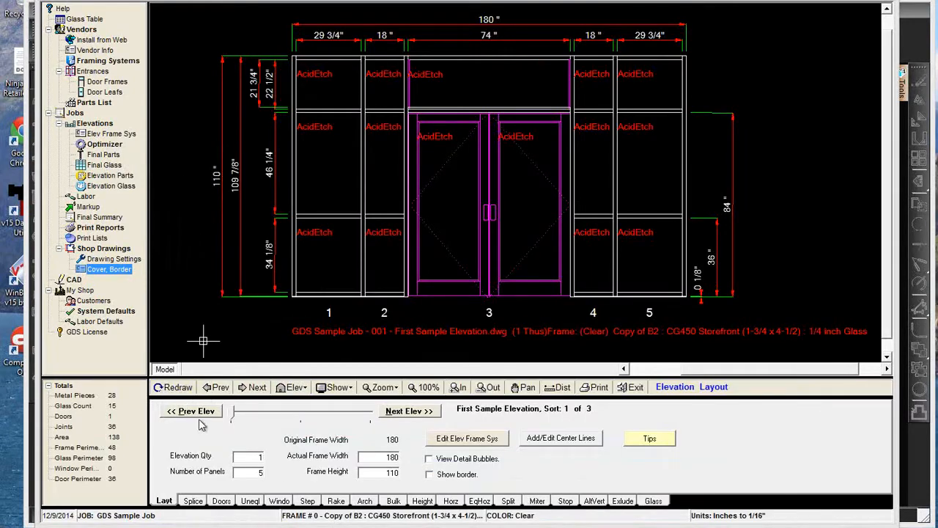
Create the border page drawing from the cover page information and view it in DoubleCAD XT.
double_click(99, 273)
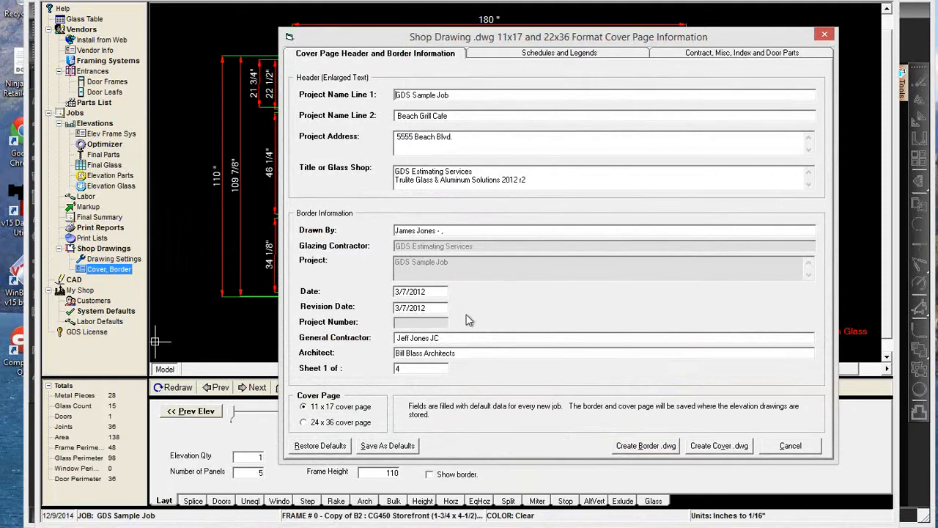
left_click(642, 449)
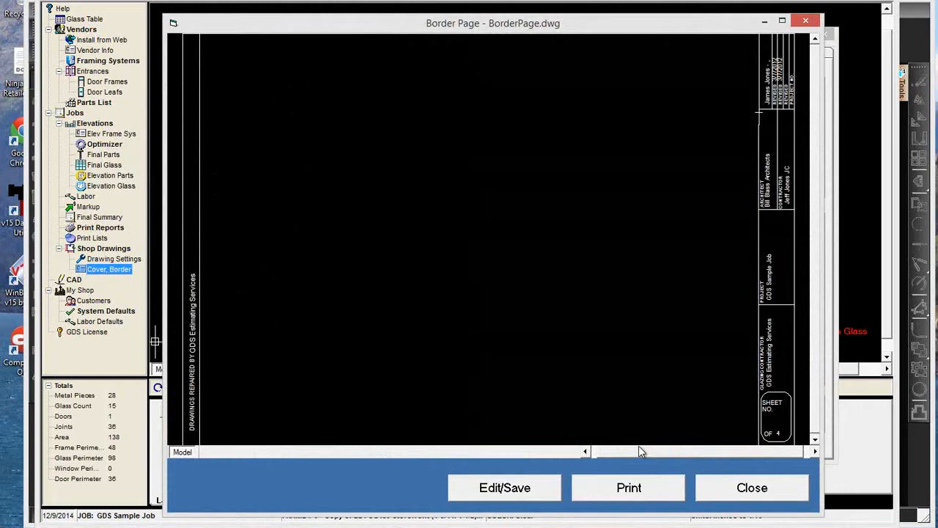
left_click(516, 490)
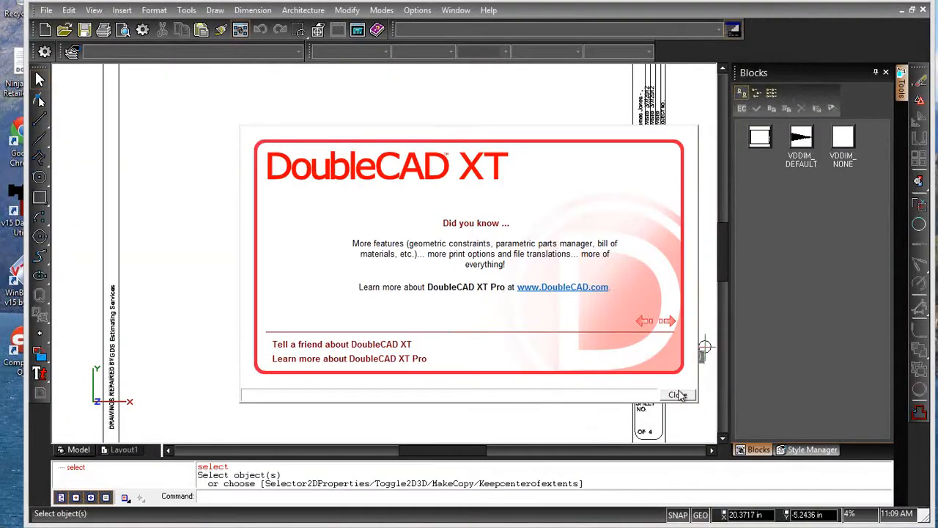
left_click(678, 395)
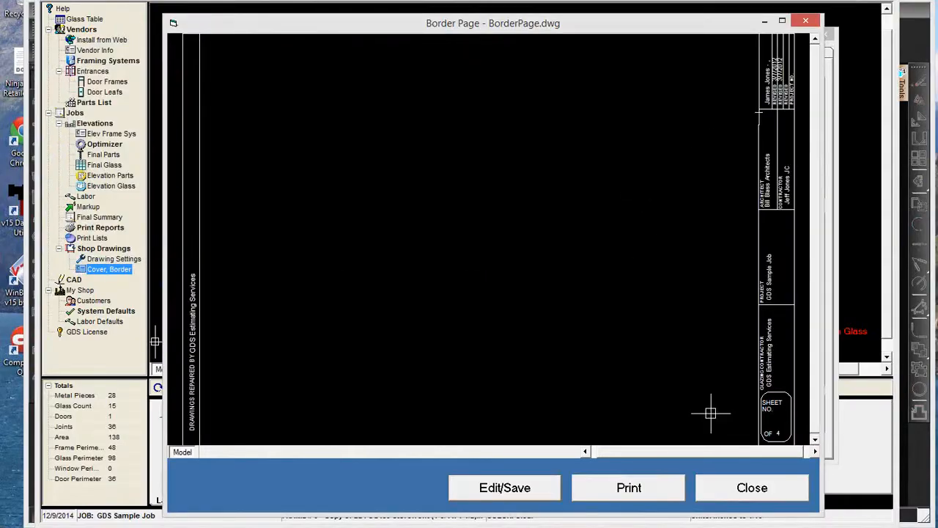
left_click(763, 489)
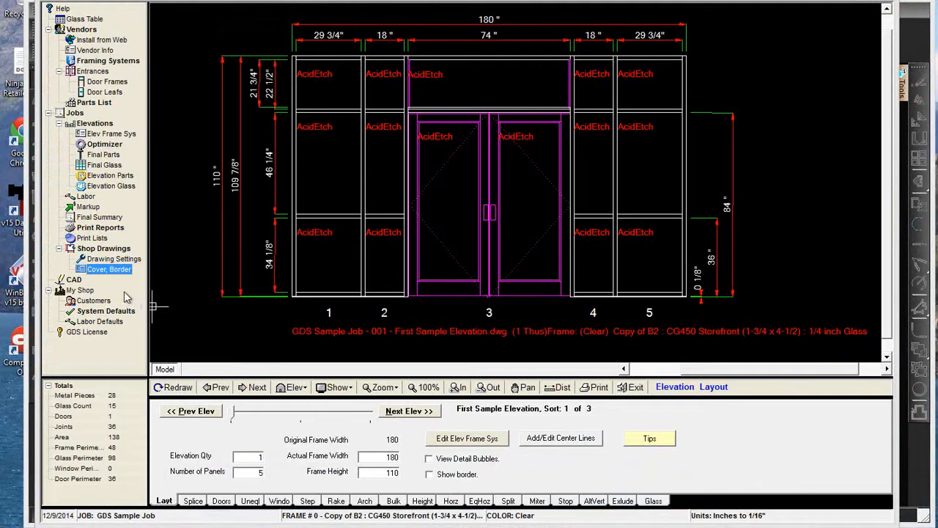
Review the shop drawing settings for sheets, scales and print preferences, accepting them unchanged.
left_click(103, 261)
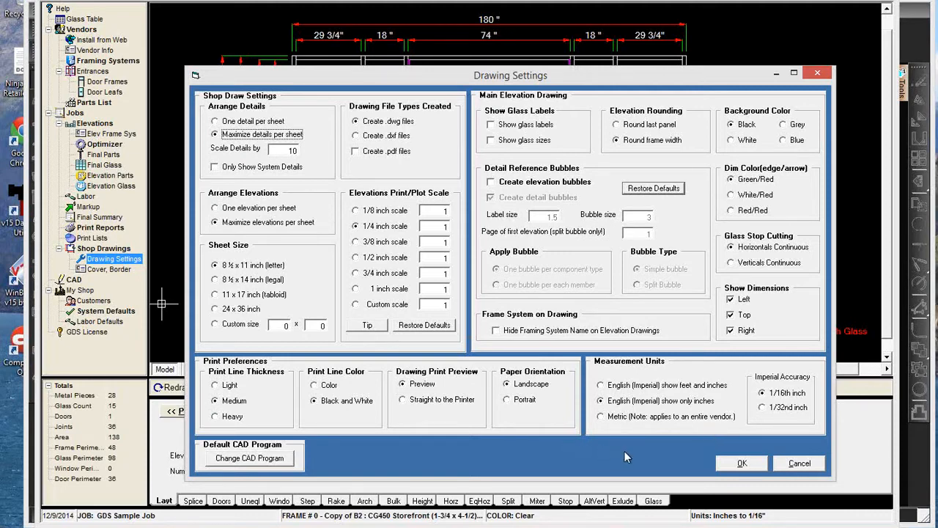
left_click(740, 468)
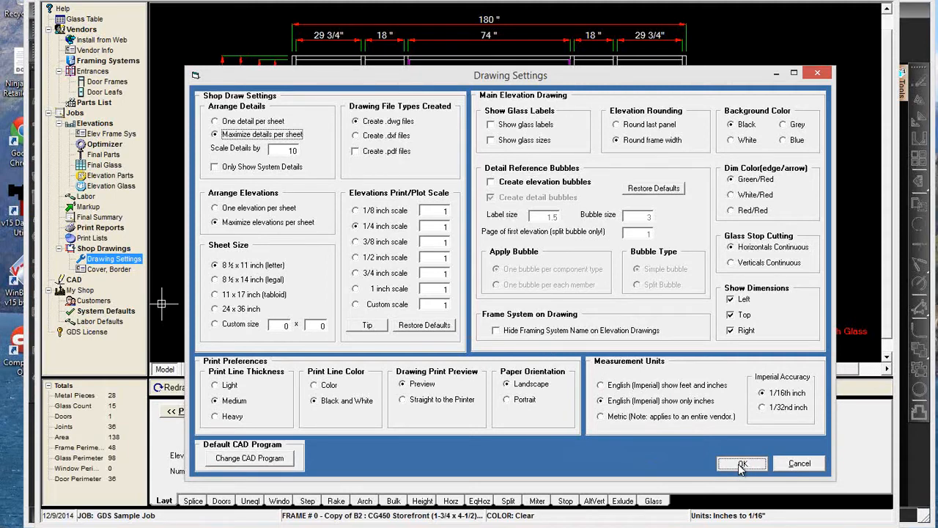
left_click(740, 466)
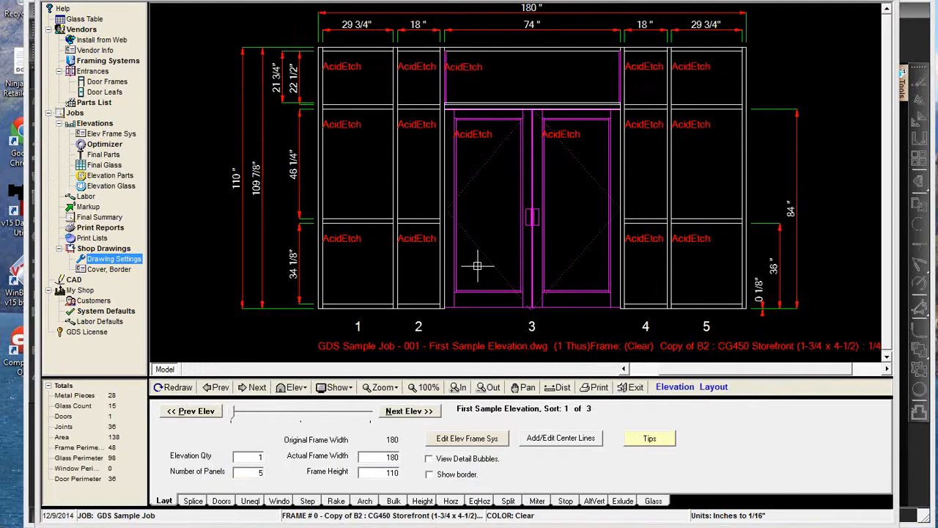
Advance through the second and third elevations and generate the shop drawings for the GDS Sample Job.
left_click(417, 411)
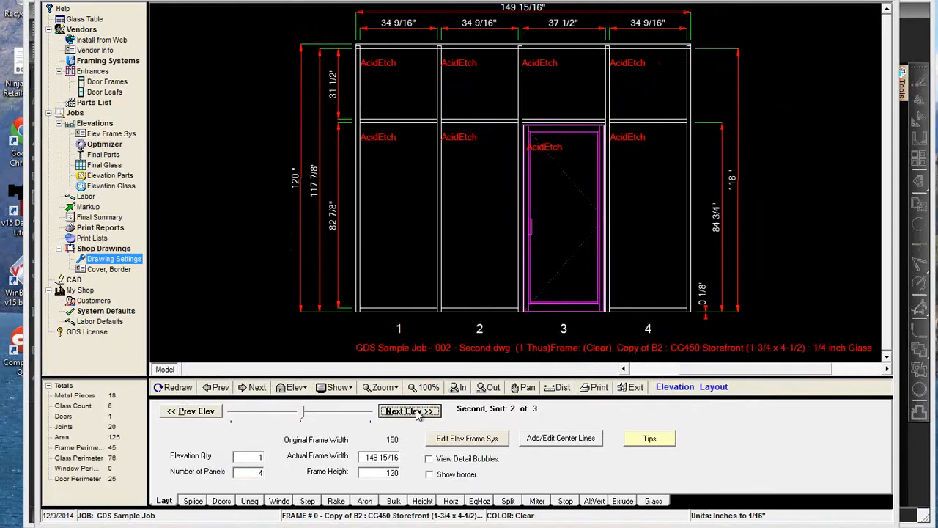
left_click(411, 411)
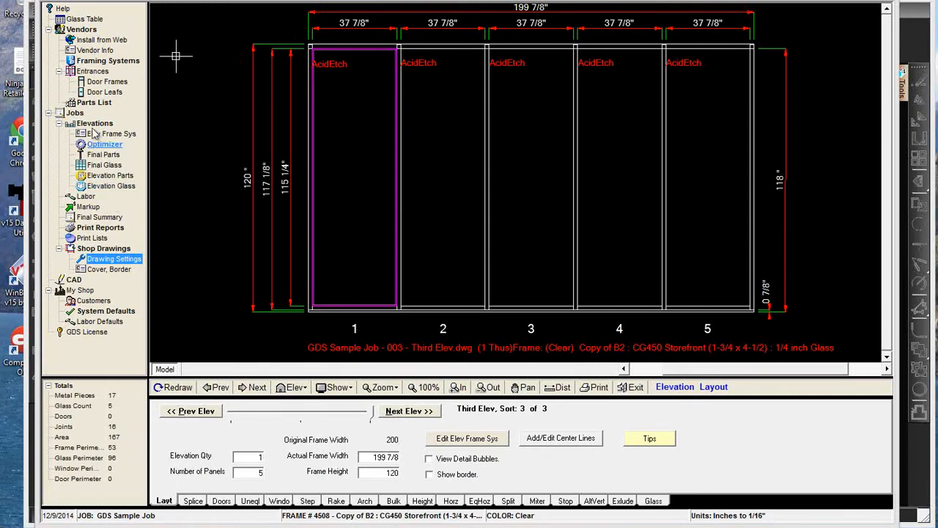
left_click(103, 248)
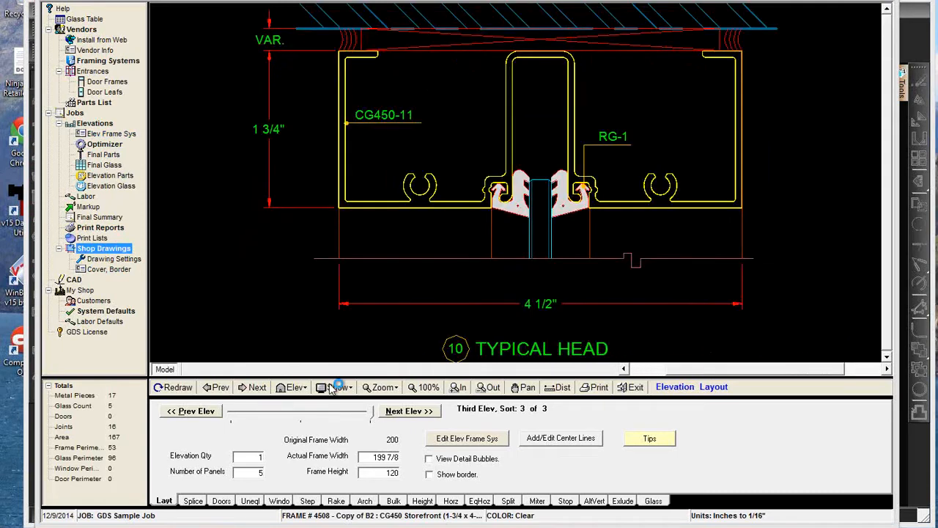
left_click(334, 388)
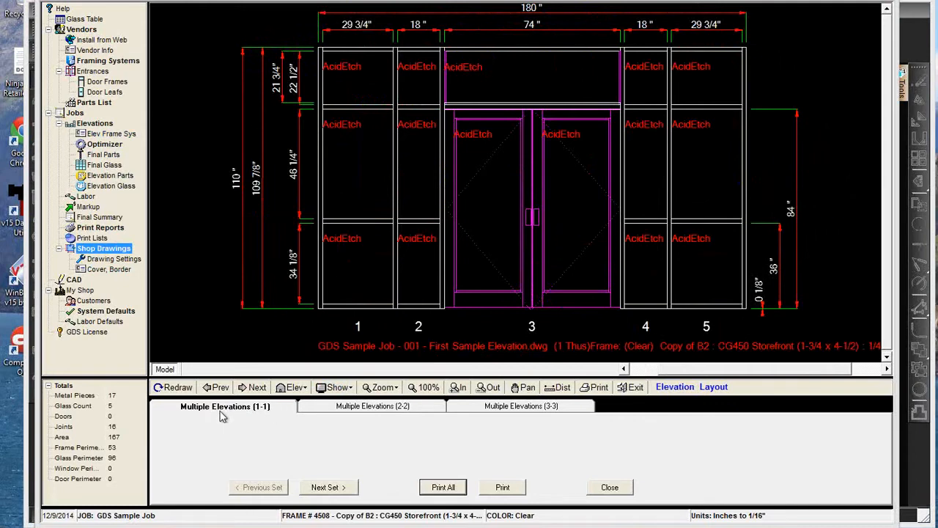
Review the second and third elevation sheets and the details set, and close the shop drawing print view.
left_click(345, 411)
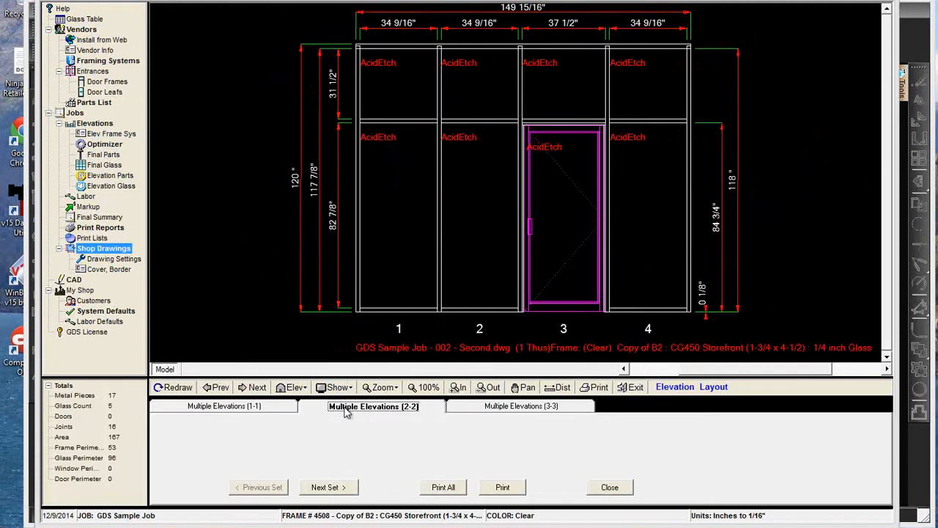
left_click(491, 414)
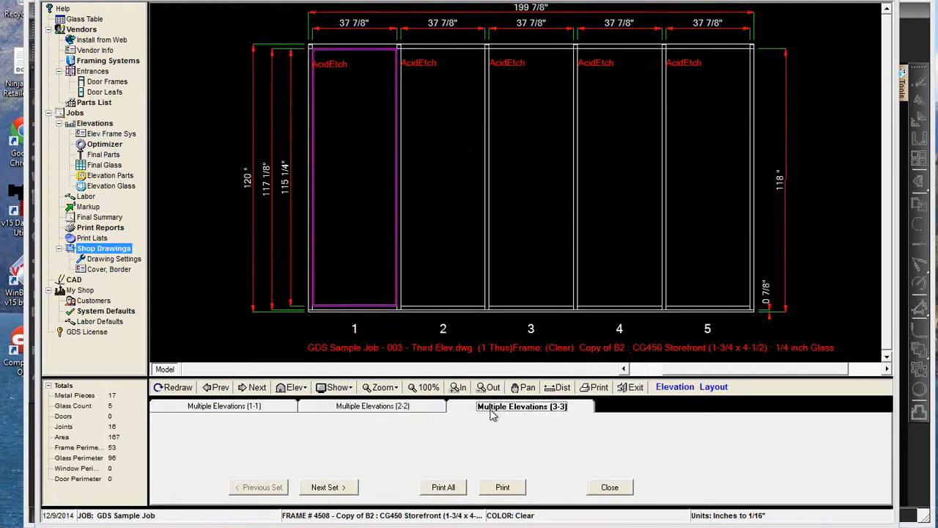
left_click(327, 490)
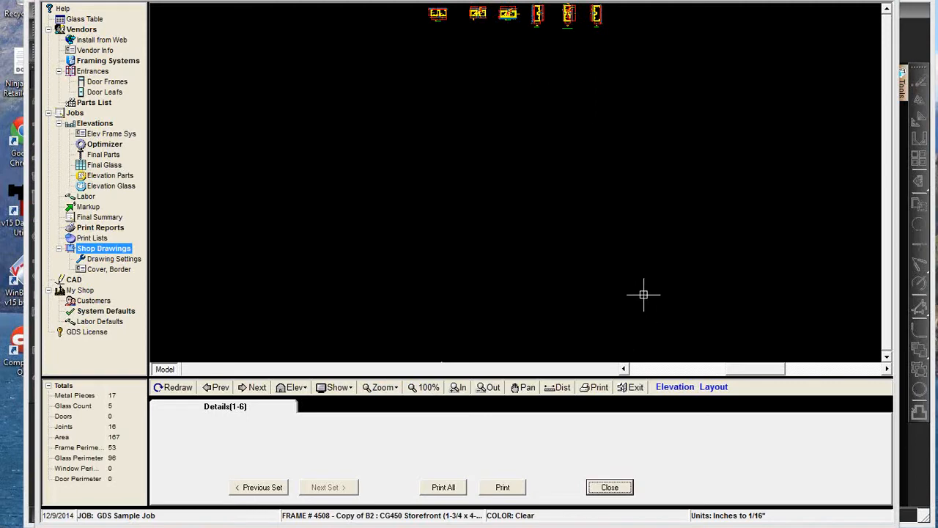
left_click(610, 487)
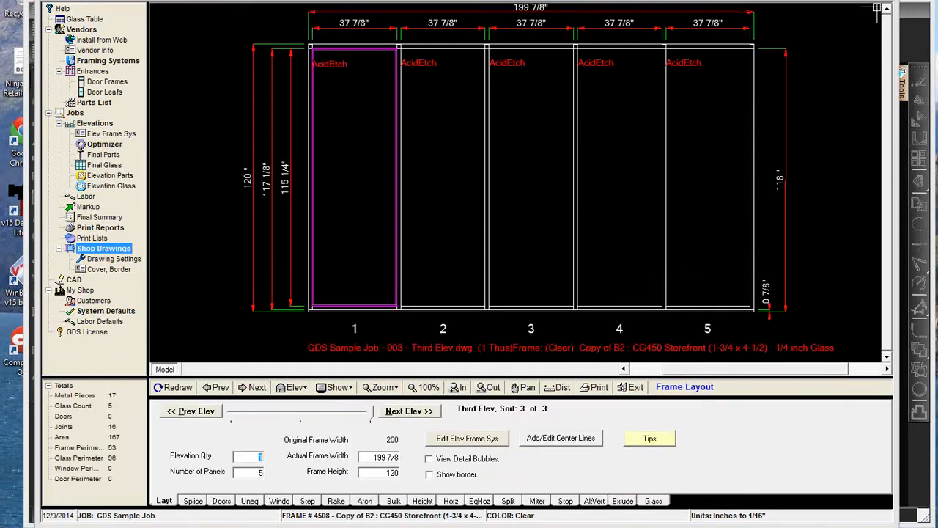
Switch to DoubleCAD XT and open the drawing GDS Sample Job - CoverPage.dwg.
left_click(913, 42)
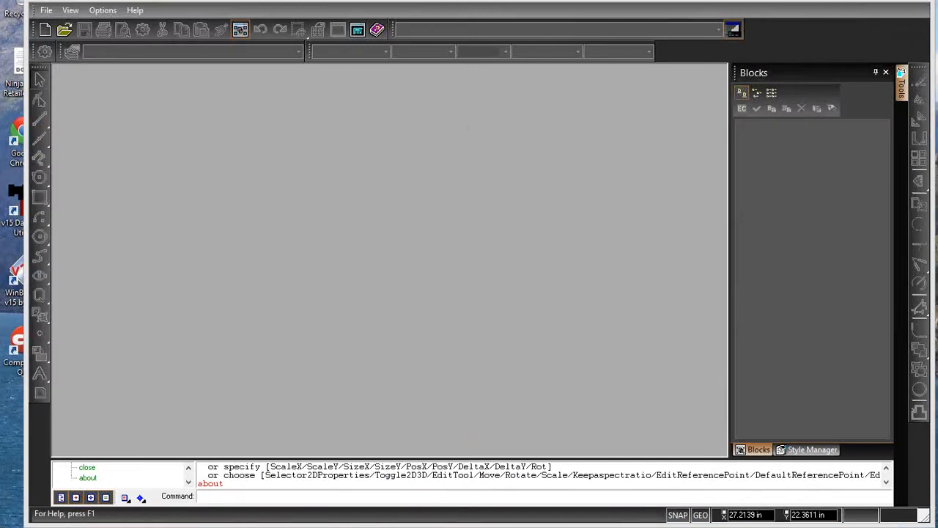
left_click(64, 31)
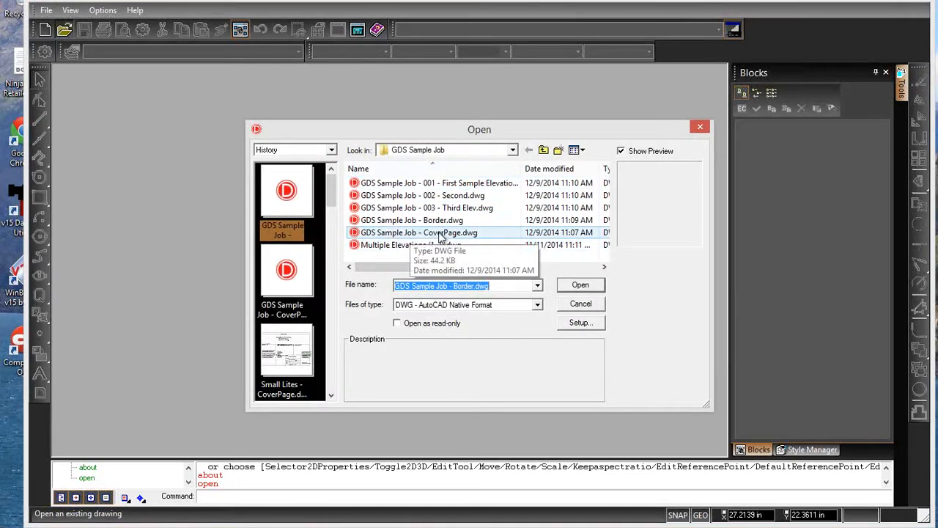
double_click(440, 232)
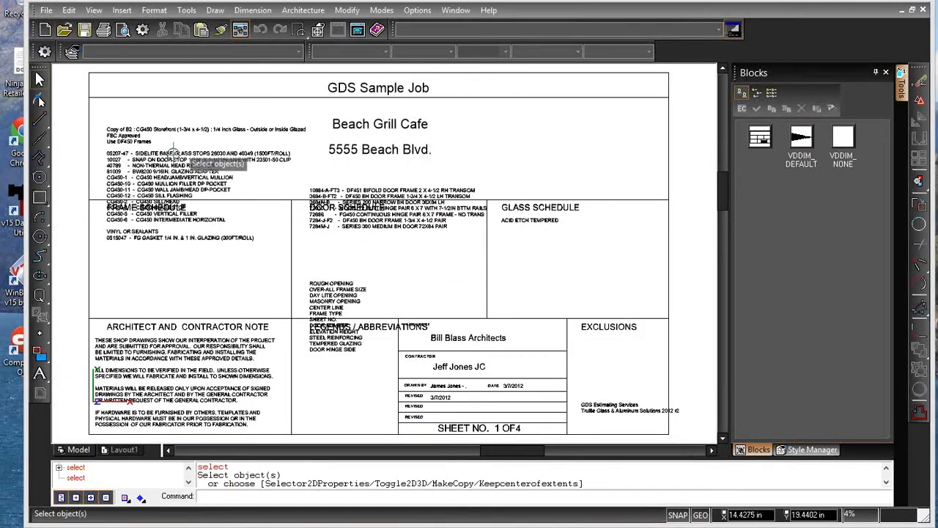
Move the frame parts list down into the FRAME SCHEDULE box, to about X 12.4 in, Y 14.9 in.
left_click(165, 161)
left_click_drag(162, 163, 149, 238)
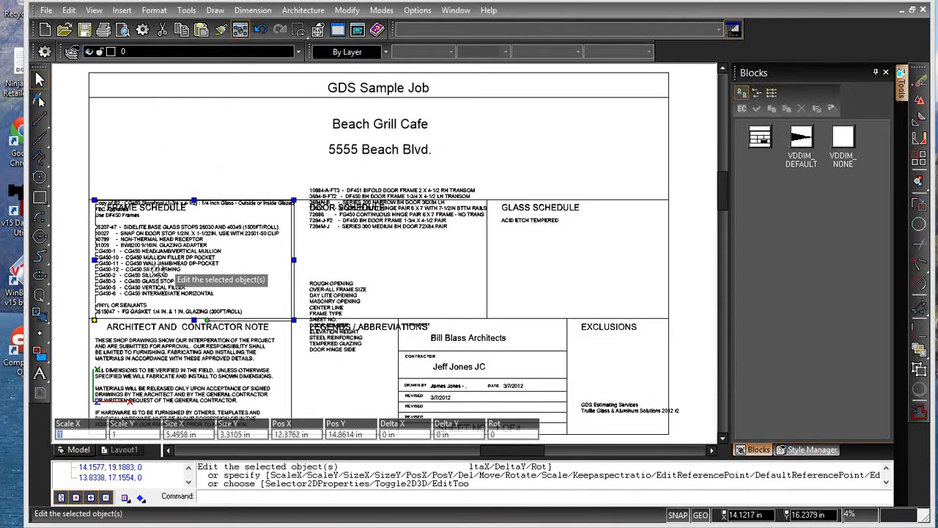
Examine the frame parts list's pen, brush and multiline text properties, leaving them unchanged.
double_click(166, 272)
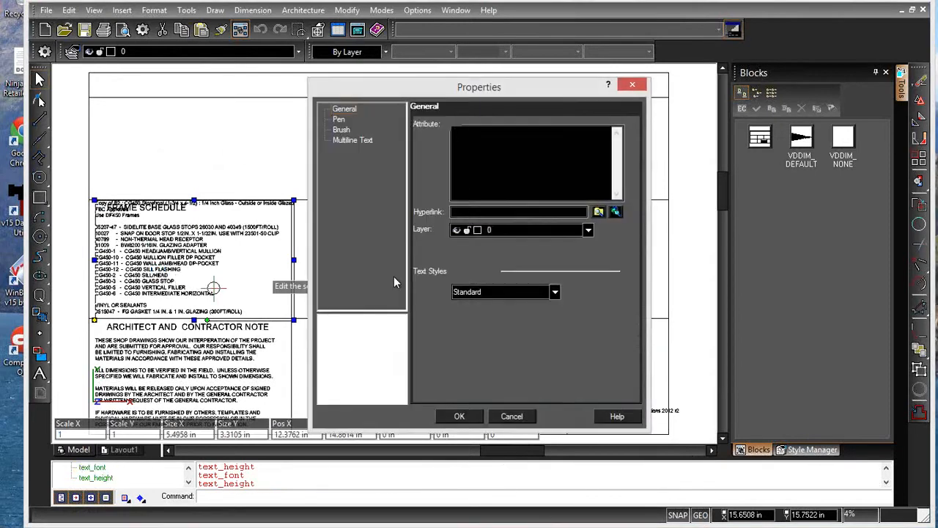
left_click(346, 140)
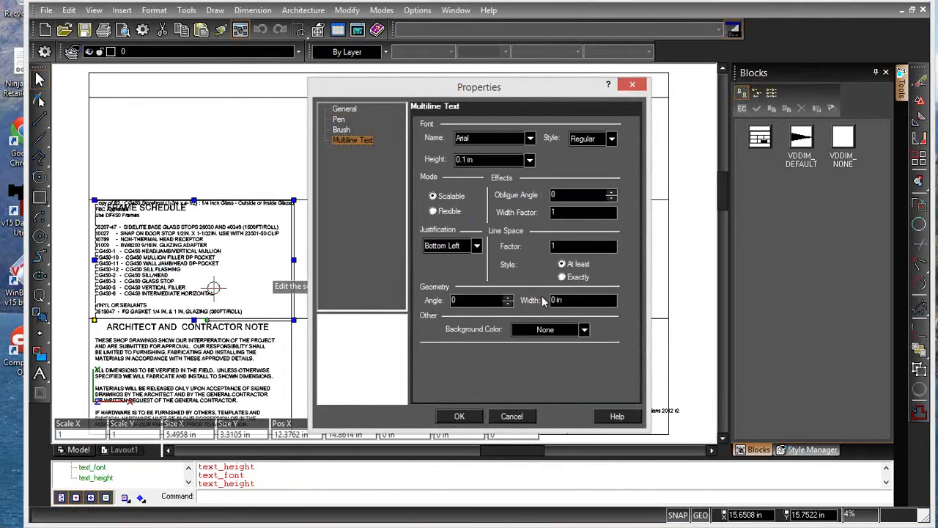
left_click(511, 417)
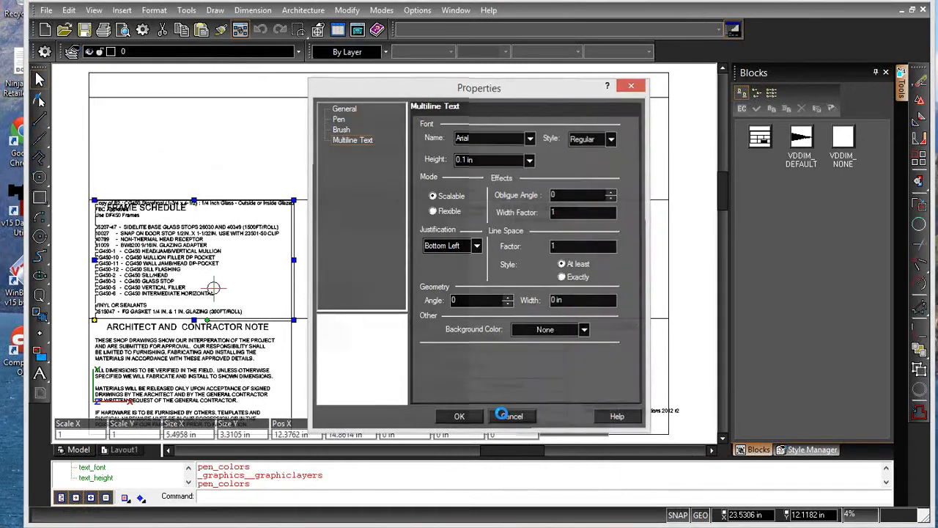
left_click(177, 260)
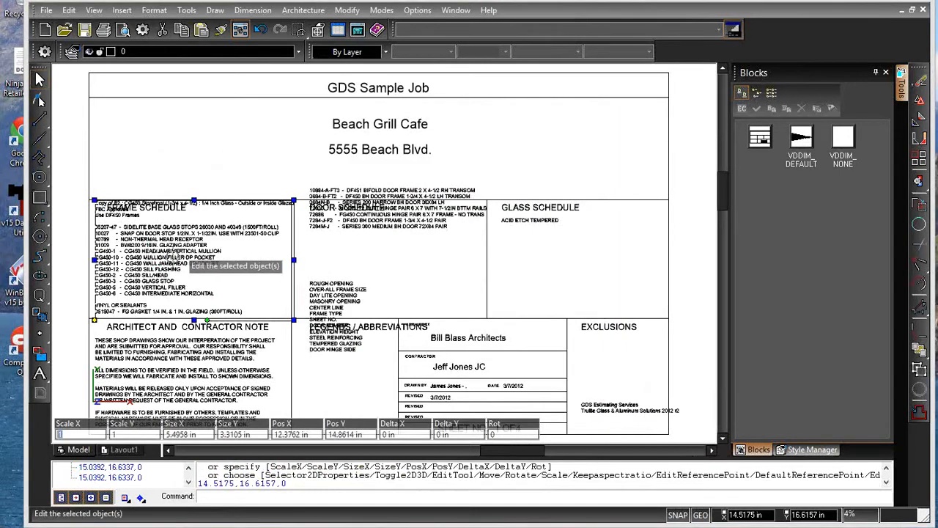
left_click(176, 258)
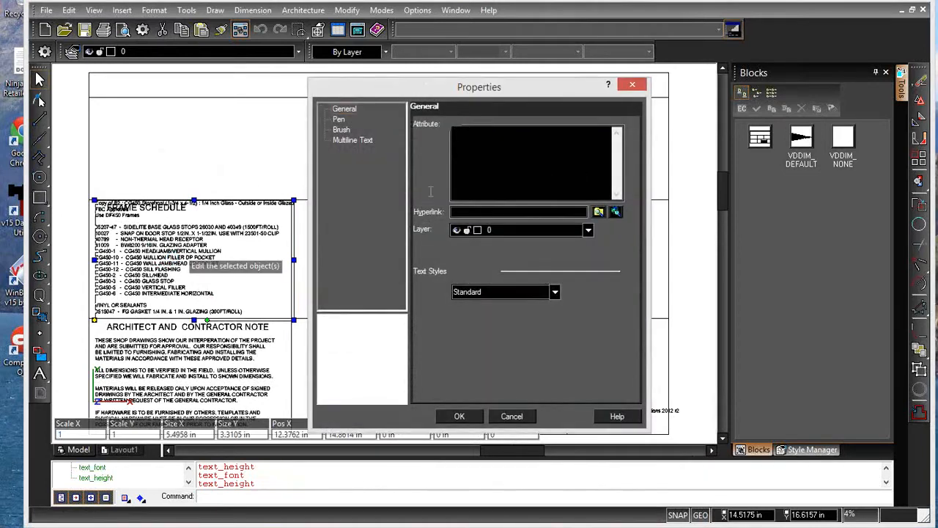
left_click(340, 119)
left_click(343, 130)
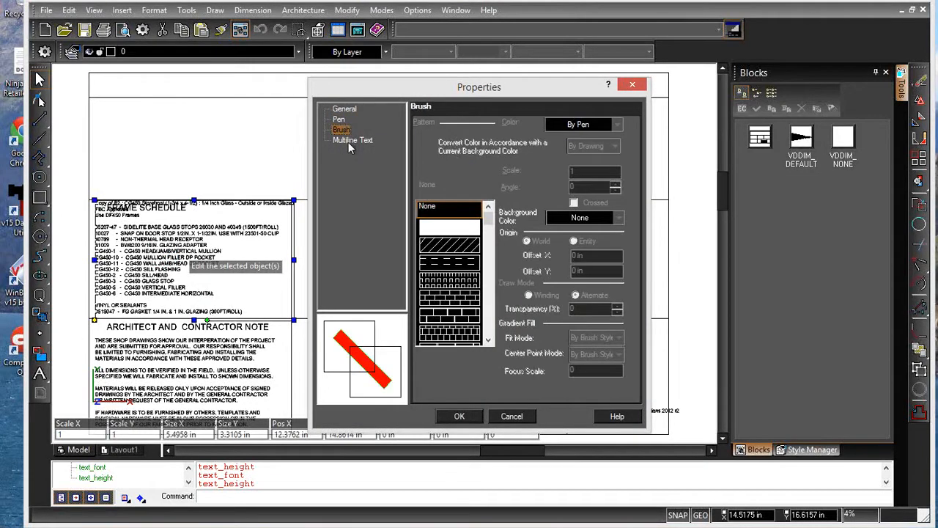
left_click(349, 140)
left_click(511, 416)
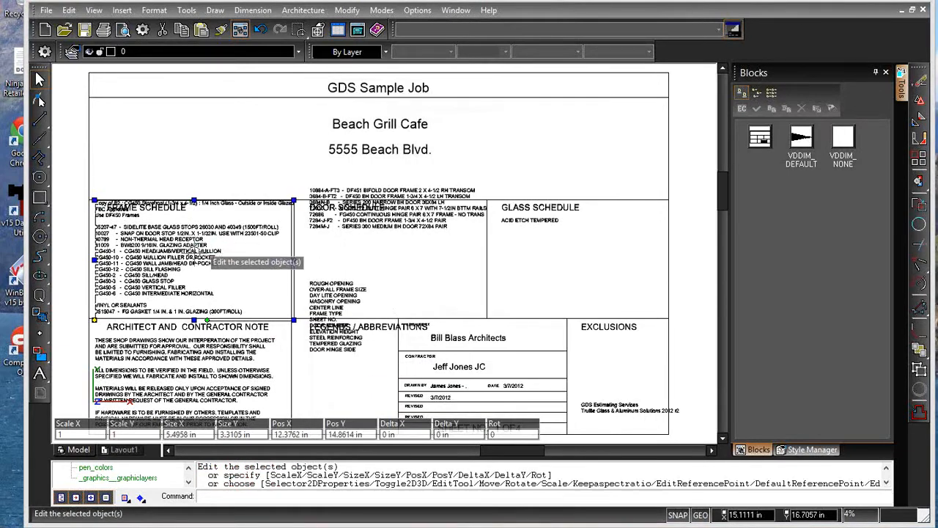
Scale the frame parts list down to about 4.70 by 2.83 in and move it to about X 12.54 in, Y 14.90 in.
left_click(293, 199)
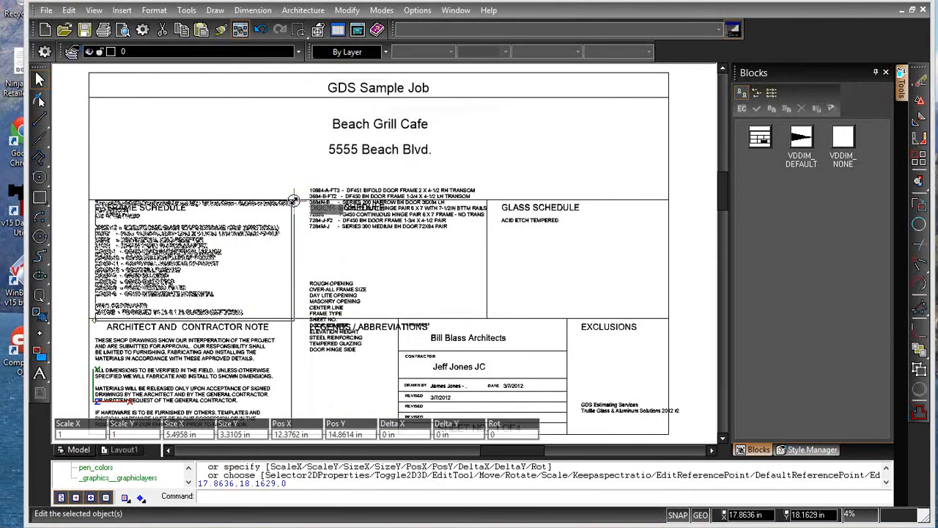
left_click(264, 235)
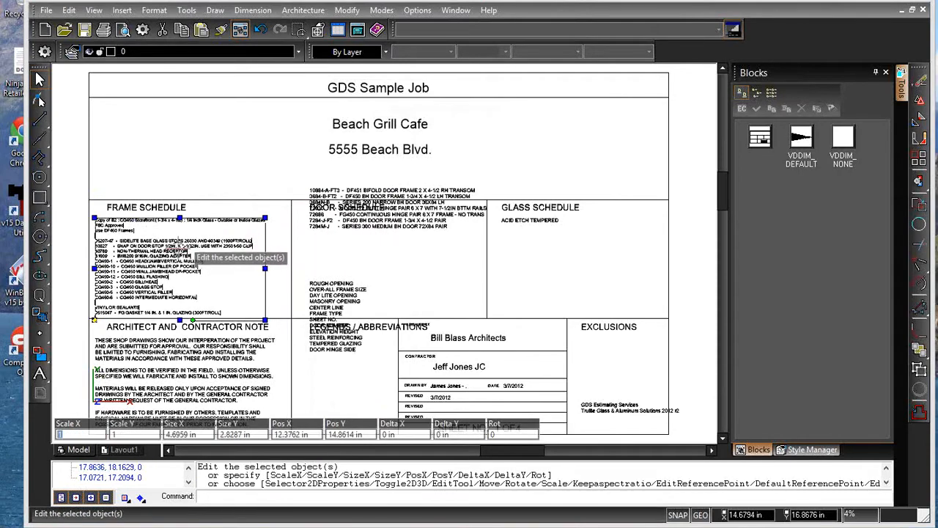
left_click(184, 248)
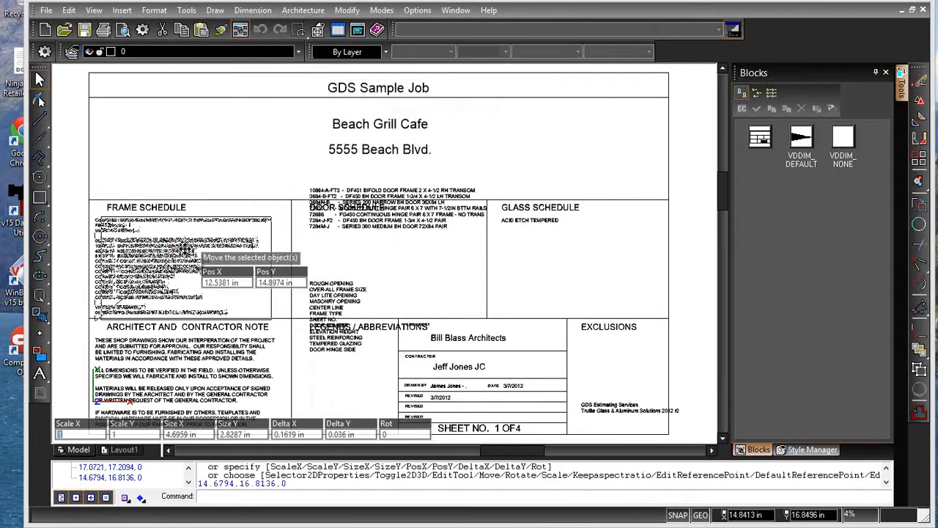
left_click(188, 249)
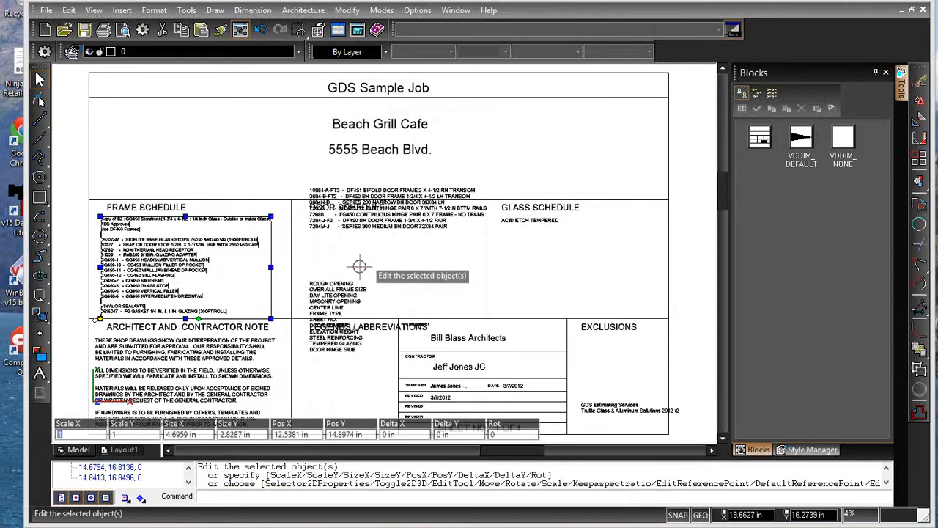
Move the abbreviations list below the LEGENDS / ABBREVIATIONS heading, to about X 18.25 in, Y 12.08 in.
left_click(337, 303)
left_click_drag(335, 300, 336, 377)
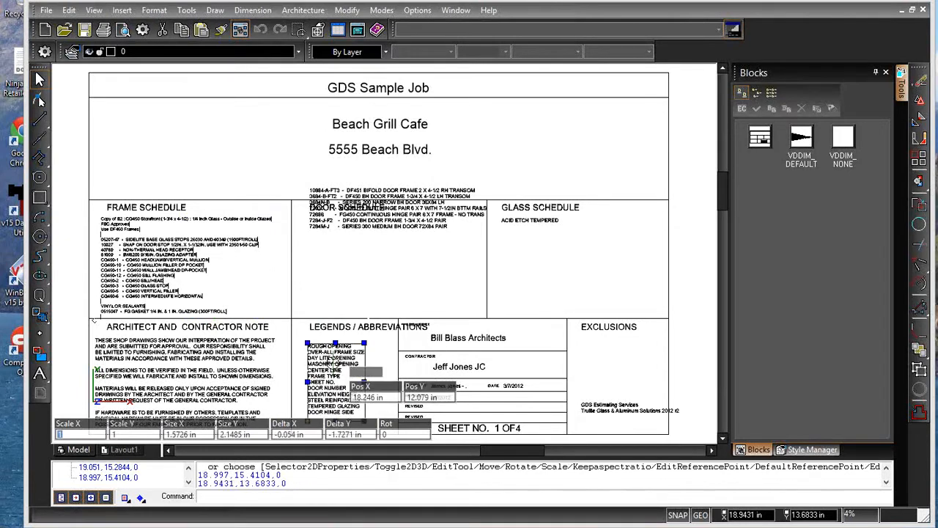
Split the heading into LEGENDS and ABBREVIATIONS on two lines without the slash, and move it to about X 18.23 in, Y 14.38 in.
left_click(371, 327)
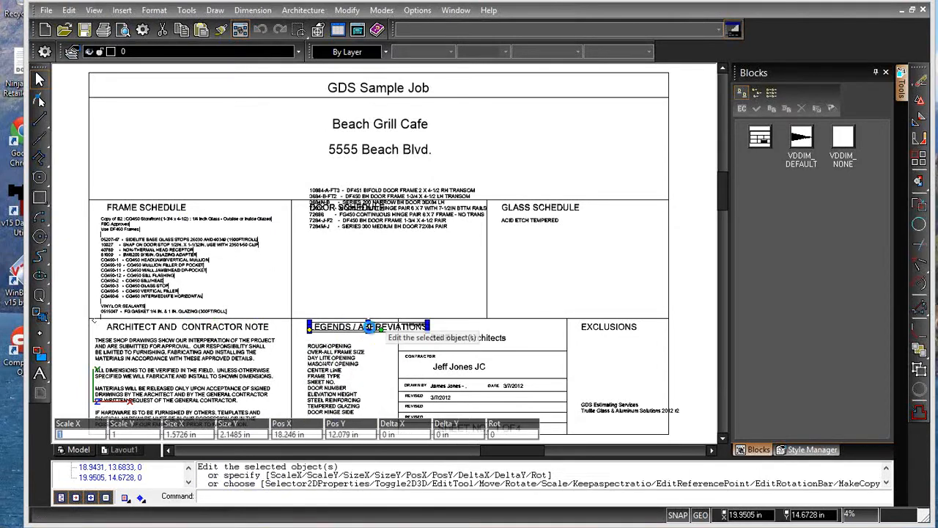
double_click(370, 327)
left_click(504, 135)
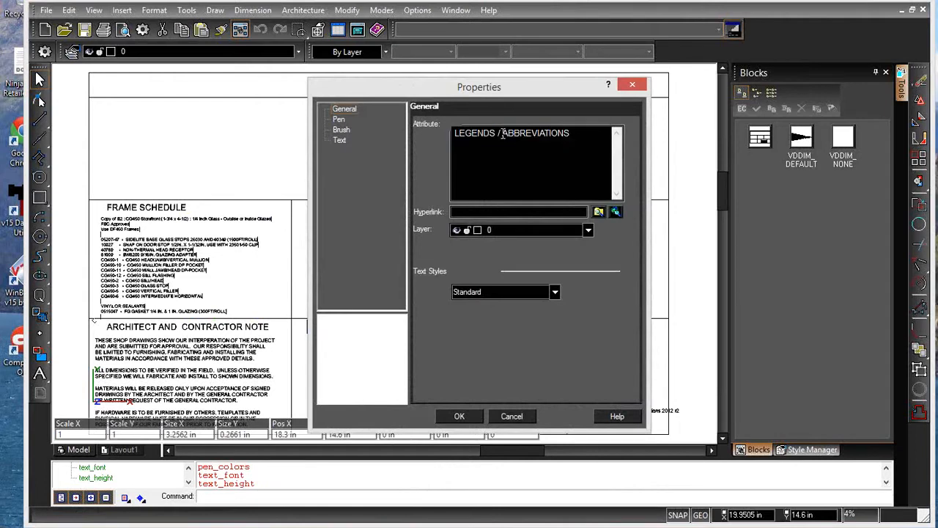
key("BackSpace")
key("BackSpace")
key("Return")
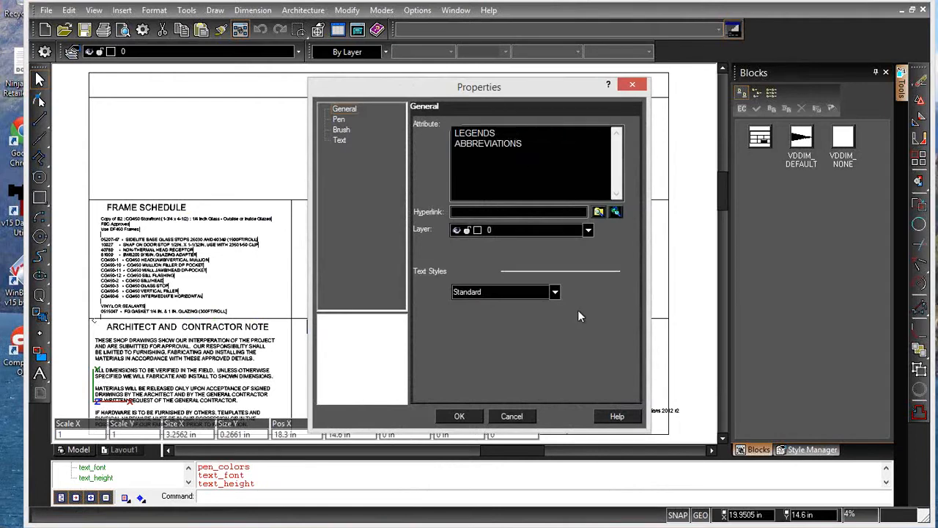
left_click(458, 416)
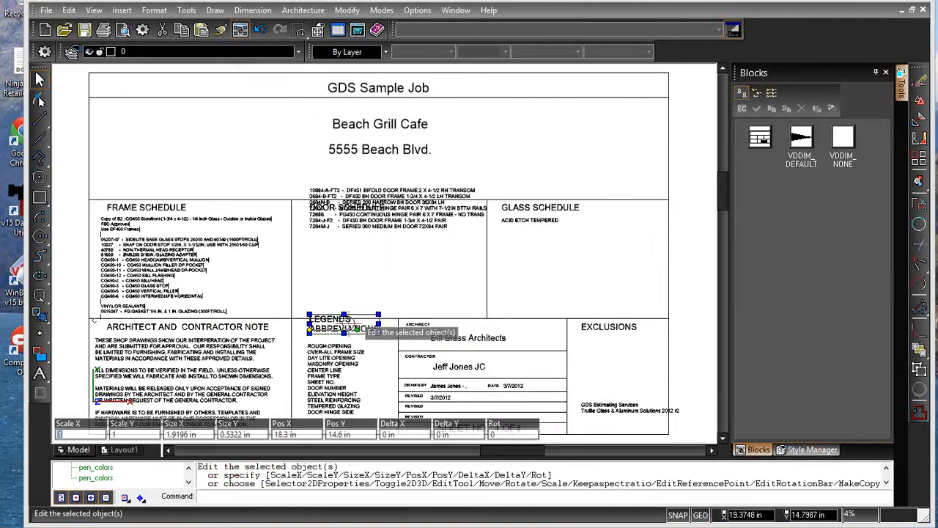
left_click(346, 323)
left_click(343, 329)
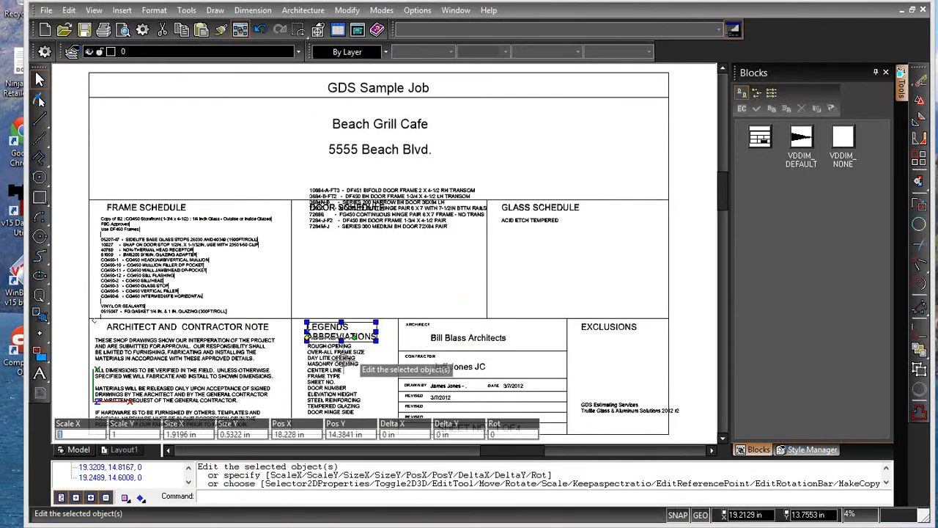
Move the abbreviations list slightly lower beneath its two-line heading, to about X 18.20 in, Y 11.91 in.
left_click(328, 364)
left_click(327, 374)
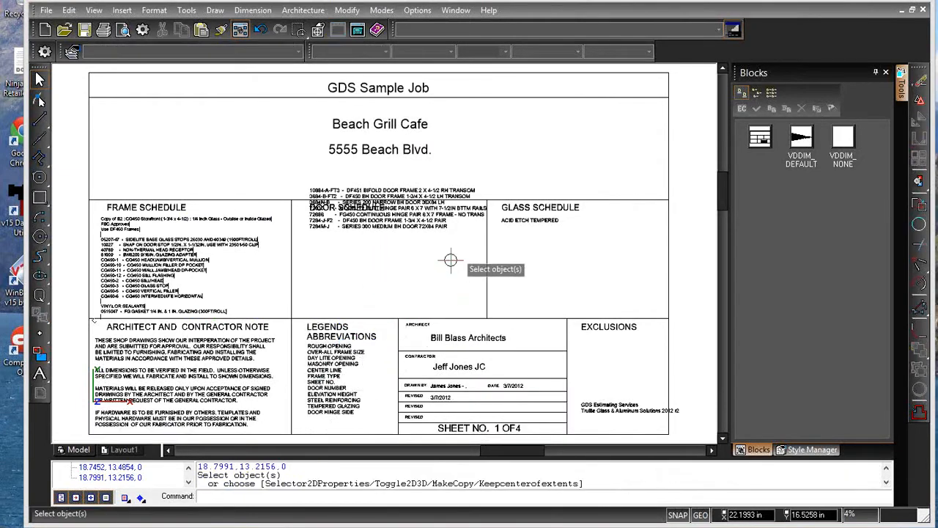
scroll(508, 245, "down", 1)
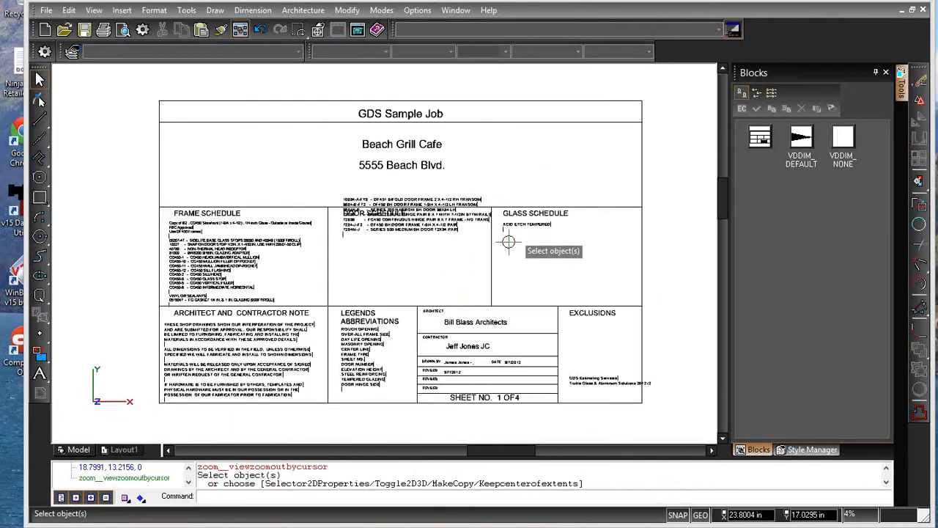
left_click(366, 361)
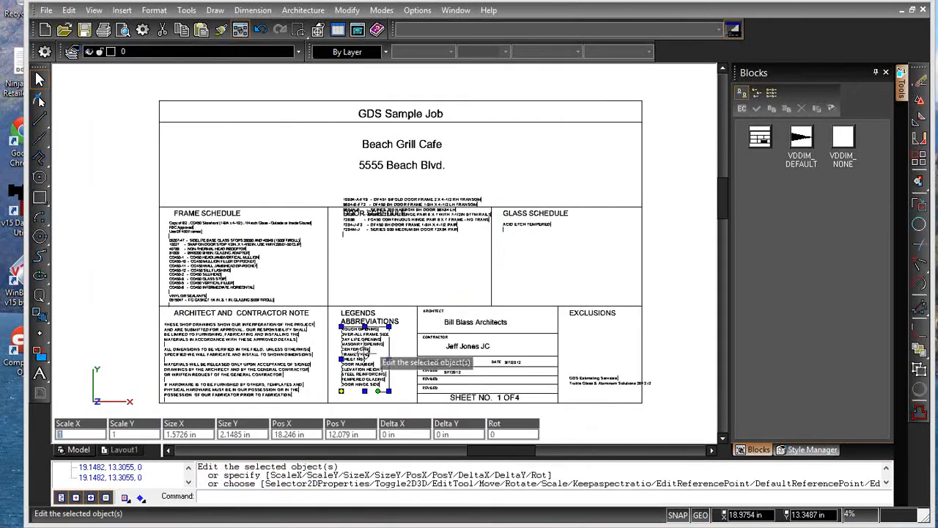
left_click(362, 360)
left_click(363, 357)
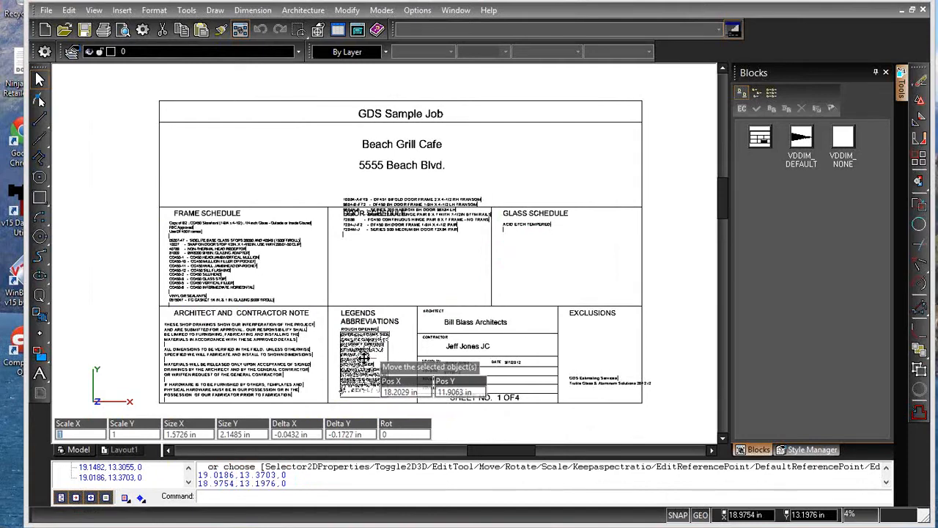
Move the door parts list down below the DOOR SCHEDULE heading, to about X 18.13 in, Y 15.89 in.
left_click(399, 228)
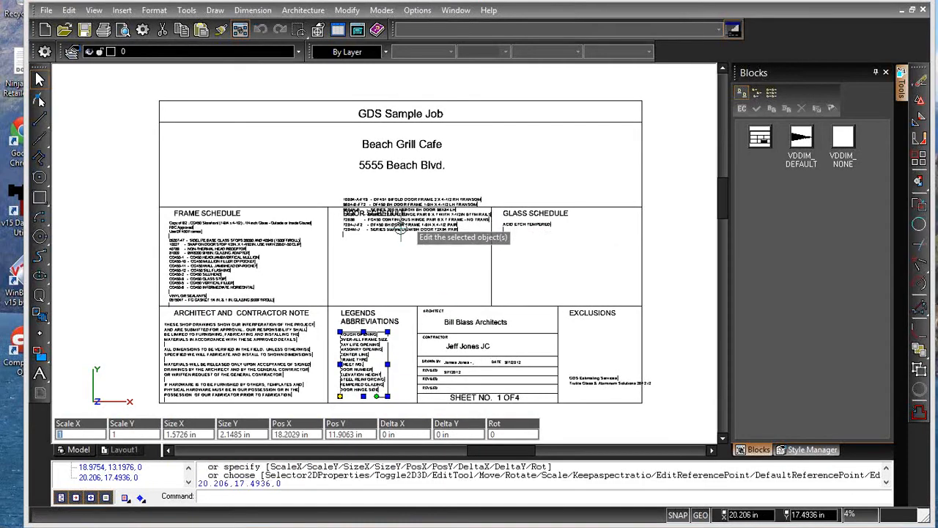
left_click(401, 218)
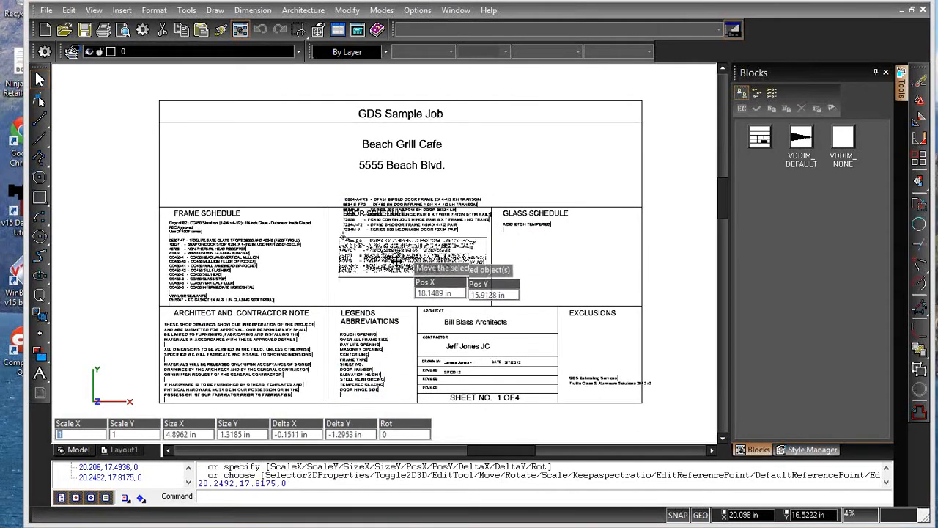
left_click(396, 257)
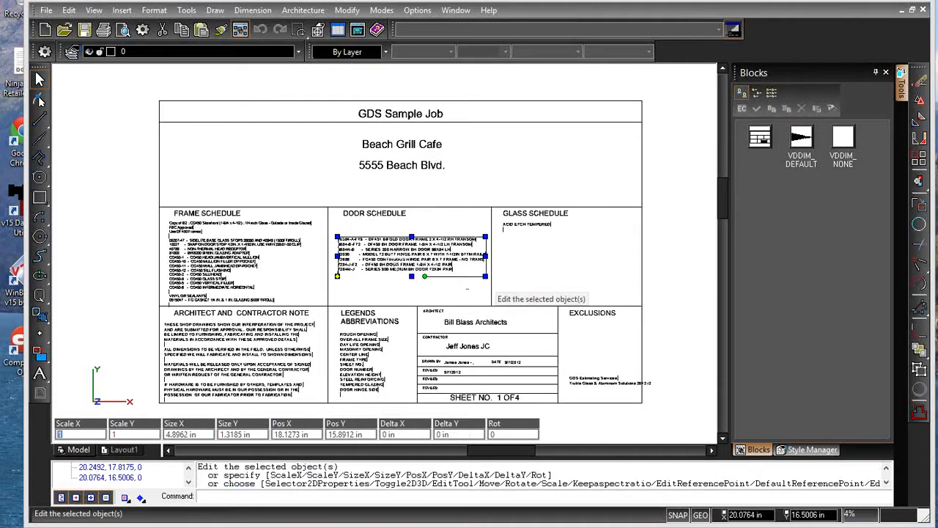
Move the GDS Estimating Services text further into the EXCLUSIONS box, to about X 25.54 in, Y 12.35 in.
left_click(611, 382)
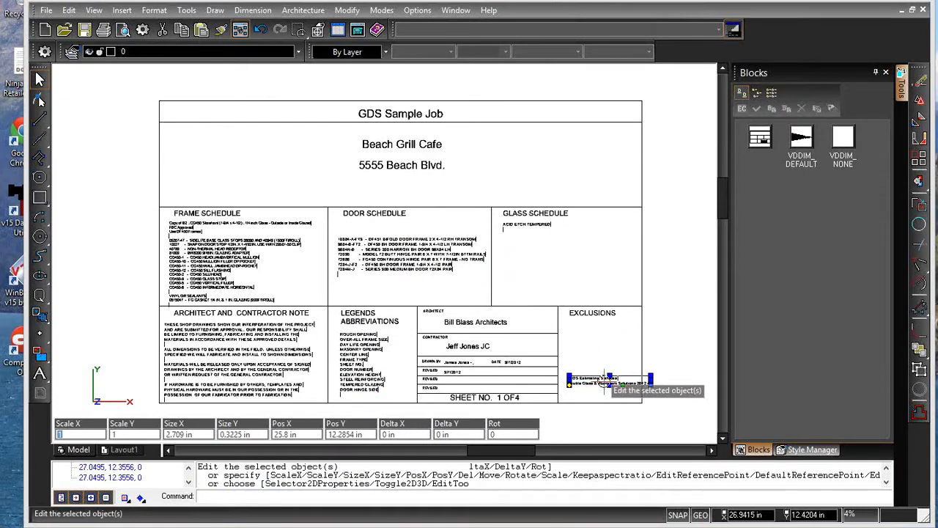
left_click(608, 381)
left_click(597, 382)
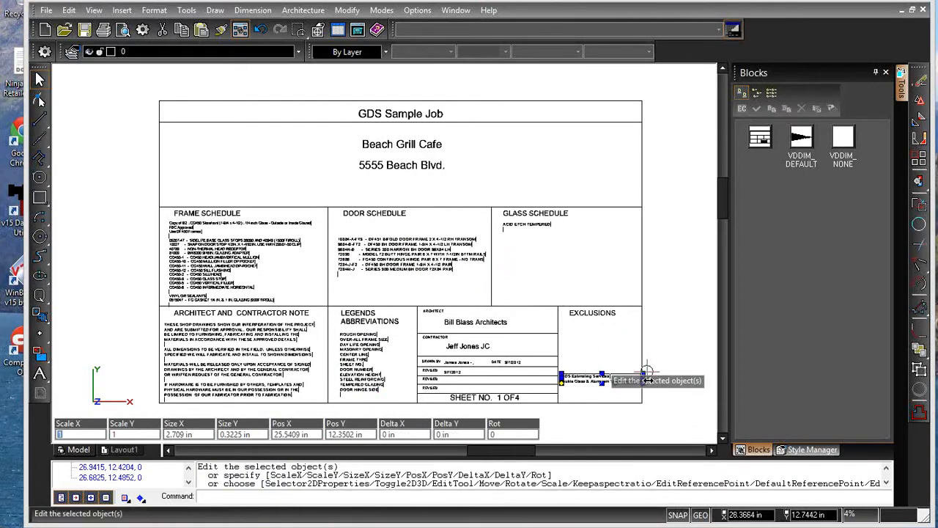
Scale the GDS Estimating Services text down to about 2.59 by 0.31 in so it fits inside the EXCLUSIONS box.
scroll(645, 381, "up", 1)
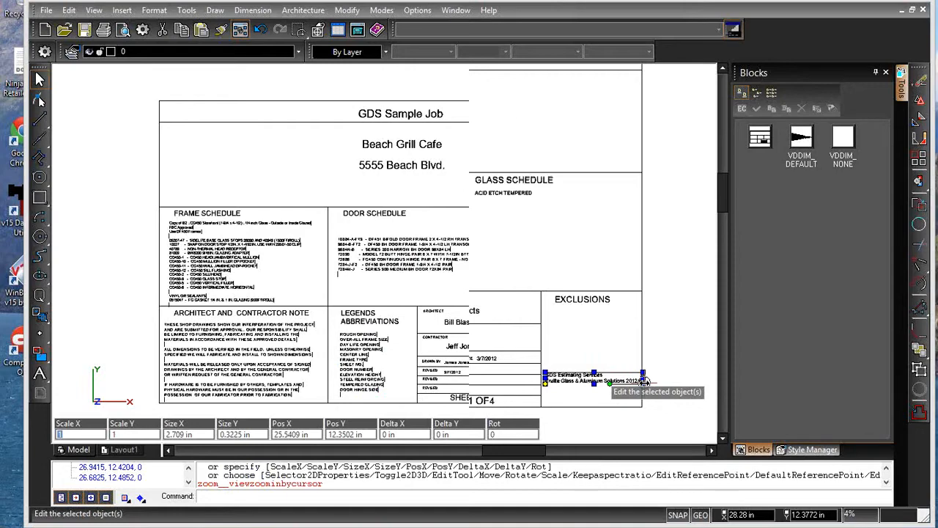
scroll(645, 380, "up", 3)
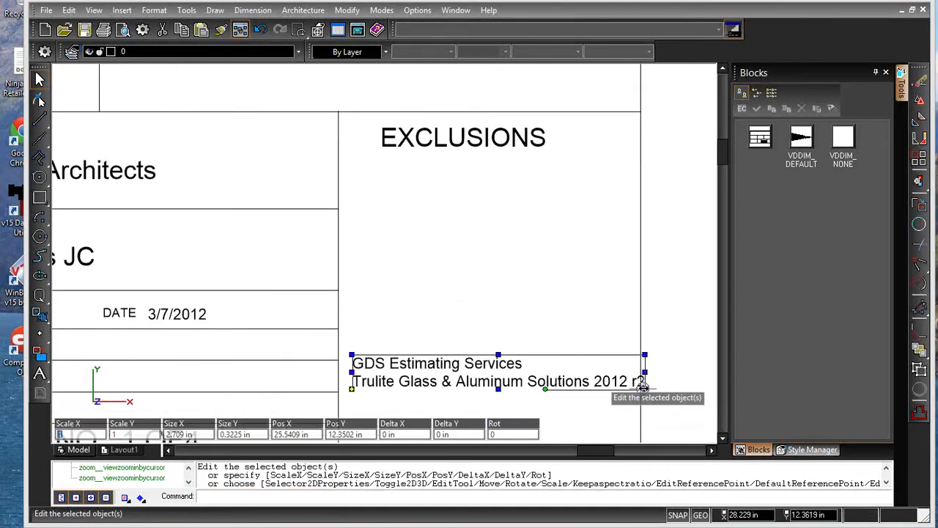
left_click(643, 386)
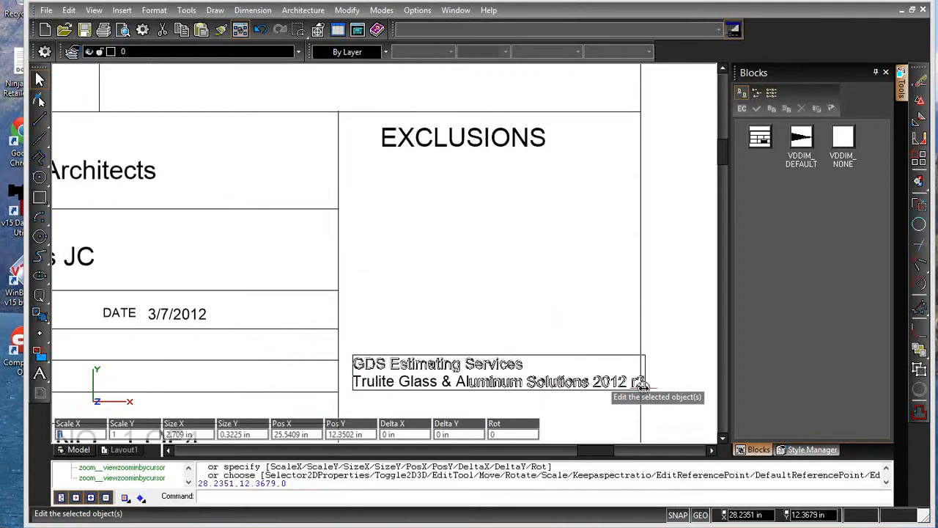
left_click(643, 388)
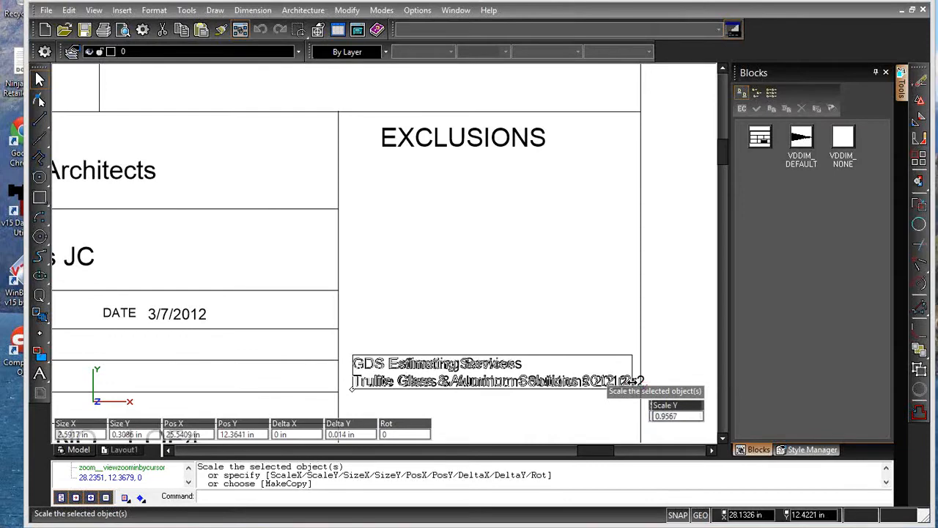
left_click(635, 381)
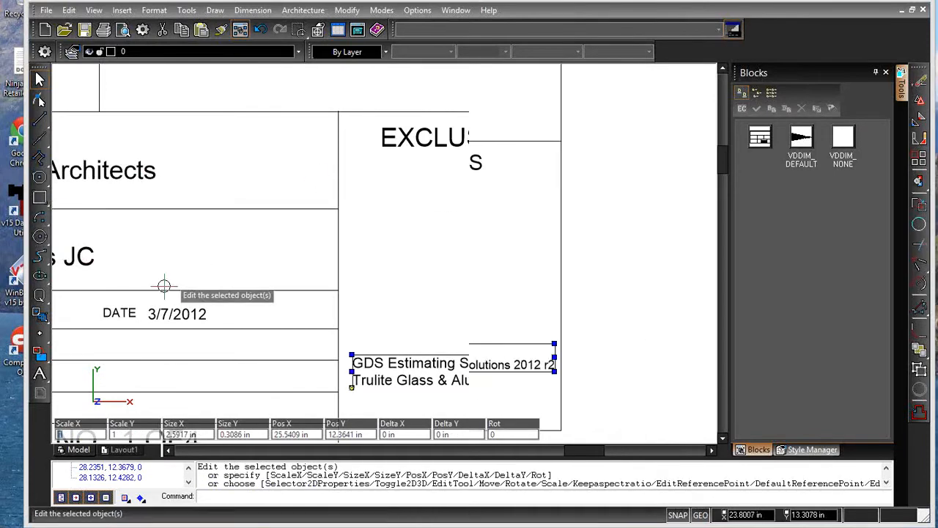
Open the print preview of the cover page and dismiss the paper boundary warning.
scroll(164, 286, "down", 2)
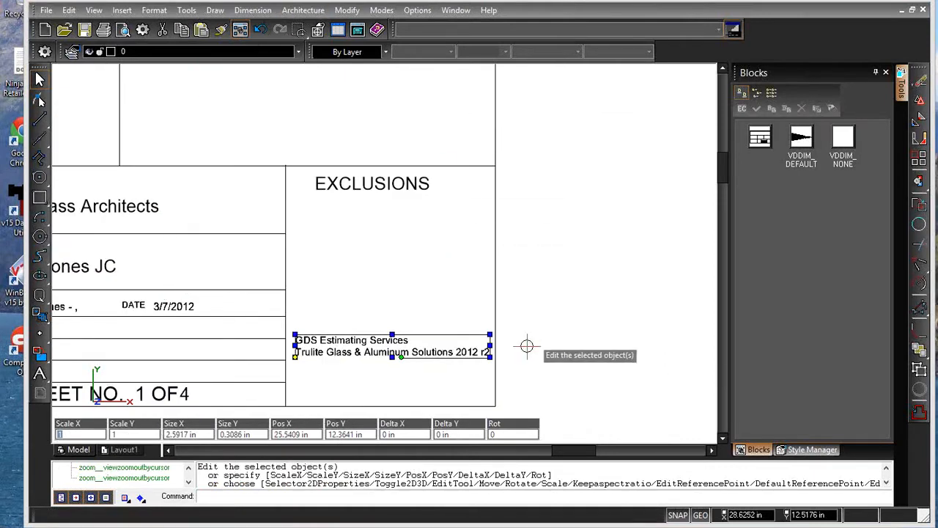
right_click(348, 242)
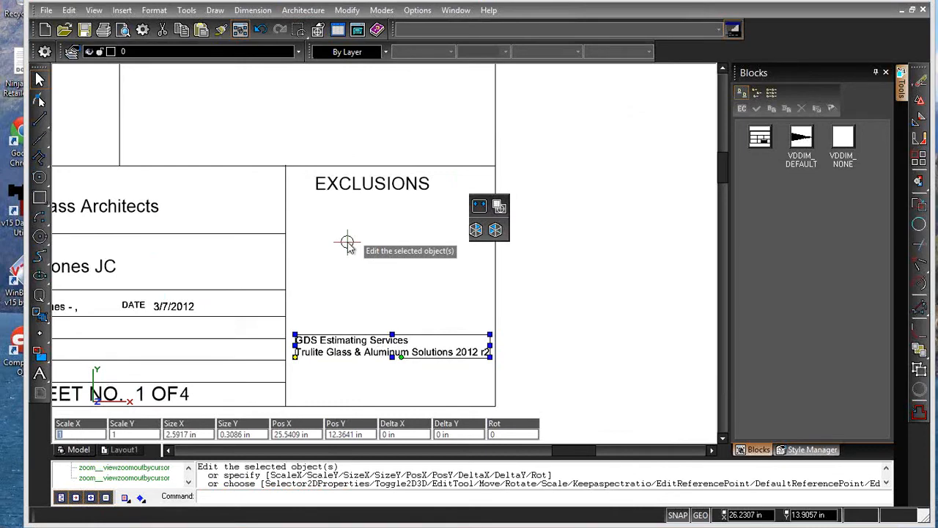
left_click(480, 208)
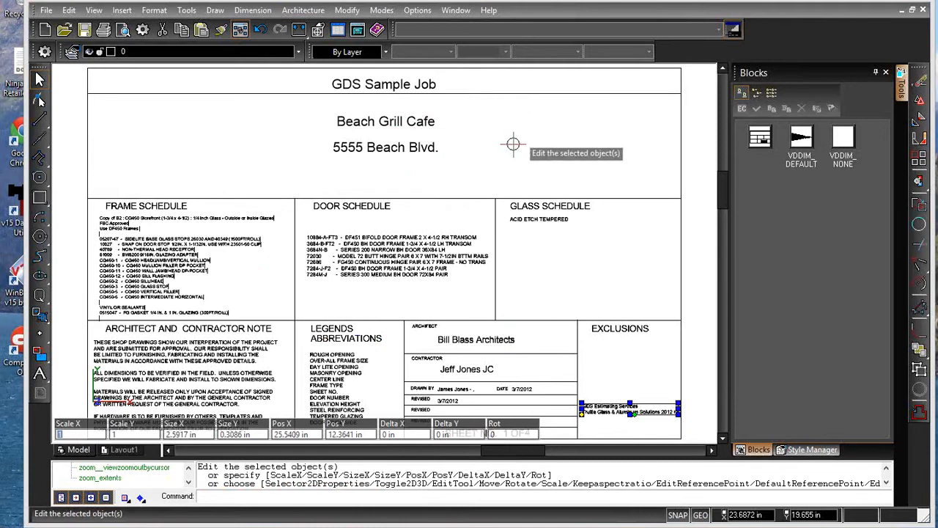
left_click(46, 10)
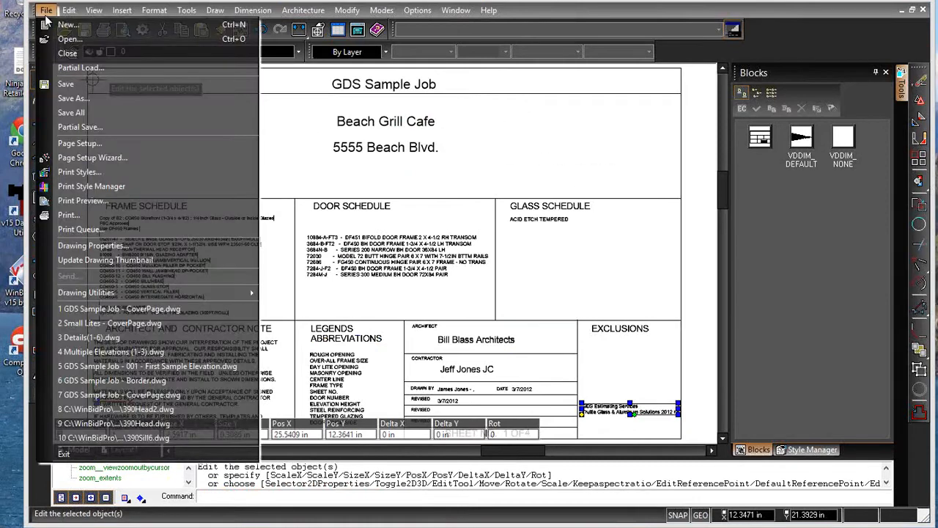
left_click(71, 205)
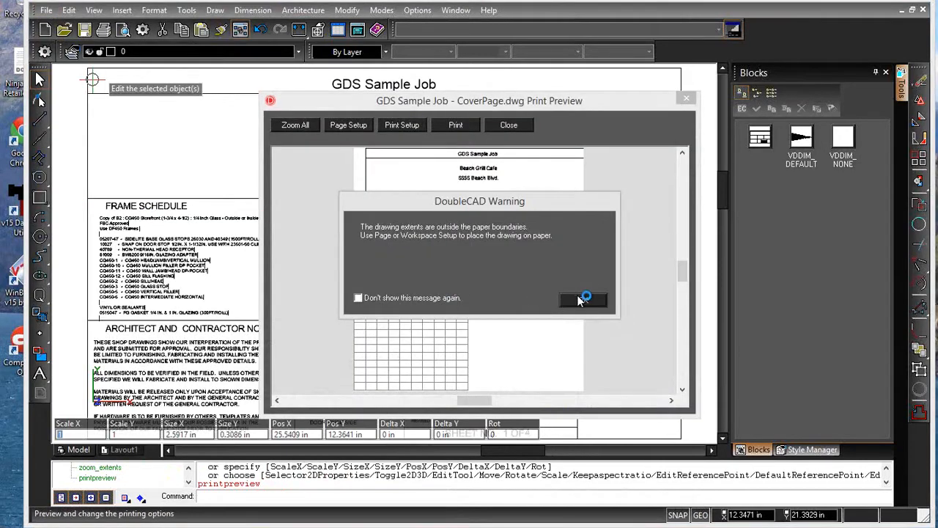
left_click(583, 299)
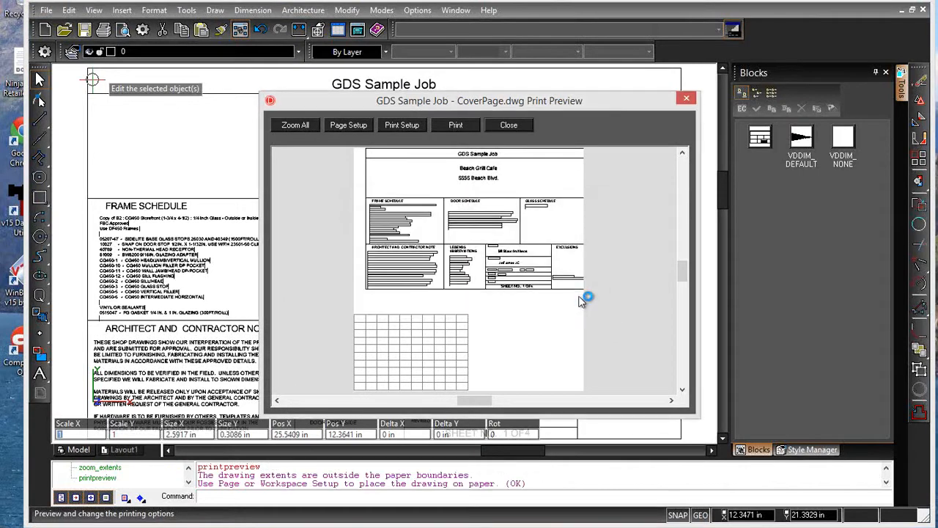
In the page setup, set the drawing sheet to Letter Size (8.5 in x 11 in), the printer paper to Letter 8 1/2 x 11 in, and fit the scale.
left_click(356, 126)
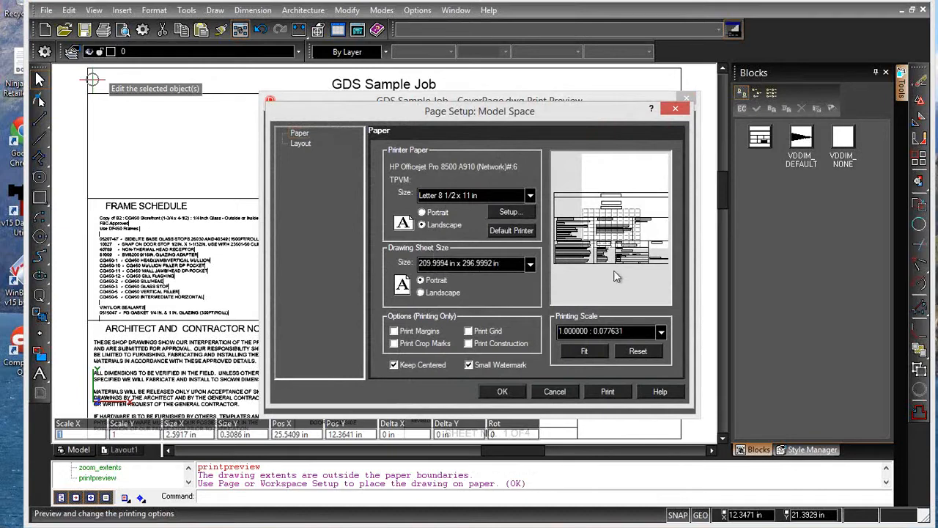
left_click(535, 264)
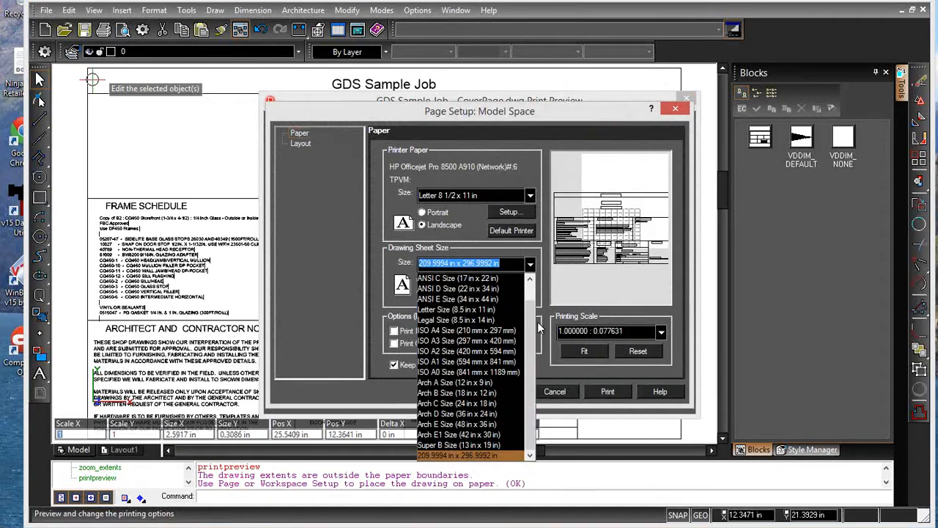
left_click(434, 308)
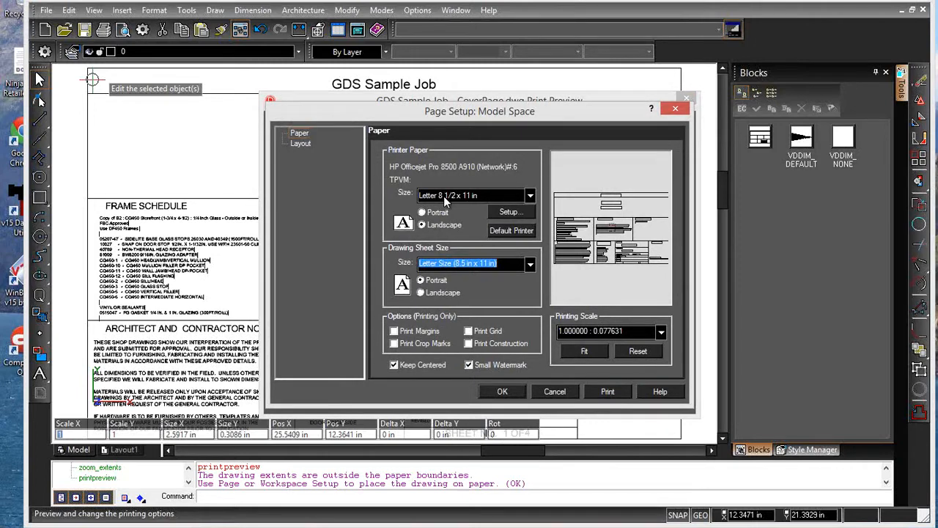
left_click(521, 197)
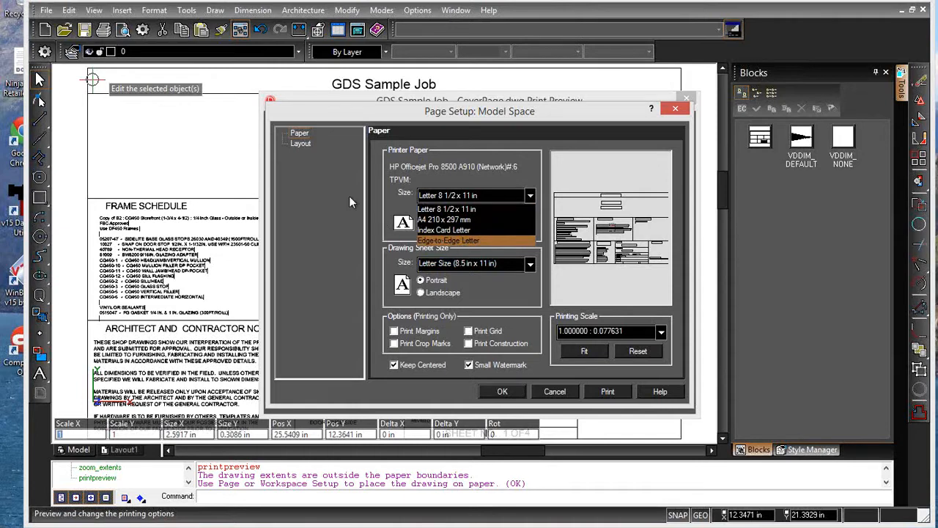
left_click(452, 210)
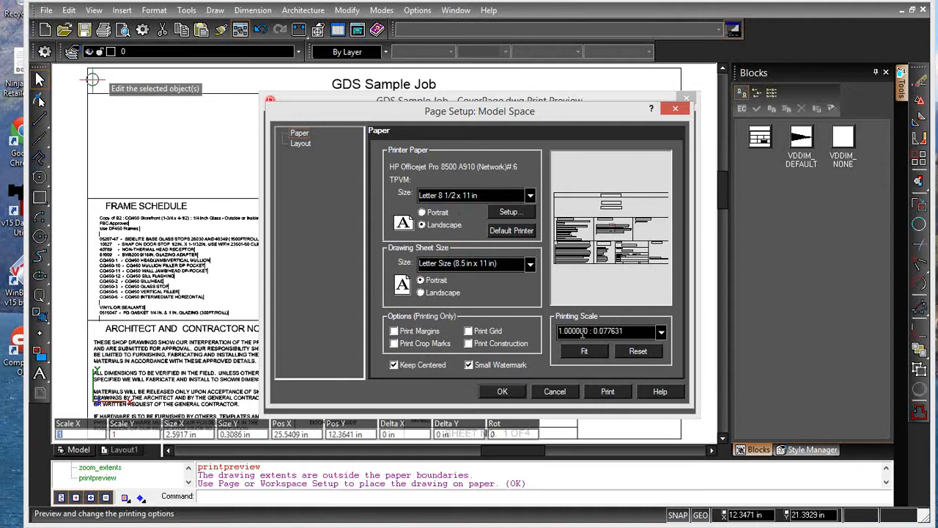
left_click(584, 353)
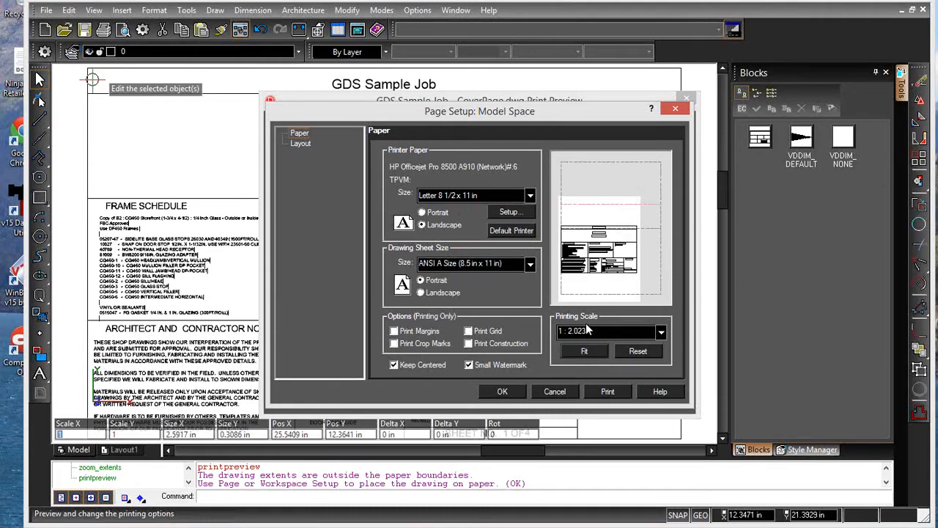
Reselect Letter Size (8.5 in x 11 in) as the drawing sheet size and refit the printing scale.
left_click(530, 265)
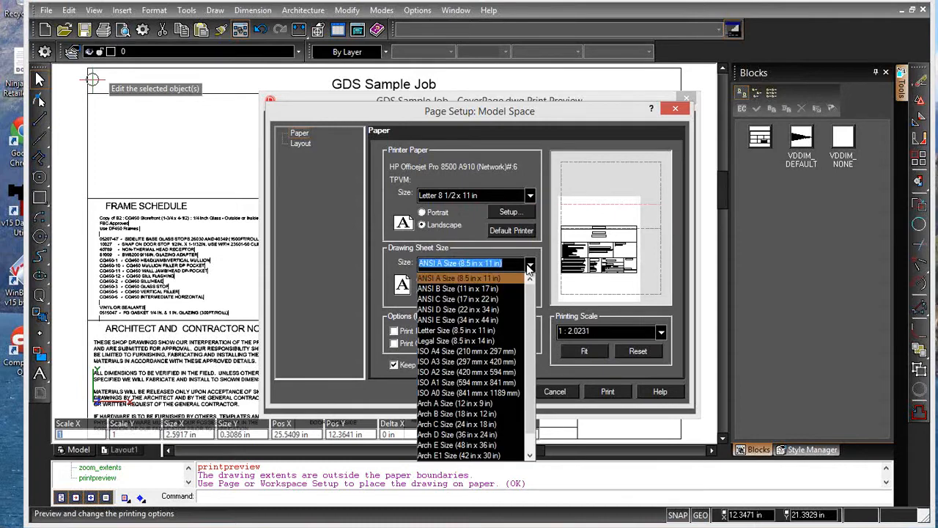
left_click(461, 331)
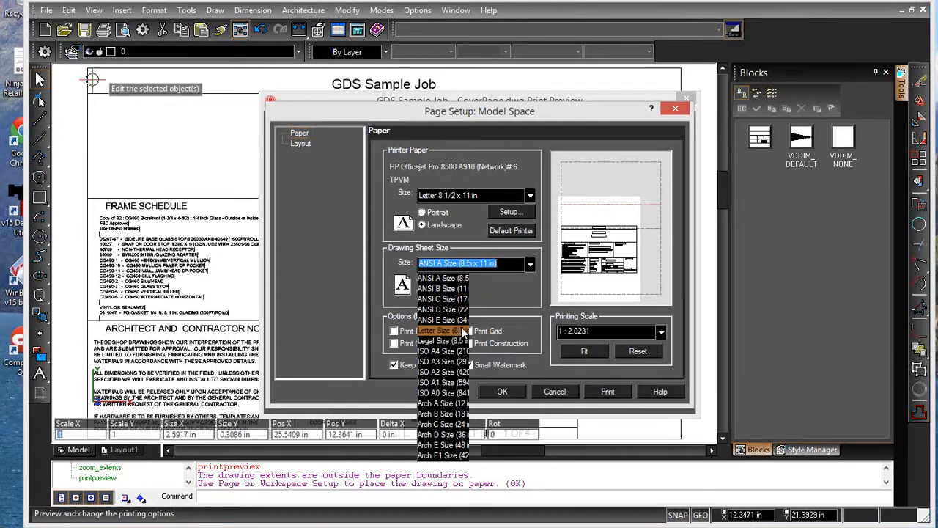
left_click(584, 351)
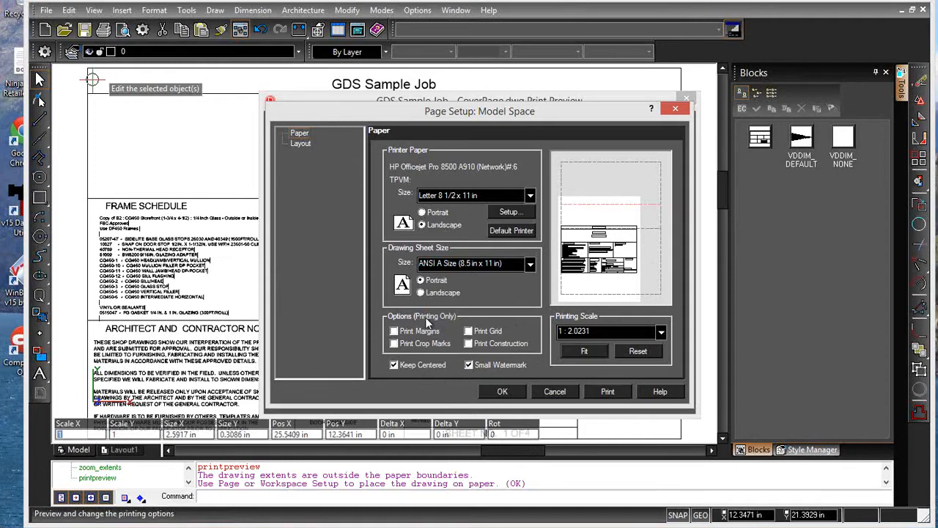
Set the drawing sheet to landscape Letter Size (8.5 in x 11 in), fit the printing scale, and close the print preview.
left_click(421, 293)
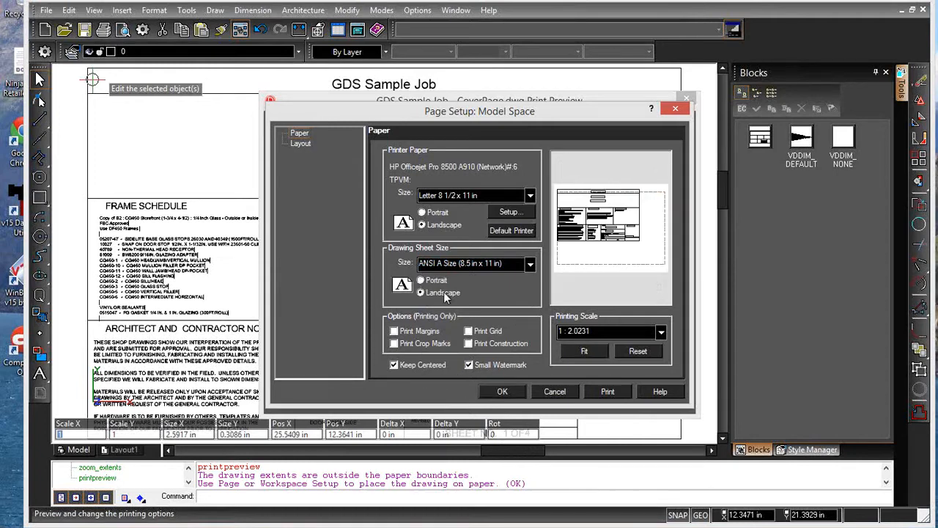
left_click(530, 265)
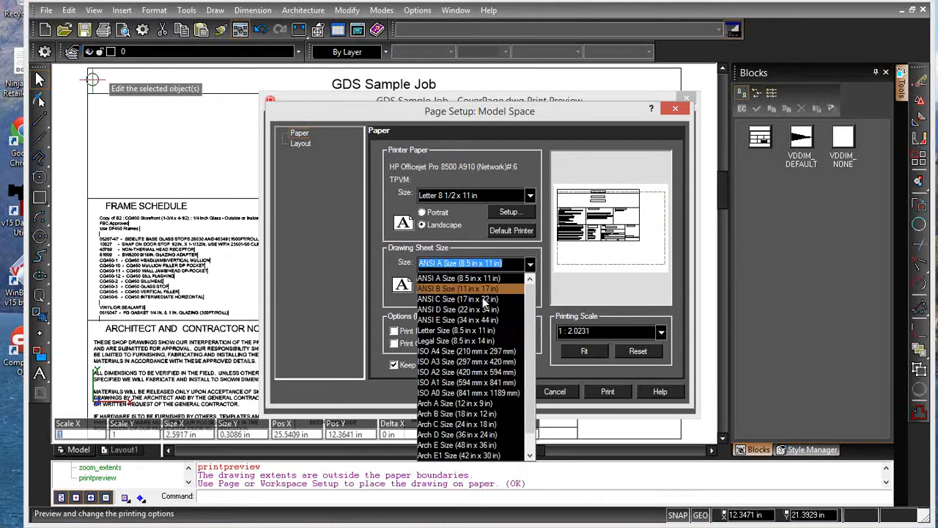
left_click(473, 334)
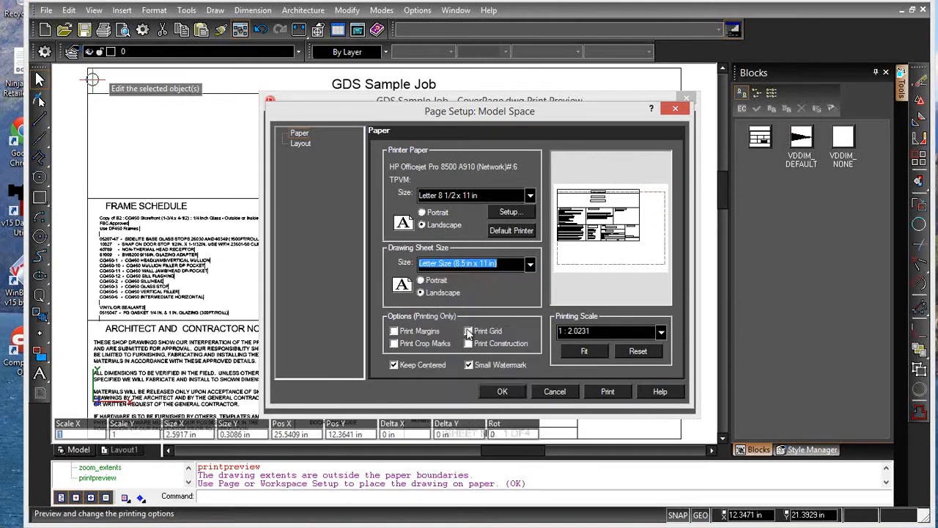
left_click(422, 294)
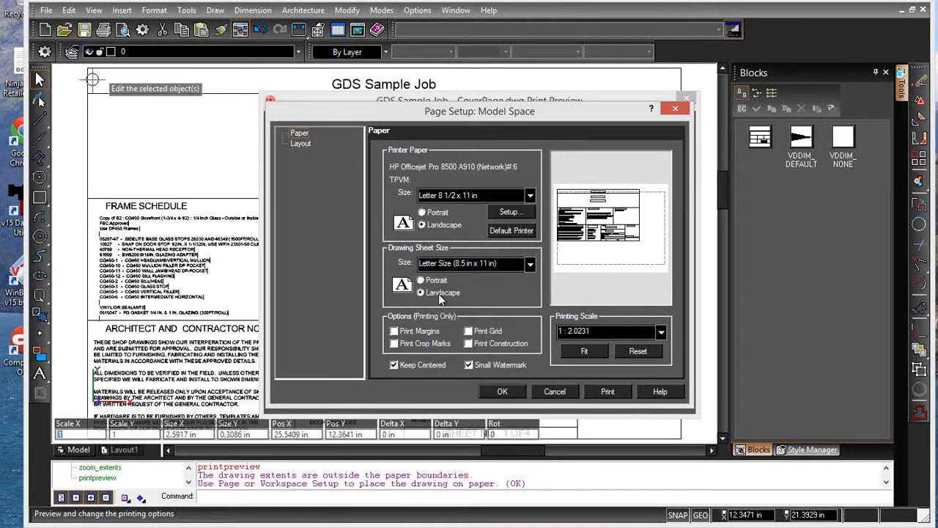
left_click(580, 355)
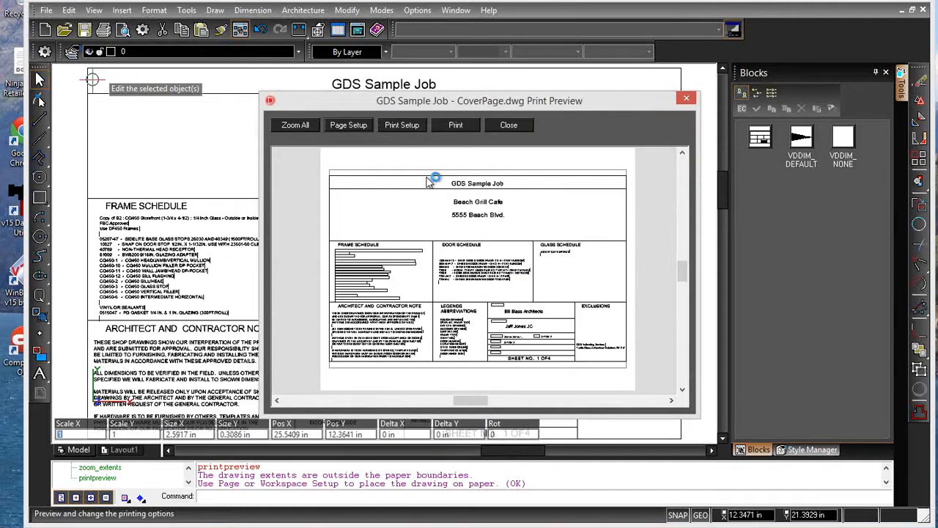
left_click(687, 101)
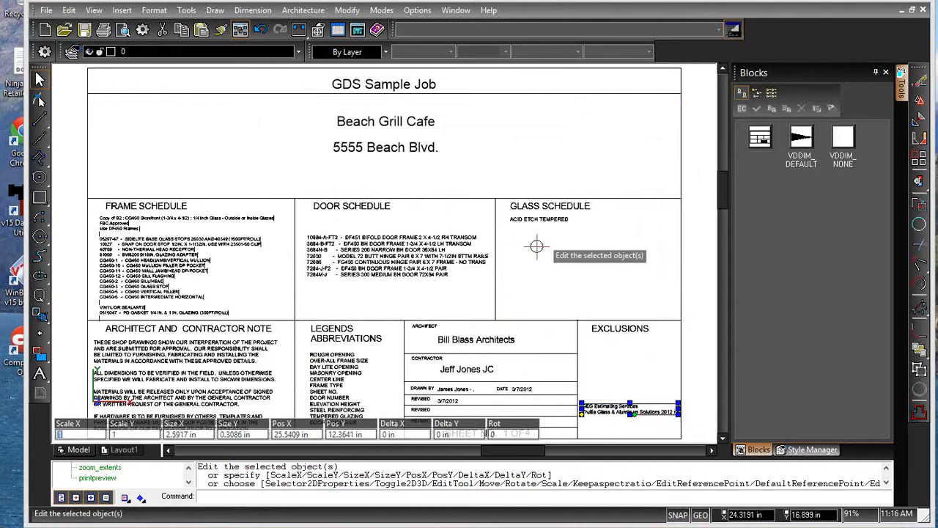
Close the cover page drawing, saving its changes in the current file format.
left_click(925, 10)
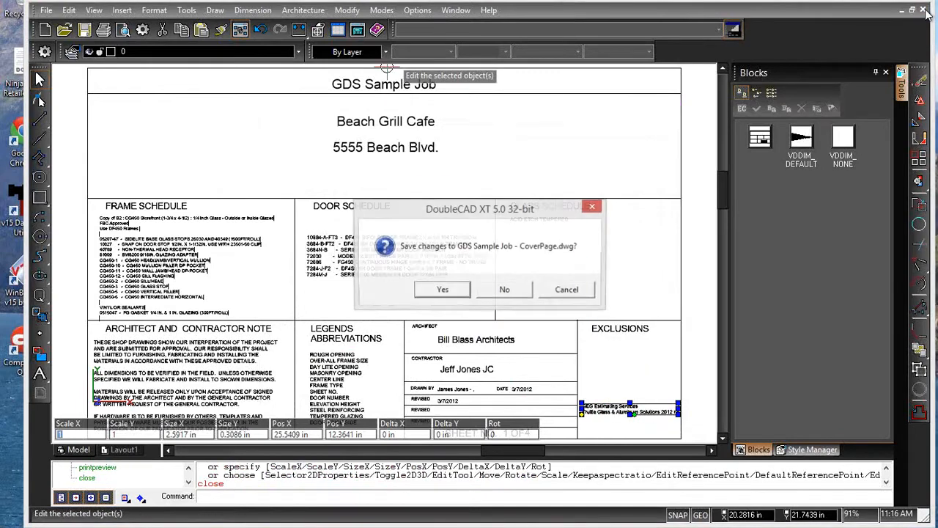
left_click(442, 290)
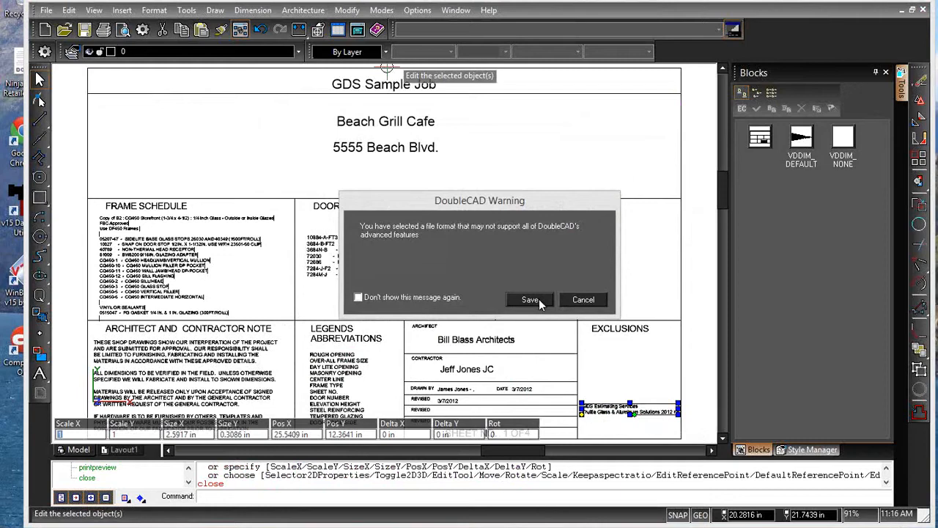
left_click(529, 299)
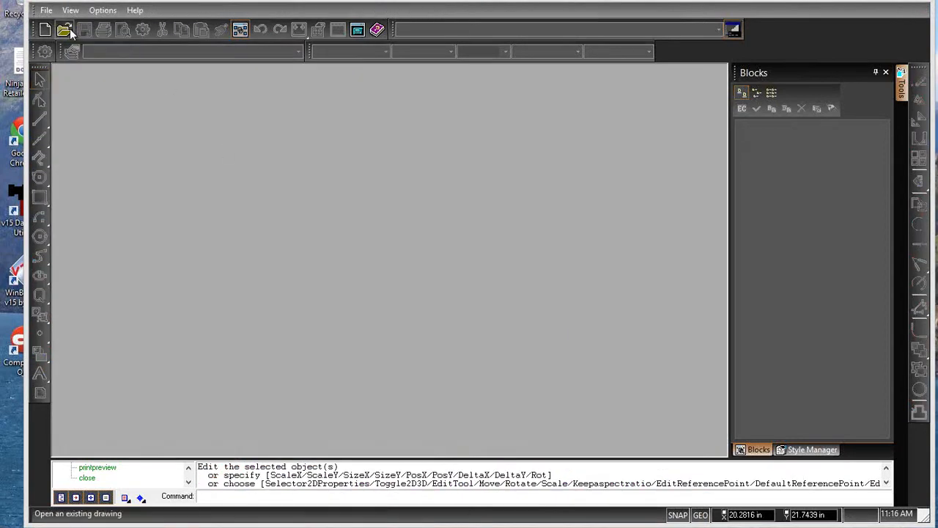
Open the drawing GDS Sample Job - Border.dwg from the GDS Sample Job folder.
left_click(70, 29)
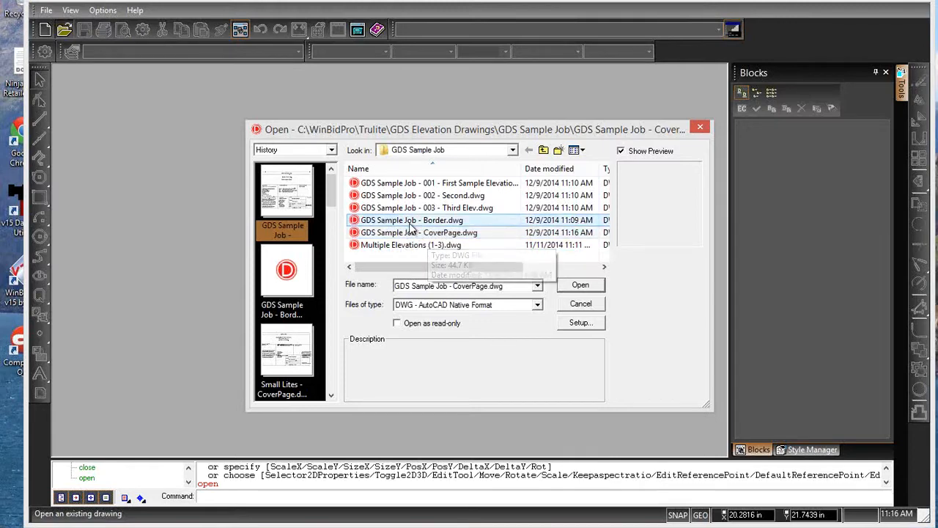
left_click(412, 223)
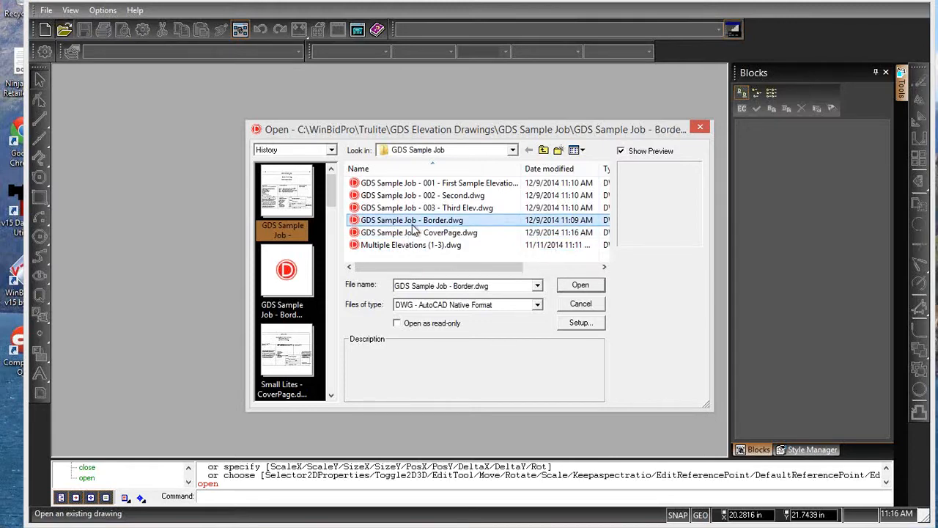
left_click(572, 287)
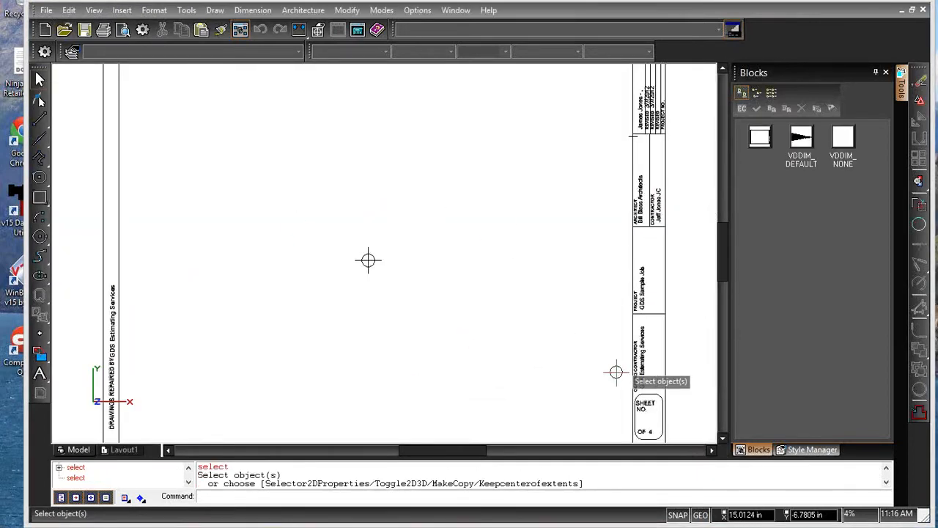
Scale up the GDS Estimating Services text next to DRAWINGS REPAIRED BY in the left border strip by about 2.085.
left_click(111, 314)
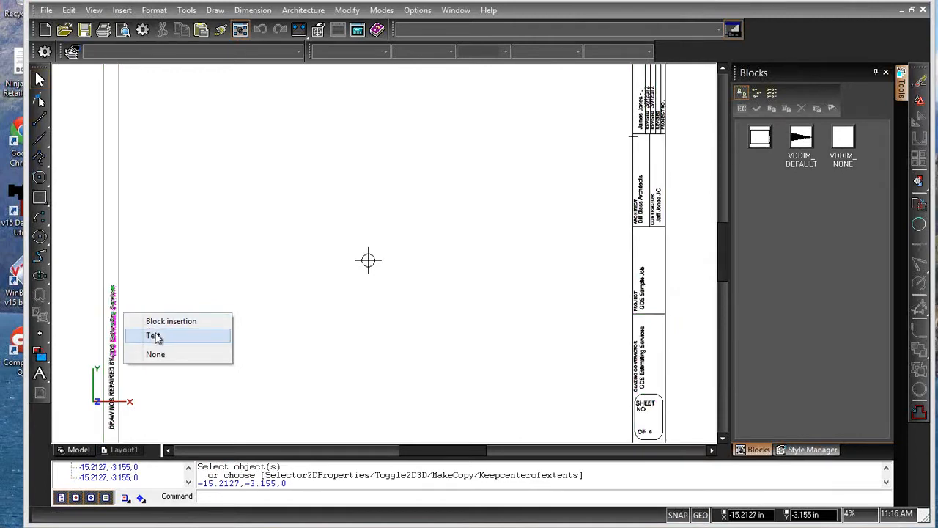
left_click(155, 335)
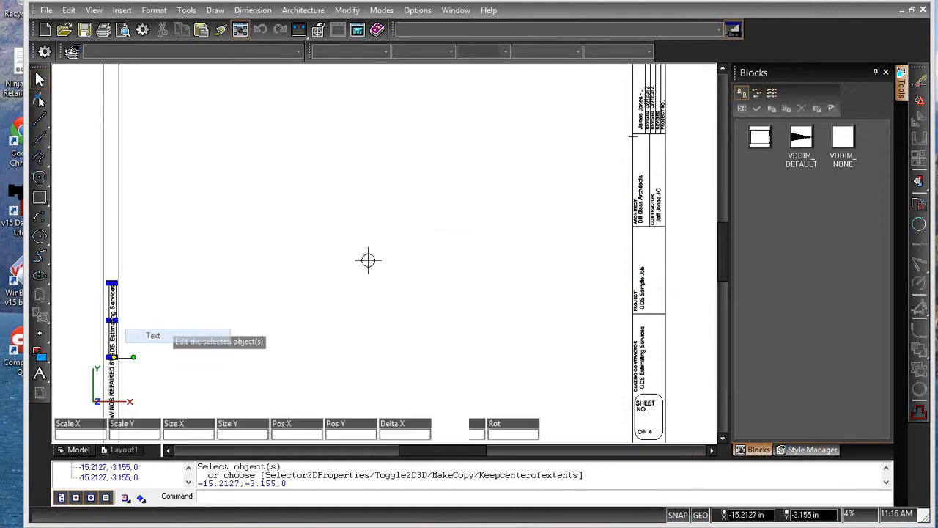
double_click(112, 326)
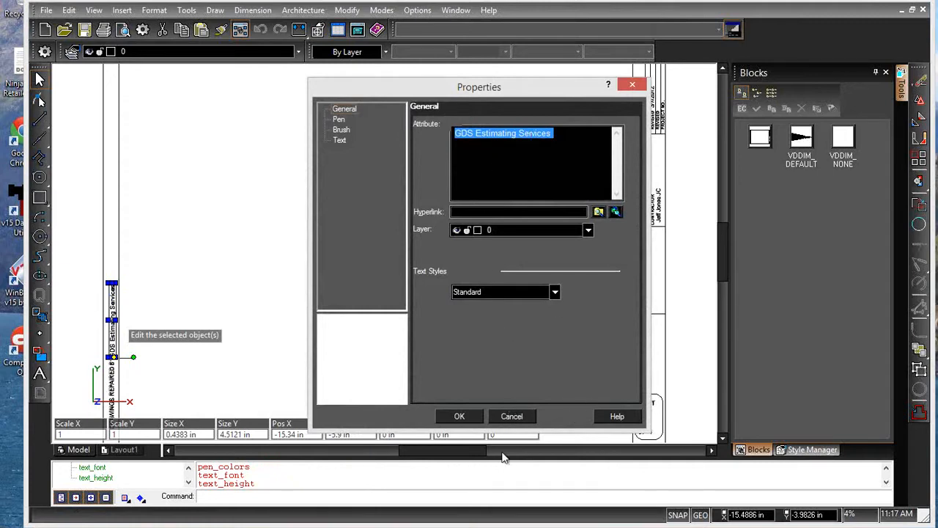
left_click(513, 417)
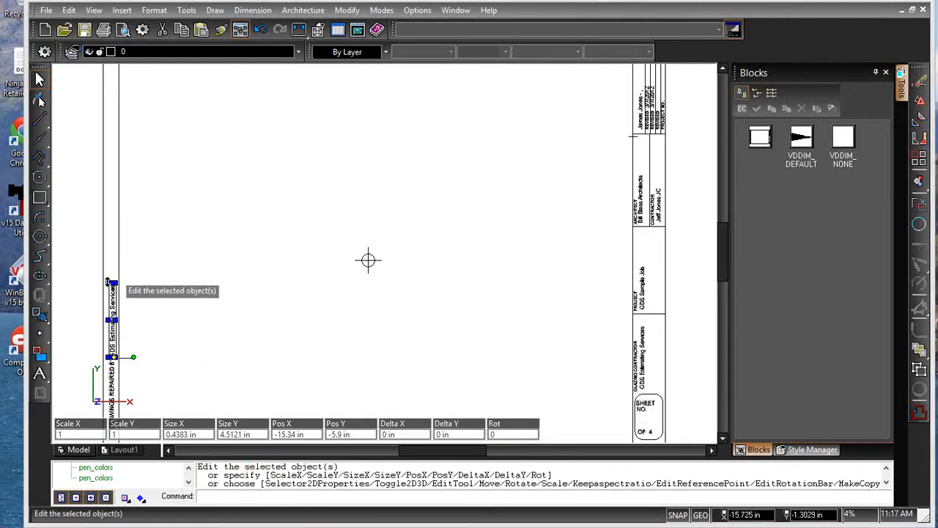
left_click(117, 282)
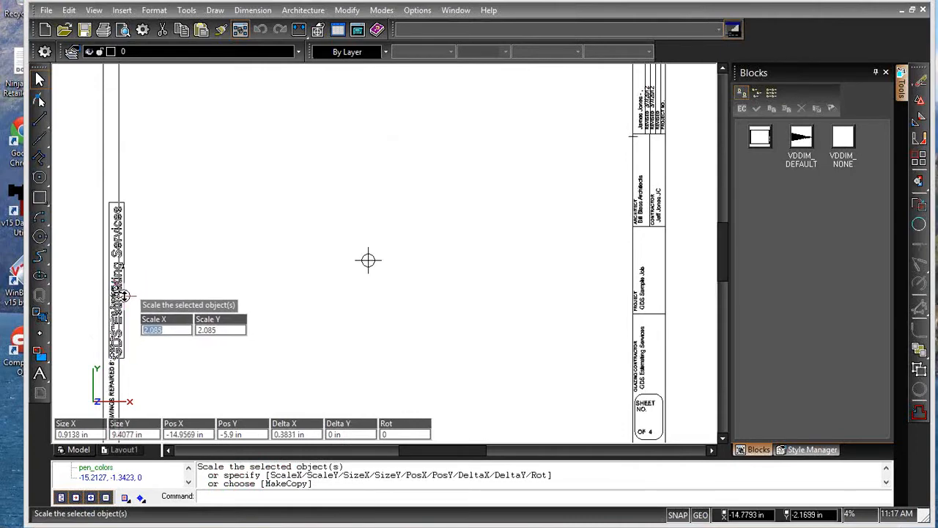
left_click(125, 298)
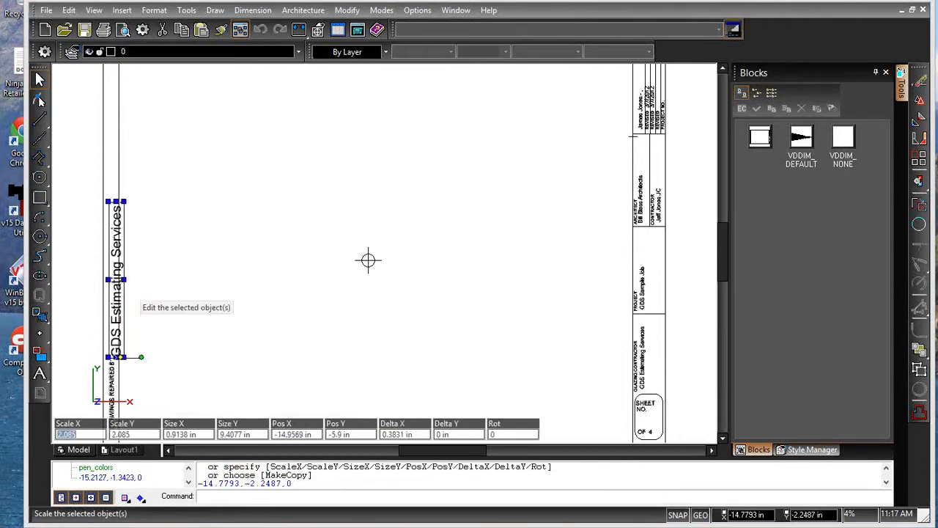
Move the enlarged GDS Estimating Services text so it fits between the two lines of the left border strip, and deselect it.
left_click(110, 279)
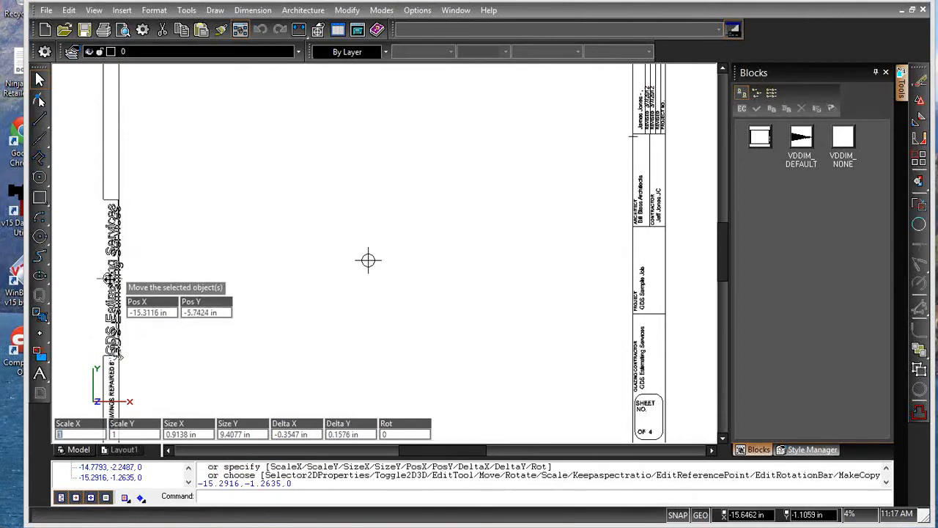
left_click(110, 279)
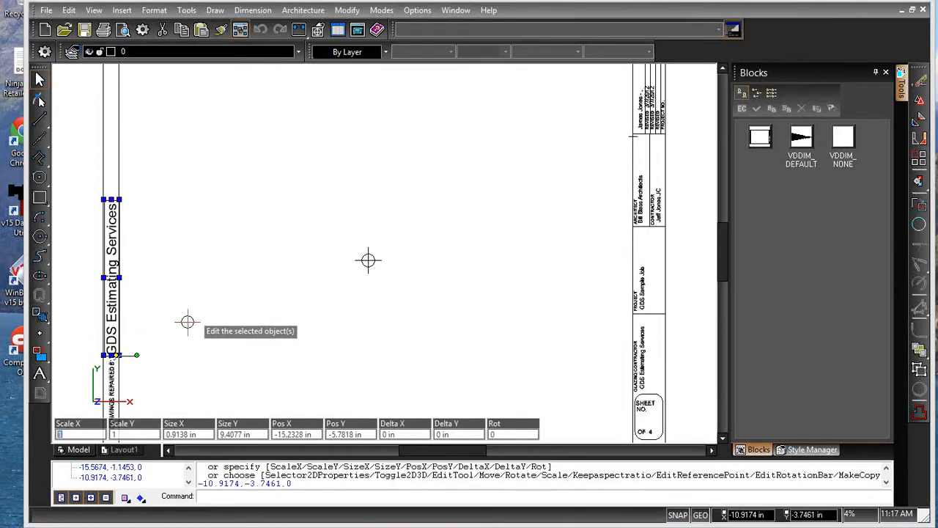
left_click(187, 321)
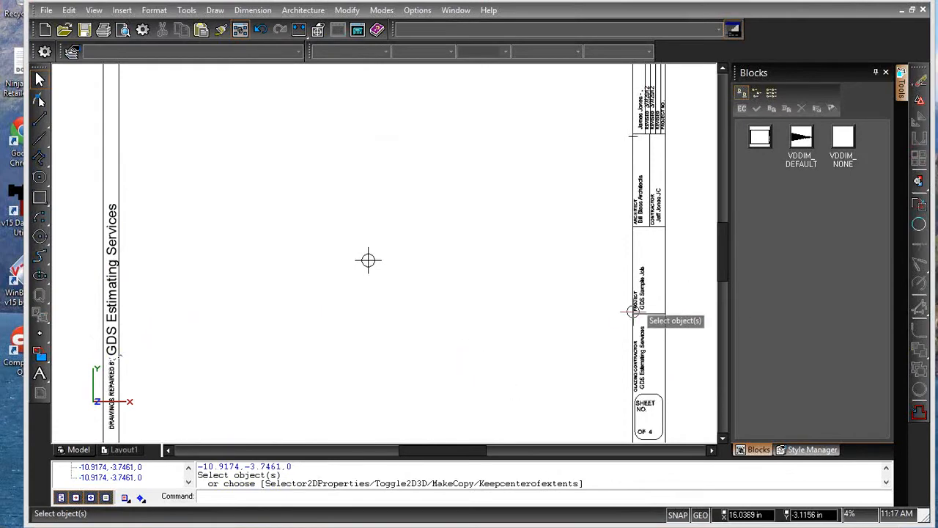
Copy the GDS Sample Job text from the title block's PROJECT field and place the copy above GDS Estimating Services in the left border strip.
right_click(647, 291)
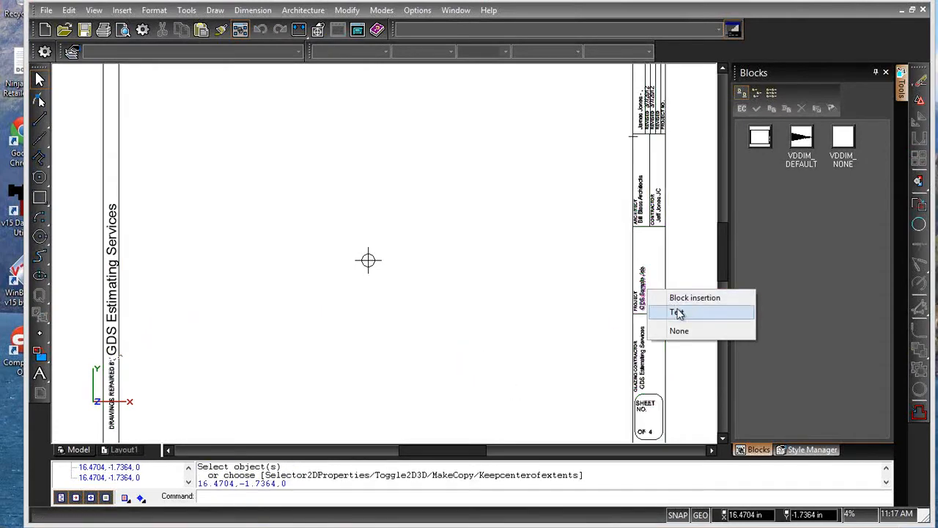
left_click(677, 312)
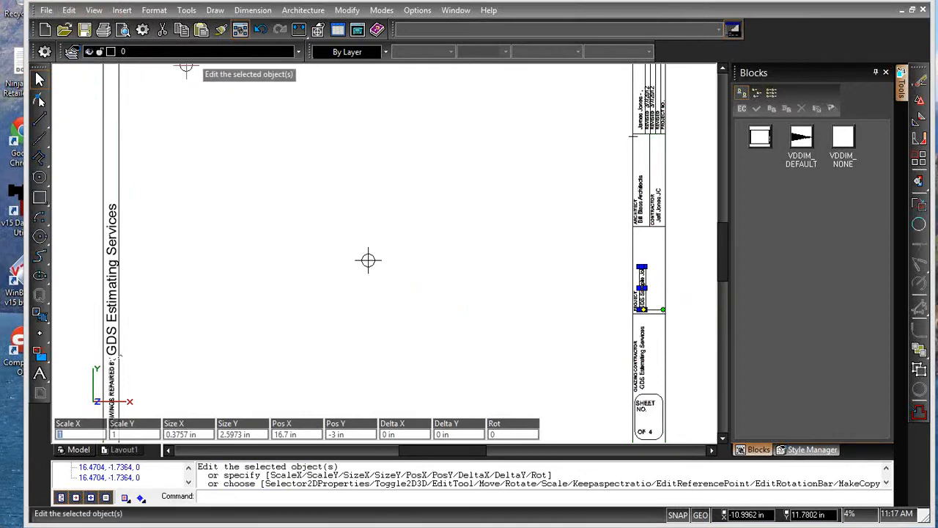
left_click(69, 10)
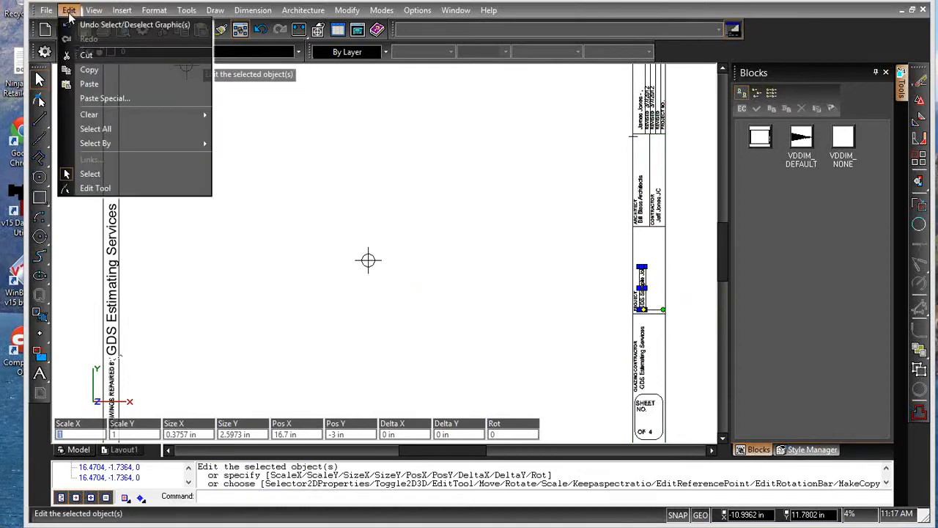
left_click(91, 70)
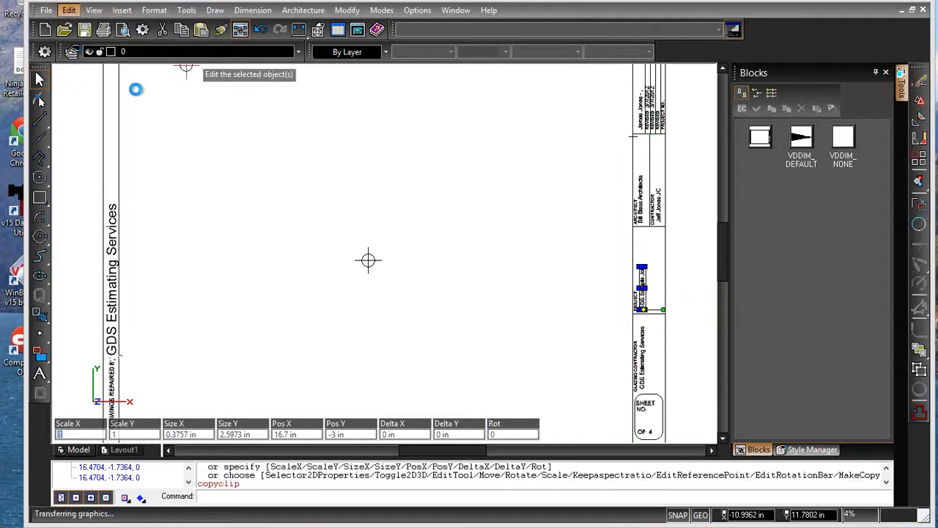
left_click(454, 187)
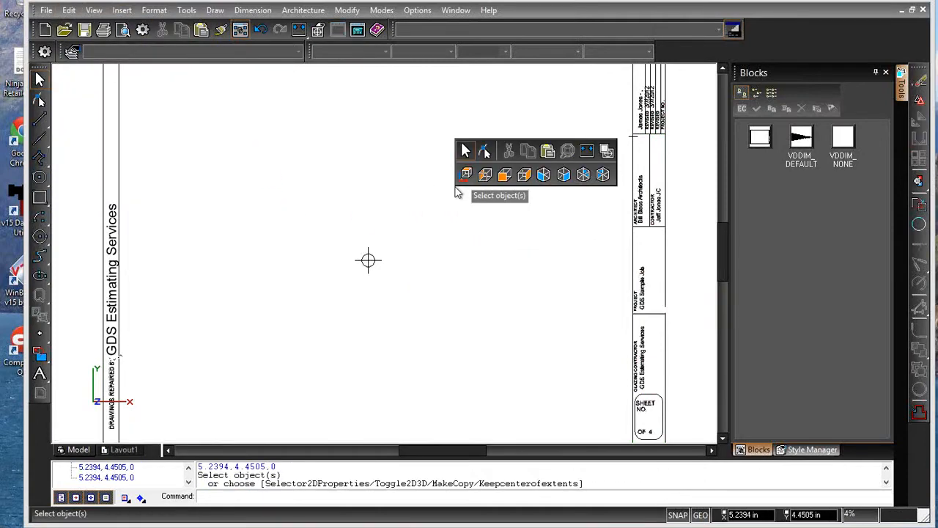
right_click(458, 192)
left_click(549, 151)
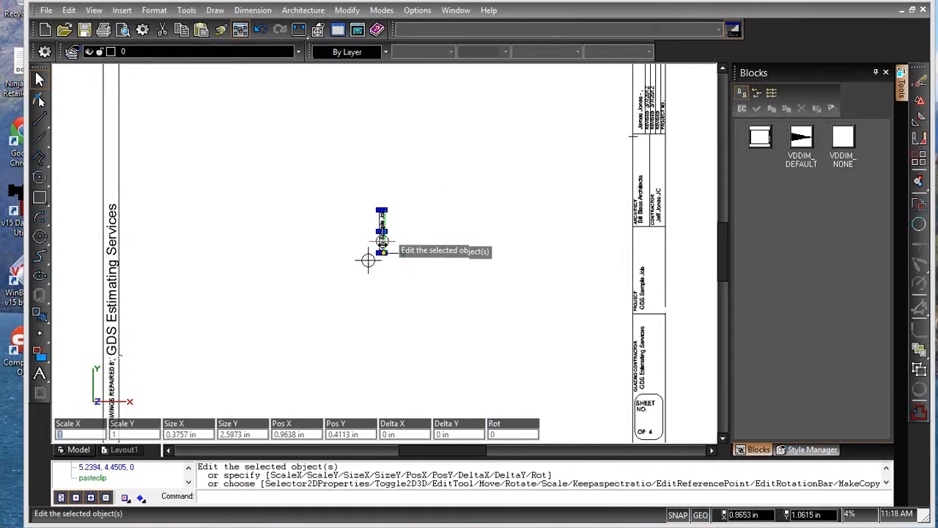
left_click(382, 252)
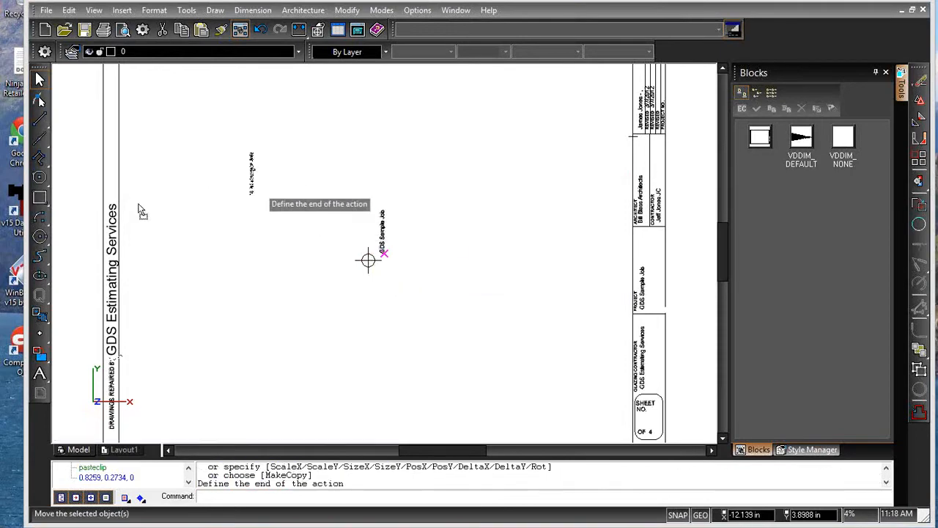
left_click(112, 167)
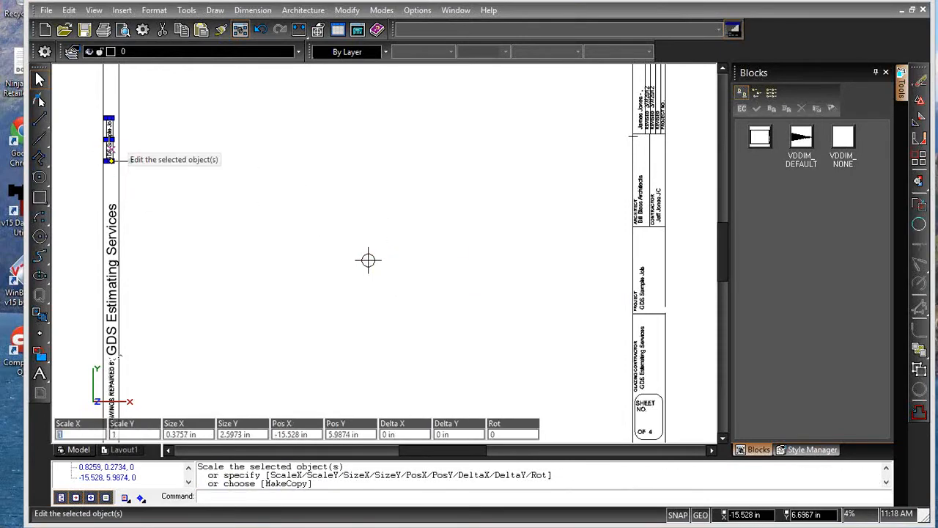
Set the copied GDS Sample Job text height to .5 and move it down between the strip lines, just above GDS Estimating Services.
left_click(122, 156)
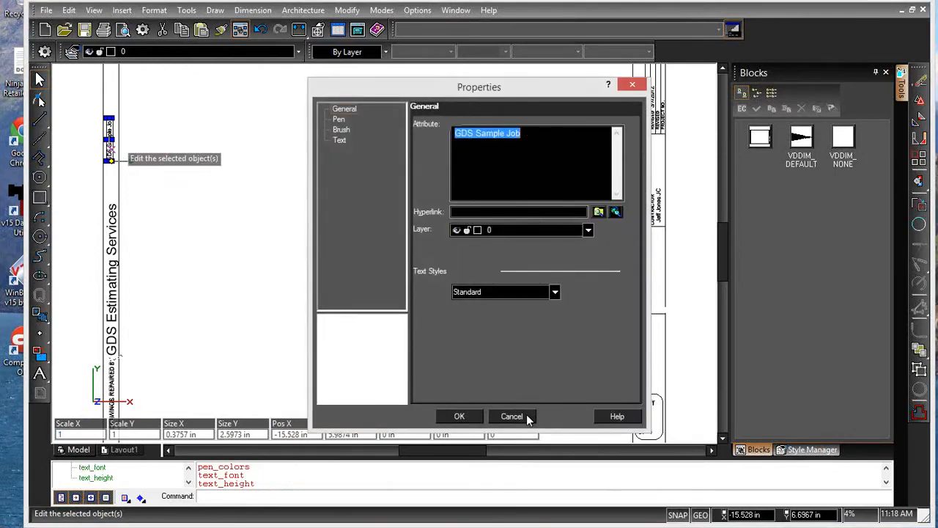
left_click(341, 141)
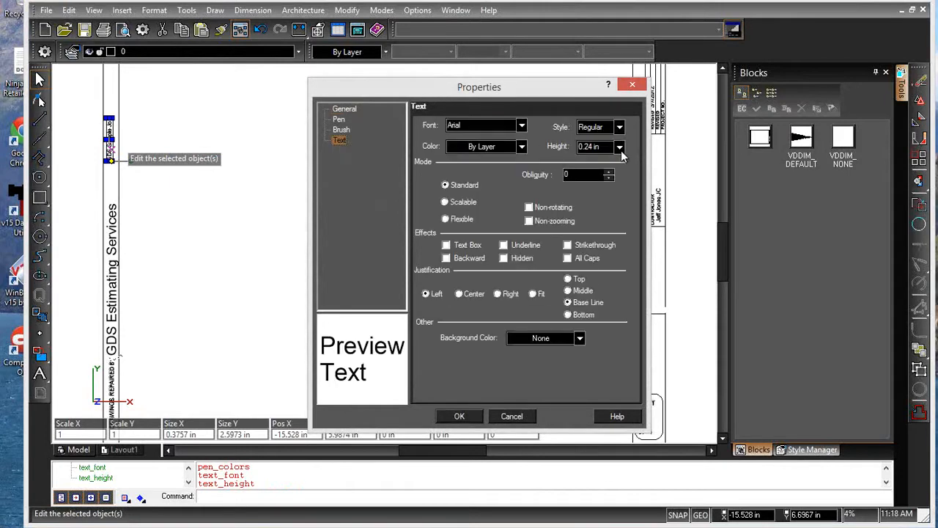
double_click(593, 148)
type(".5")
left_click(467, 416)
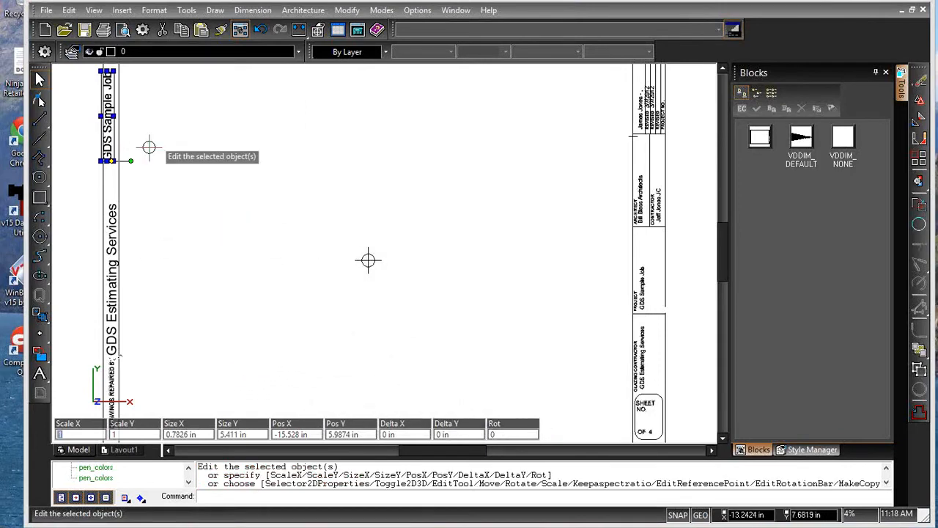
left_click(110, 135)
left_click_drag(110, 135, 115, 167)
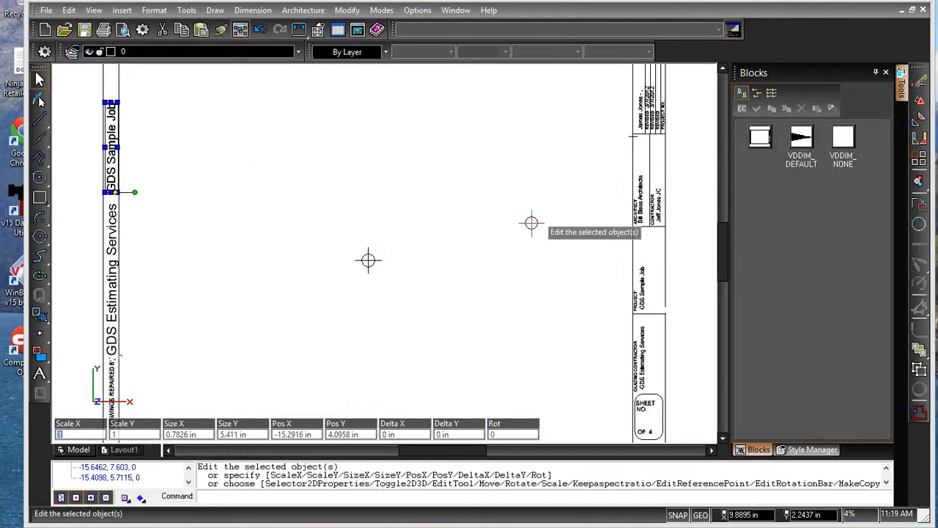
Save the border drawing and close it.
left_click(86, 28)
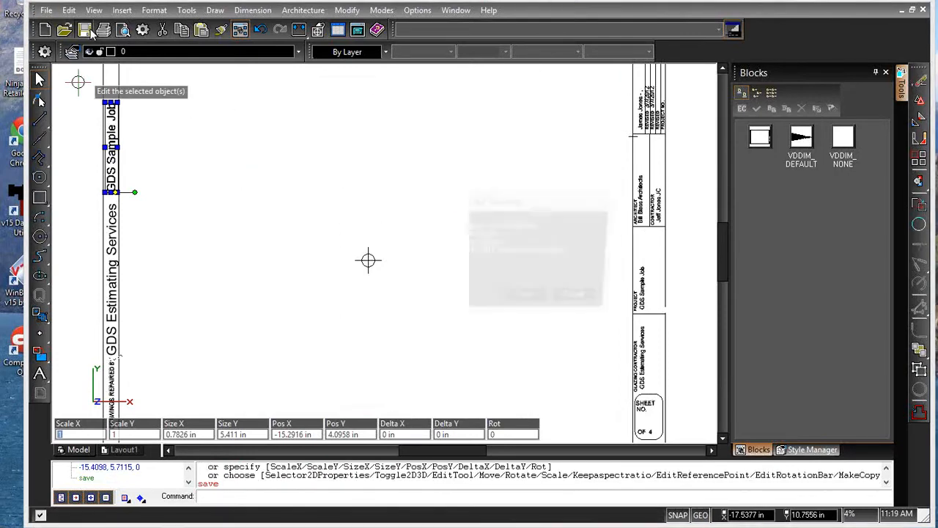
left_click(529, 299)
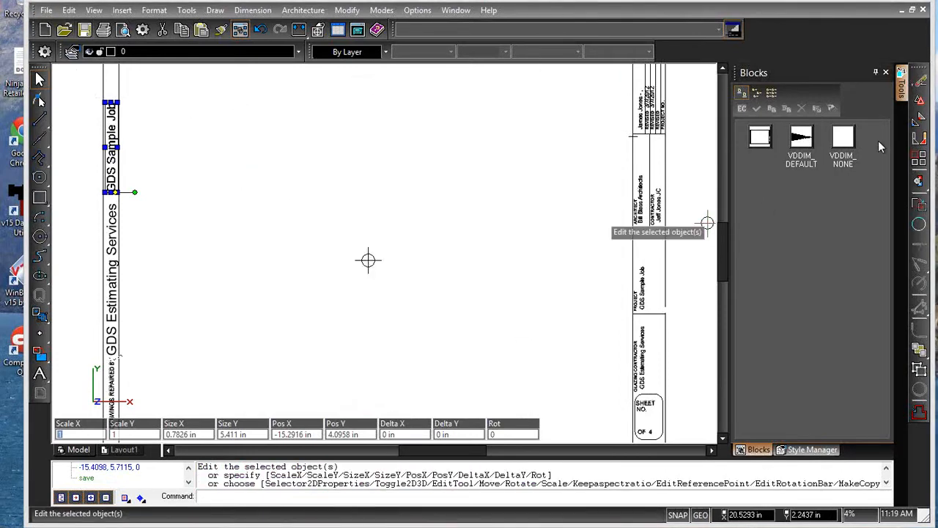
left_click(924, 11)
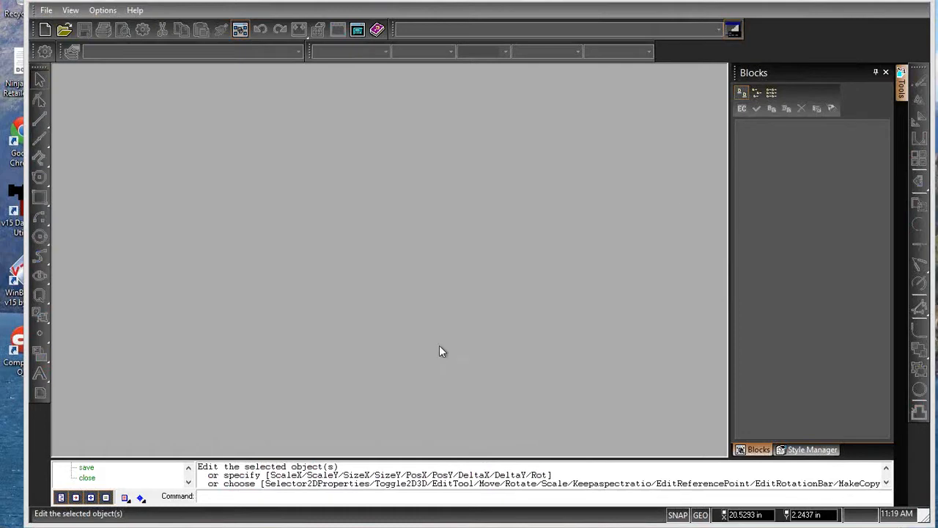
Switch to WinBidPro, show the border on the Third Elev layout, redraw it, and try to print it.
left_click(302, 526)
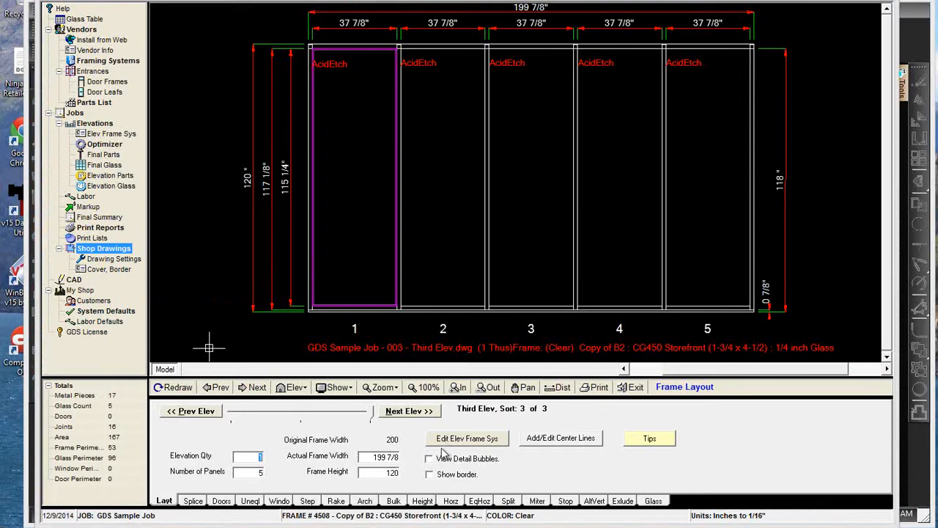
left_click(430, 474)
left_click(183, 387)
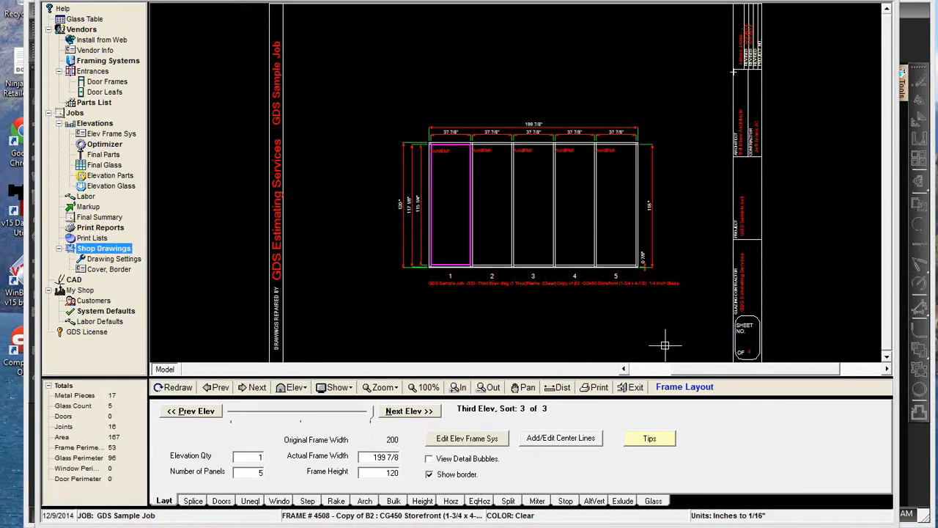
left_click(599, 389)
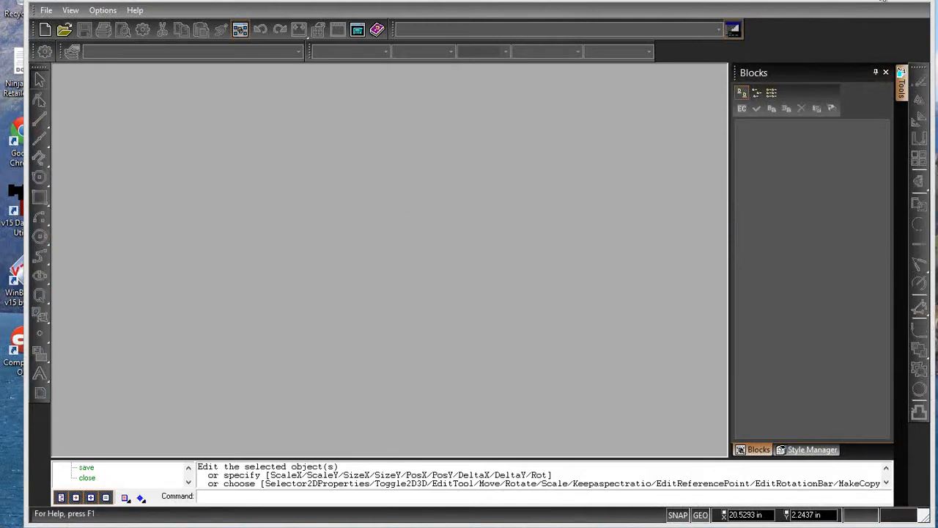
Minimize the CAD window, reopen GDS Sample Job in WinBidPro v15.2 under vendor Trulite Glass & Aluminum Solutions, and redraw the first elevation with its border.
left_click(877, 0)
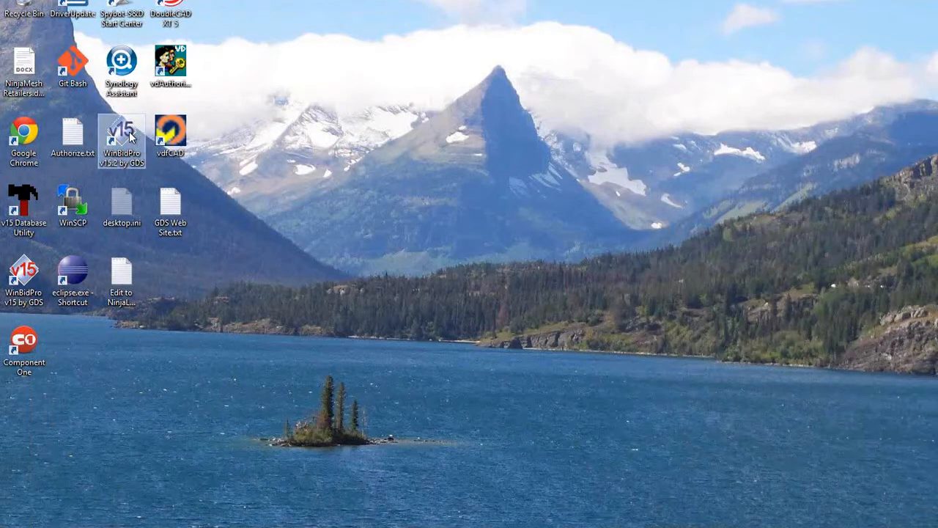
double_click(129, 136)
left_click(493, 341)
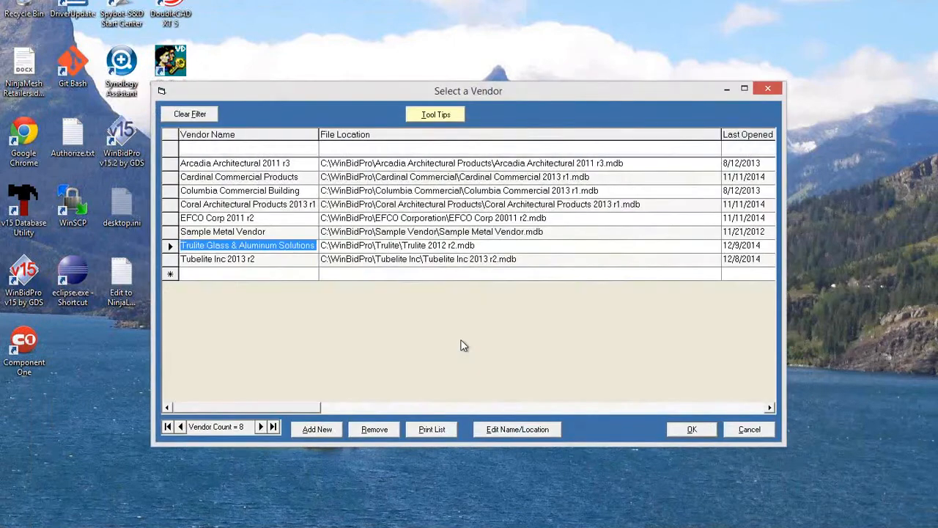
left_click(687, 433)
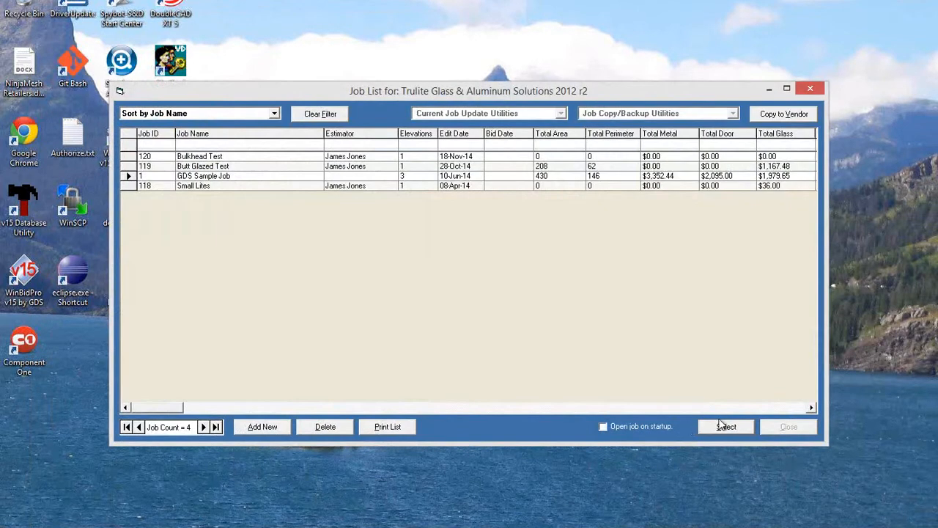
left_click(723, 427)
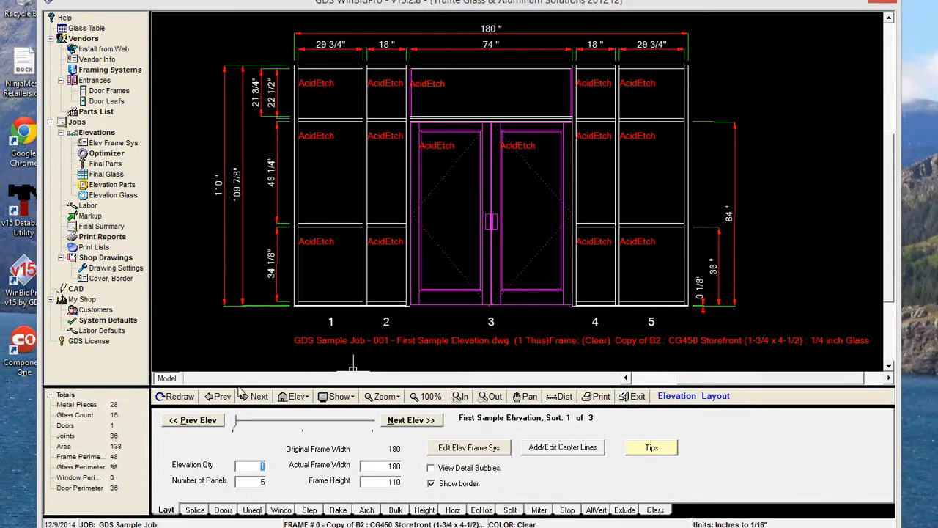
left_click(184, 396)
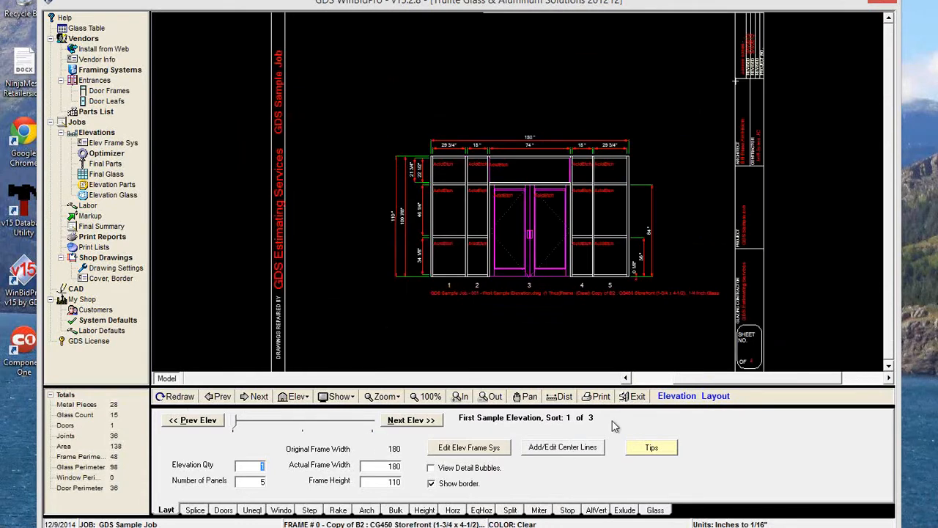
Try to print the first elevation, and reopen GDS Sample Job in WinBidPro v15.2 under vendor Trulite Glass & Aluminum Solutions.
left_click(596, 397)
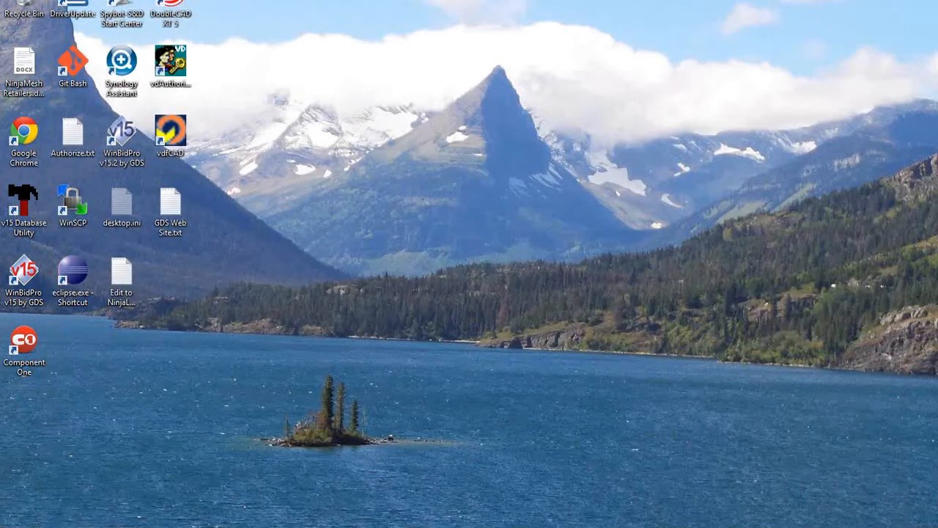
double_click(122, 136)
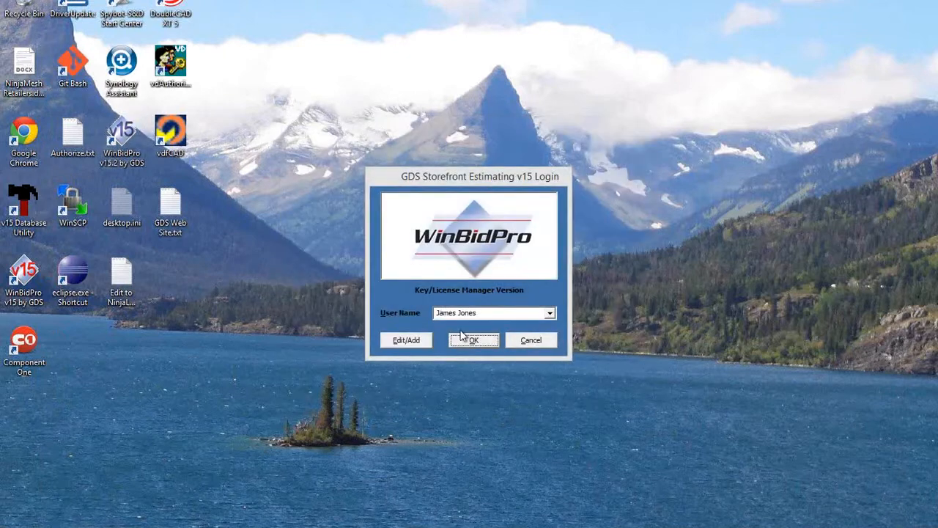
left_click(474, 341)
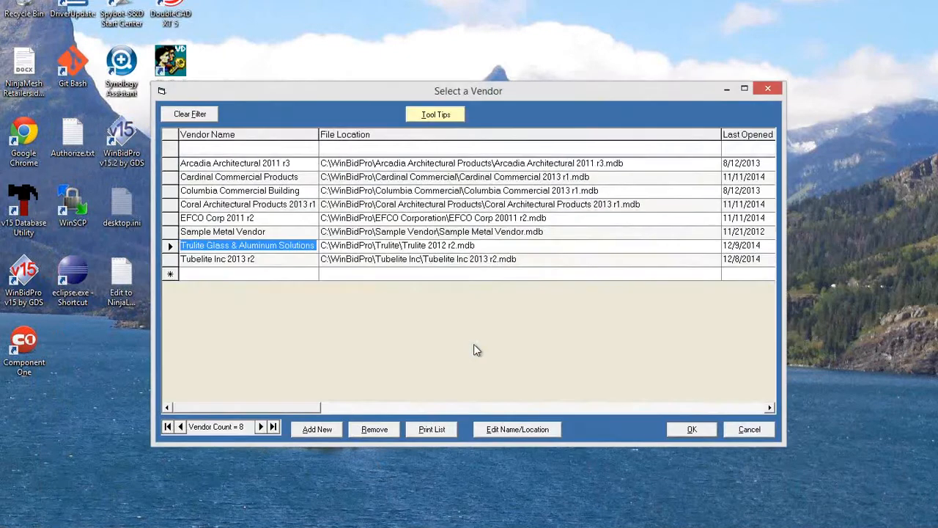
left_click(702, 431)
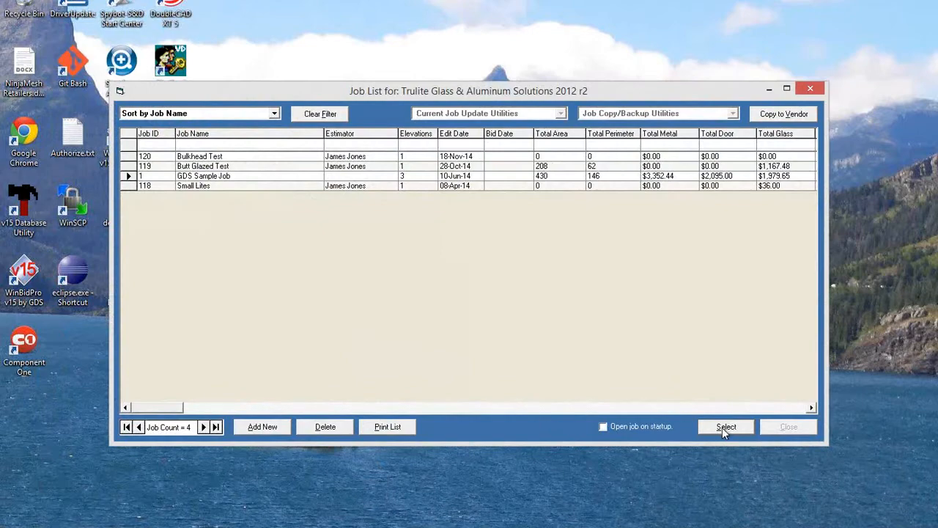
left_click(726, 427)
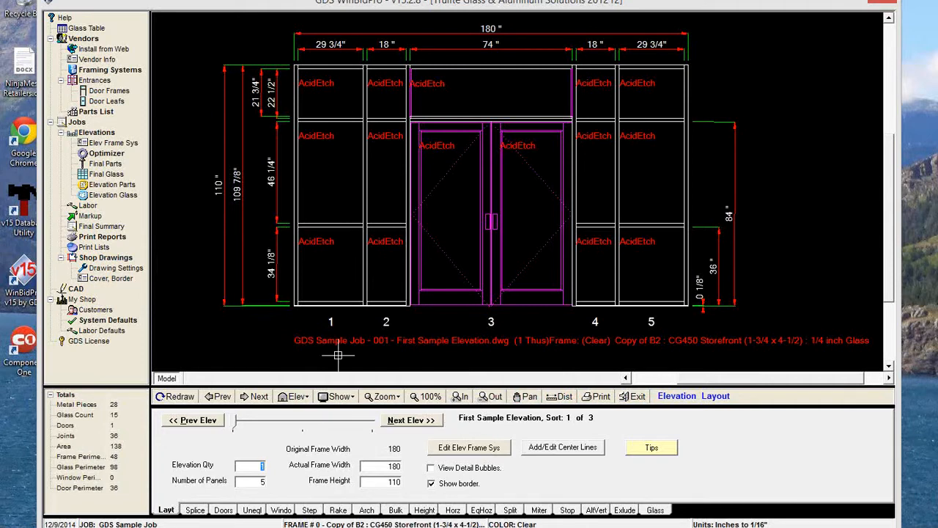
Check the cover page and border information without changing it, and redraw the first elevation with its border shown.
left_click(432, 484)
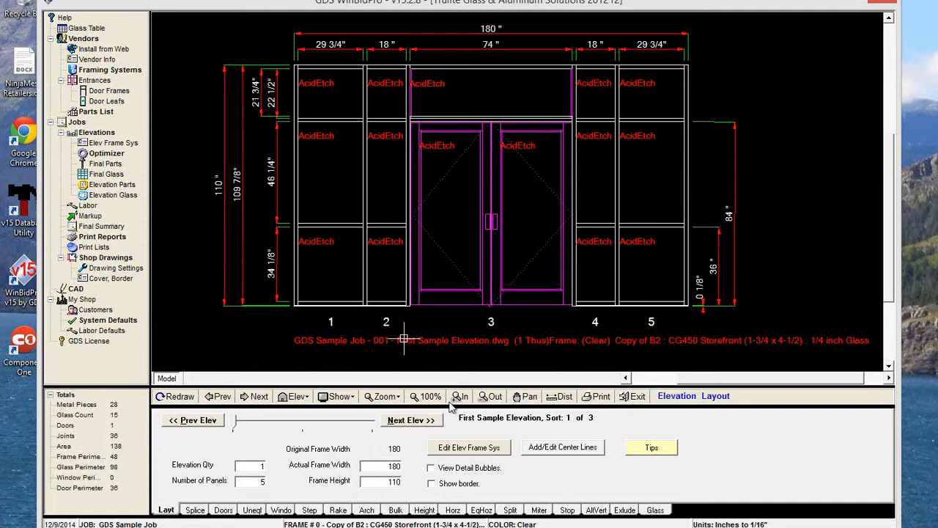
left_click(432, 484)
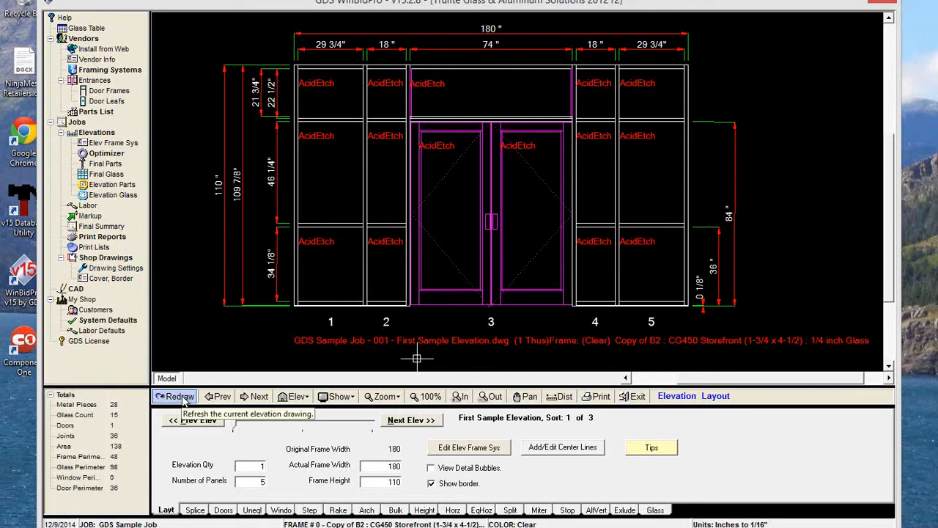
left_click(101, 281)
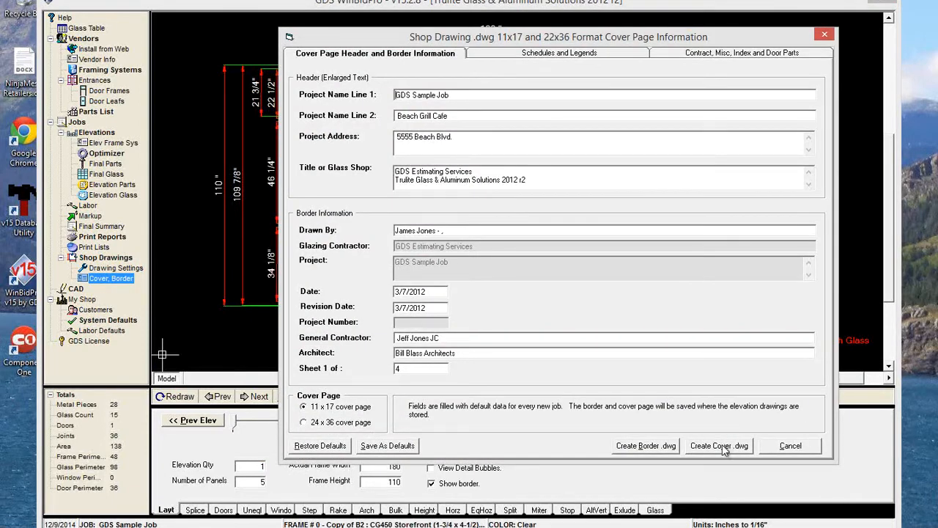
left_click(791, 445)
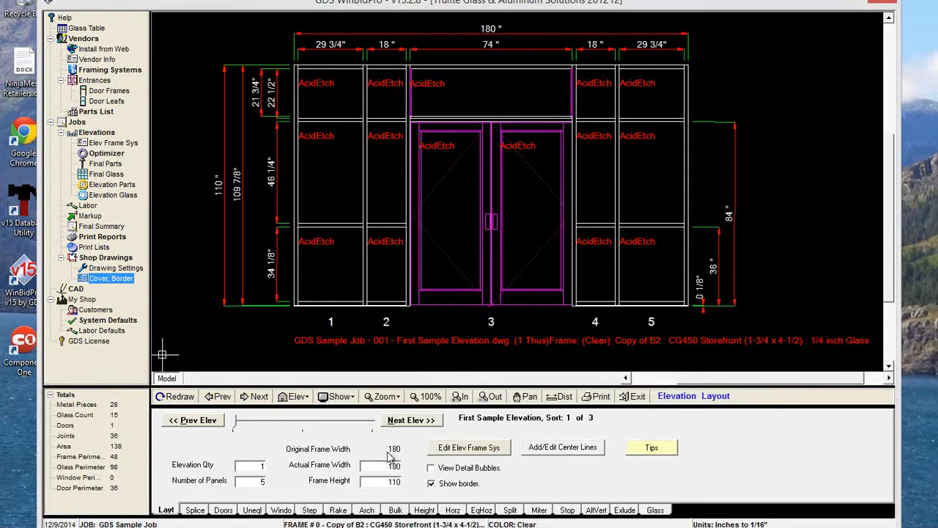
left_click(432, 484)
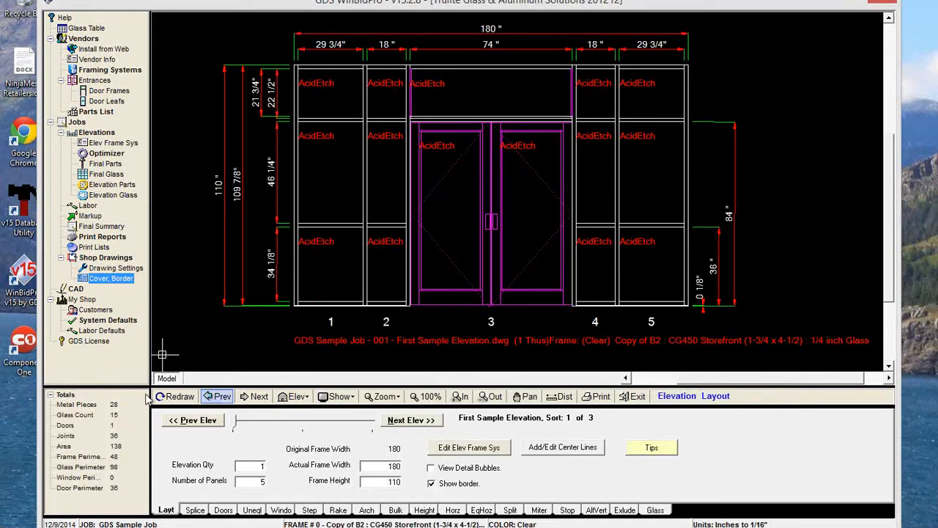
left_click(178, 397)
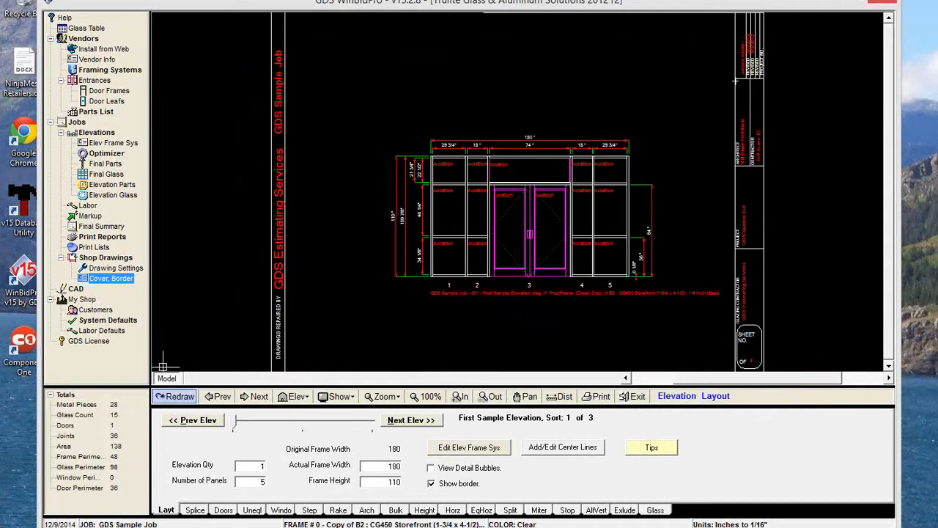
Switch to the CAD window and open Details(1-6).dwg from the GDS Sample Job folder inside Trulite's GDS Detail Drawings.
mouse_move(254, 527)
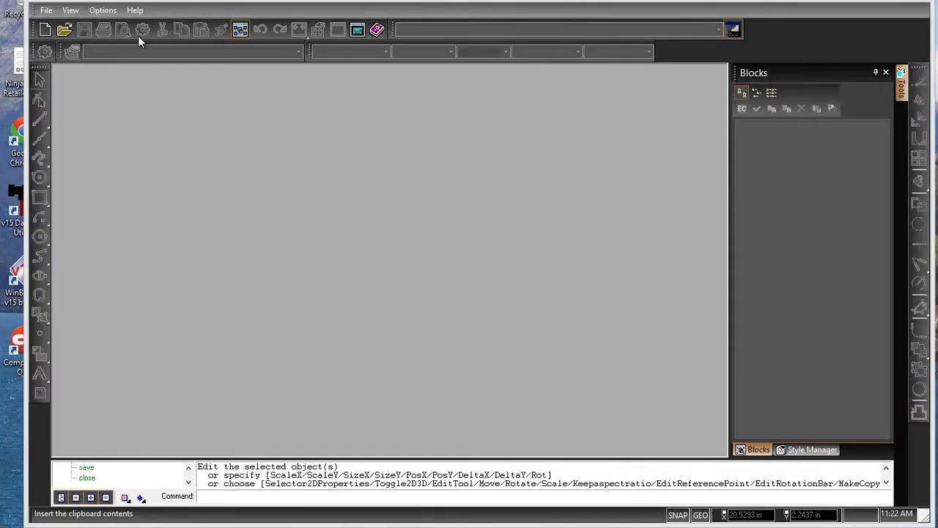
left_click(64, 29)
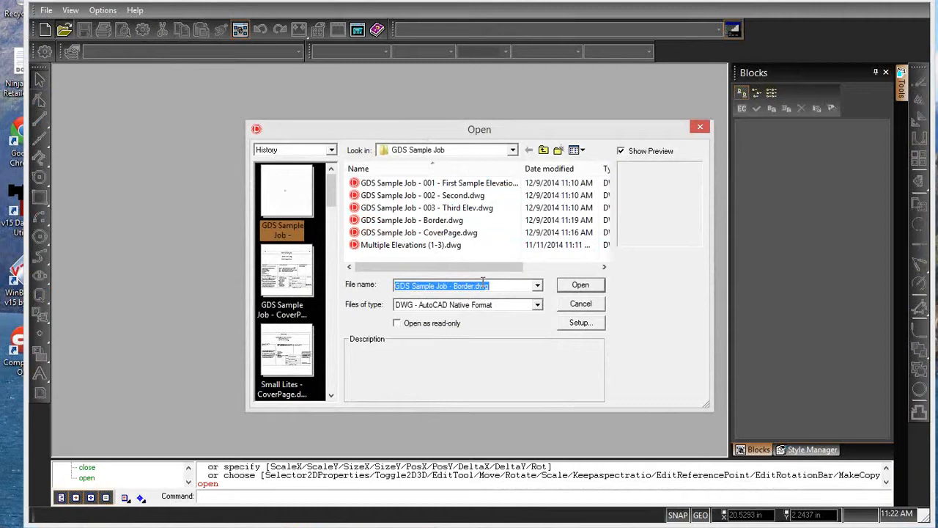
left_click(543, 150)
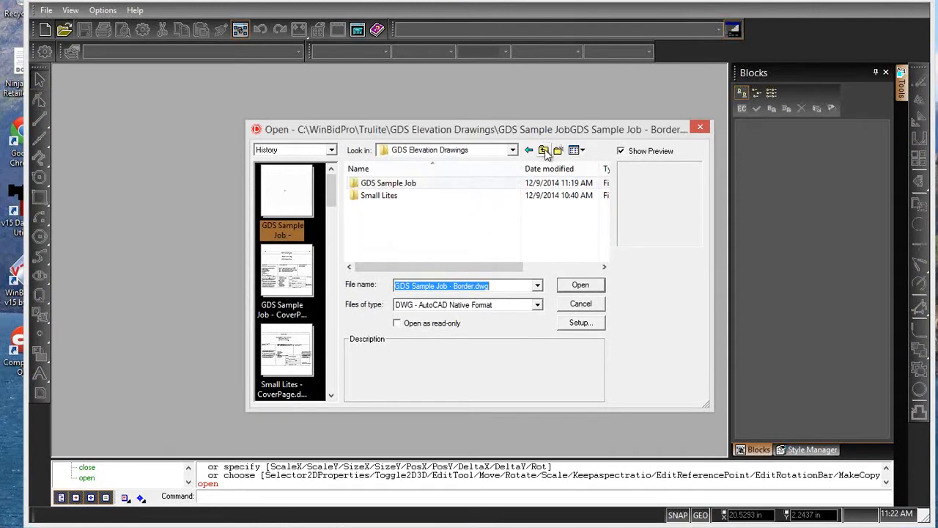
left_click(544, 151)
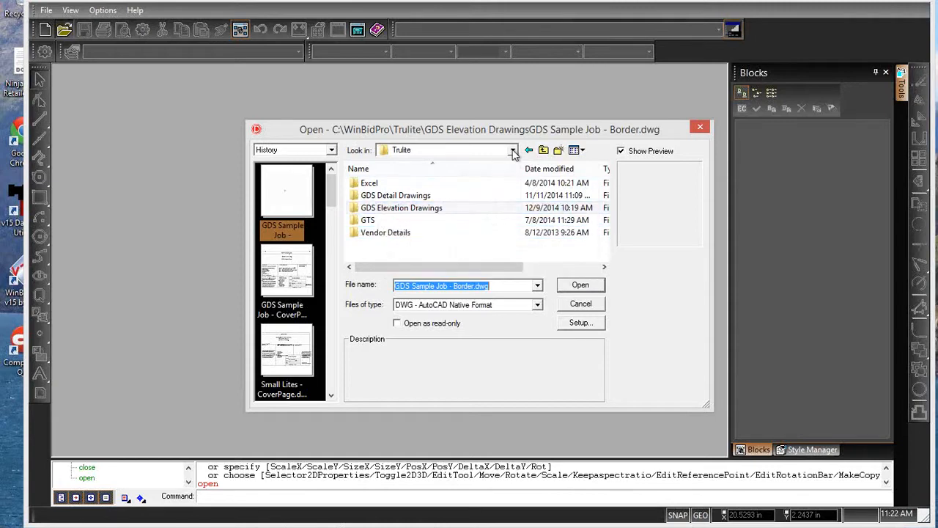
double_click(398, 199)
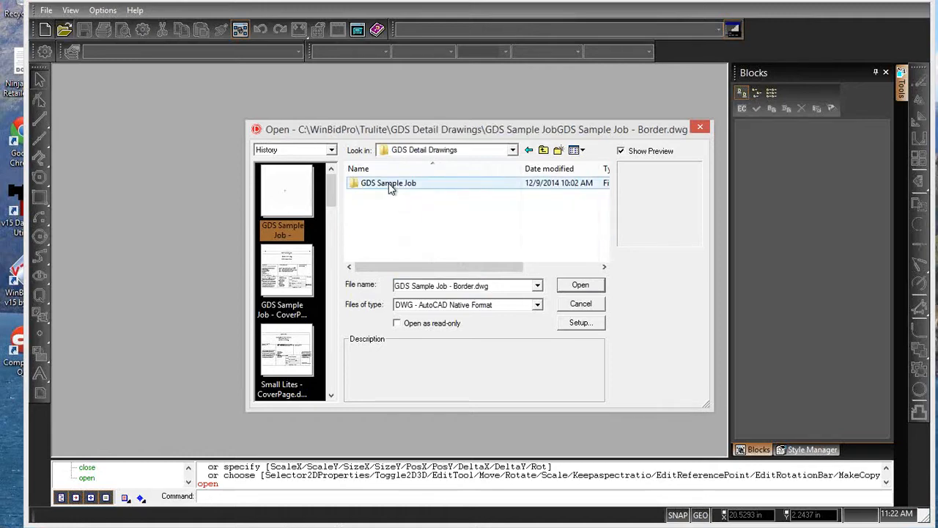
double_click(391, 189)
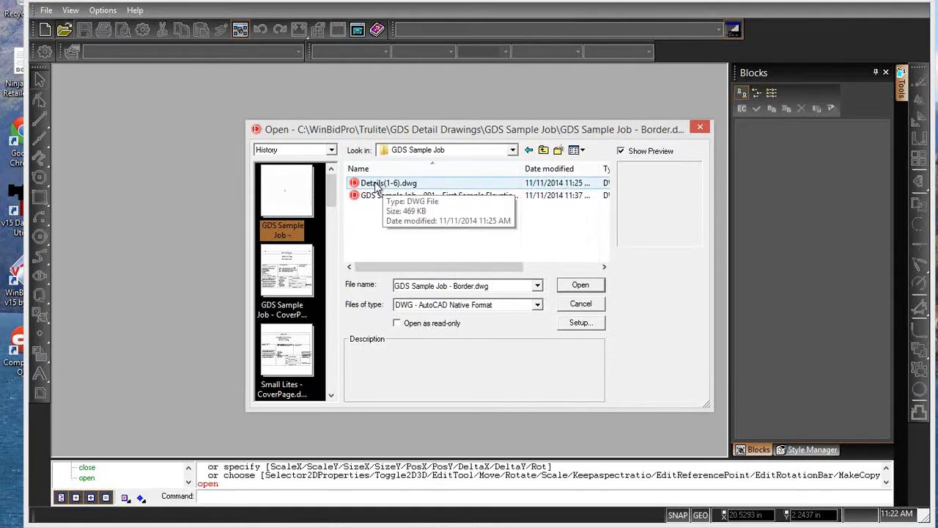
left_click(379, 185)
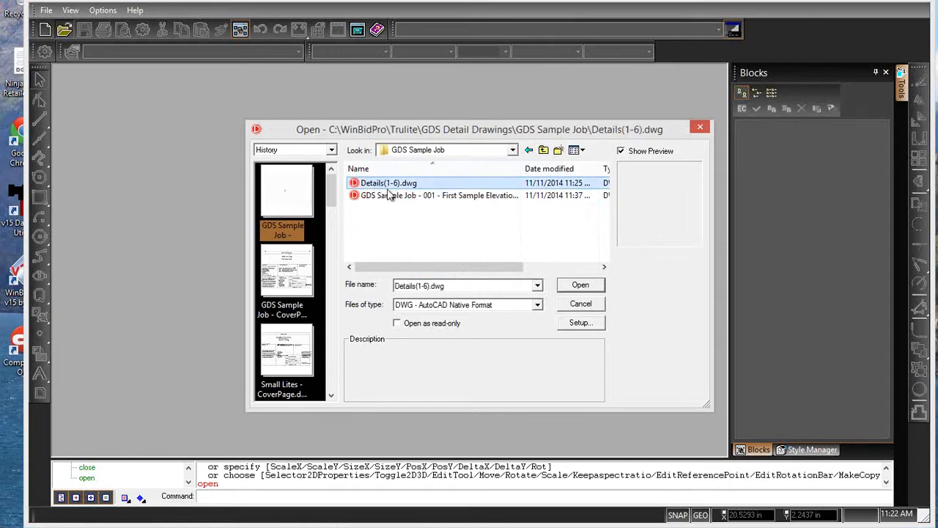
left_click(580, 286)
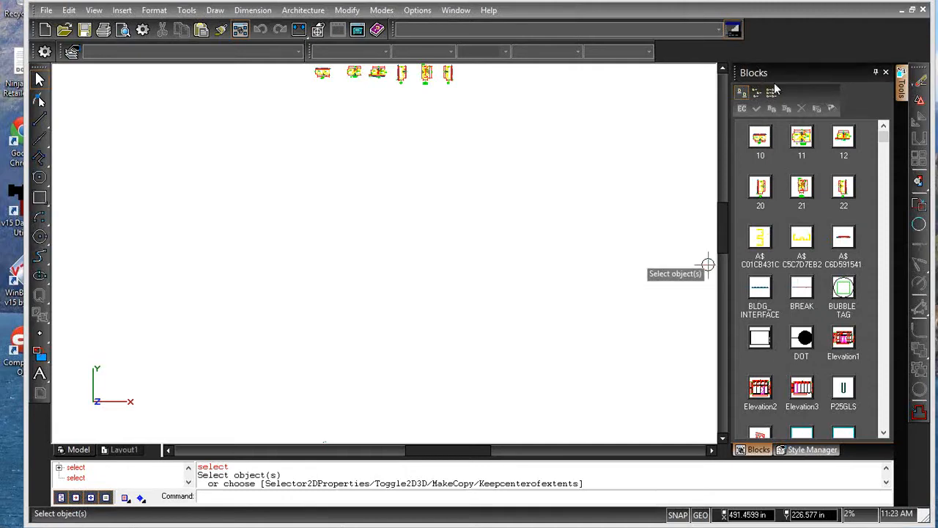
Examine the dimension styles and text styles available in the details drawing.
left_click(807, 450)
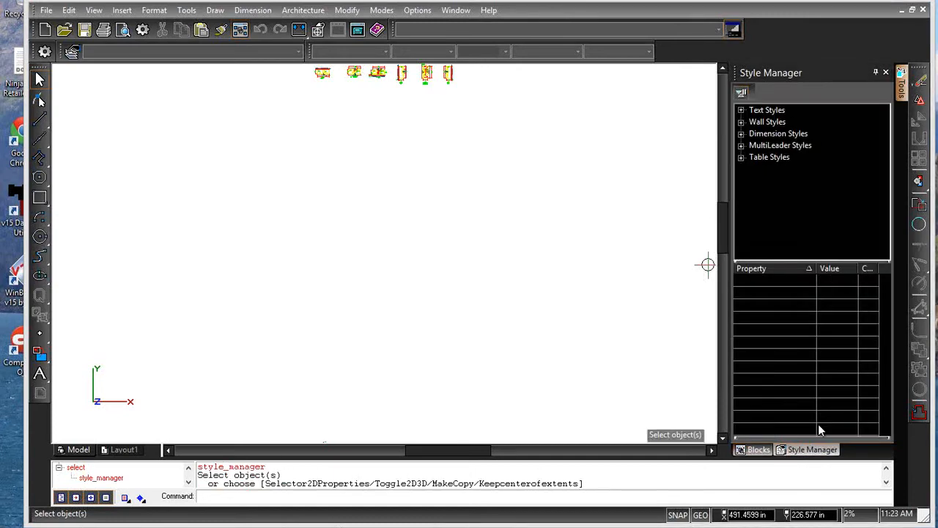
left_click(741, 134)
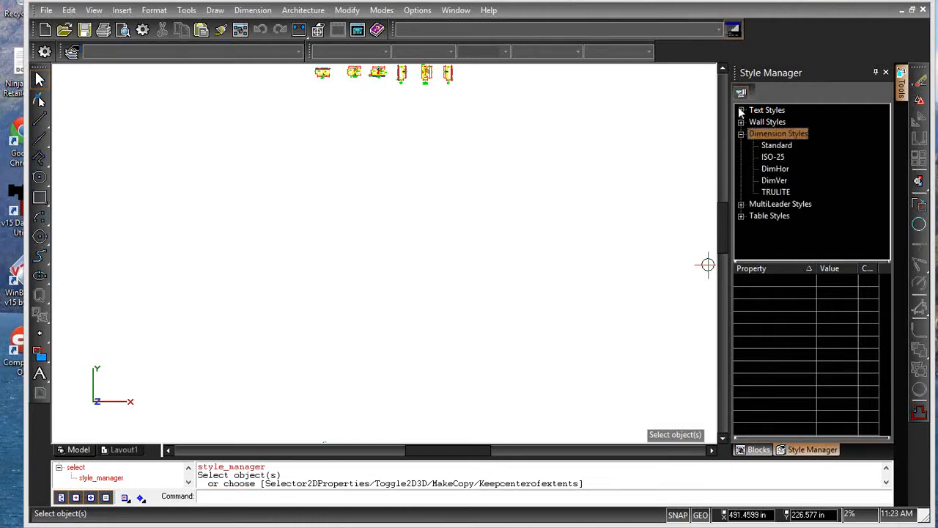
left_click(741, 110)
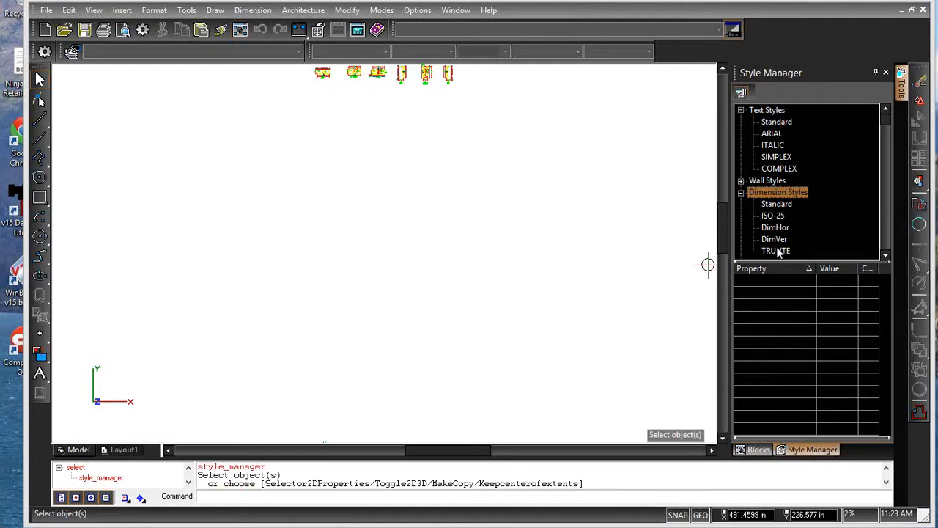
left_click(742, 193)
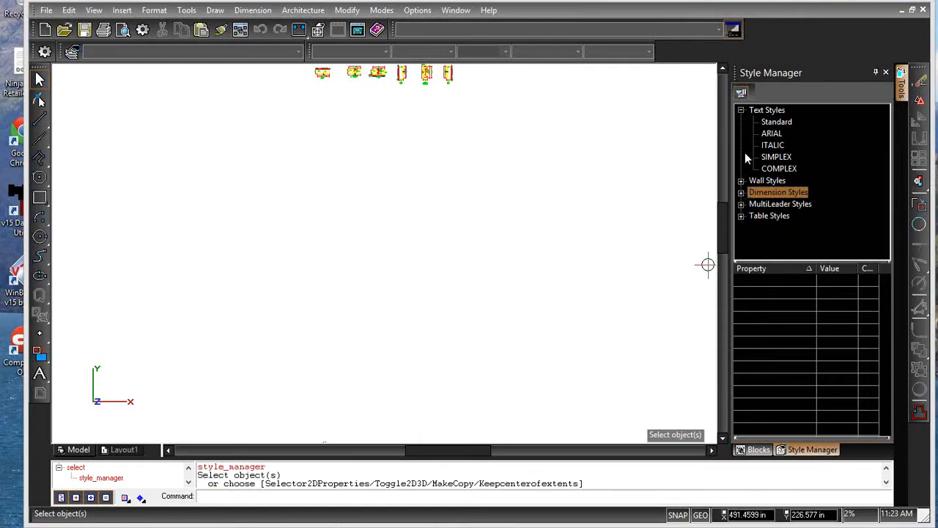
left_click(741, 110)
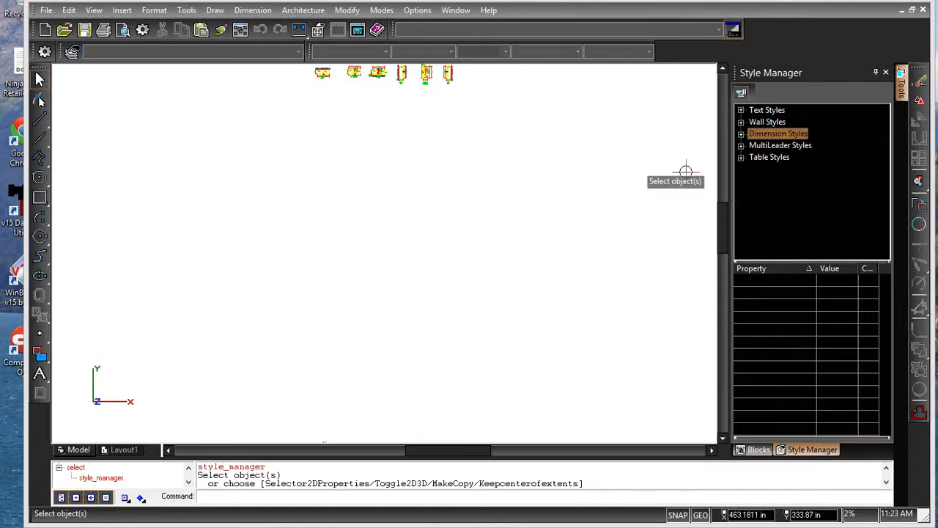
Insert the blocks Elevation1 and Elevation2 side by side below the row of details, and Elevation3 beneath Elevation1.
left_click(759, 449)
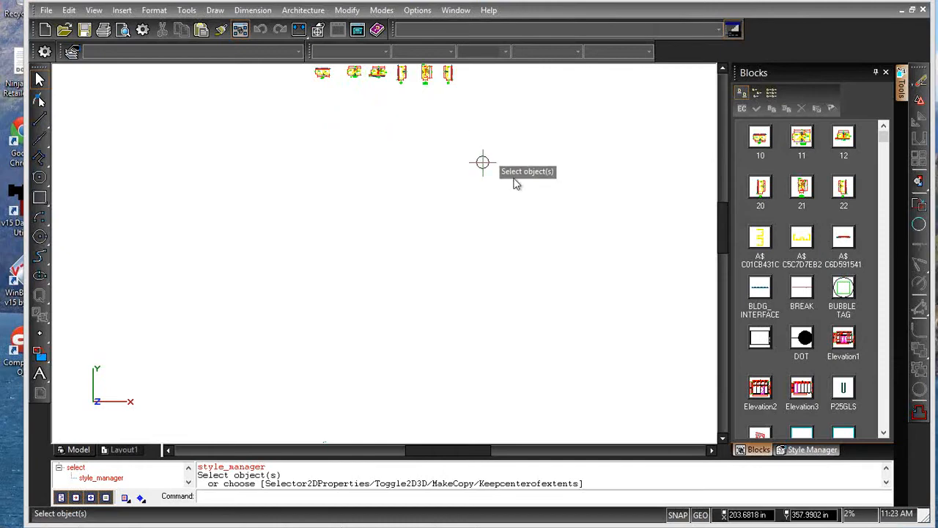
left_click(847, 342)
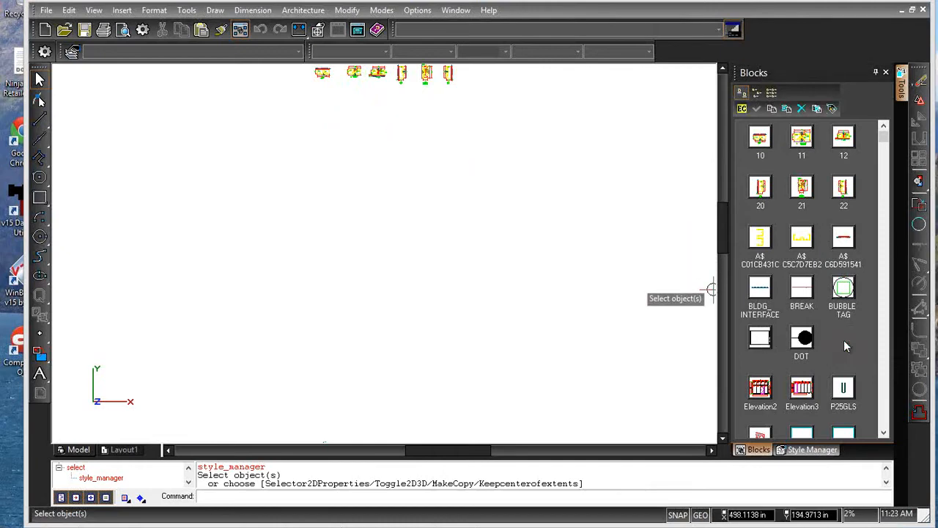
left_click_drag(845, 341, 199, 228)
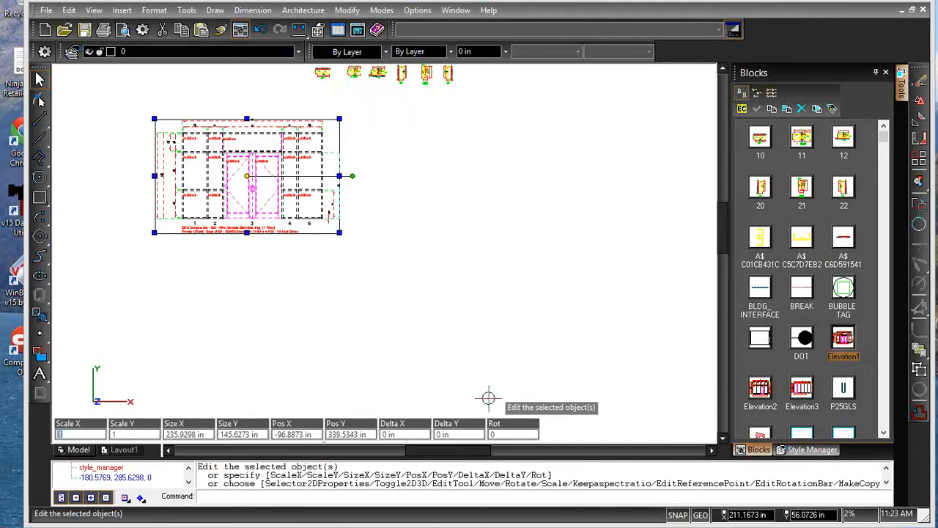
left_click_drag(761, 391, 403, 222)
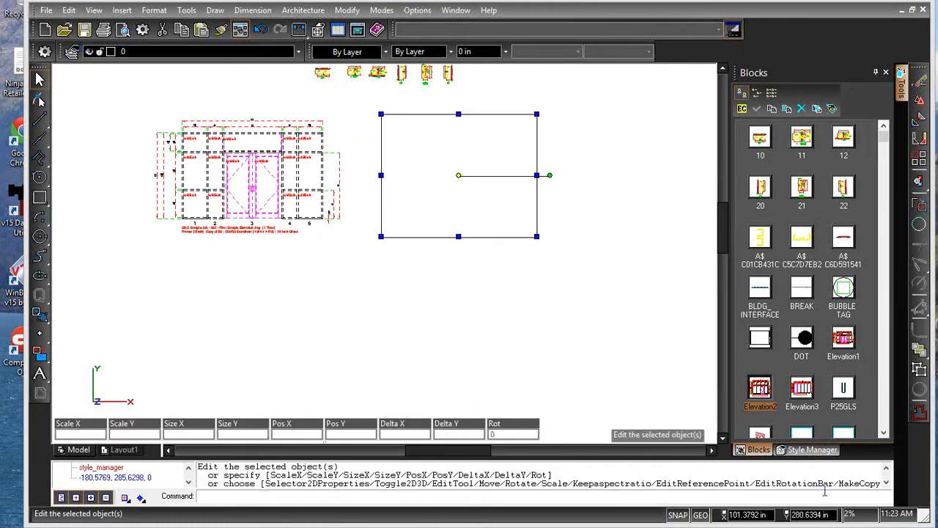
left_click_drag(711, 381, 173, 363)
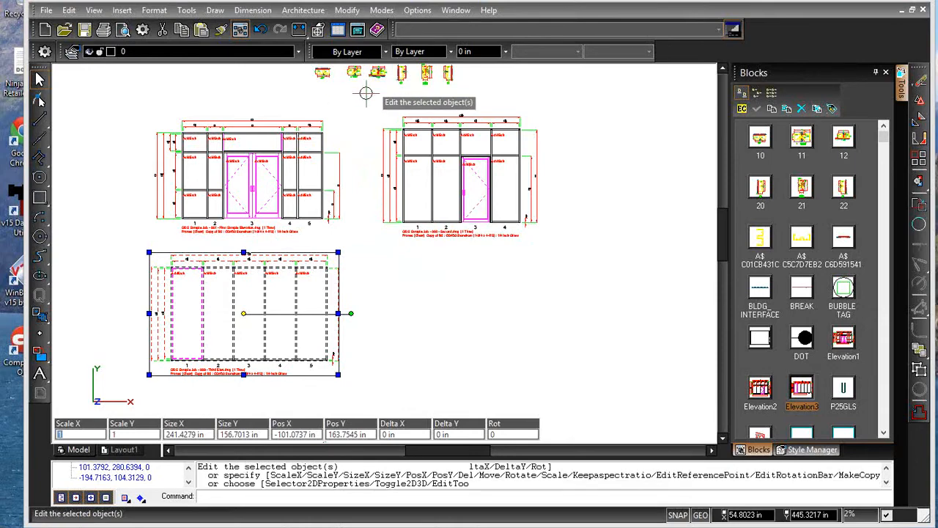
Select the first three details together in the row above the inserted elevations.
scroll(366, 93, "down", 1)
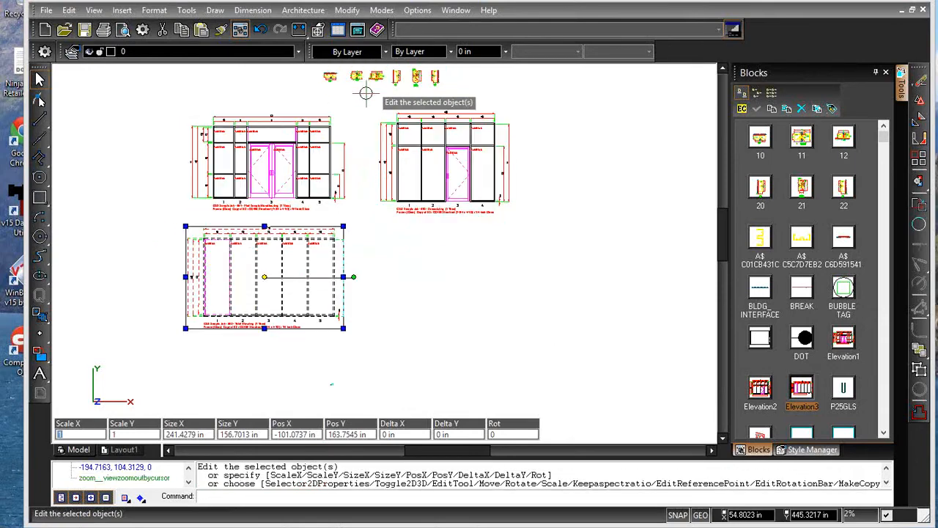
left_click(724, 69)
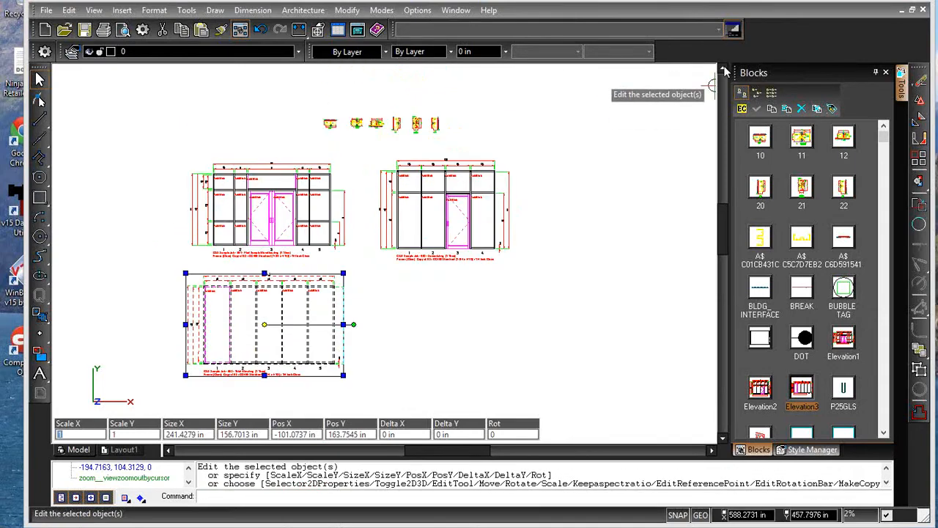
left_click(316, 108)
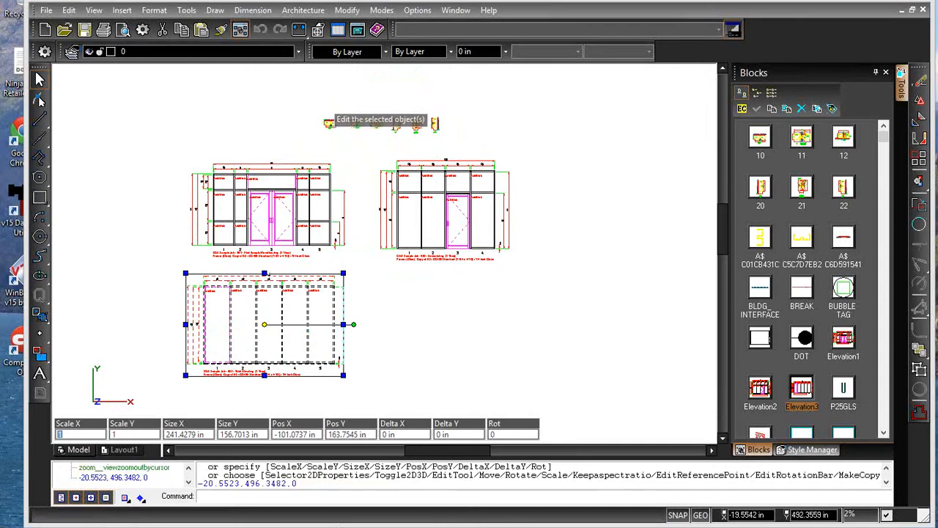
left_click(389, 136)
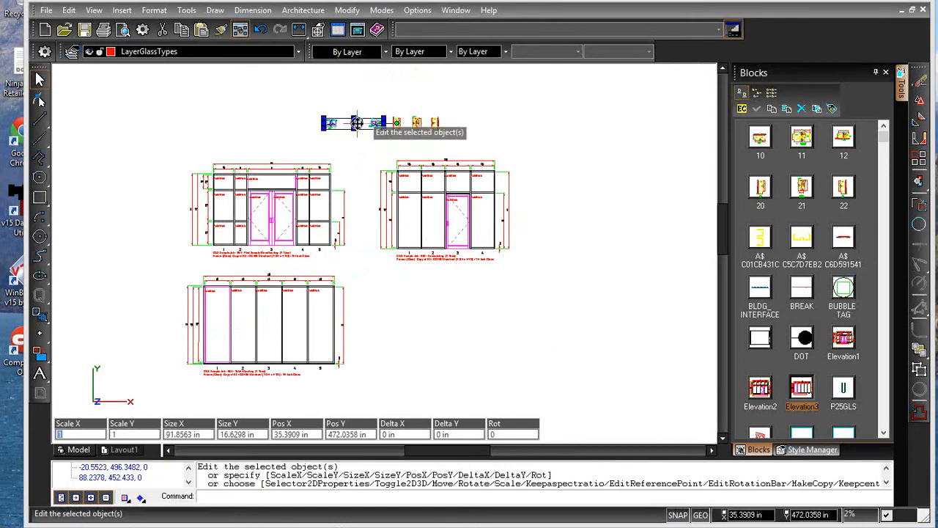
Move the selected three details into the empty space below the second elevation, and the remaining three details from above it farther down beneath them.
left_click(357, 122)
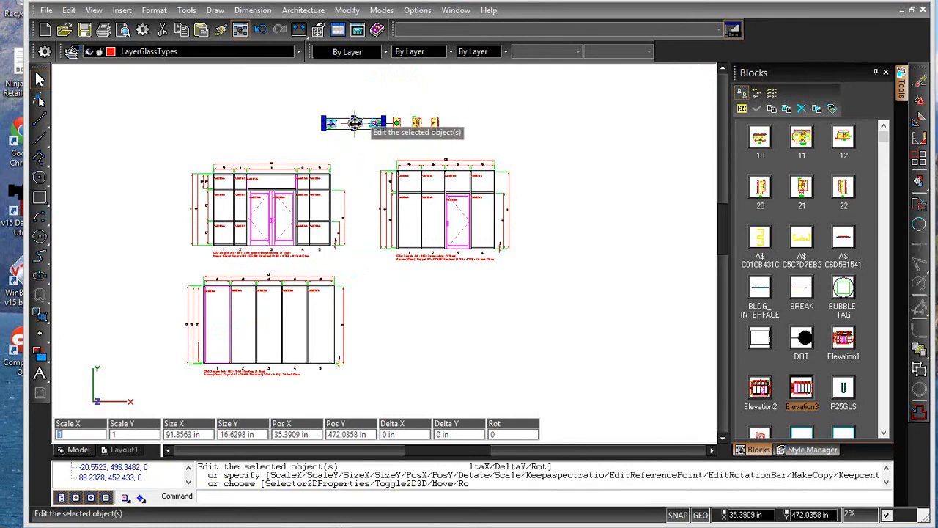
left_click(410, 288)
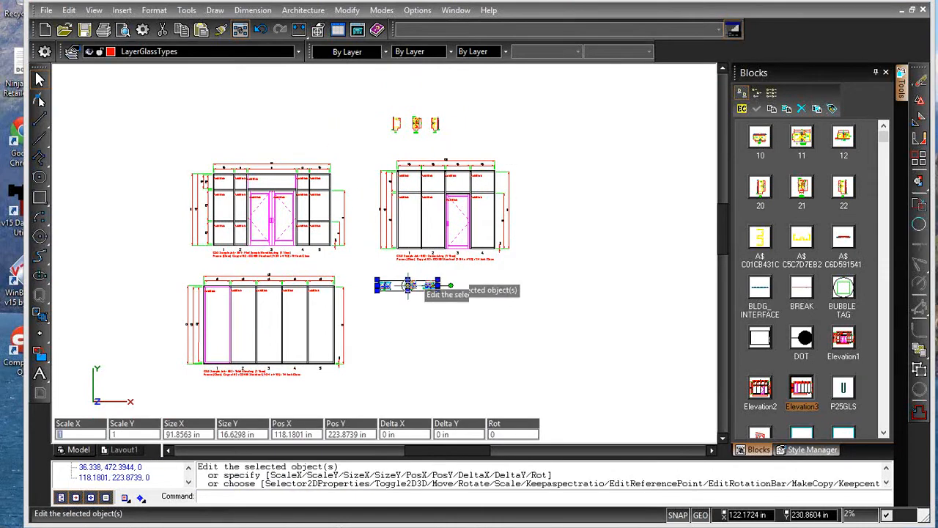
left_click_drag(383, 110, 437, 138)
left_click(416, 125)
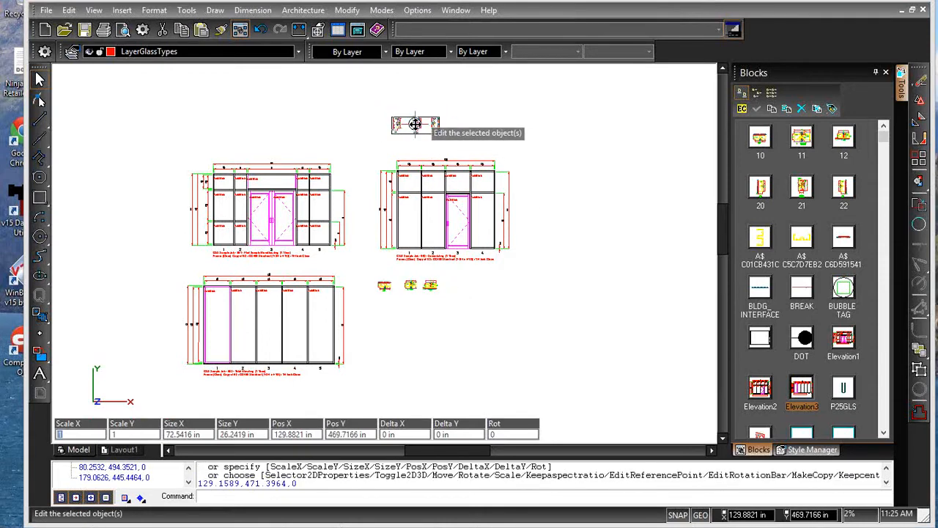
left_click(414, 360)
Move the middle detail of the upper row horizontally closer to the first detail.
scroll(423, 306, "up", 2)
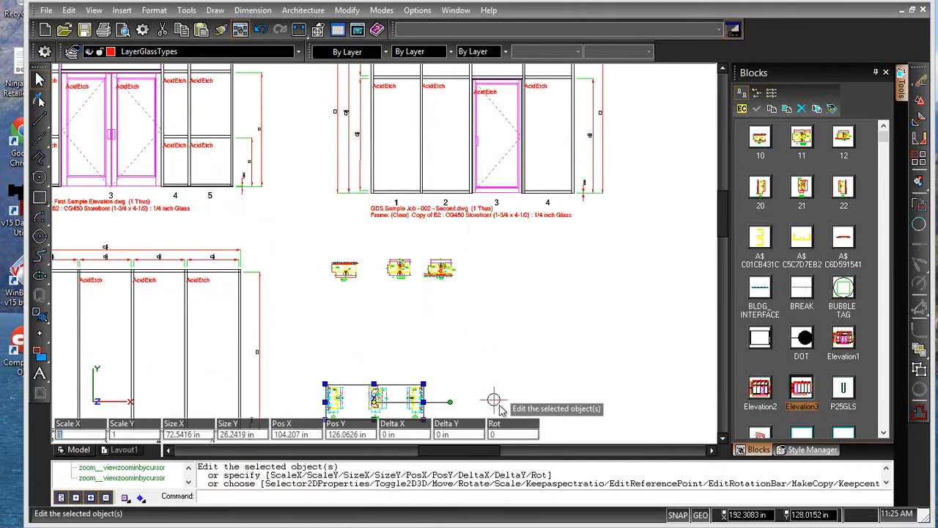
left_click(721, 438)
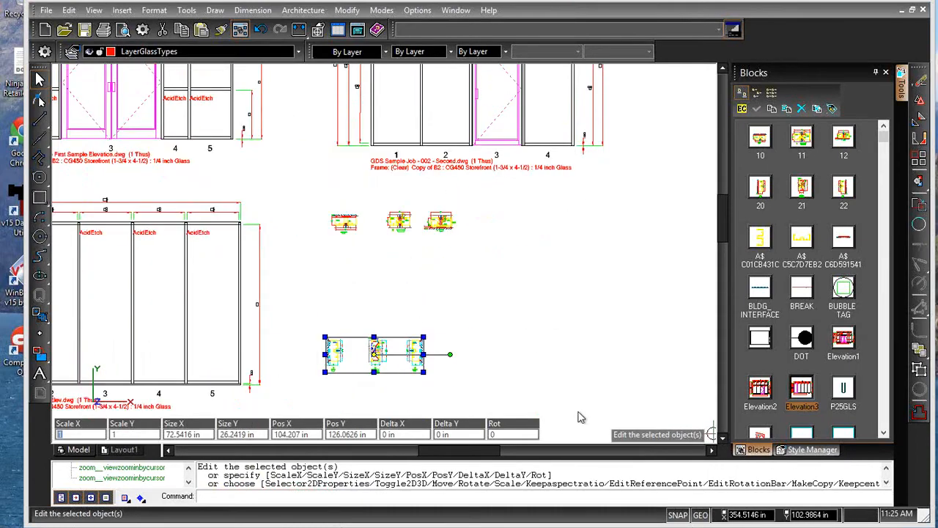
left_click(405, 224)
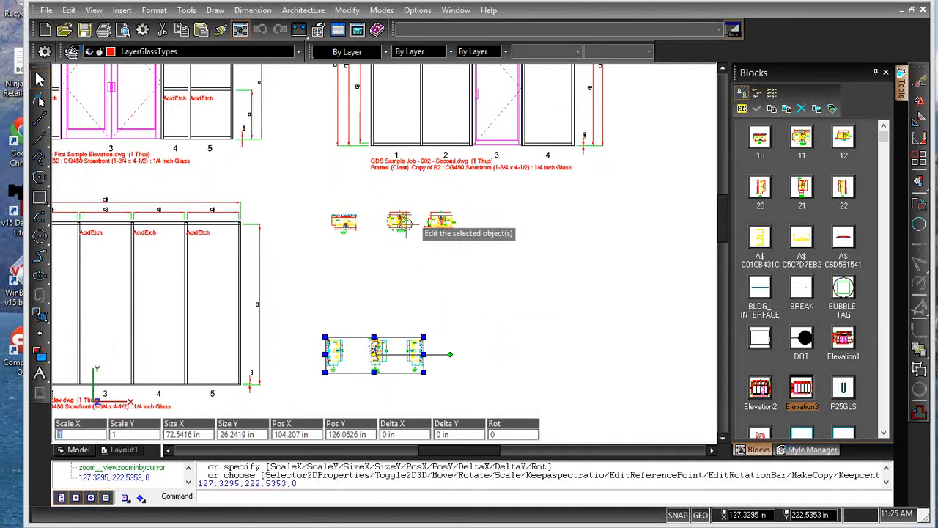
left_click(391, 221)
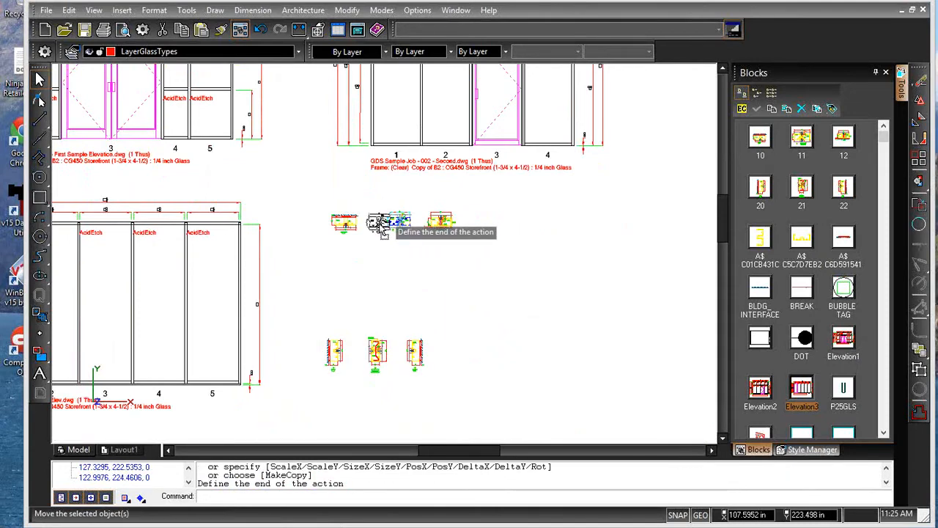
left_click(382, 233)
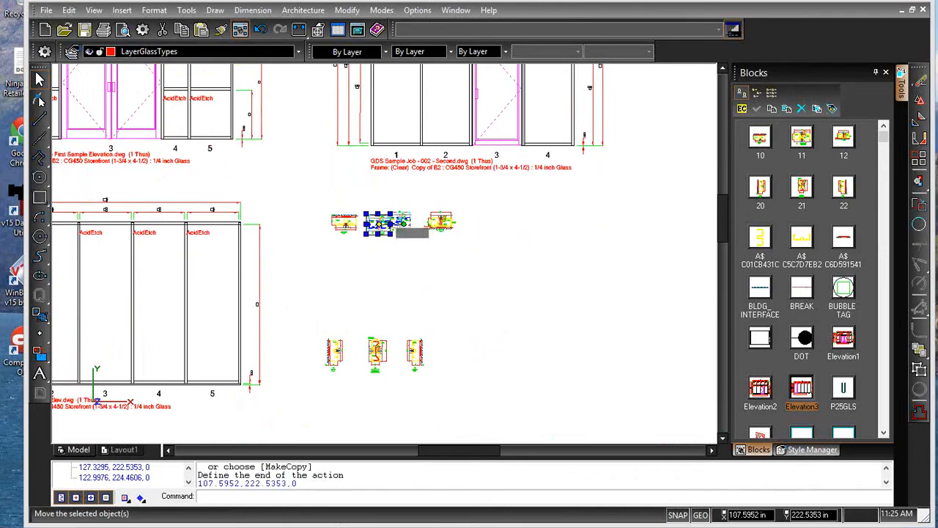
Move the third detail of the upper row next to the middle detail, closing the gap between them.
left_click(443, 226)
double_click(443, 226)
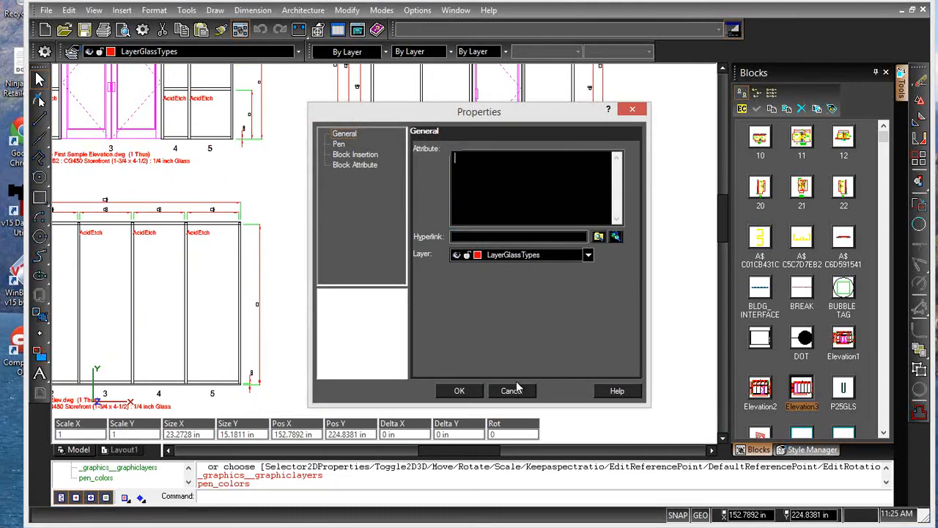
left_click(512, 391)
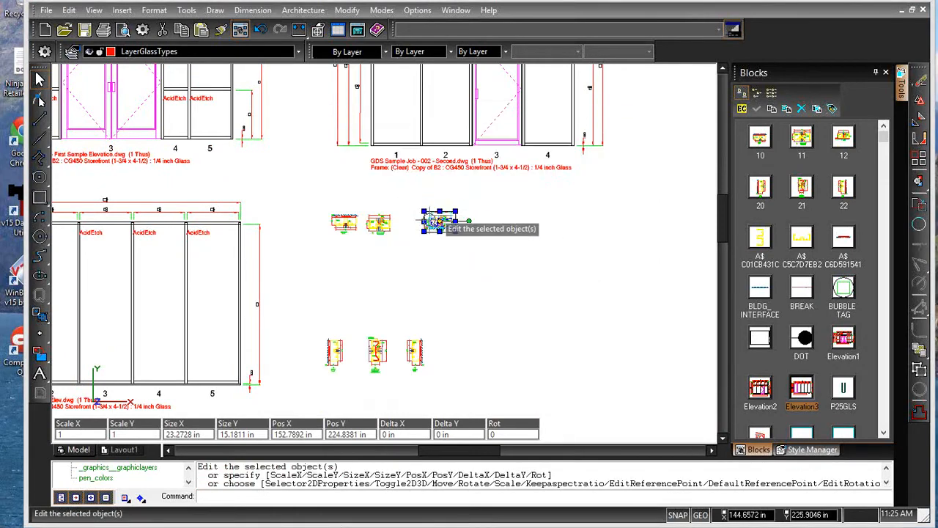
left_click(440, 221)
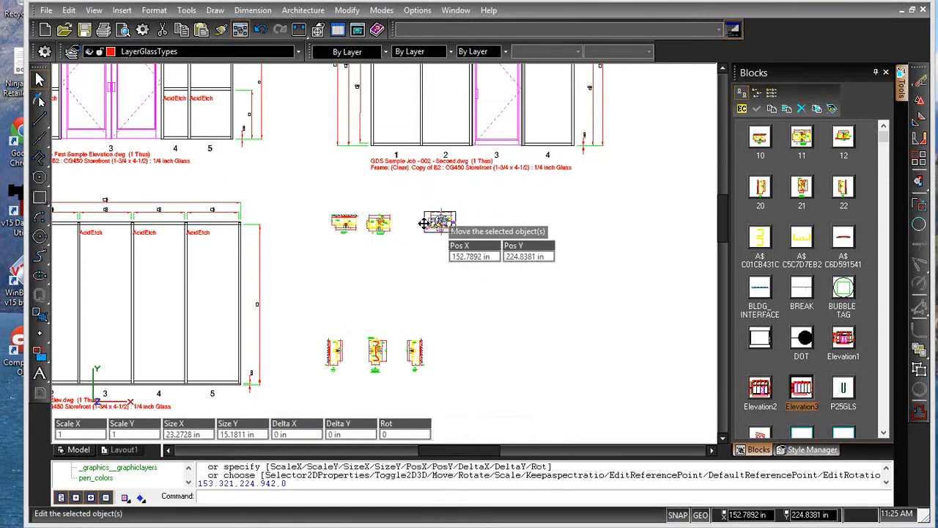
left_click(415, 226)
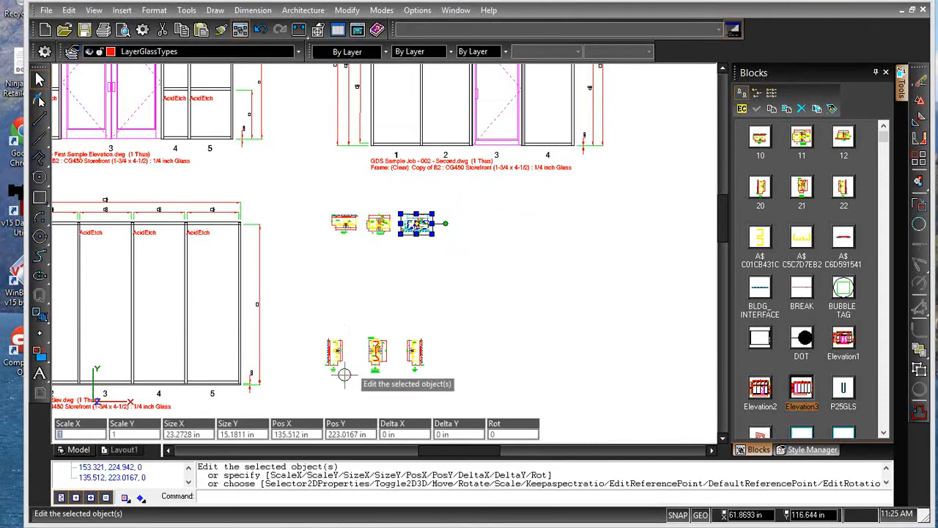
Move the lower row of three details up so it sits directly beneath the upper row.
left_click(168, 450)
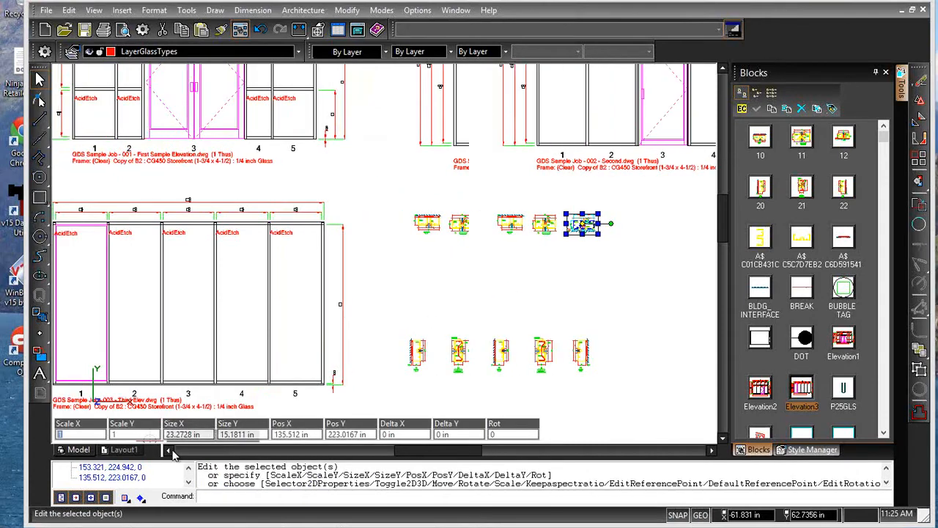
left_click(169, 450)
left_click(169, 451)
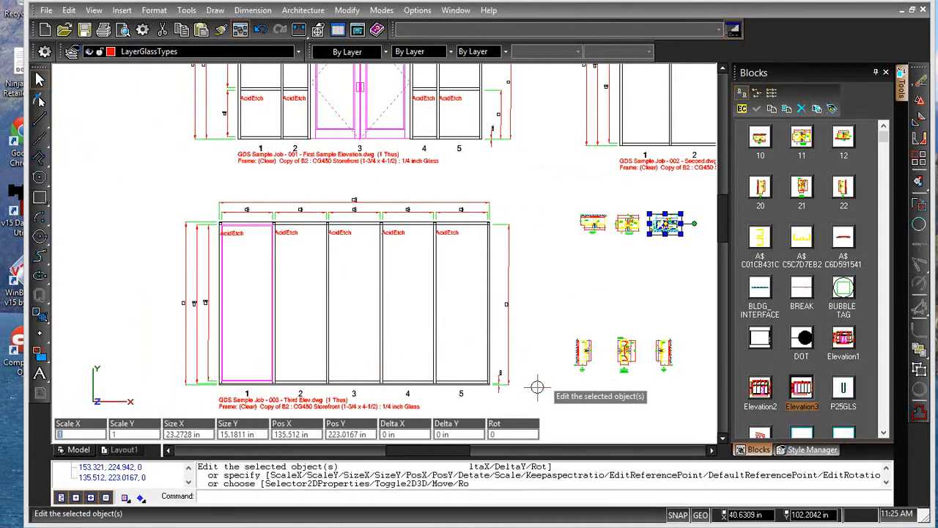
scroll(537, 387, "down", 1)
scroll(539, 388, "down", 1)
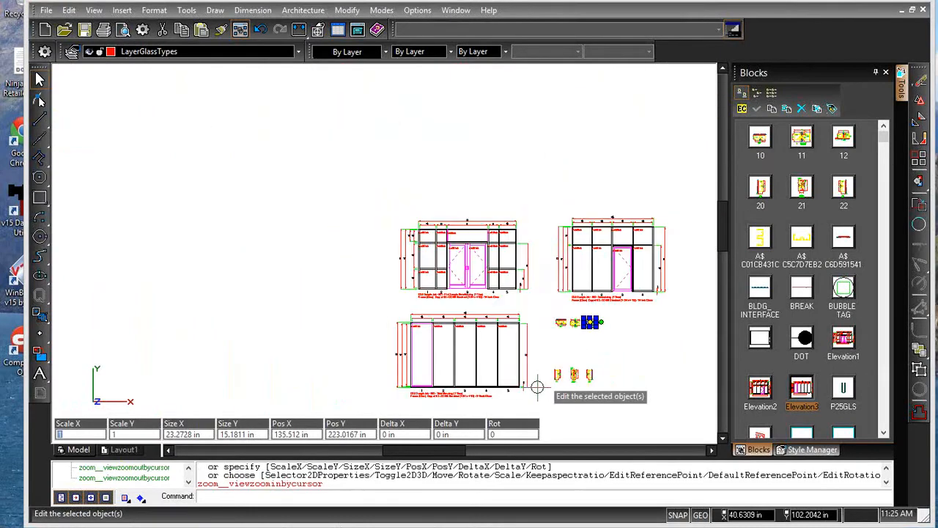
scroll(535, 387, "up", 1)
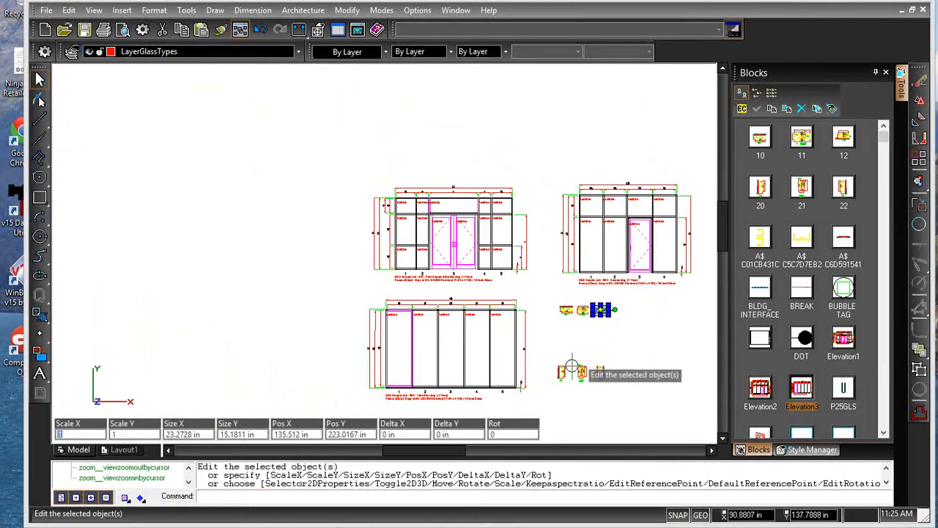
left_click(551, 361)
left_click(621, 380)
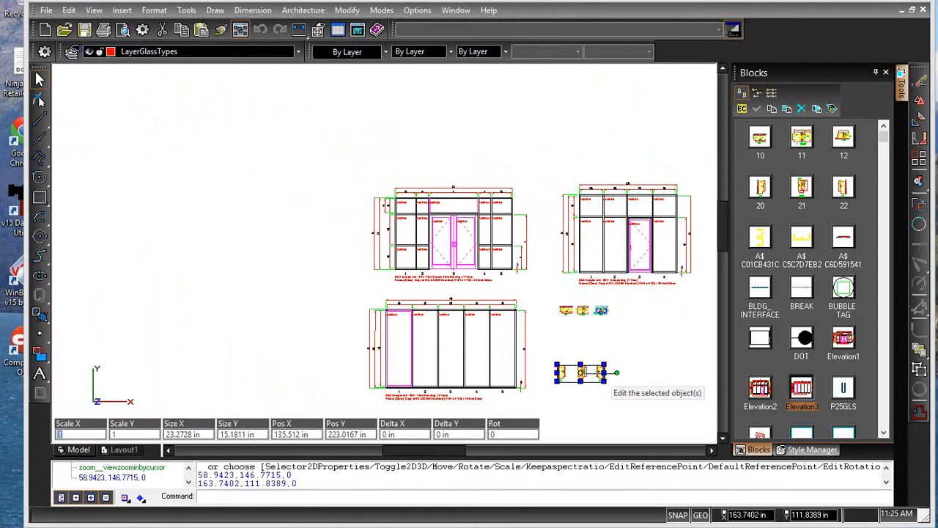
left_click(583, 372)
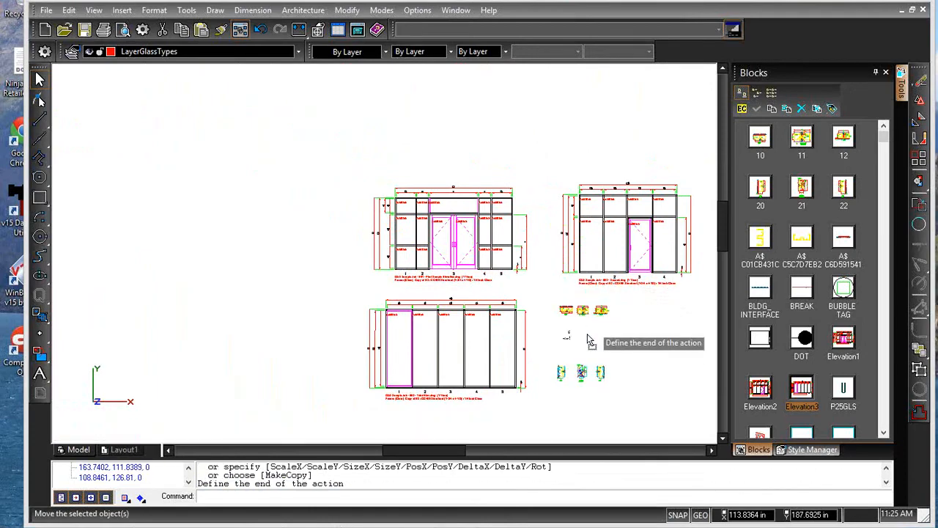
left_click(586, 336)
Select all six details in both rows and move them together into the empty area left of the elevations.
left_click(553, 294)
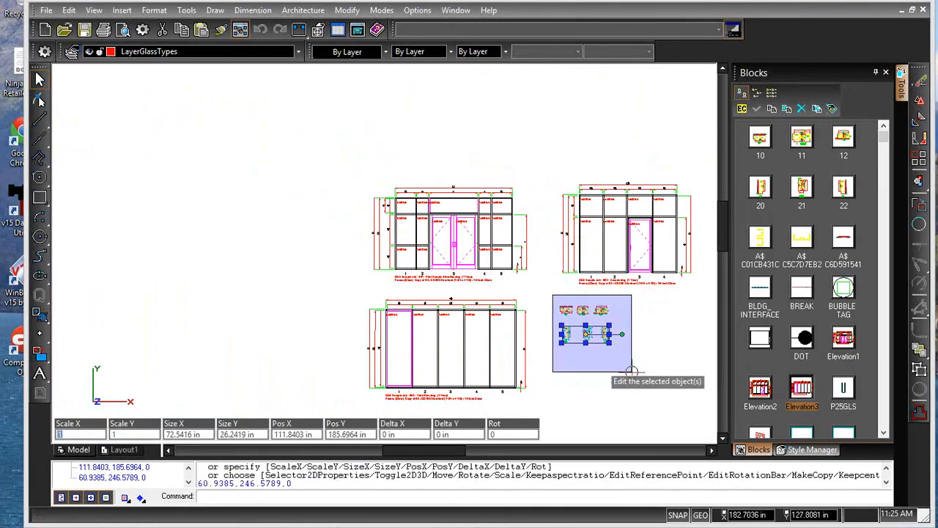
left_click(650, 372)
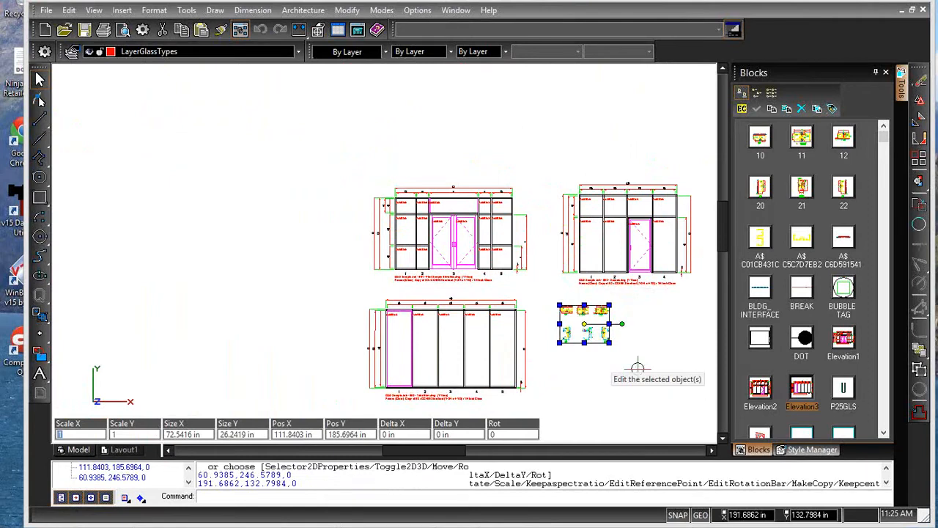
left_click(589, 324)
left_click(182, 232)
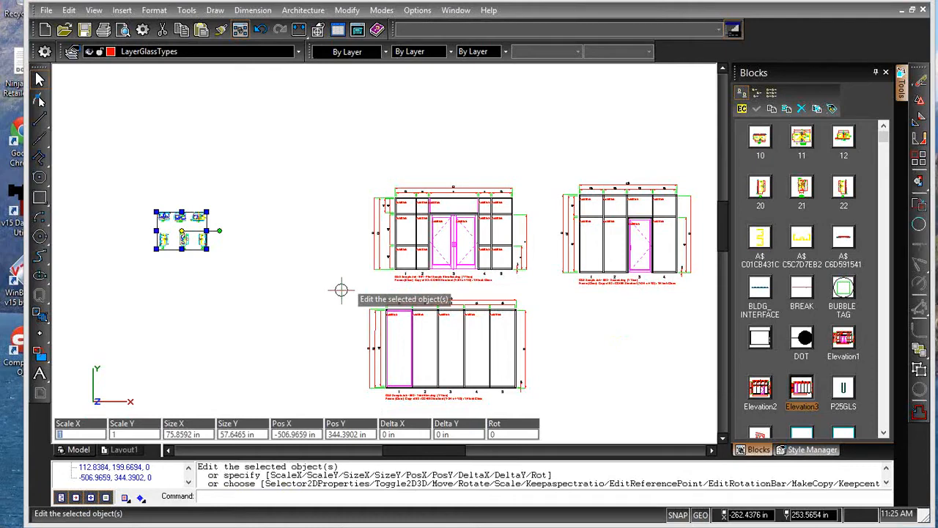
Examine the overall arrangement of the three elevations and the group of details beside them.
scroll(317, 294, "down", 5)
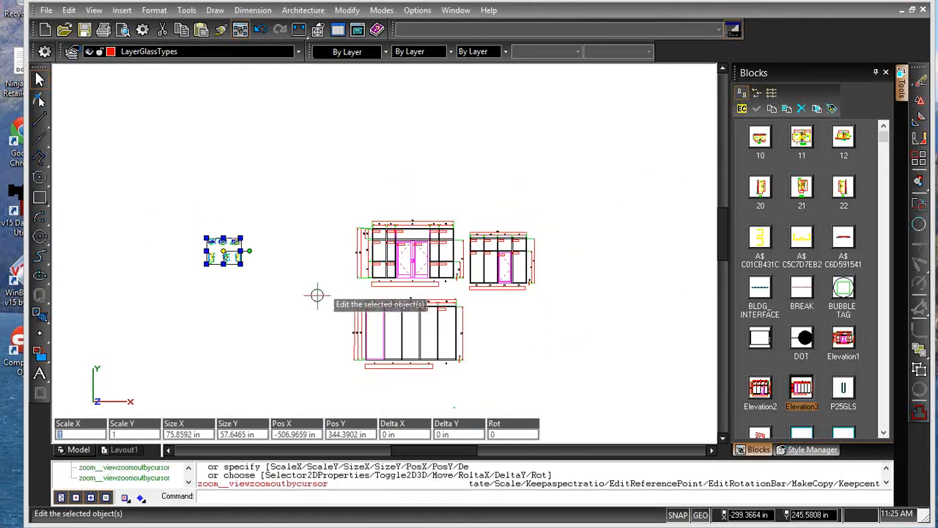
scroll(316, 294, "down", 4)
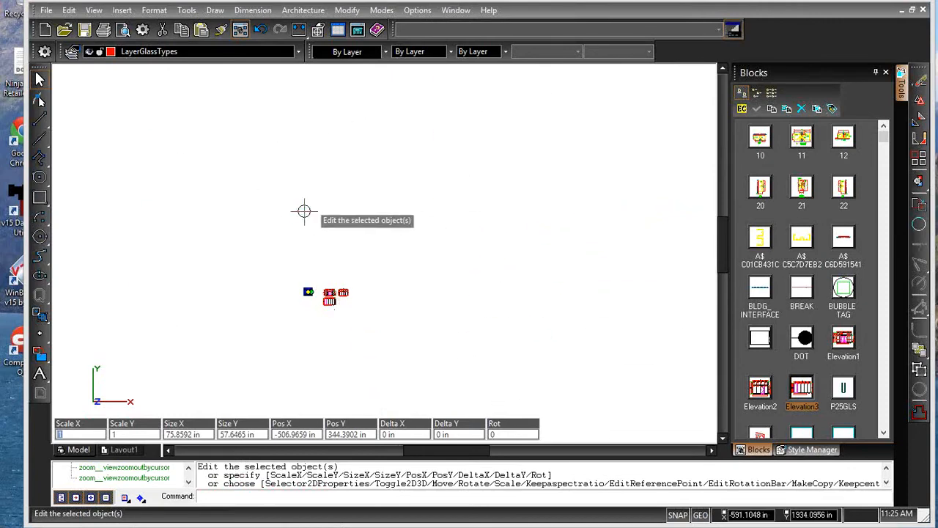
scroll(285, 215, "up", 3)
scroll(285, 216, "down", 2)
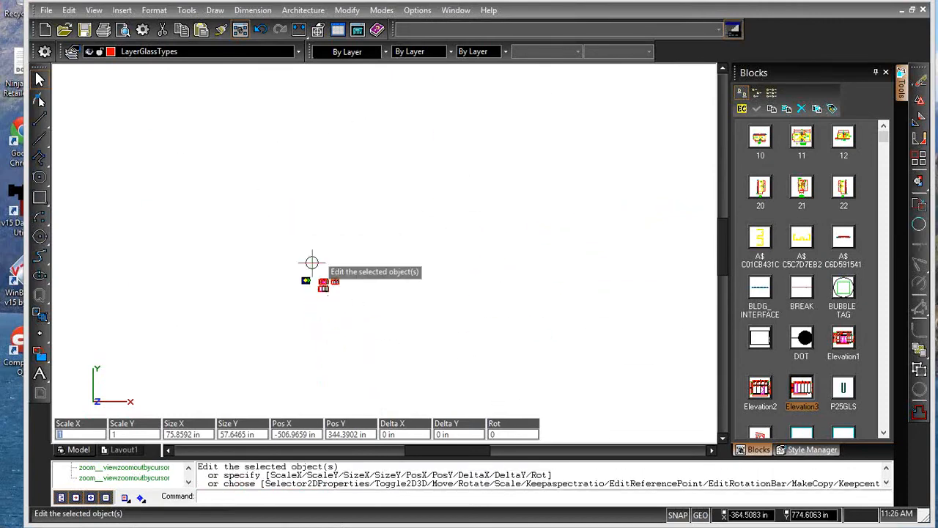
scroll(335, 284, "up", 1)
scroll(335, 285, "up", 5)
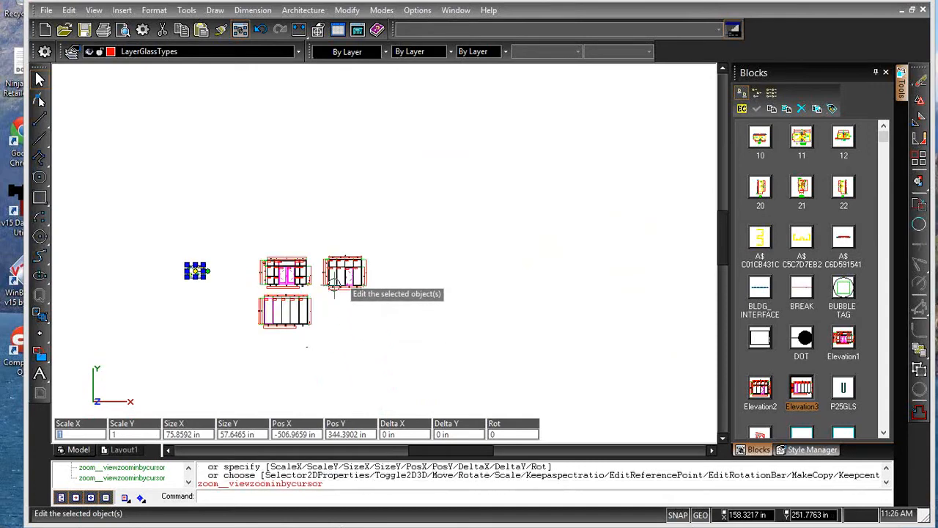
scroll(335, 286, "down", 1)
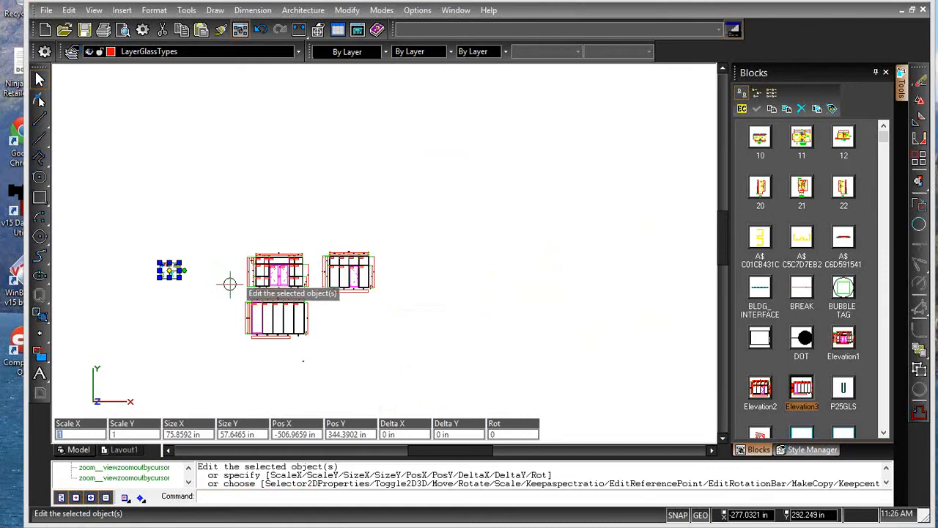
scroll(220, 309, "up", 2)
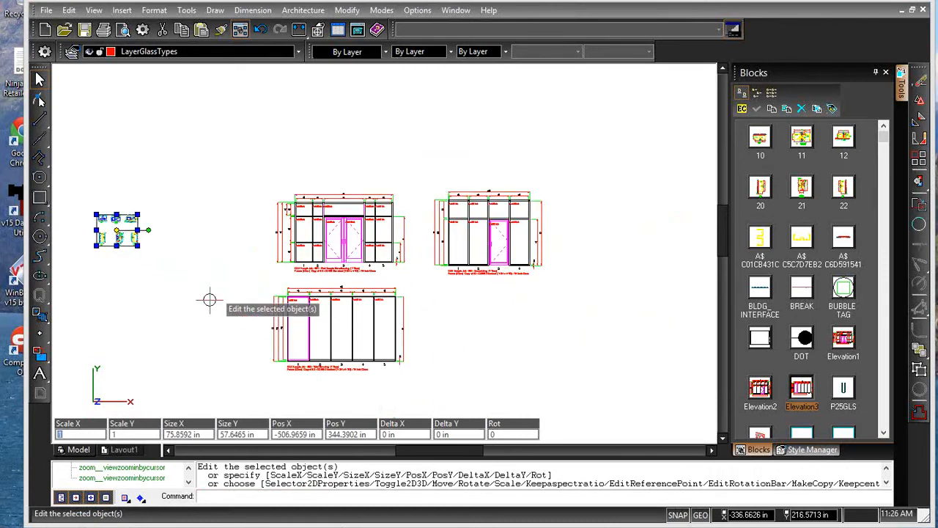
scroll(580, 323, "up", 1)
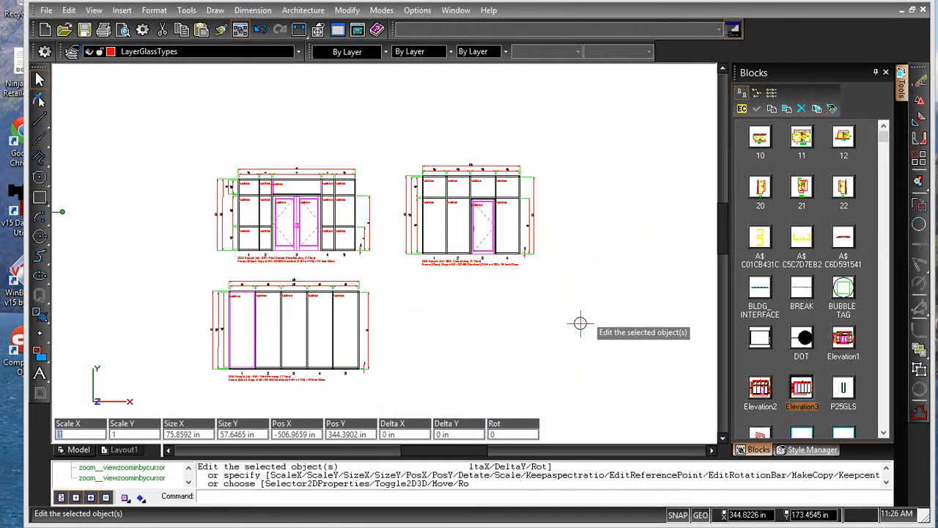
scroll(580, 322, "down", 1)
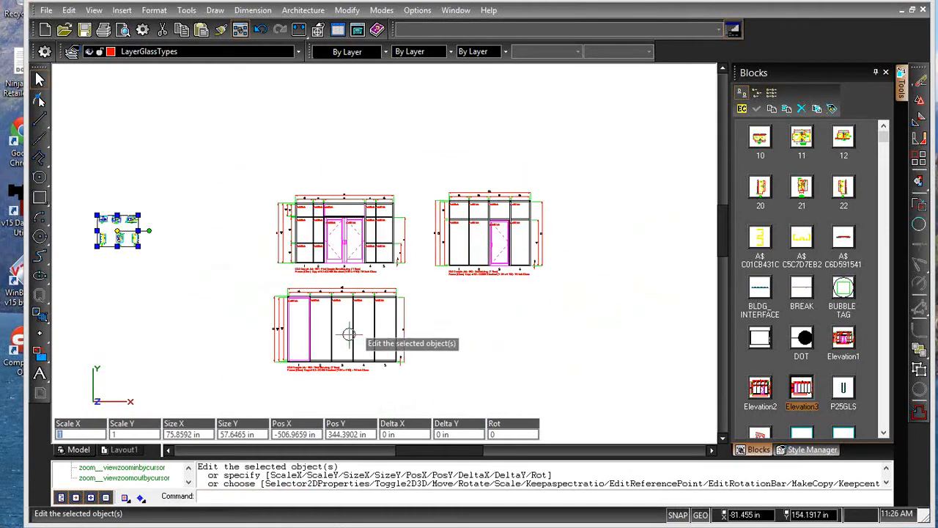
scroll(364, 284, "up", 1)
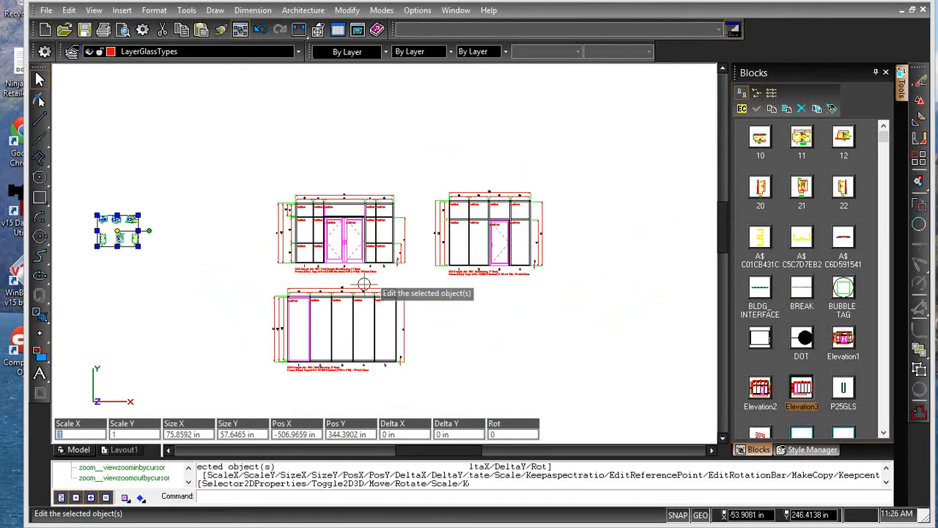
Select all three elevations together and explode them.
scroll(364, 284, "down", 1)
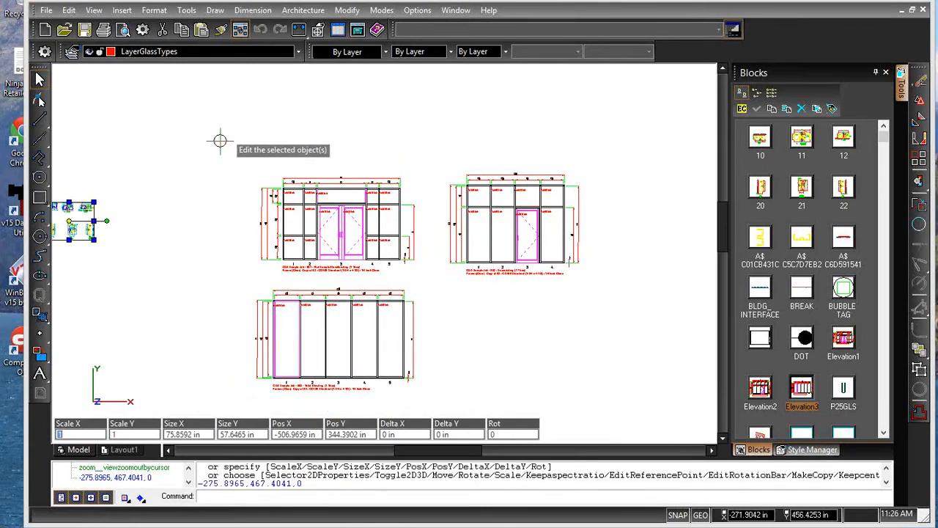
left_click_drag(220, 141, 469, 412)
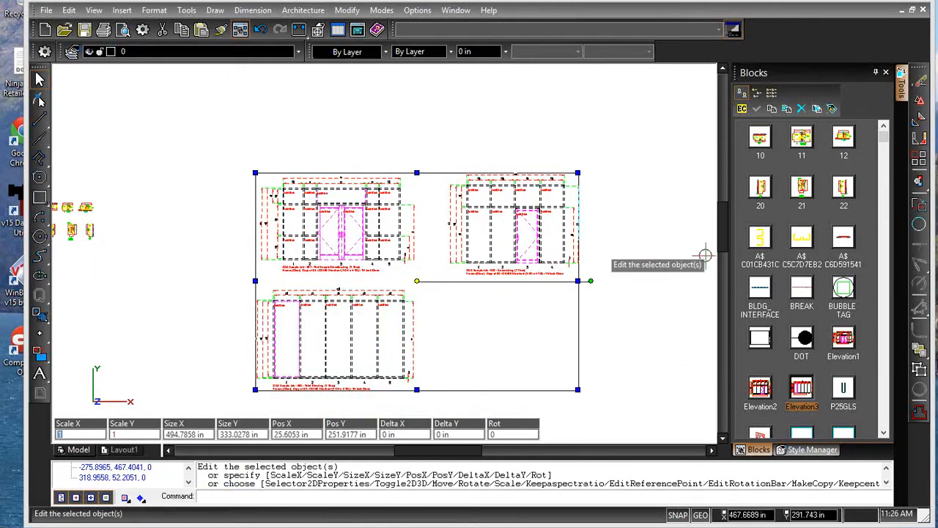
left_click(920, 370)
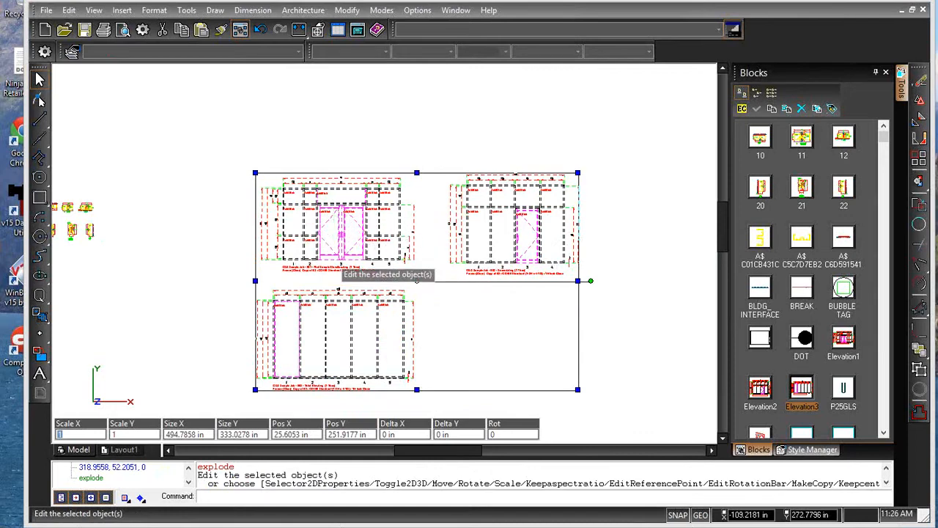
Open the properties of the exploded elevations and set the dimension text height to 3 in.
right_click(470, 316)
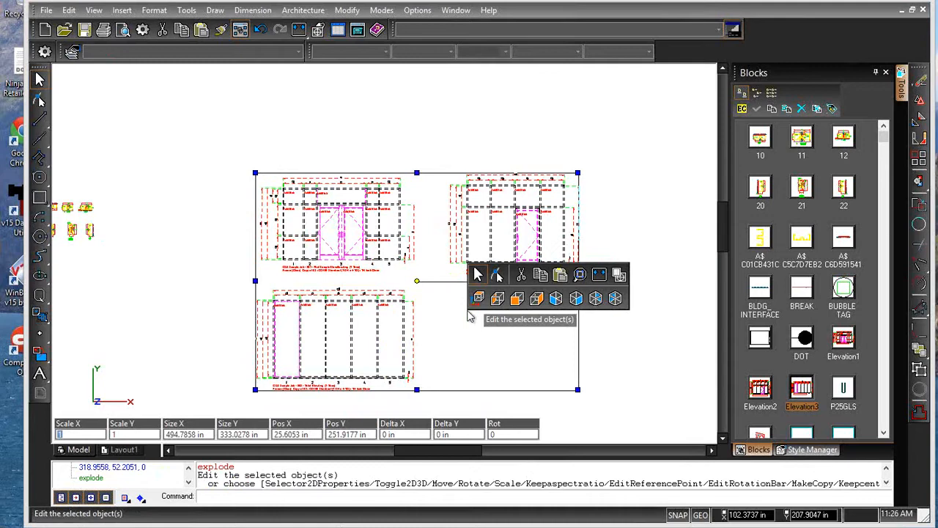
right_click(486, 233)
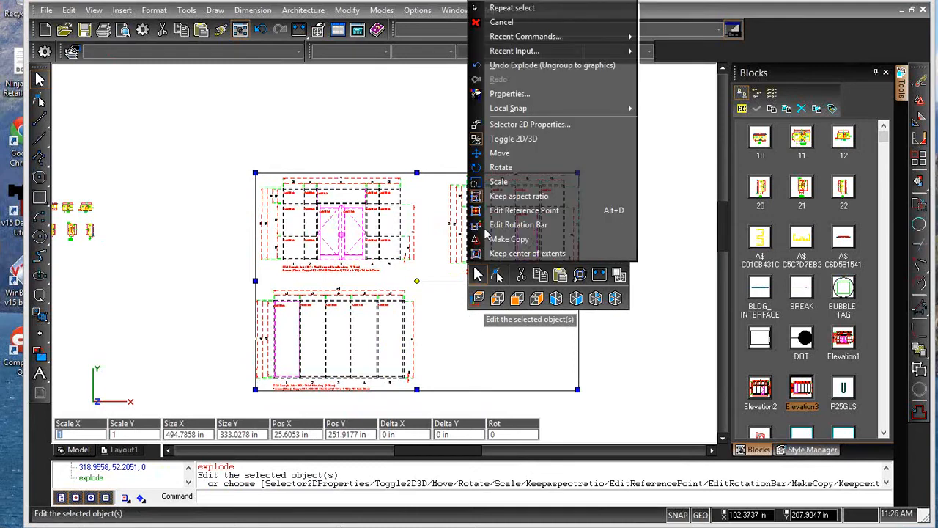
left_click(496, 94)
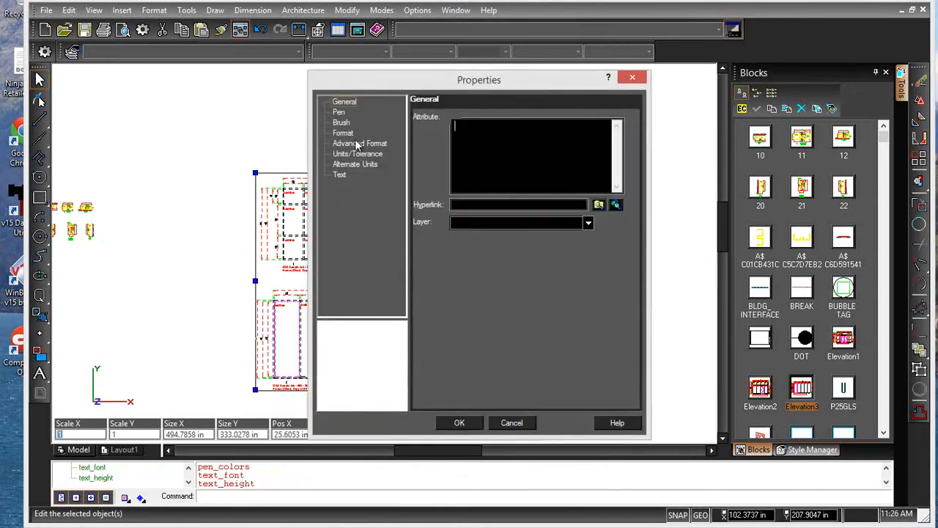
left_click(343, 135)
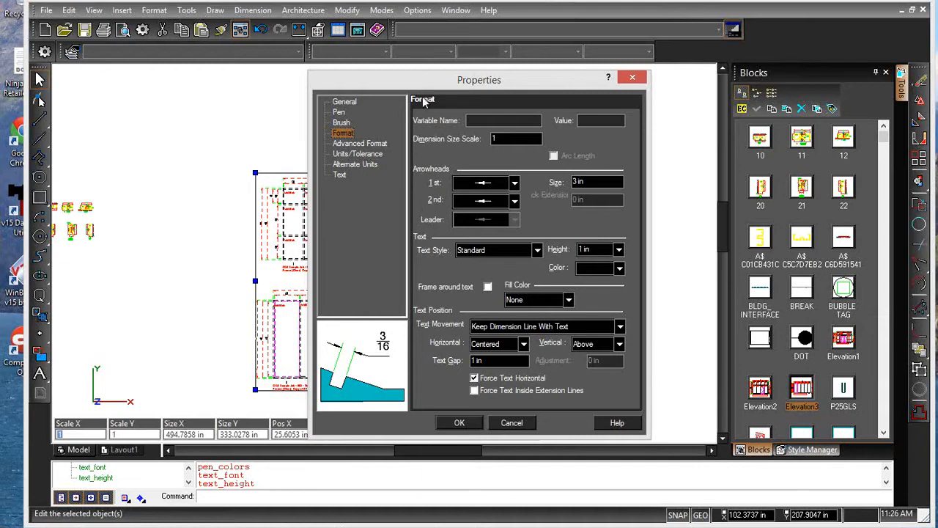
left_click(597, 250)
Change both the first and second dimension arrowheads to the oblique tick style and apply the properties to the exploded elevations.
left_click(516, 184)
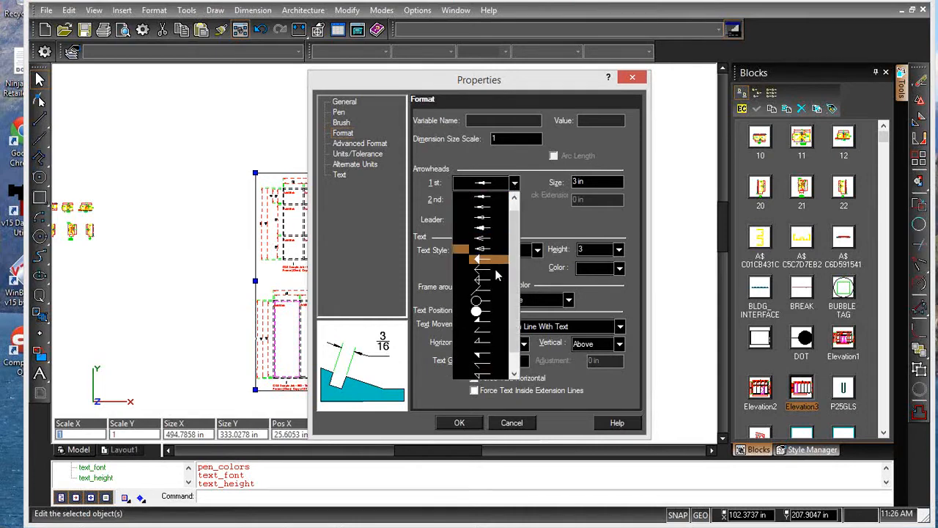
left_click(483, 293)
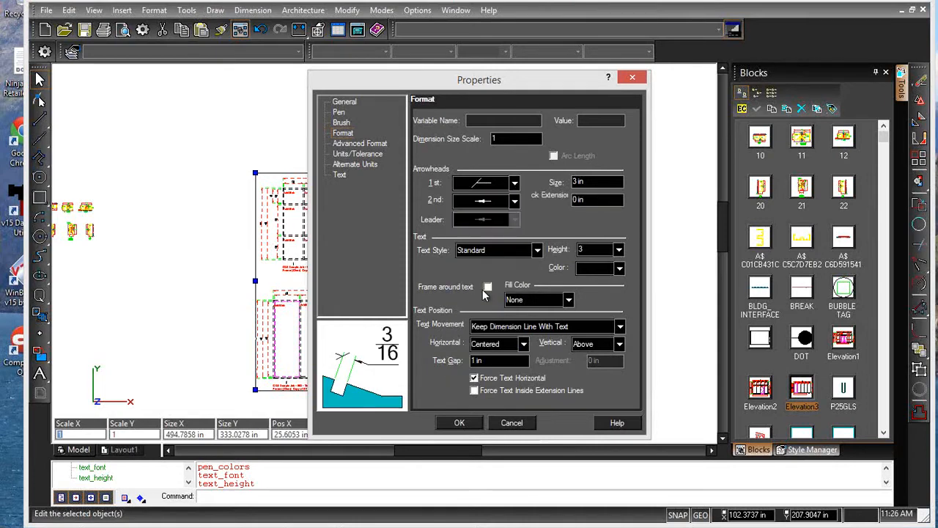
left_click(516, 202)
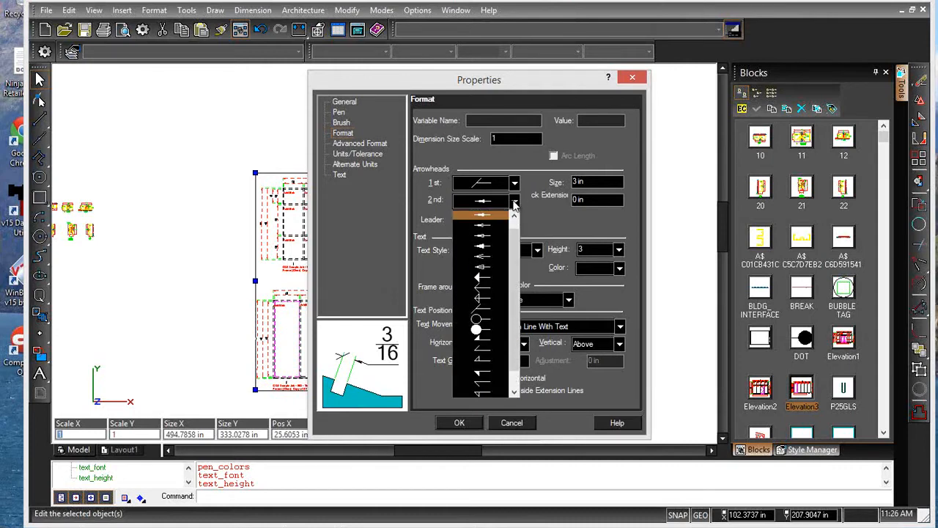
left_click(484, 311)
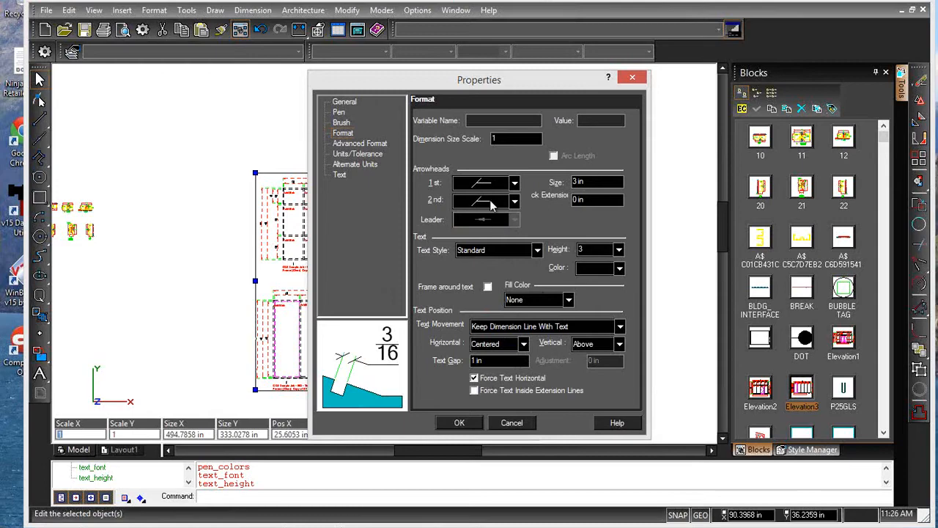
left_click(460, 424)
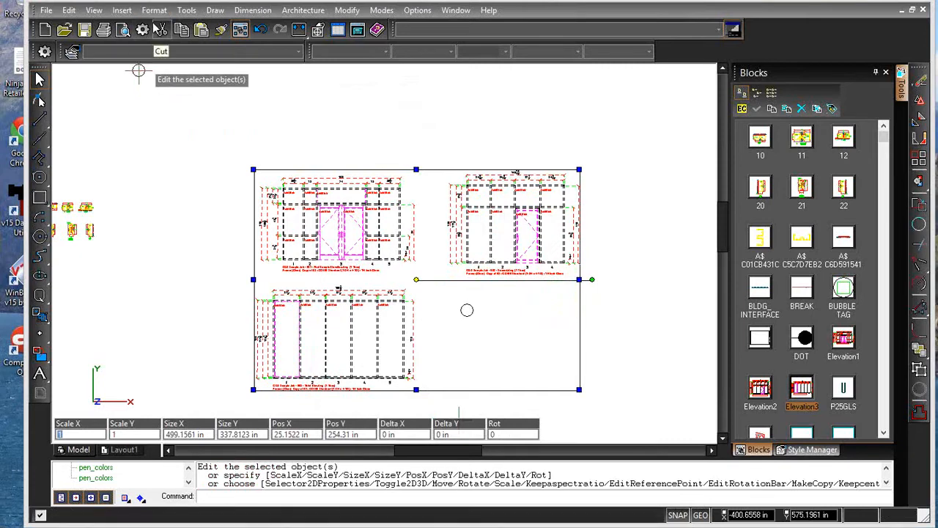
Make a group of the selected elevations and move it about 115 in to the left.
left_click(152, 13)
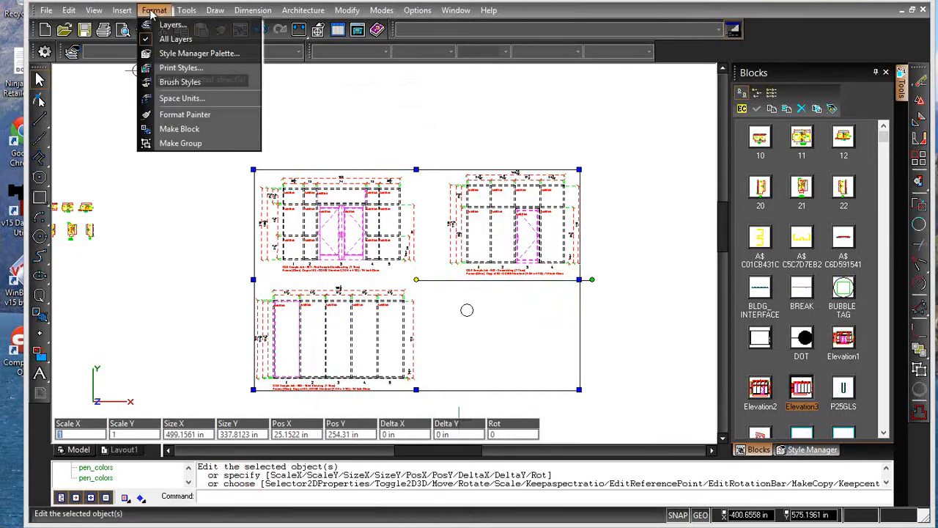
left_click(176, 142)
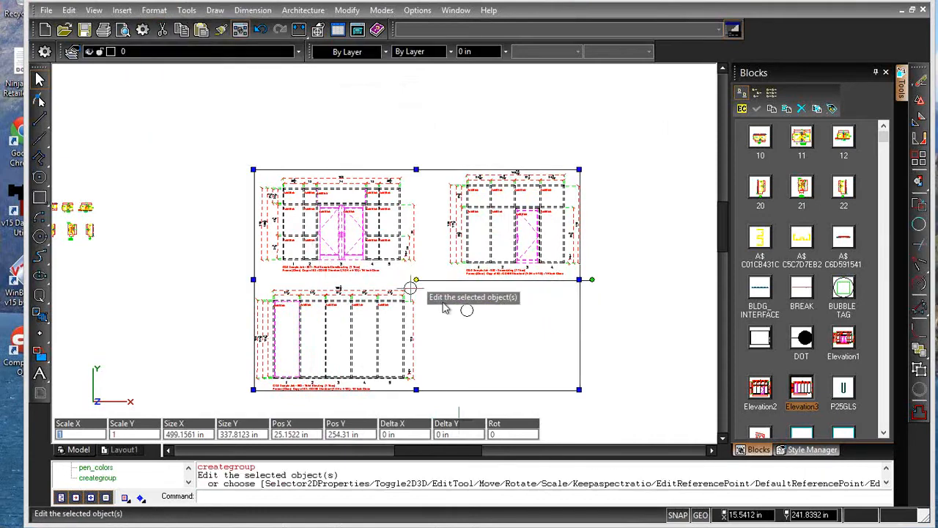
left_click(415, 279)
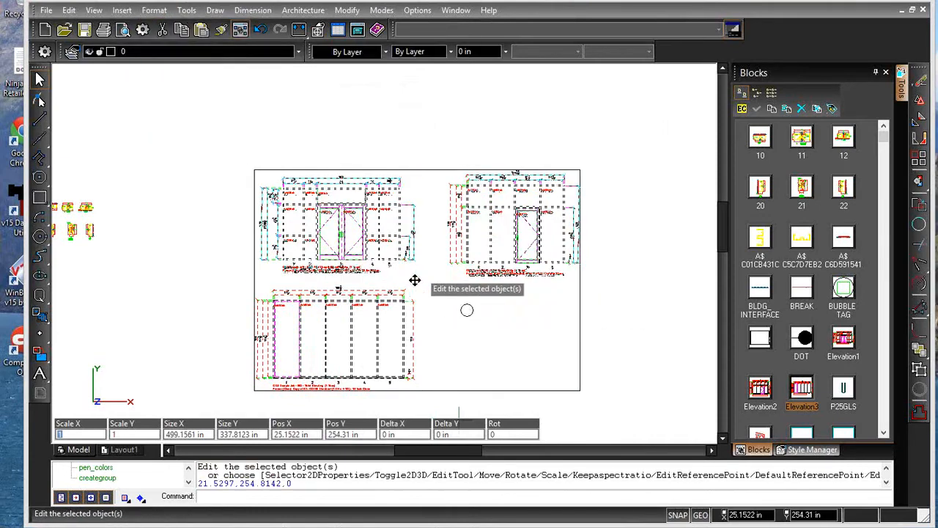
left_click(341, 285)
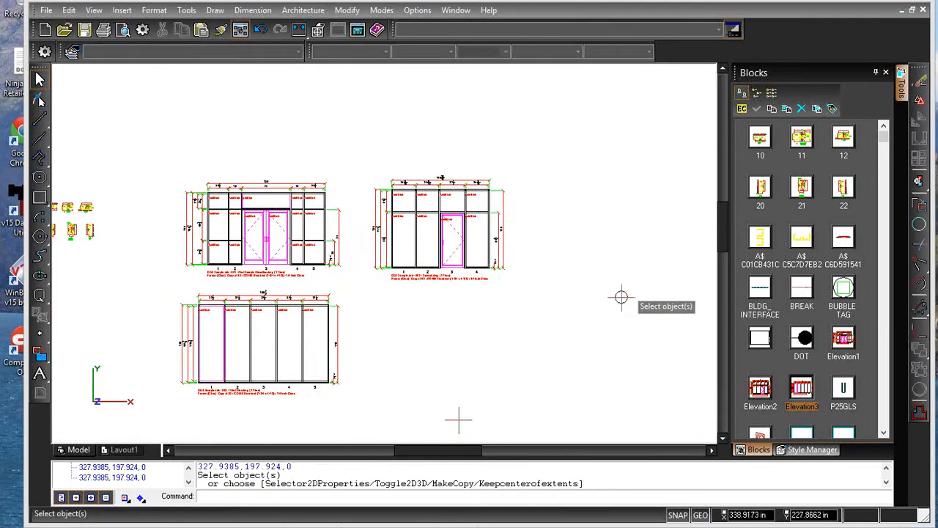
Check that the grouped elevations select as one object, and examine the reformatted dimensions on the single-door elevation up close.
left_click(400, 240)
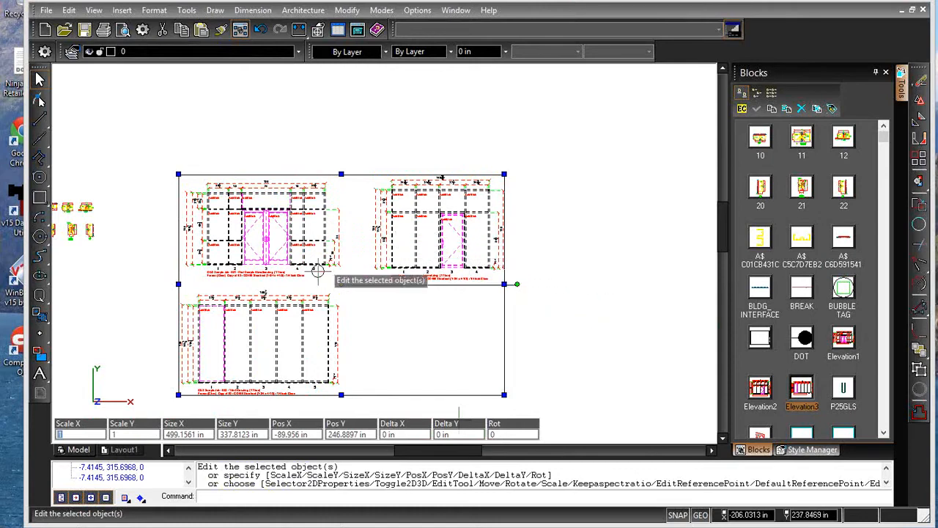
left_click(275, 329)
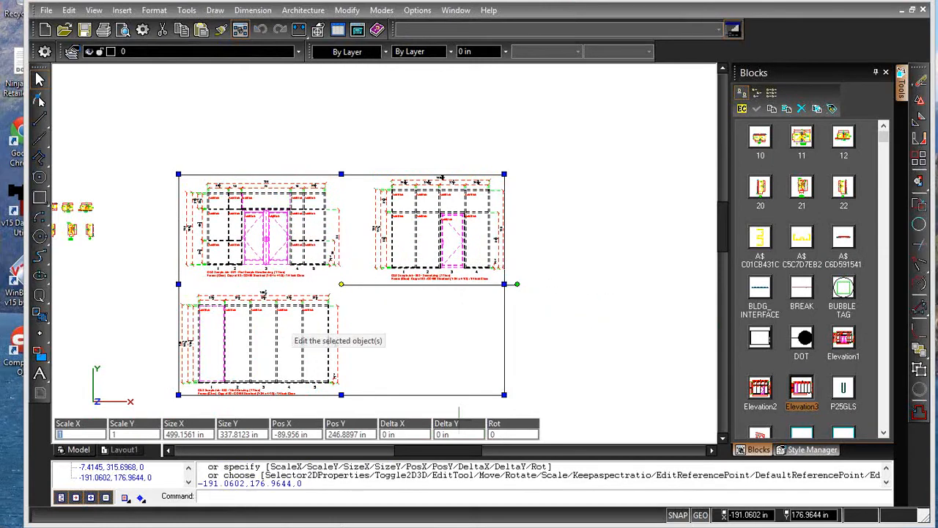
left_click(571, 279)
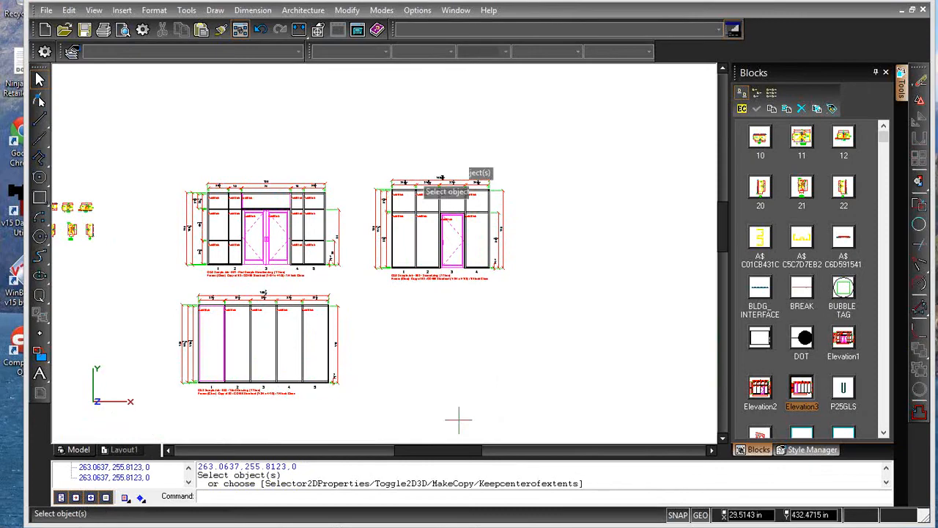
scroll(423, 198, "up", 2)
scroll(423, 198, "up", 3)
scroll(423, 198, "down", 1)
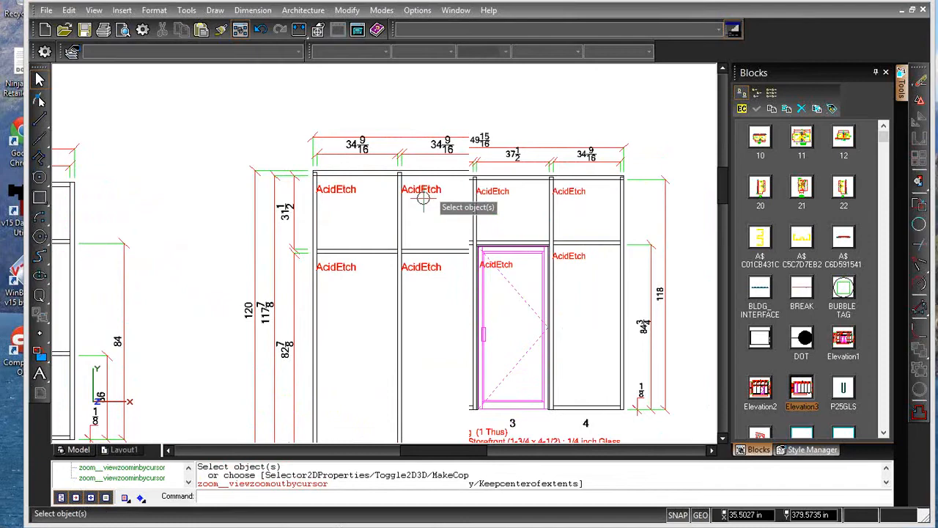
scroll(423, 198, "down", 1)
scroll(423, 198, "down", 3)
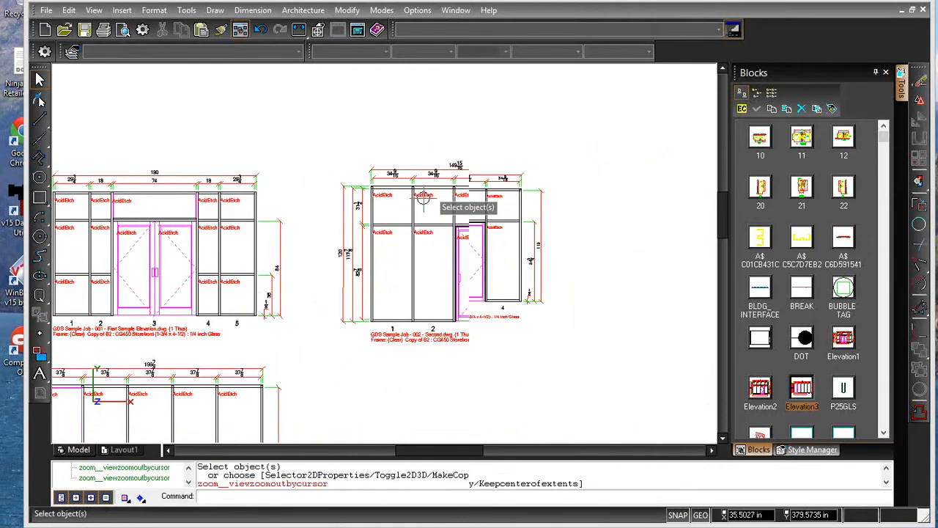
scroll(423, 197, "down", 1)
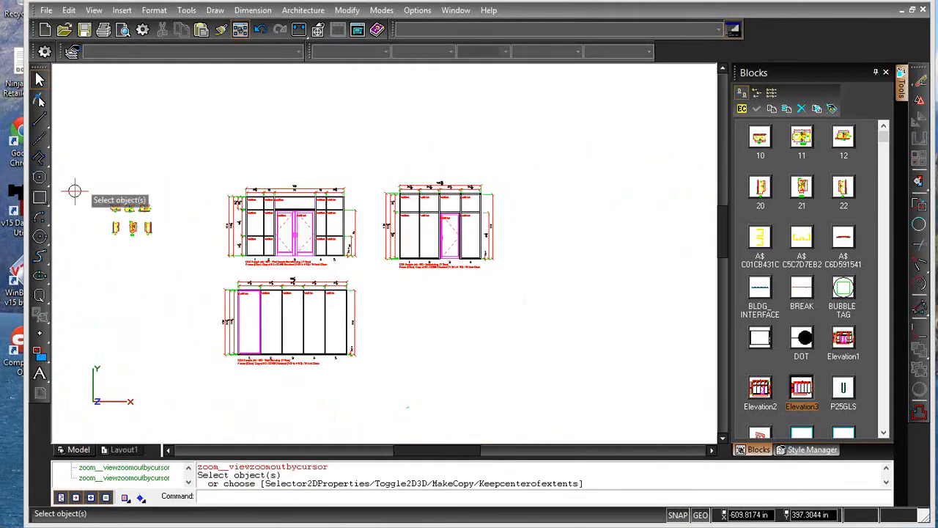
Move all six details into the empty area beneath the single-door elevation and enlarge them to about 195 by 148 in.
left_click_drag(104, 192, 180, 247)
left_click_drag(133, 219, 497, 324)
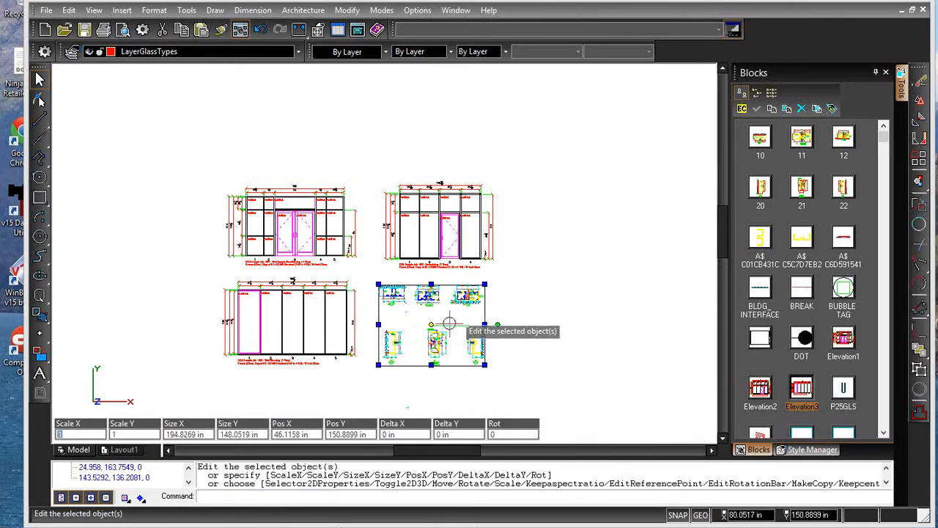
left_click(536, 318)
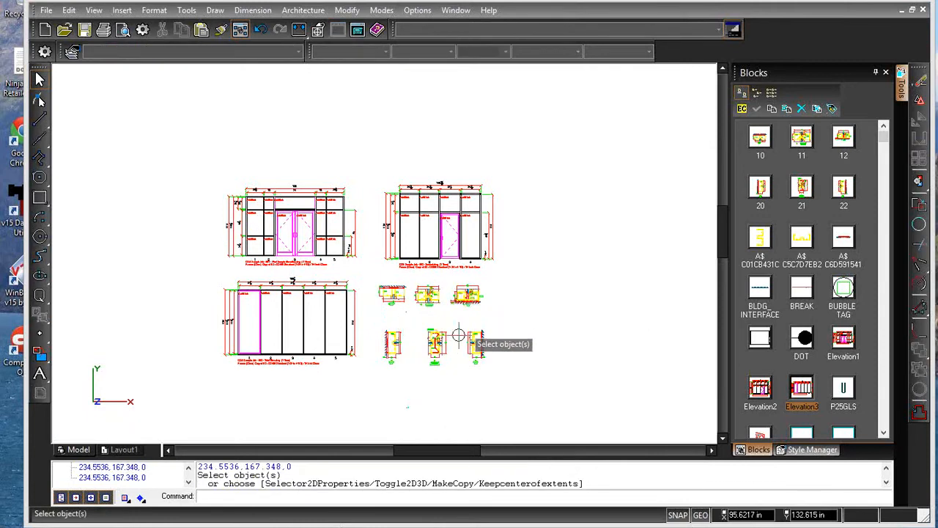
Move the middle and right details of the lower row to the left so the three sit closer together.
left_click(437, 345)
left_click_drag(436, 343, 463, 344)
left_click(472, 341)
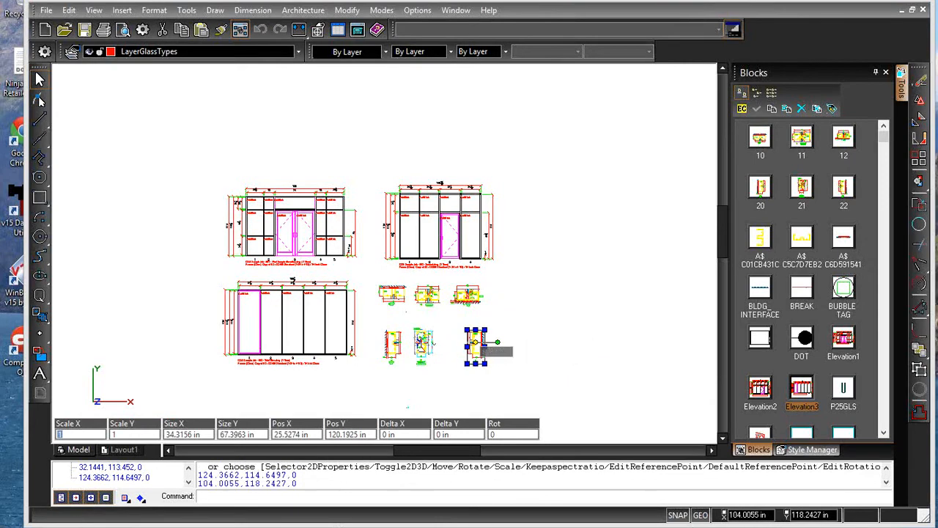
left_click(475, 343)
left_click(453, 343)
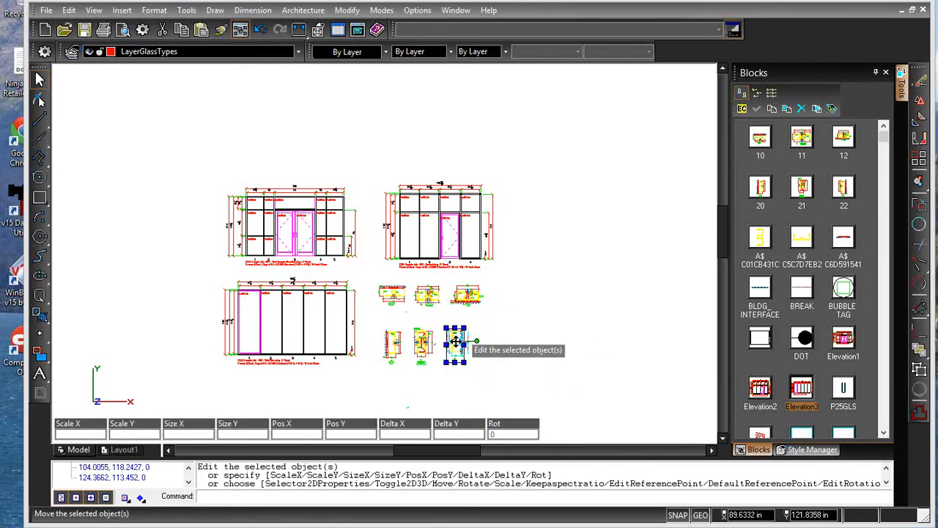
Nudge the middle detail of the upper row slightly right to even out the spacing.
left_click(429, 297)
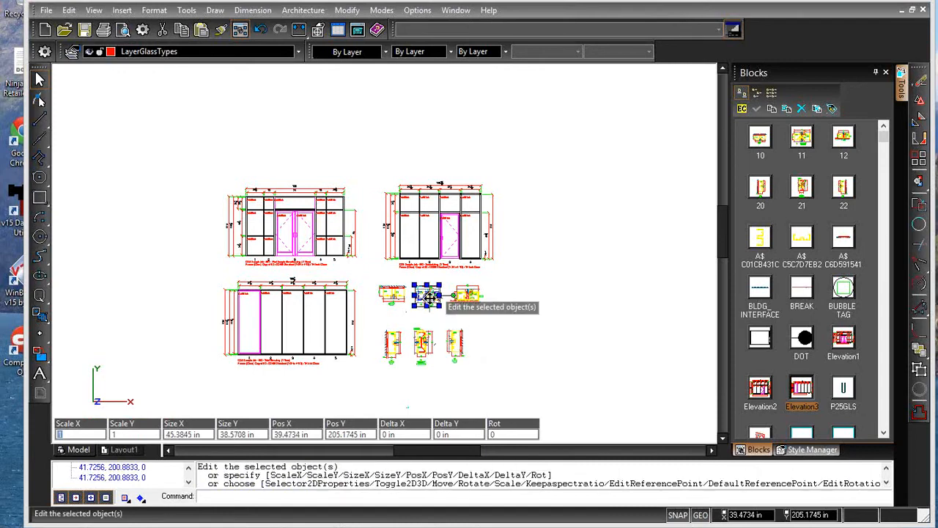
left_click(430, 297)
left_click(430, 294)
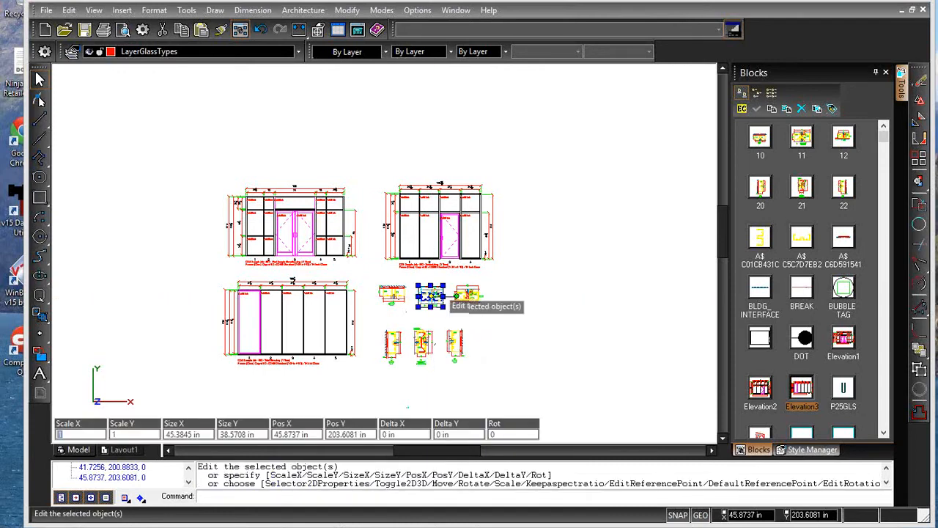
Select the three upper-row details and scale them up by about 1.23, to about 235 by 50 in.
left_click(373, 283)
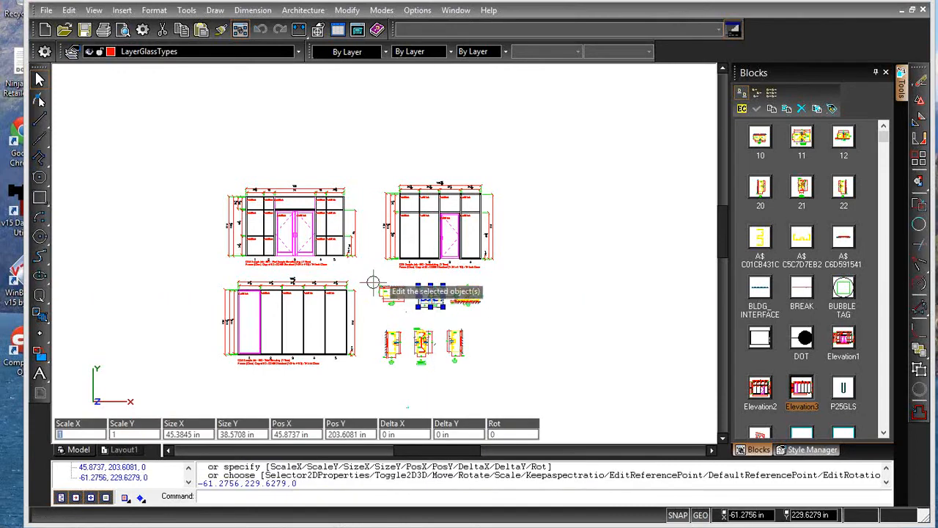
left_click(500, 315)
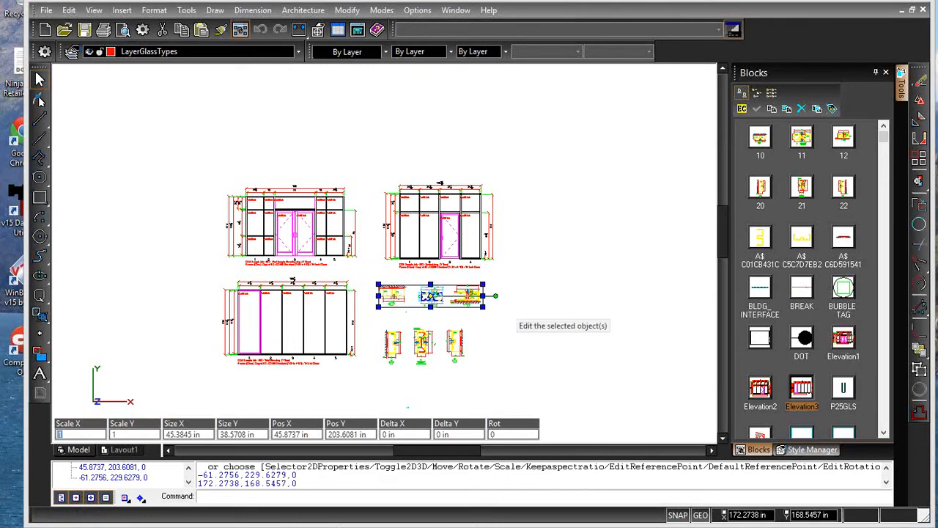
left_click(483, 309)
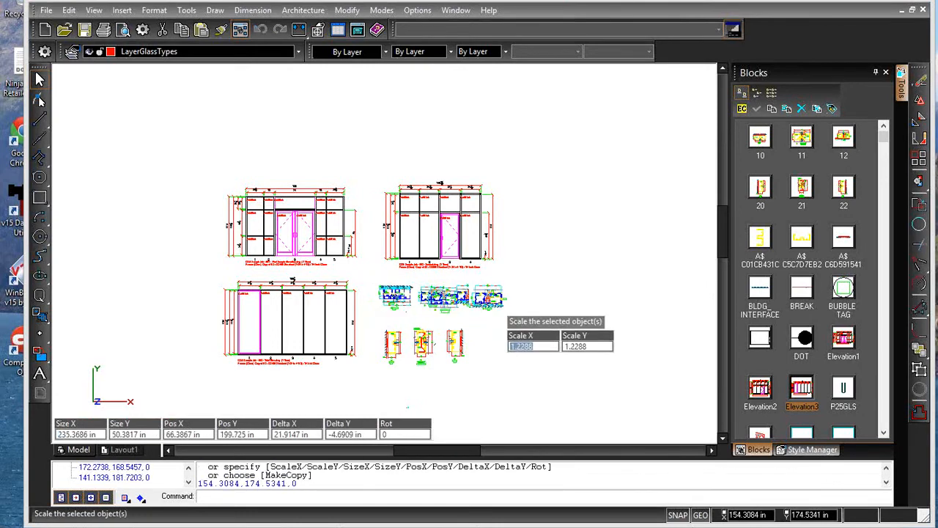
left_click(491, 312)
Select the three lower-row details and move them up close beneath the upper row.
left_click(382, 327)
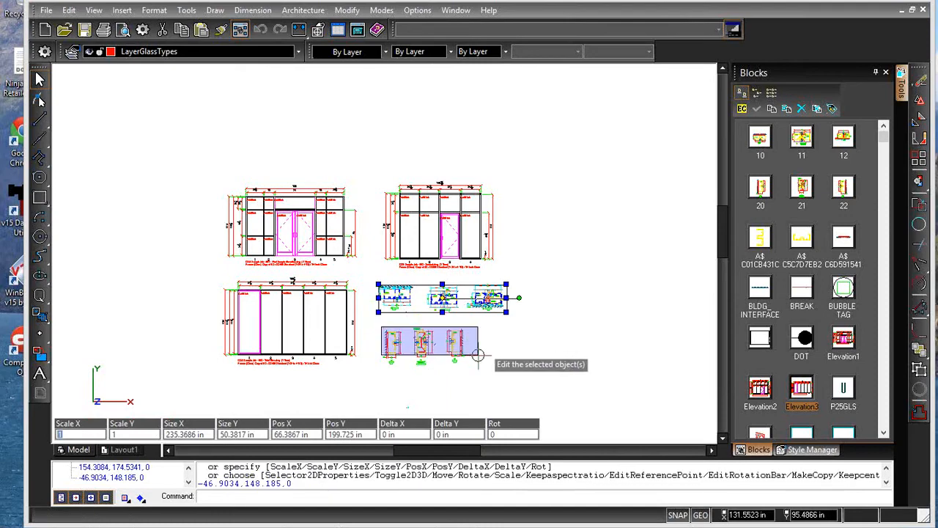
left_click(473, 375)
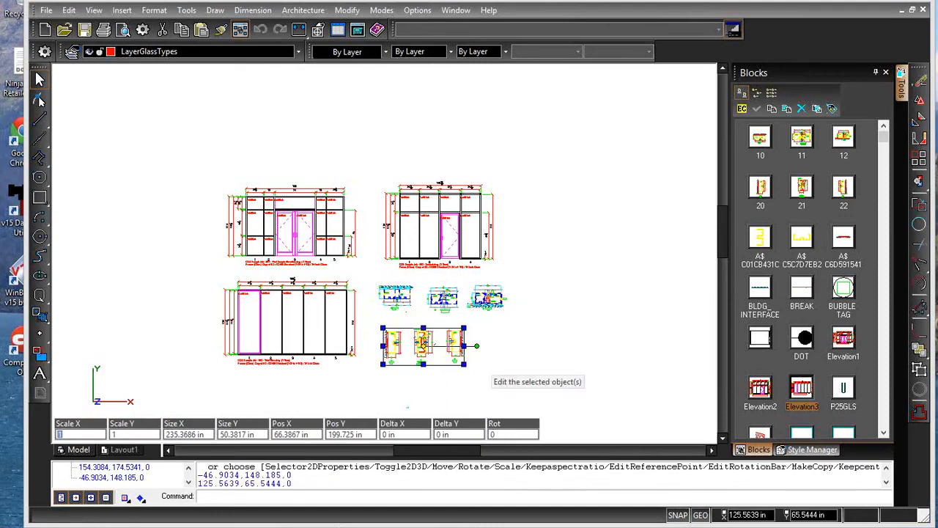
left_click(420, 338)
left_click(417, 328)
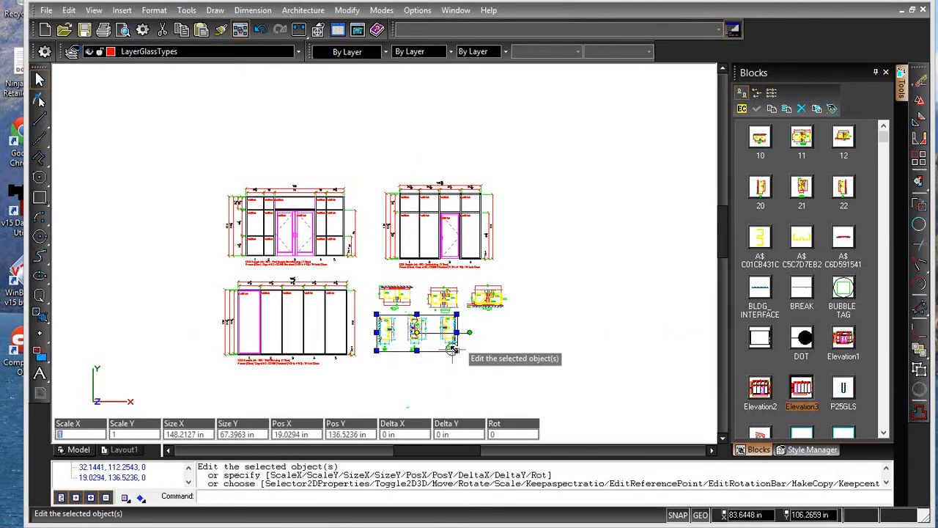
Enlarge the lower row of details to about 217 by 98 in and shift it right to line up beneath the upper row.
left_click(456, 351)
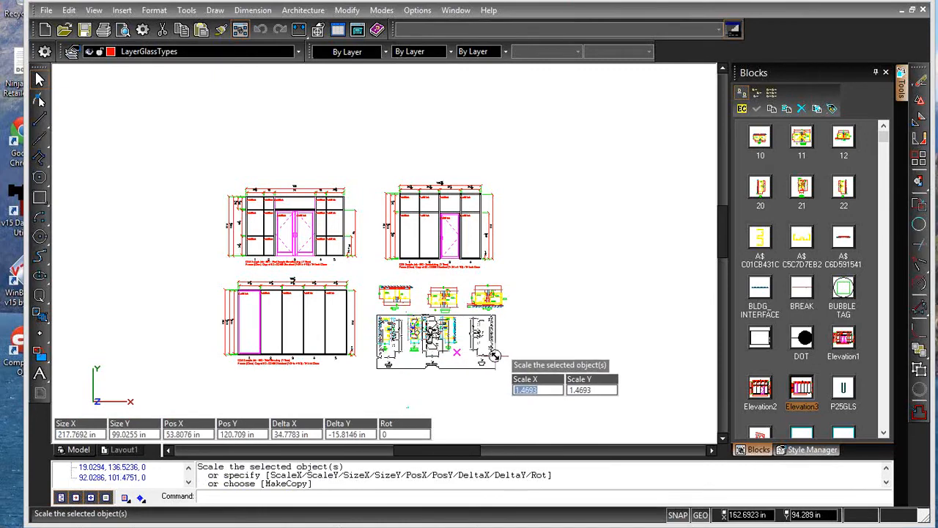
left_click(493, 356)
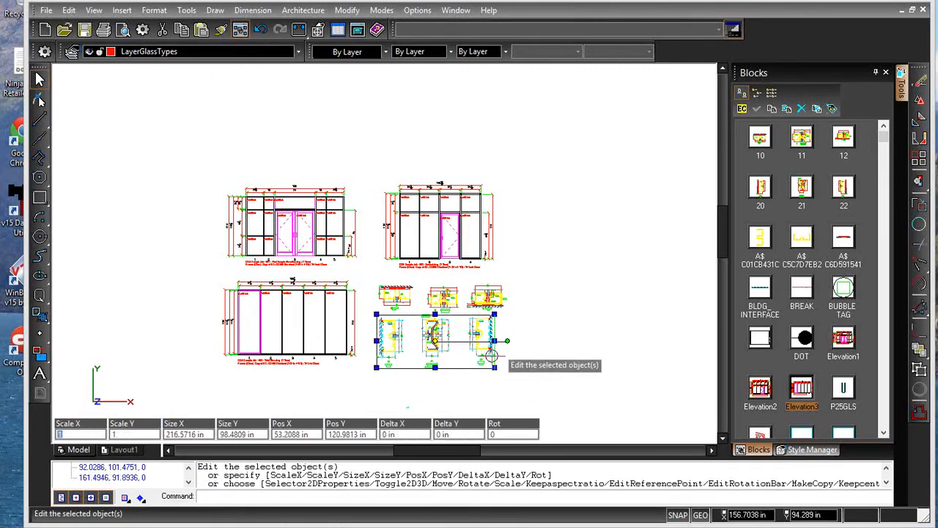
left_click(440, 342)
left_click(457, 349)
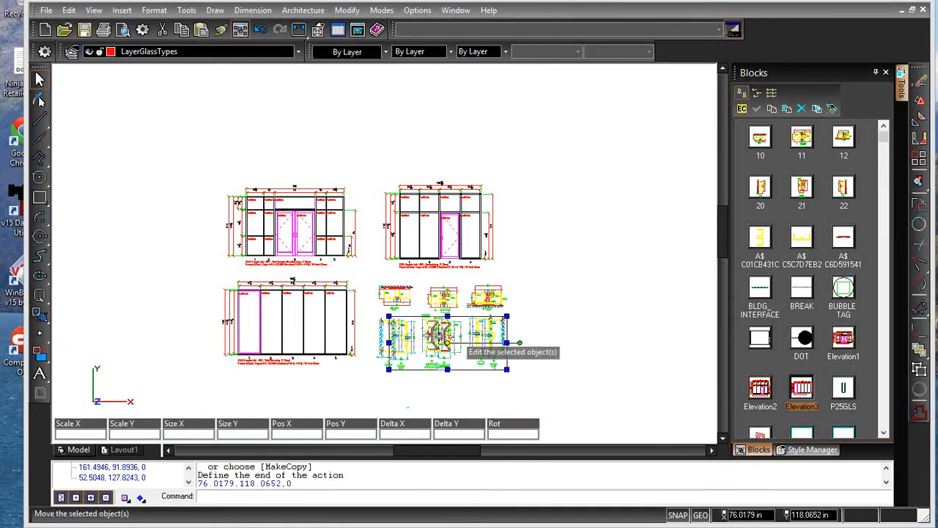
left_click(560, 237)
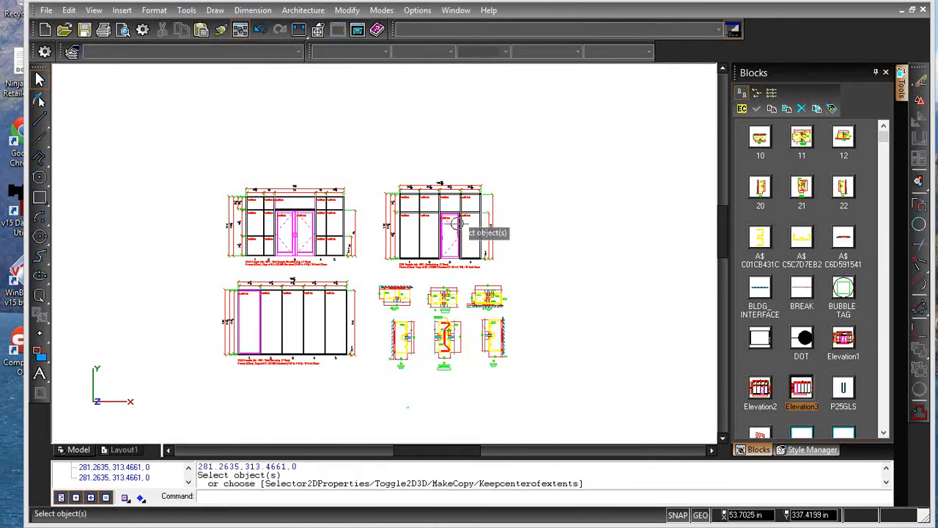
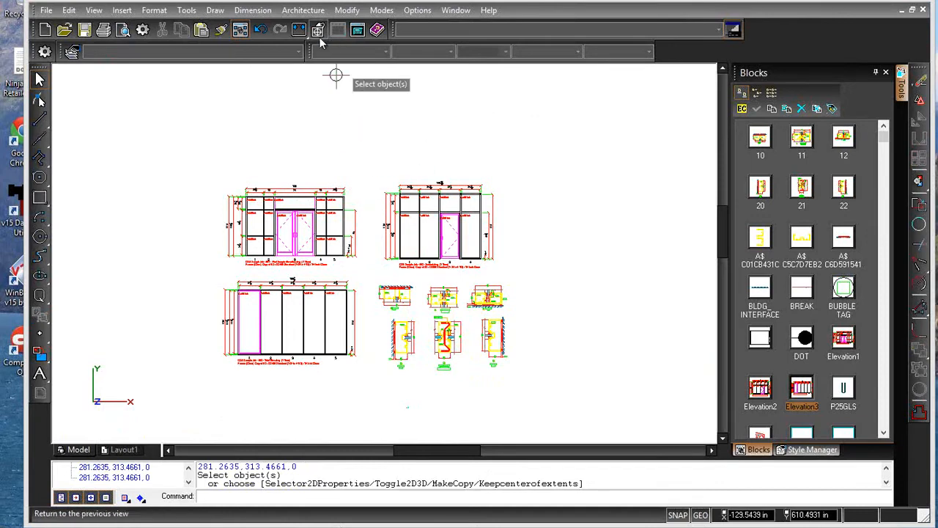
Try a landscape Letter-size drawing sheet fitted to the drawing in the print preview's page setup, and discard the changes.
left_click(46, 11)
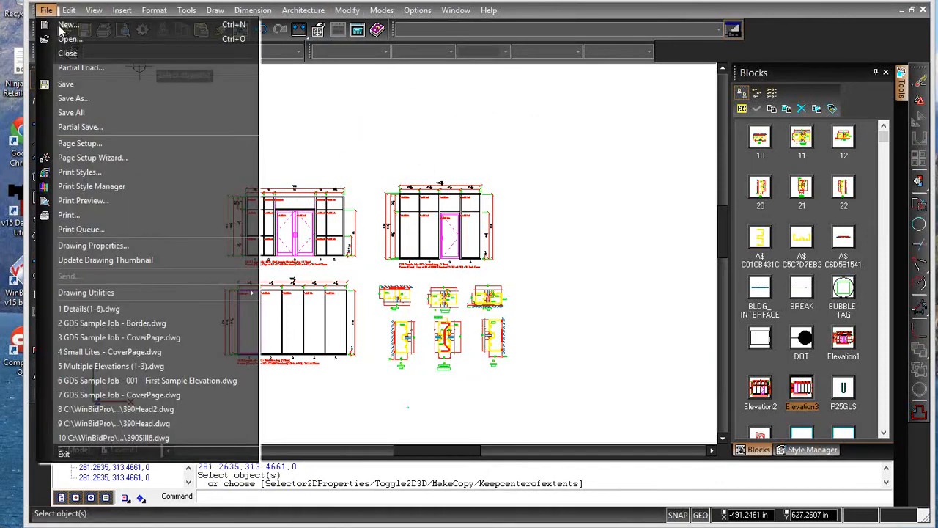
left_click(83, 200)
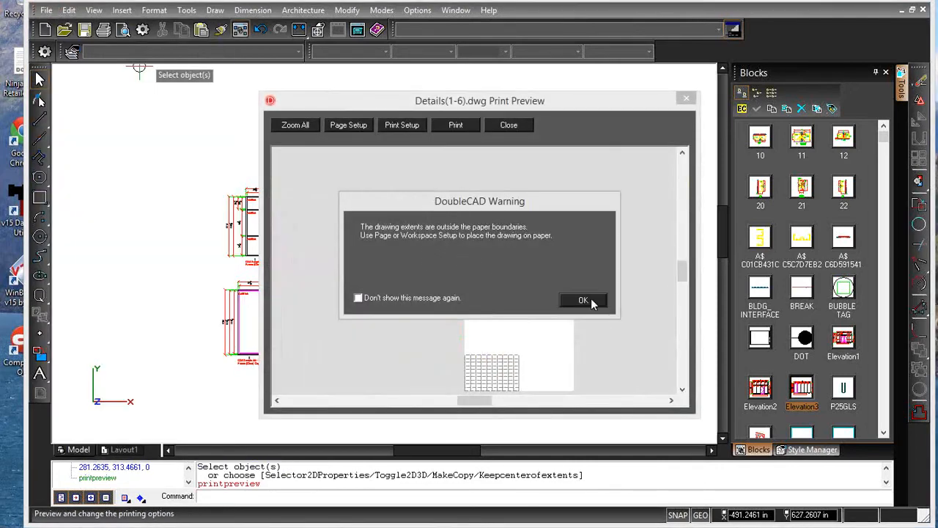
left_click(595, 304)
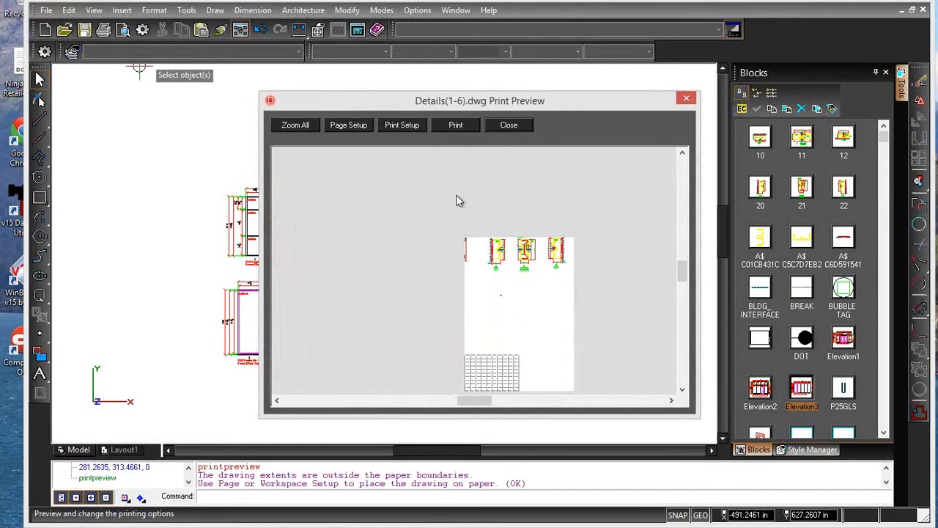
left_click(350, 126)
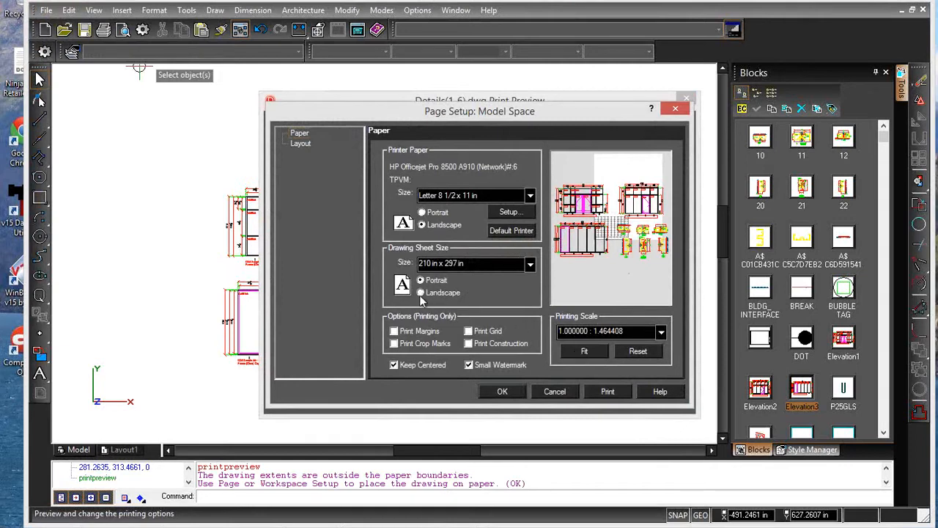
left_click(530, 264)
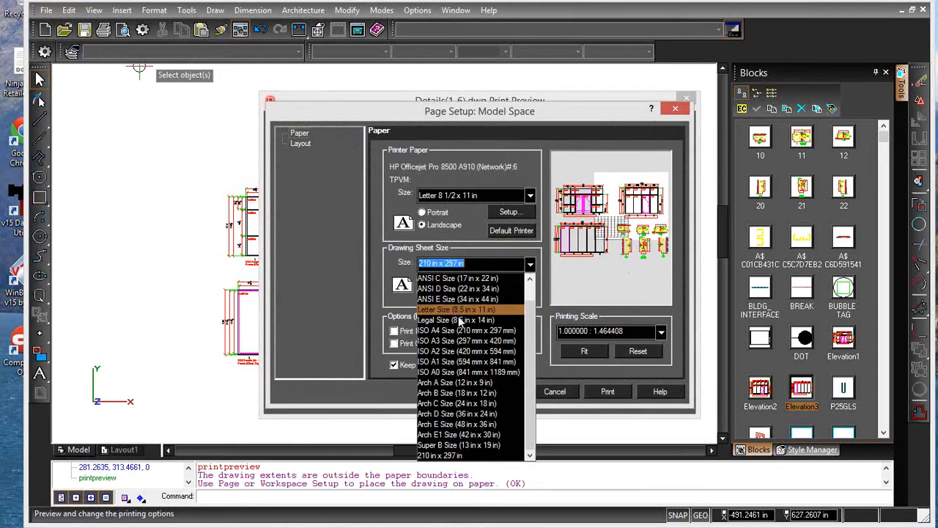
left_click(454, 310)
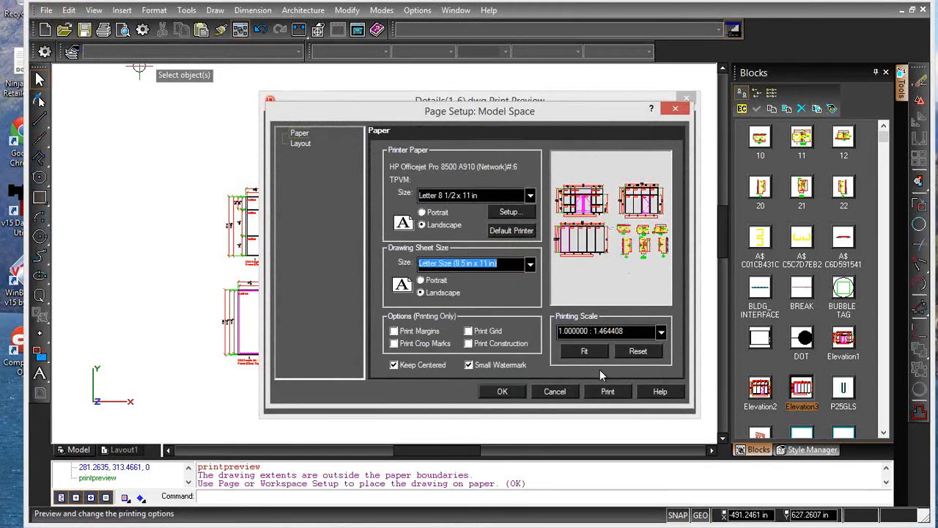
left_click(584, 351)
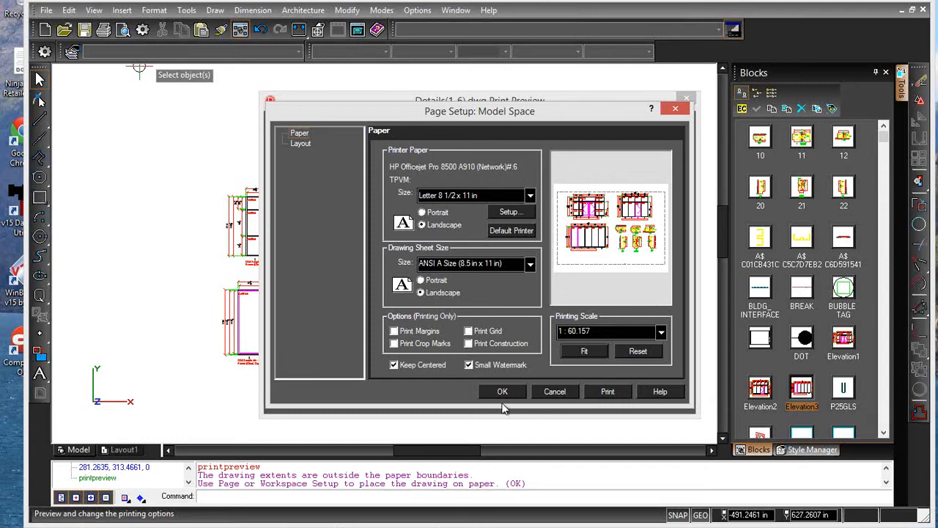
left_click(554, 392)
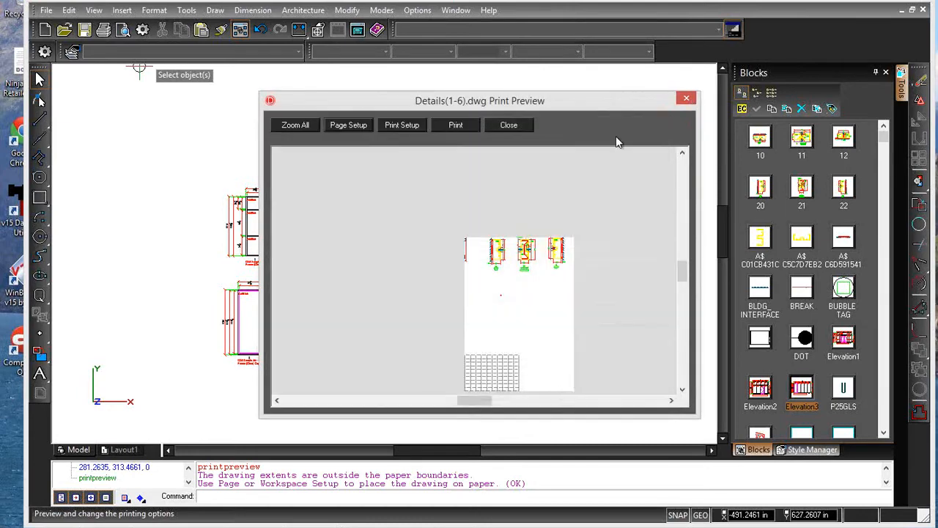
left_click(688, 99)
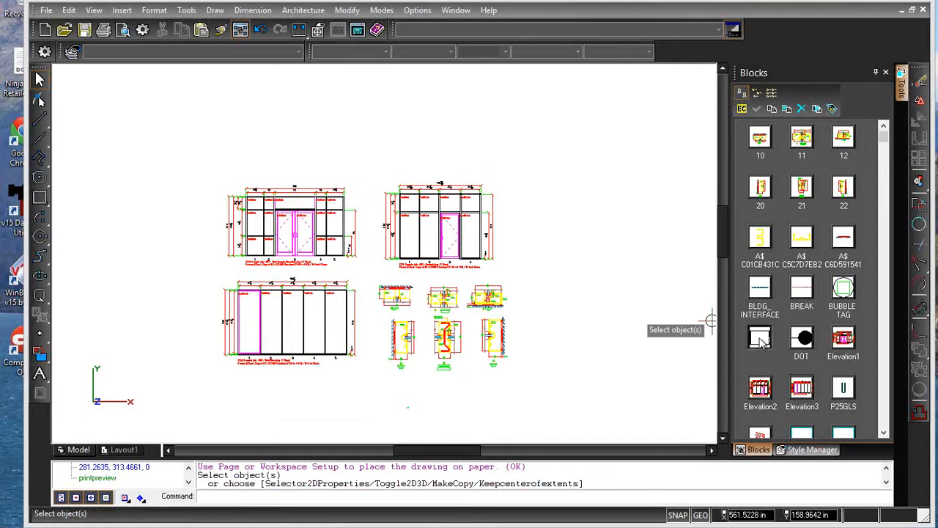
Insert the sheet border block at the upper-left corner of the elevations and scale it to about 606.5 by 408 in around the whole arrangement.
left_click(560, 237)
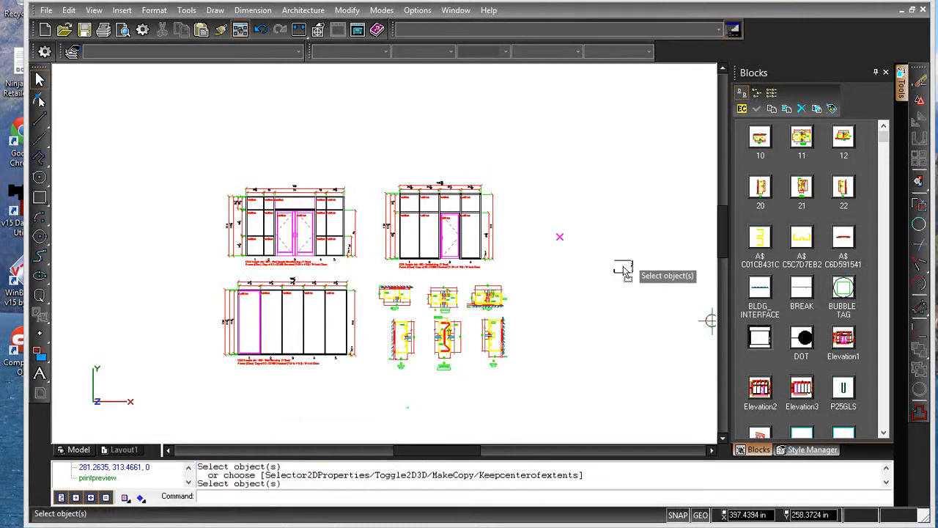
left_click(218, 178)
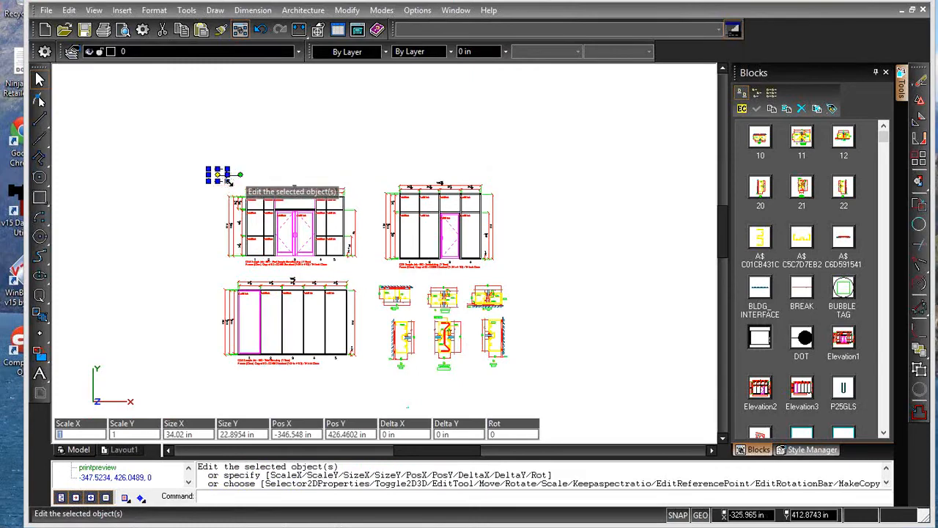
left_click(226, 180)
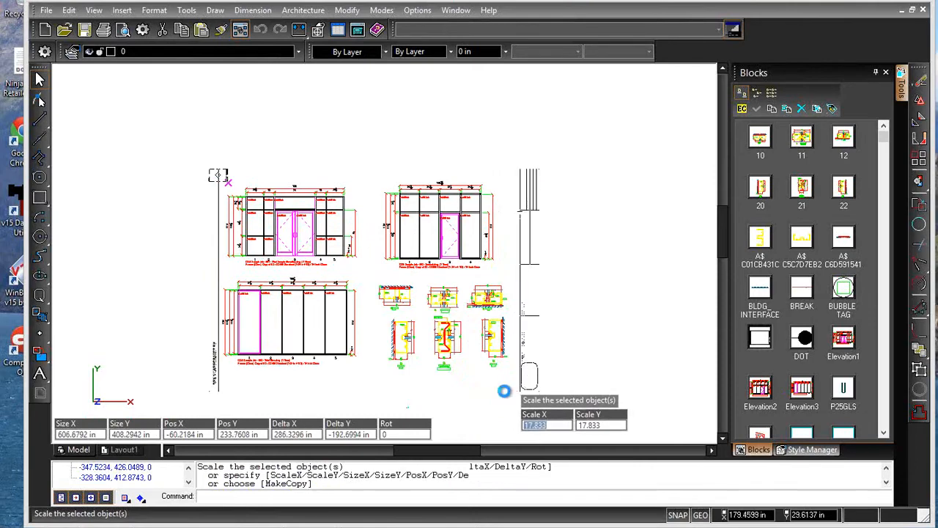
left_click(505, 391)
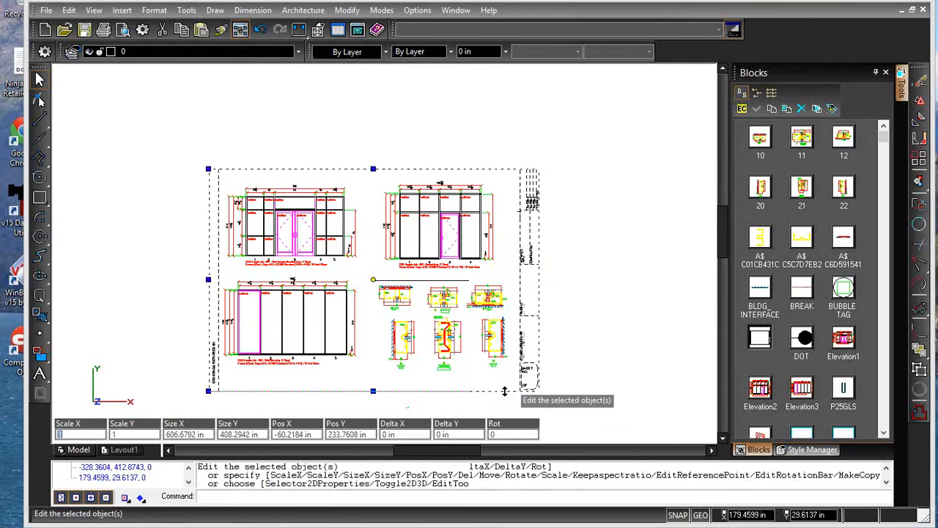
left_click(505, 390)
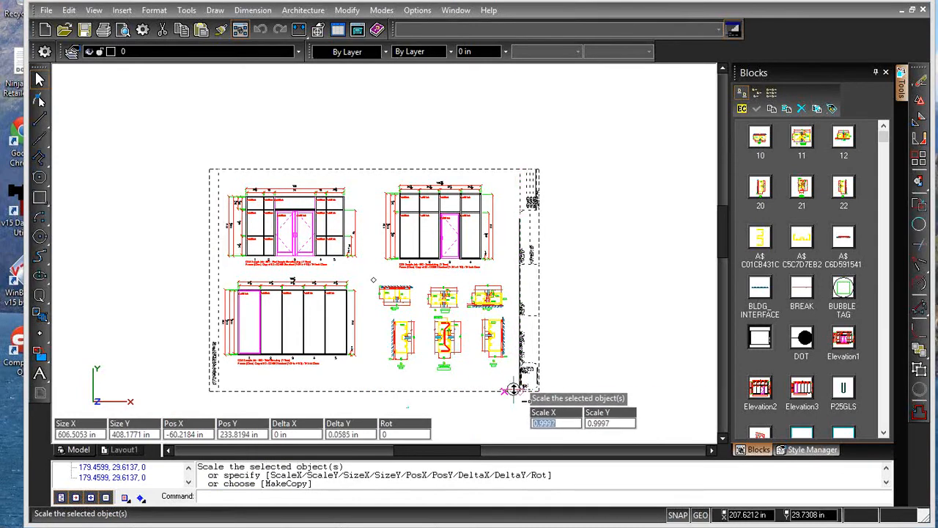
left_click(515, 390)
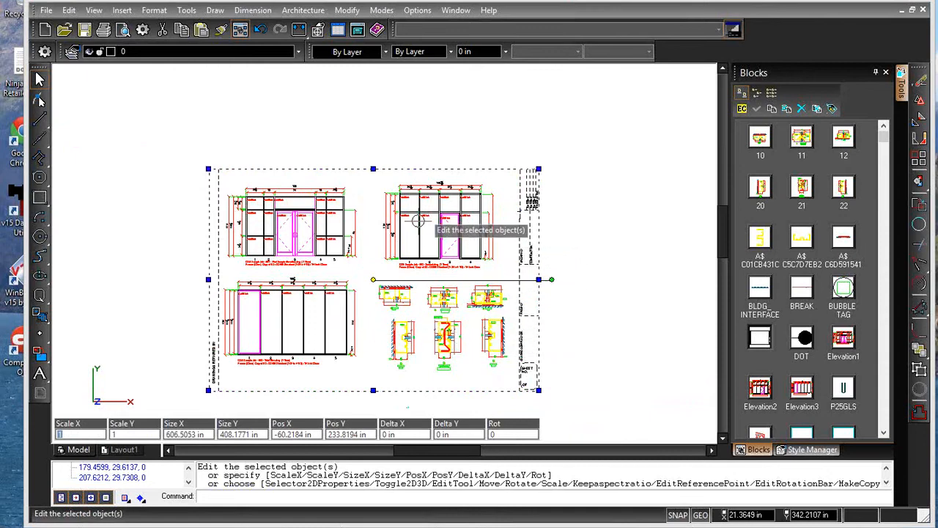
Preview the bordered drawing for printing, try a landscape Letter-size drawing sheet in the page setup, and fit the printing scale.
left_click(46, 10)
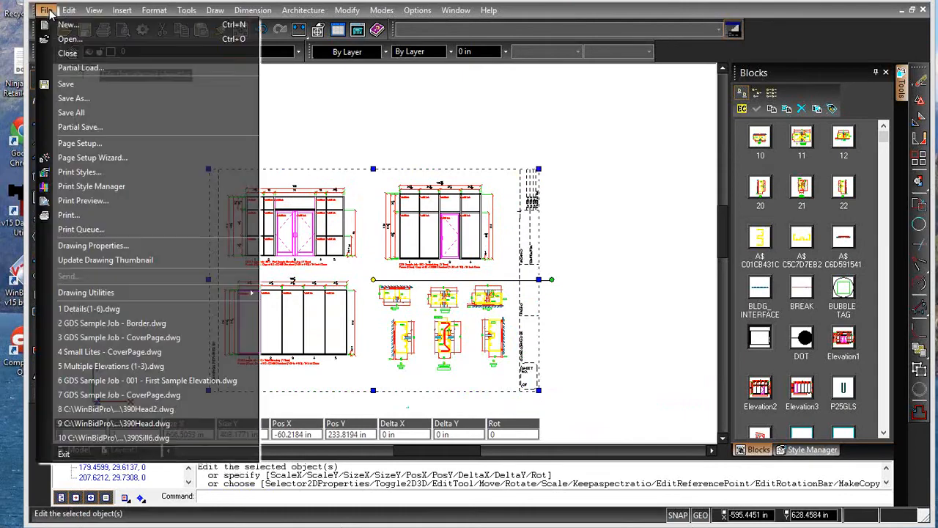
left_click(83, 204)
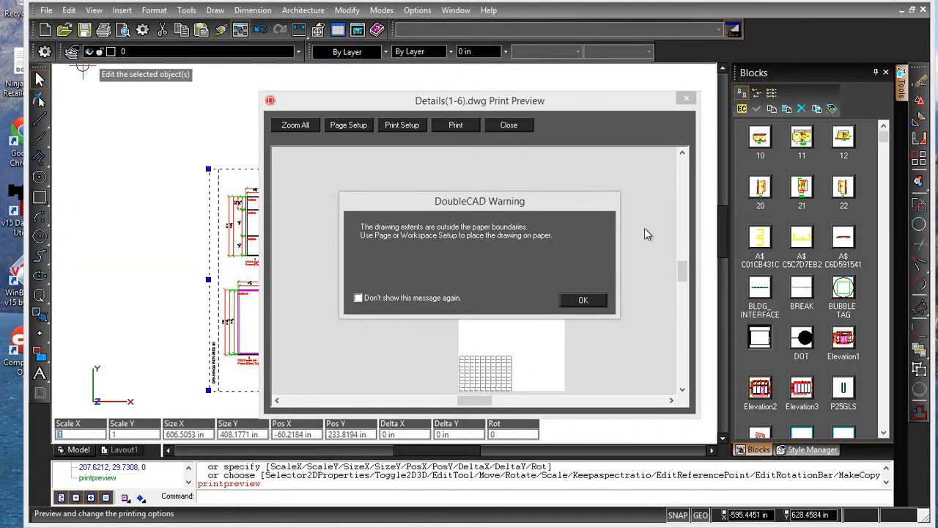
left_click(584, 300)
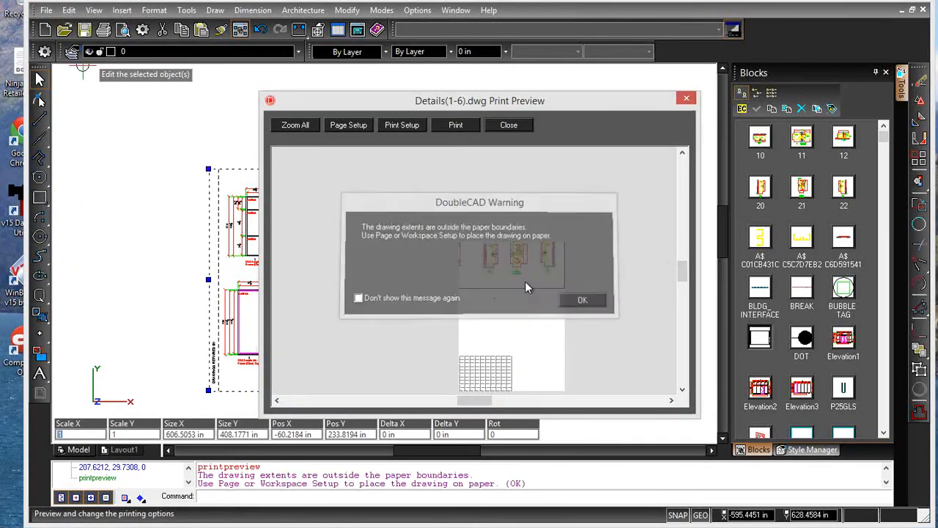
left_click(341, 129)
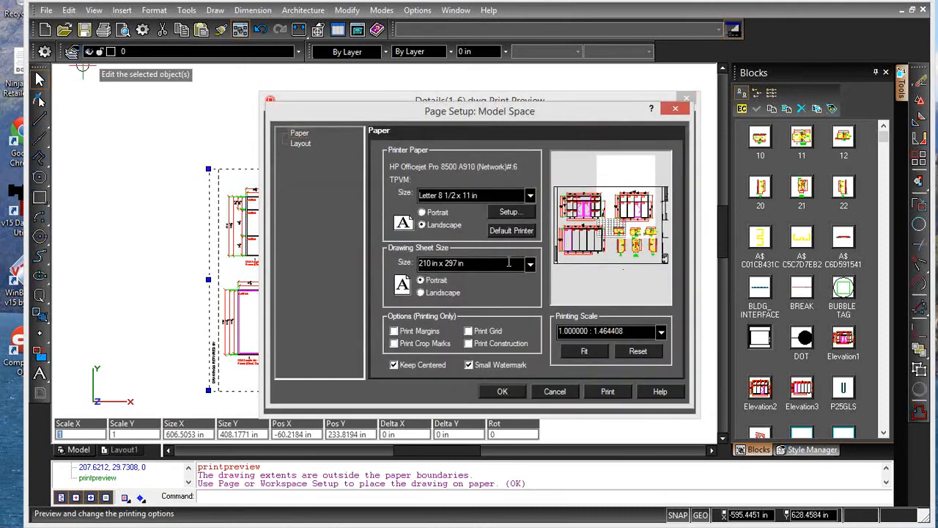
left_click(530, 268)
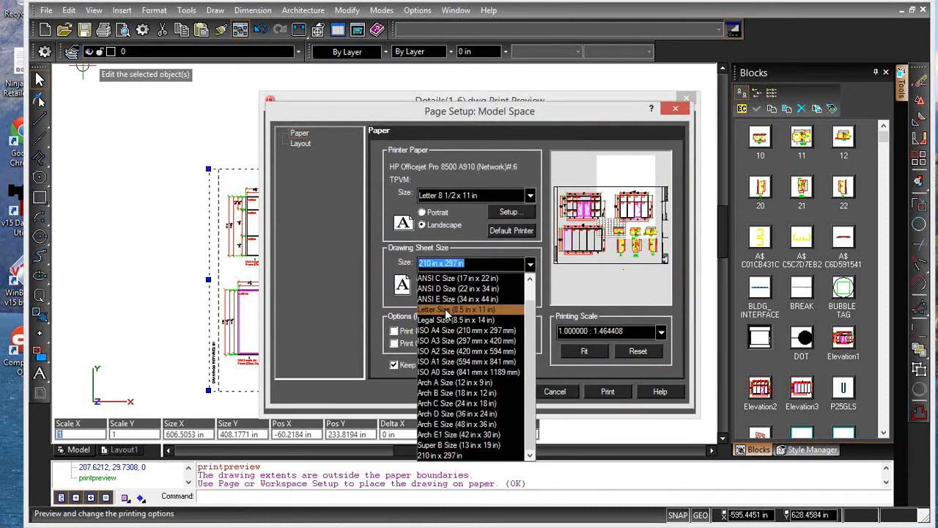
left_click(445, 311)
left_click(429, 292)
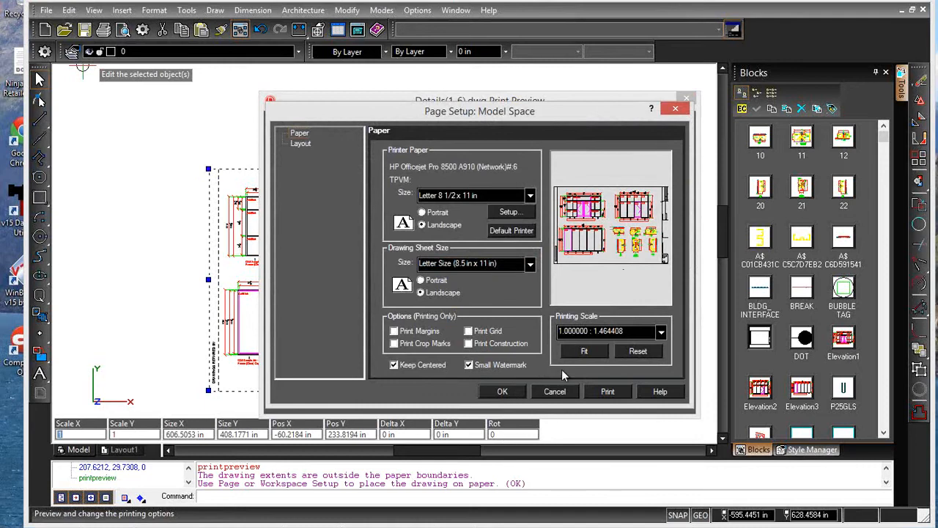
left_click(584, 352)
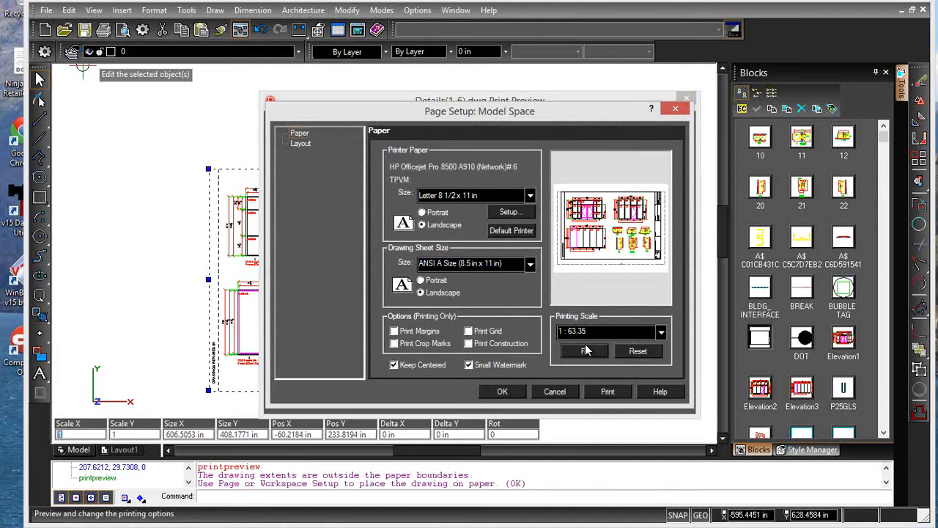
Try a printing scale of 1/4" = 1'-0", discard the page setup changes and close the print preview.
left_click(661, 332)
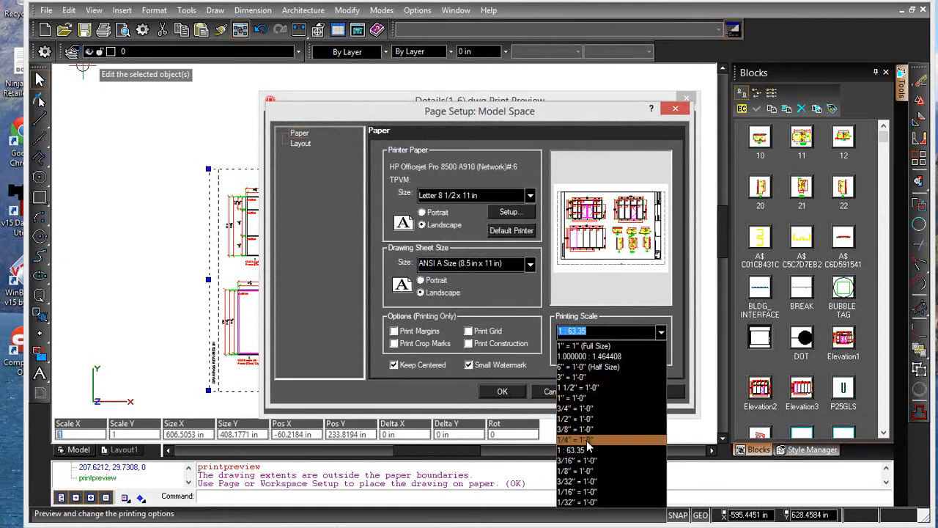
left_click(587, 440)
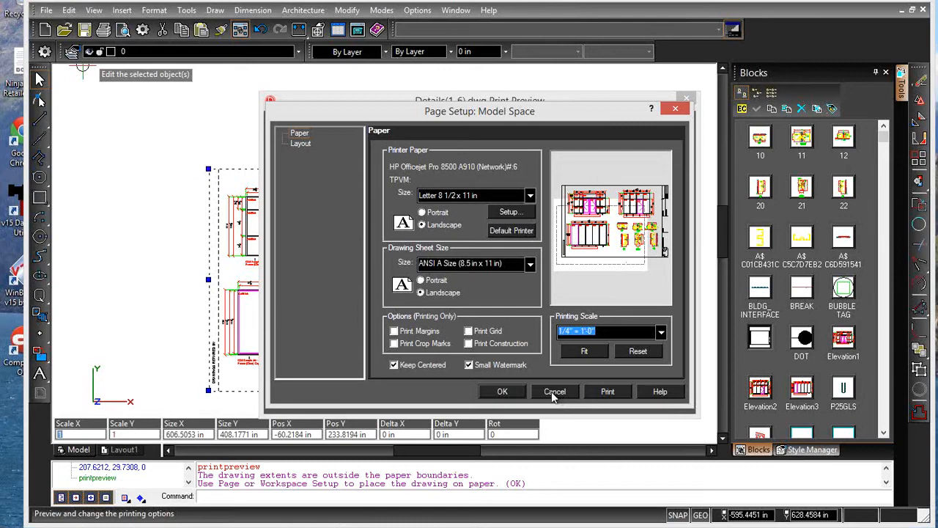
left_click(546, 394)
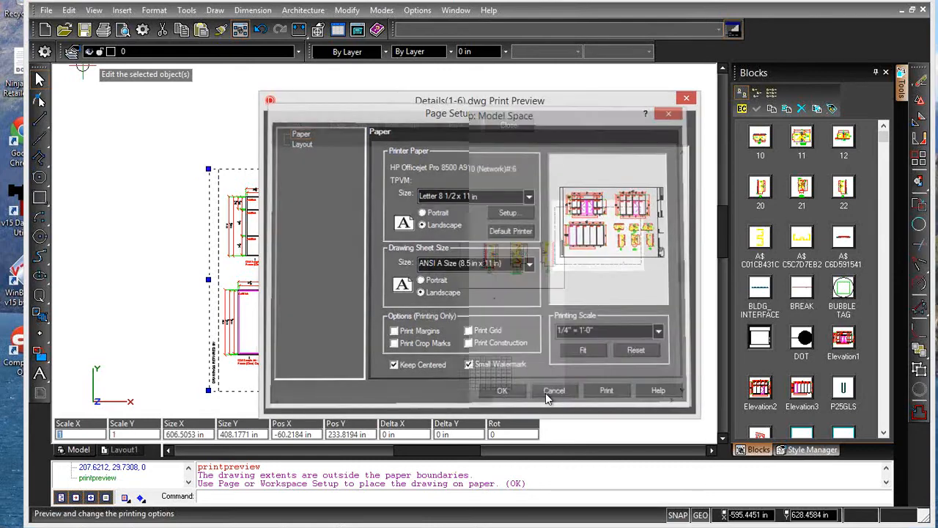
left_click(687, 98)
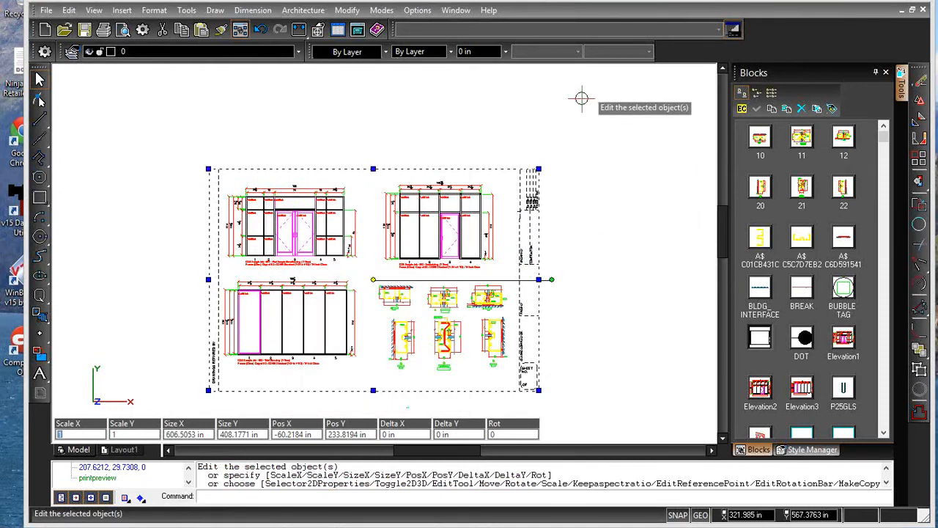
Close Details(1-6).dwg without saving its changes and start opening another drawing.
left_click(925, 9)
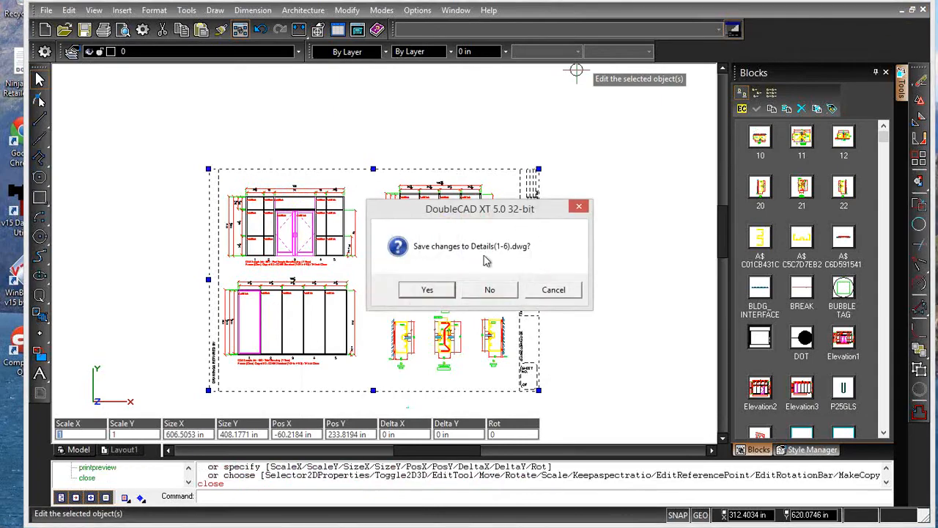
left_click(489, 291)
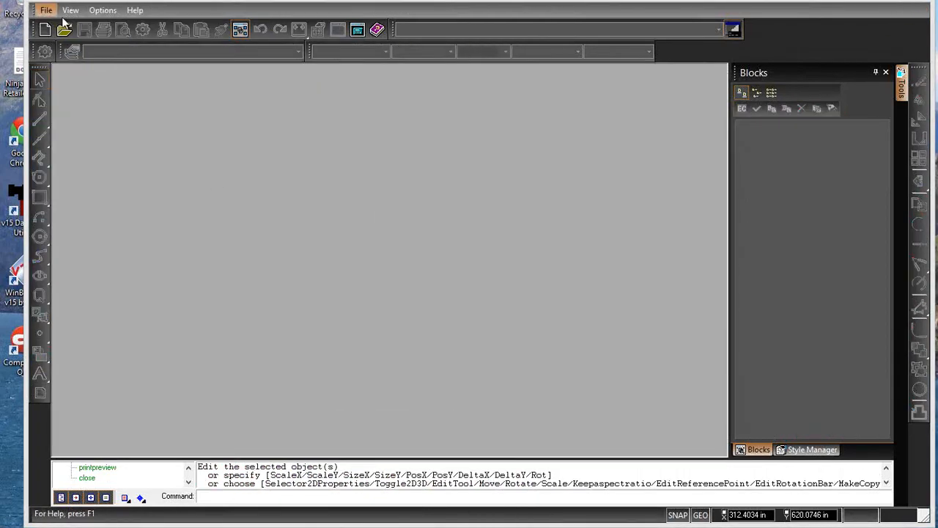
left_click(64, 30)
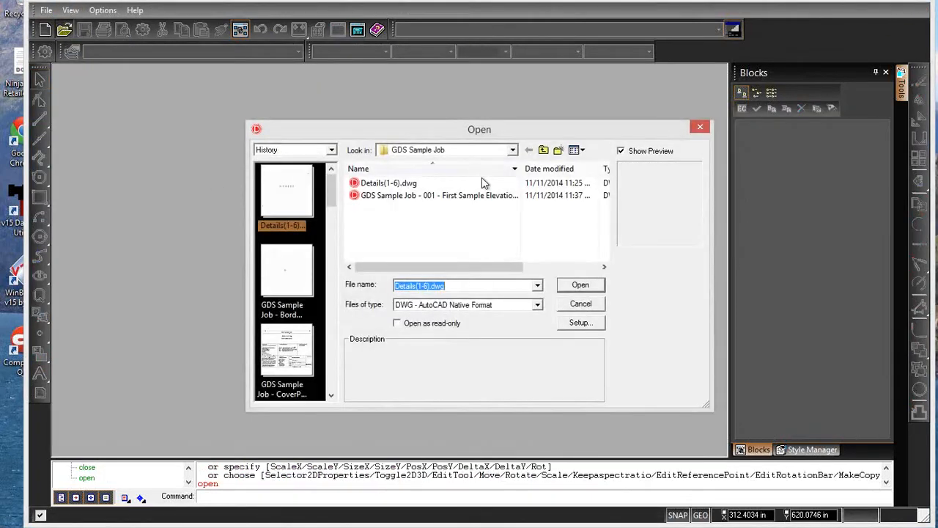
Browse up from GDS Sample Job to the Trulite folder and select the GDS Detail Drawings folder.
left_click(543, 150)
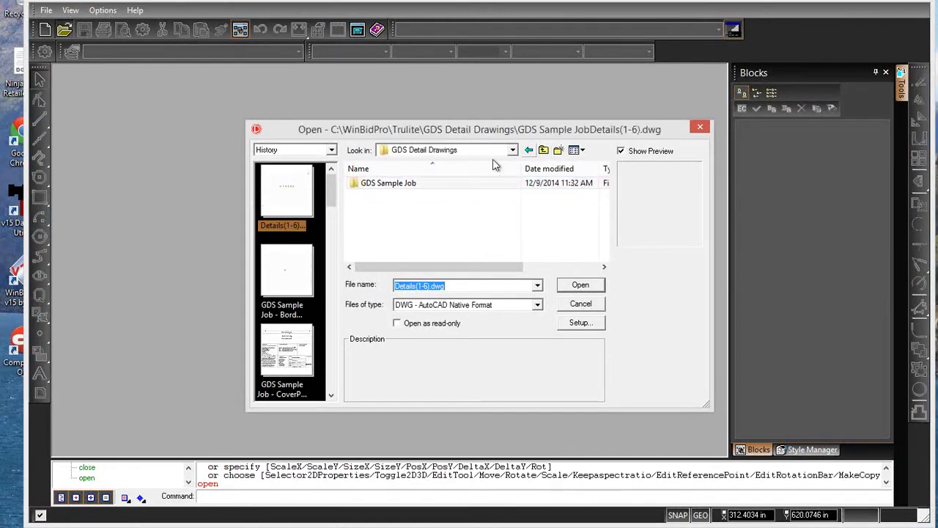
left_click(400, 184)
left_click(543, 151)
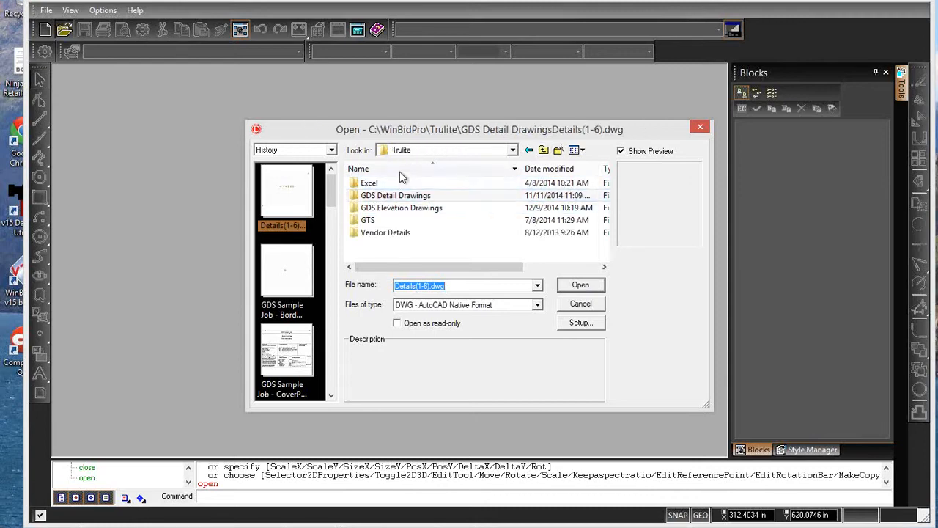
left_click(396, 196)
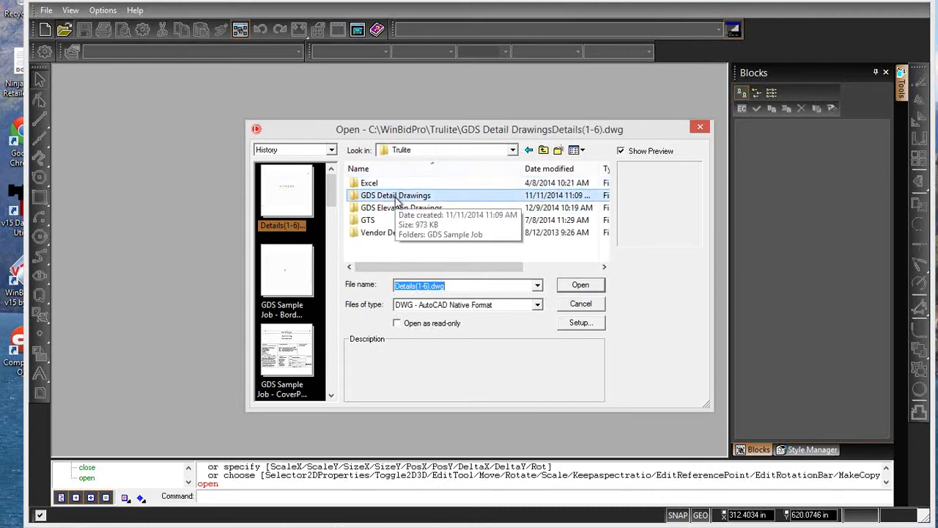
Switch to File Explorer, browse the C: drive to WinBidPro\Trulite to examine the drawing folders, and return to the Open dialog.
left_click(154, 526)
left_click(155, 497)
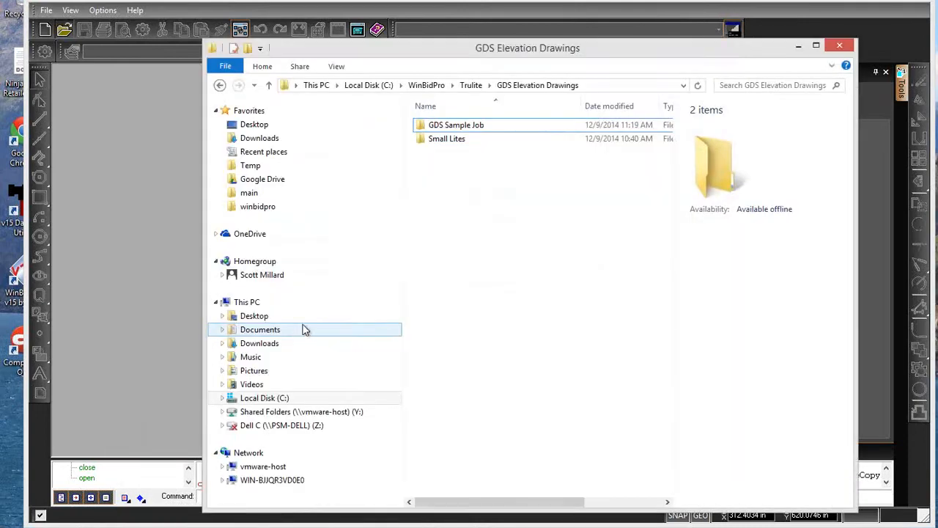
left_click(284, 398)
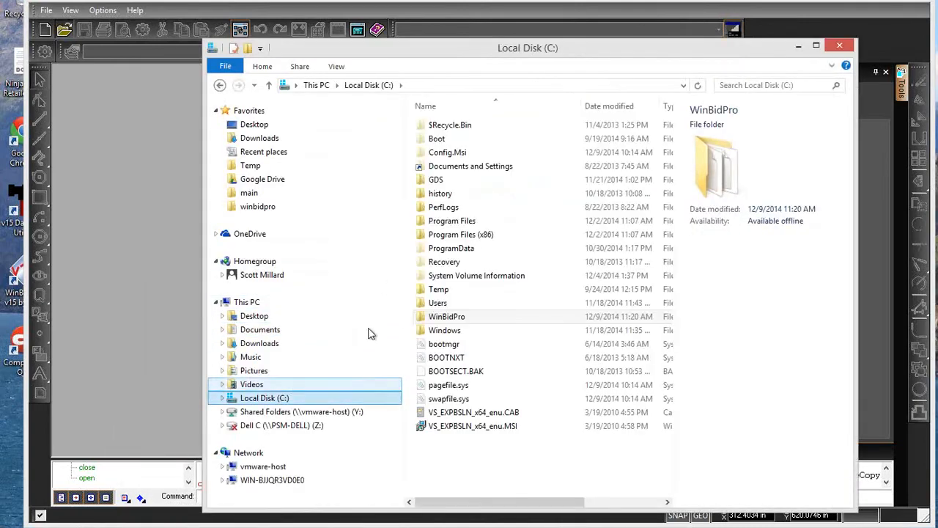
double_click(445, 317)
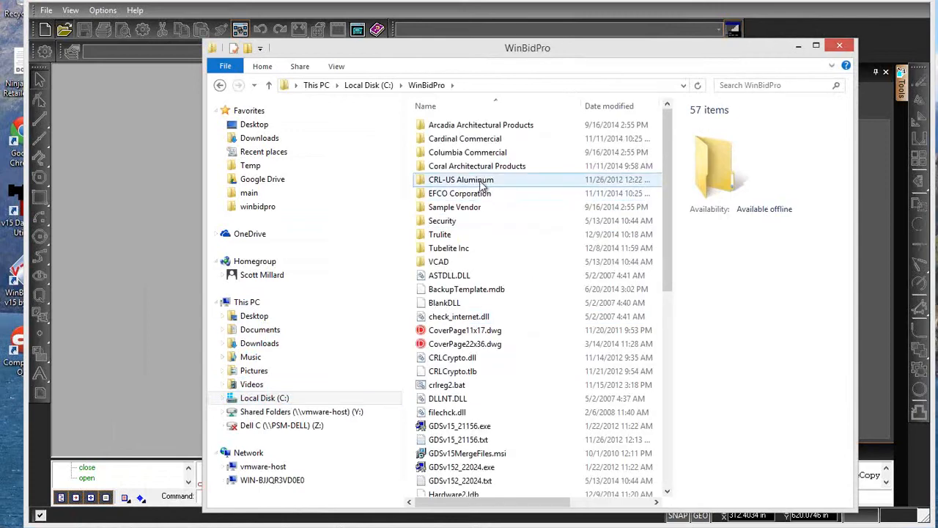
double_click(442, 235)
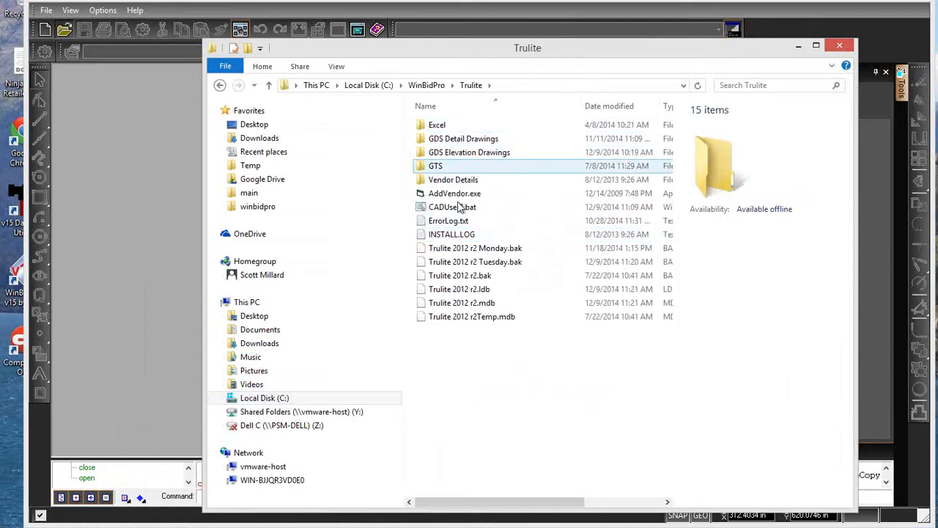
mouse_move(765, 53)
left_mouse_down()
mouse_move(747, 213)
mouse_move(753, 279)
mouse_move(777, 57)
left_mouse_up()
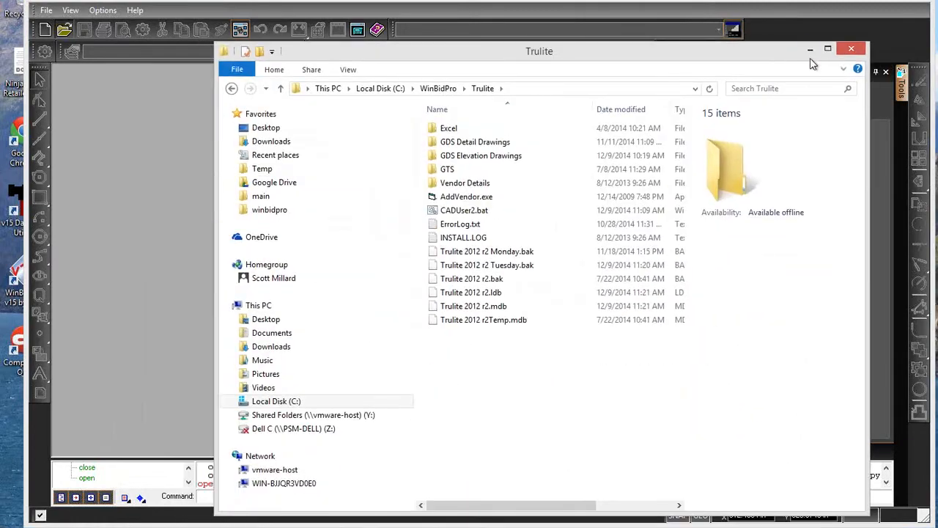
left_click(811, 51)
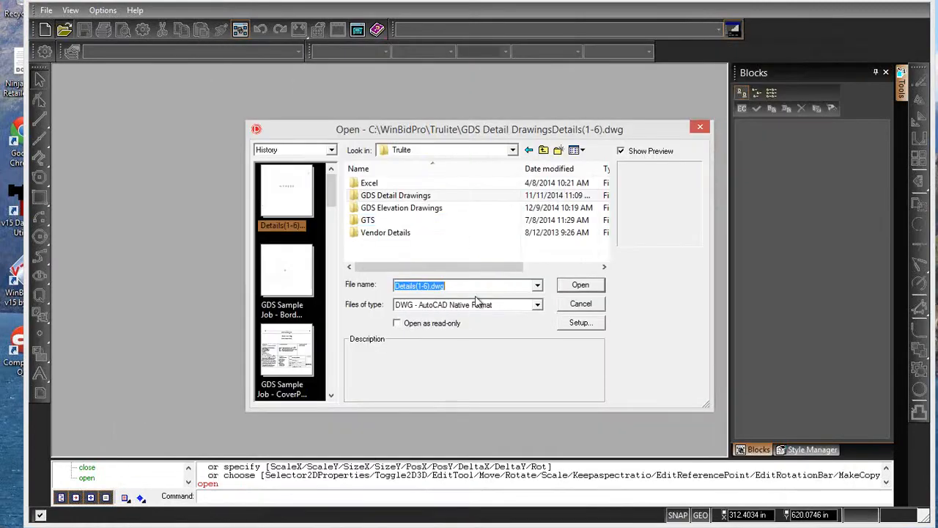
Open GDS Sample Job - Border.dwg from GDS Elevation Drawings\GDS Sample Job and close it again.
double_click(403, 210)
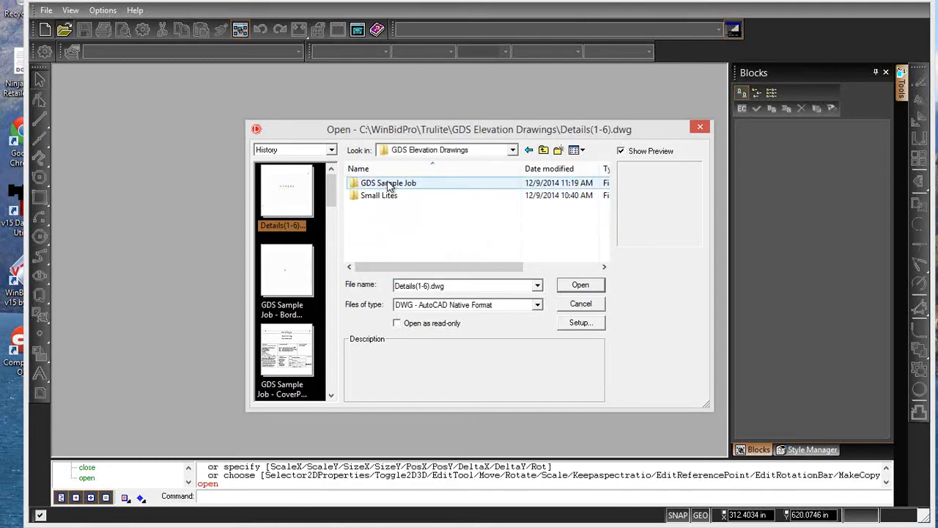
left_click(388, 185)
double_click(388, 185)
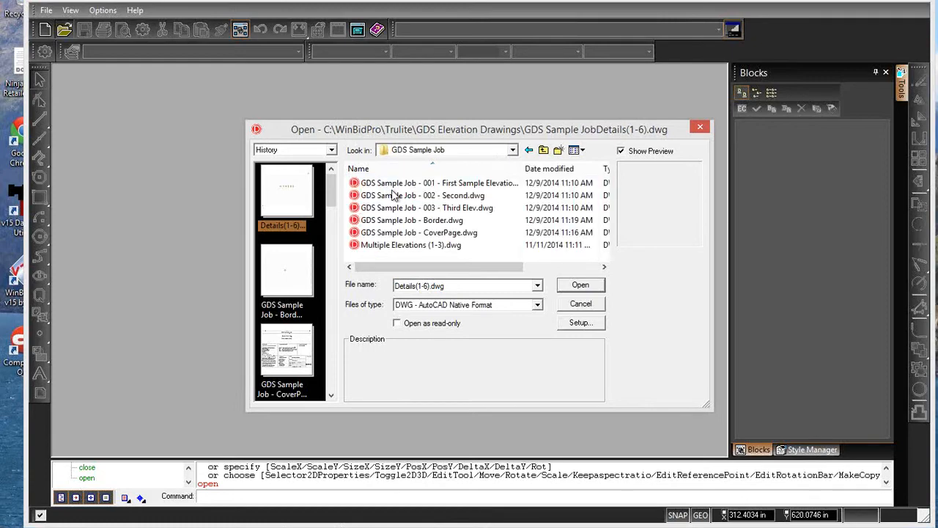
double_click(443, 222)
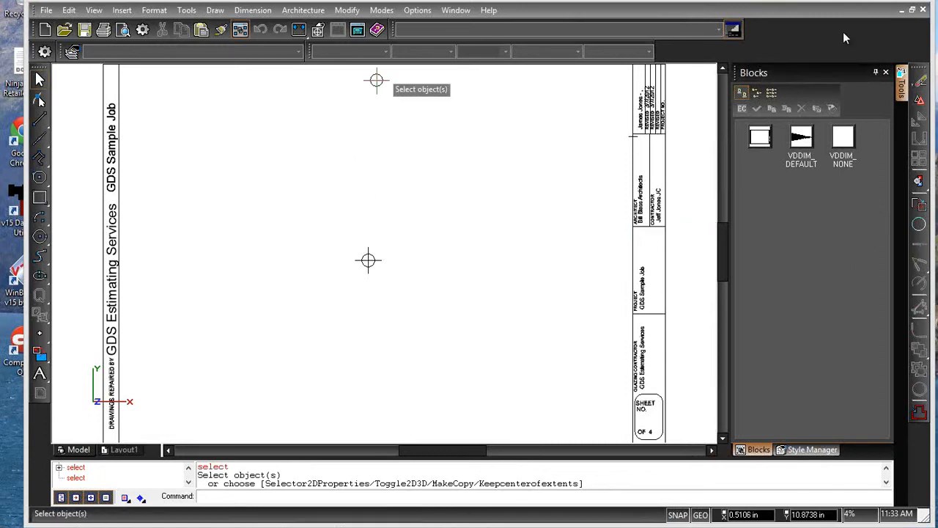
left_click(924, 9)
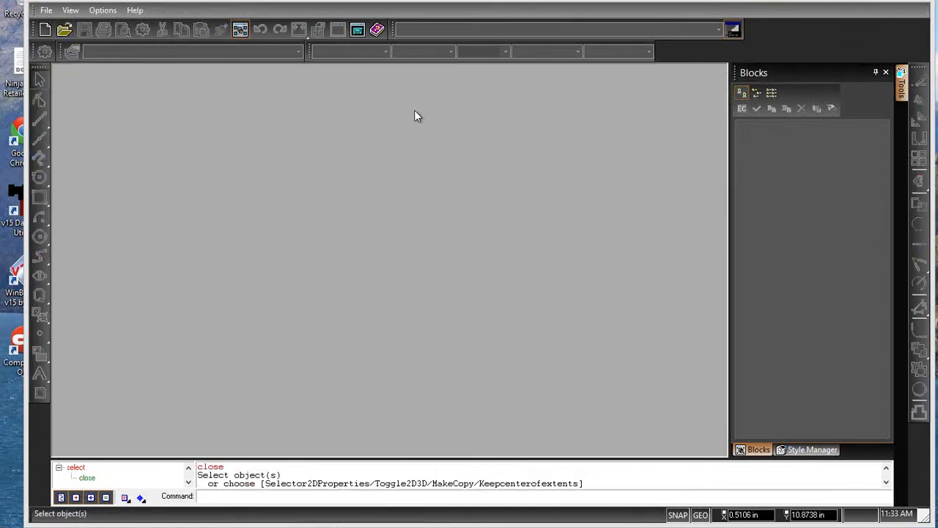
Open the drawing GDS Sample Job - 001 - First Sample Elevation.dwg and view the whole elevation.
left_click(65, 30)
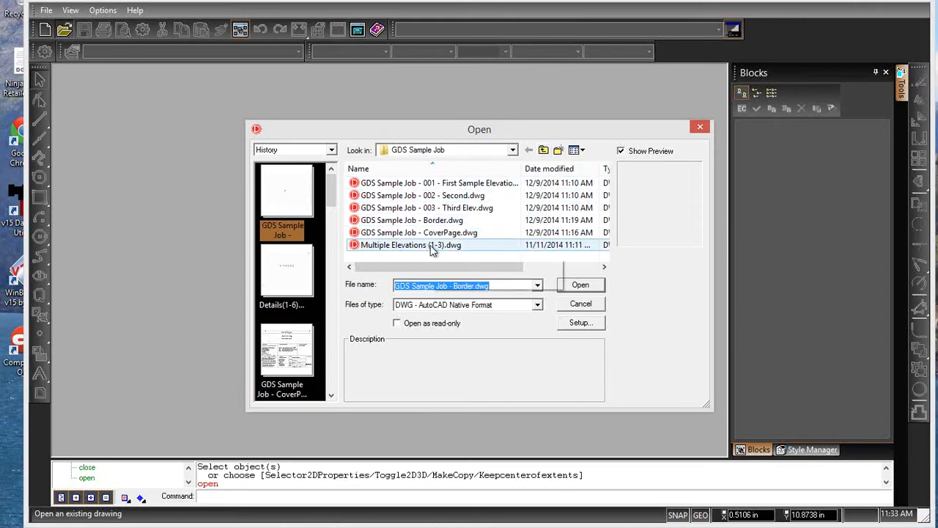
double_click(447, 184)
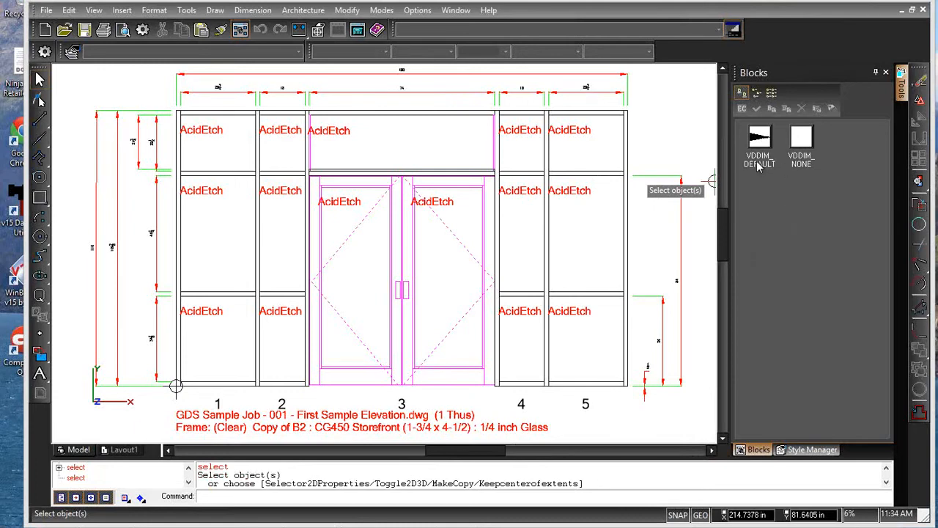
left_click(723, 70)
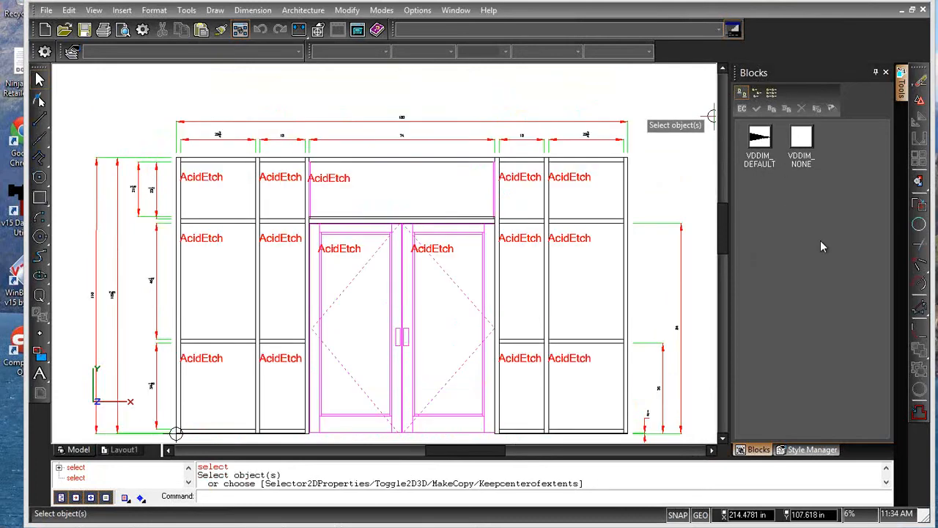
left_click(724, 439)
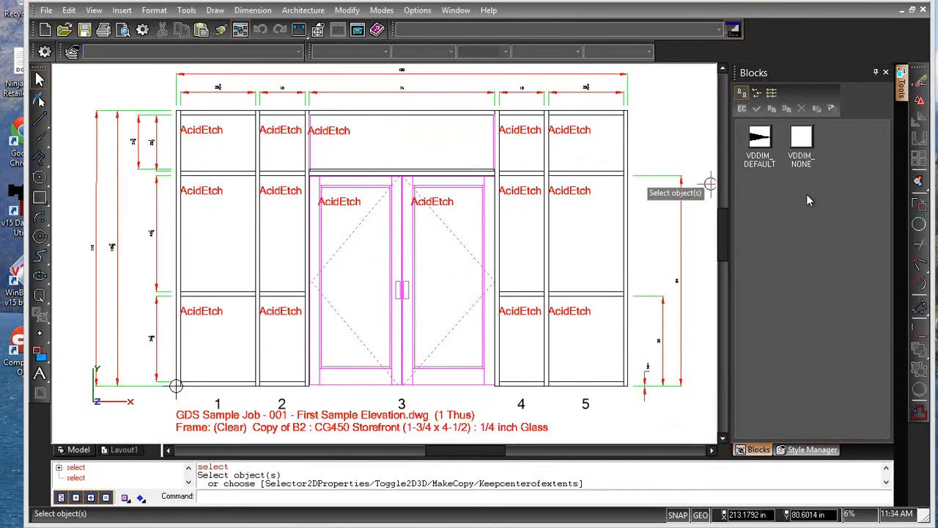
Open GDS Sample Job - Border.dwg alongside the elevation drawing and show the entire sheet border.
left_click(63, 27)
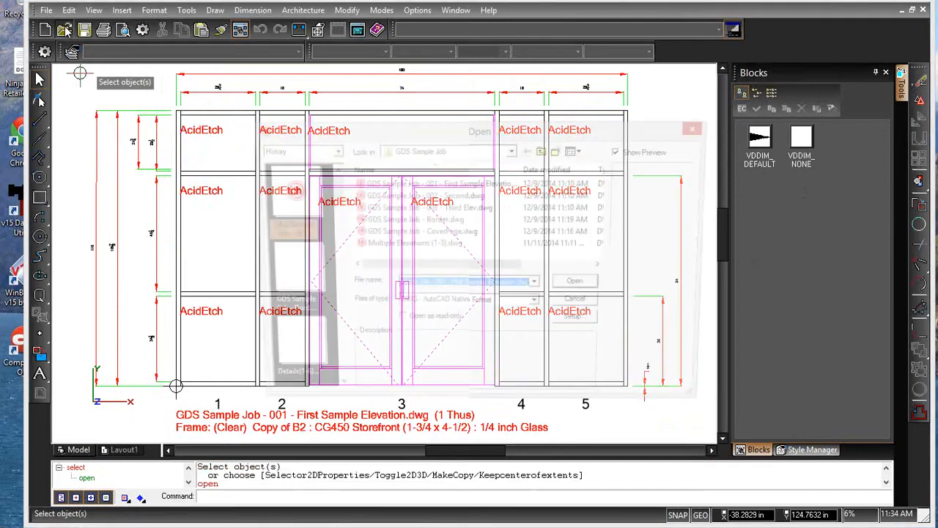
double_click(442, 221)
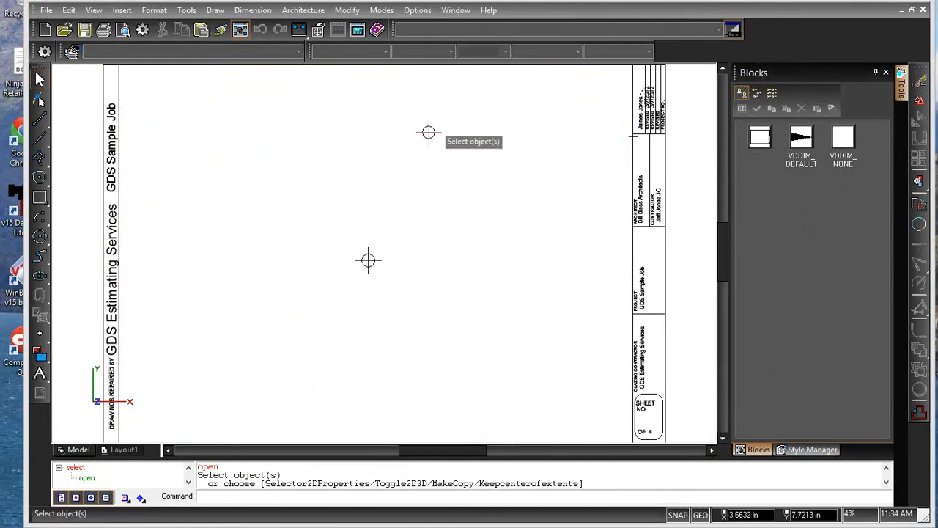
scroll(370, 184, "down", 5)
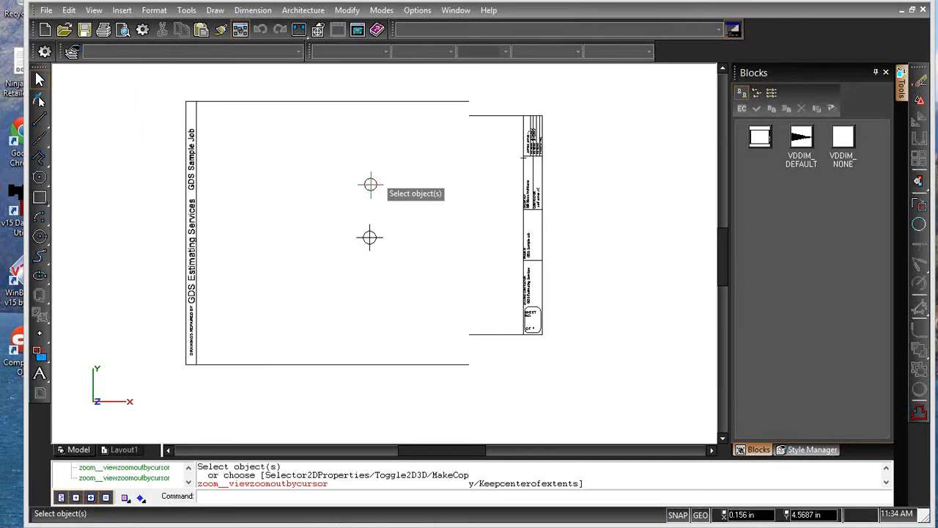
scroll(370, 184, "up", 1)
scroll(370, 184, "up", 1)
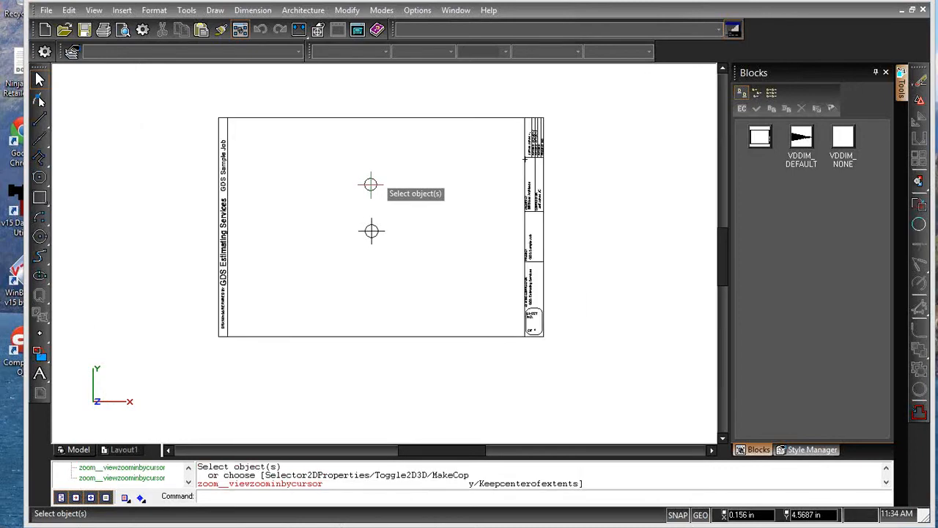
scroll(370, 184, "up", 1)
scroll(370, 184, "down", 3)
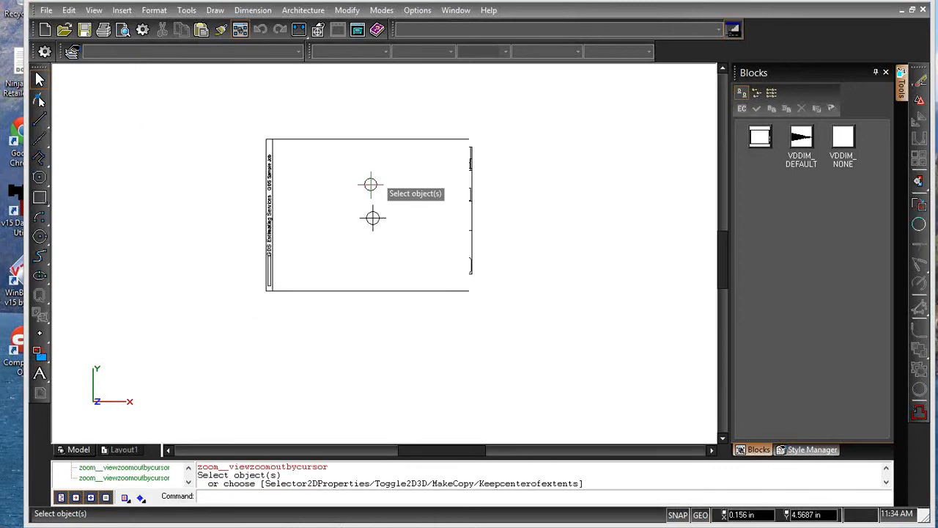
scroll(371, 184, "down", 2)
scroll(371, 170, "up", 1)
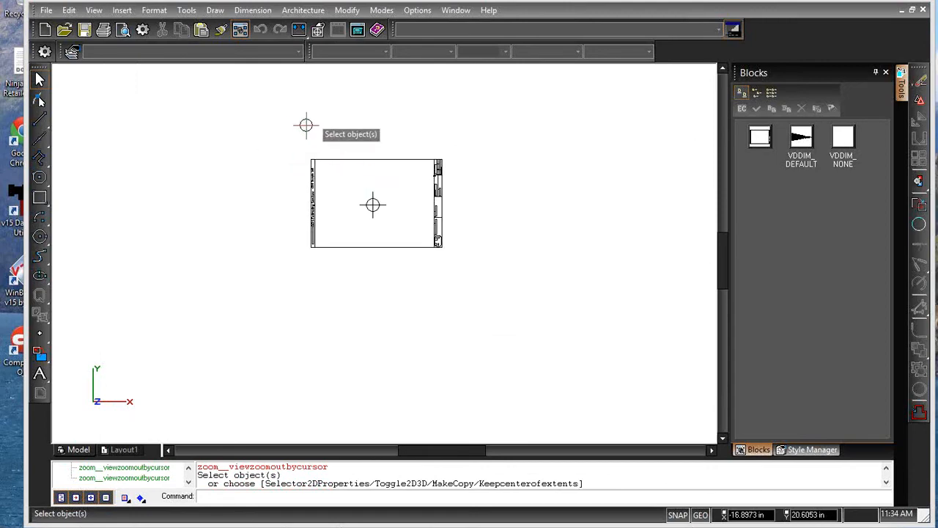
Return to the open First Sample Elevation drawing and cancel the running command with "cancel".
left_click(459, 10)
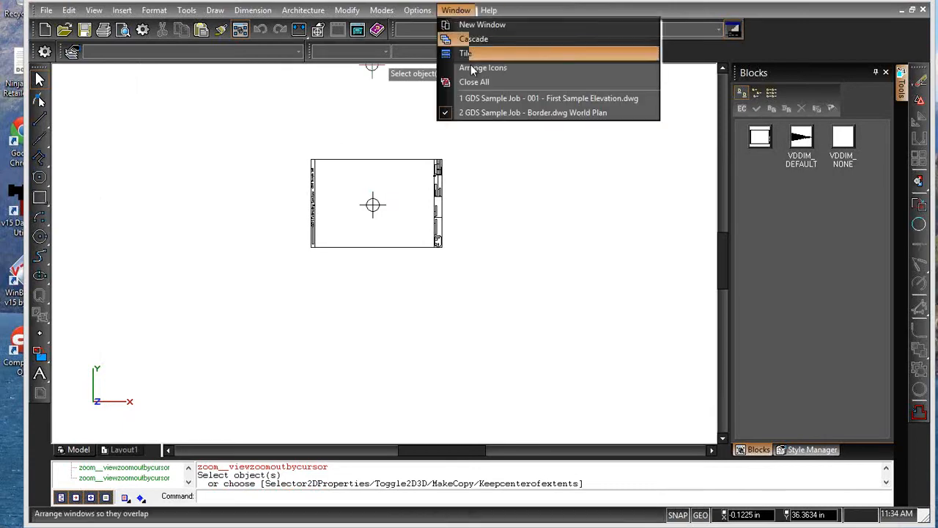
left_click(496, 98)
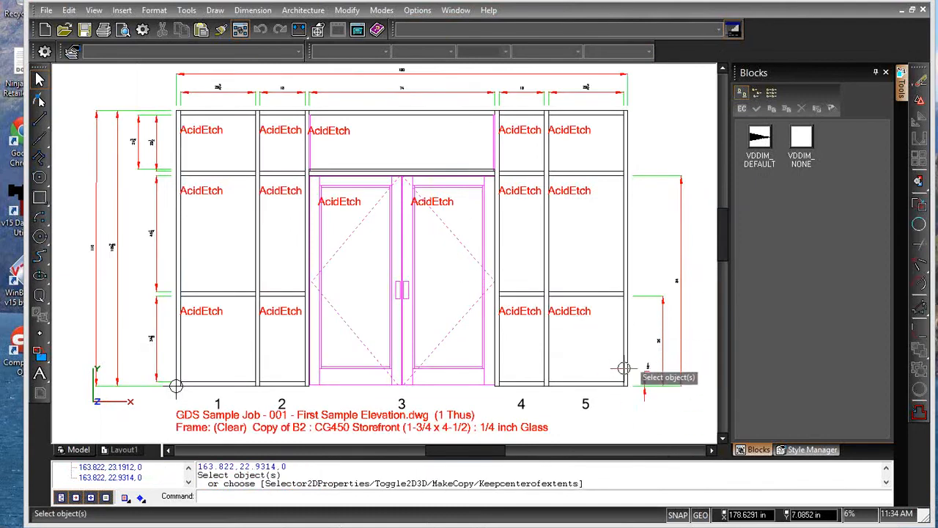
left_click(691, 107)
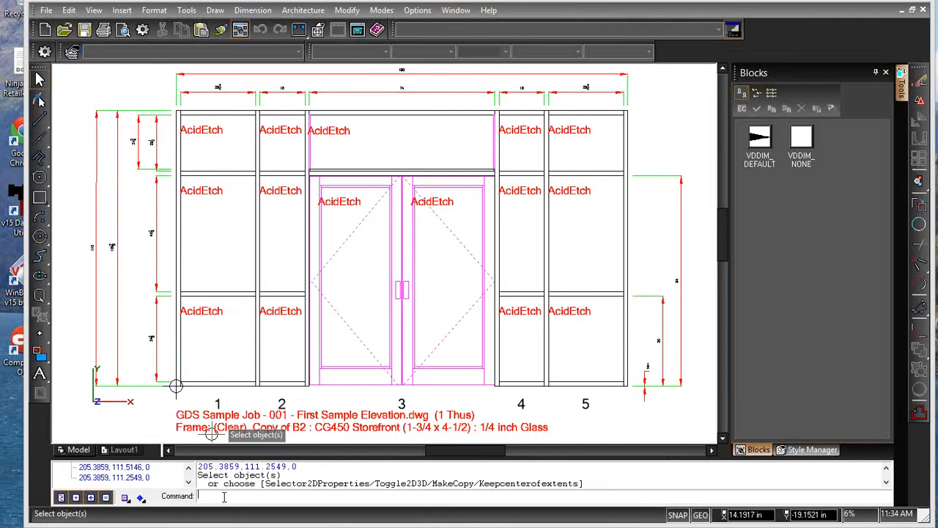
key("Escape")
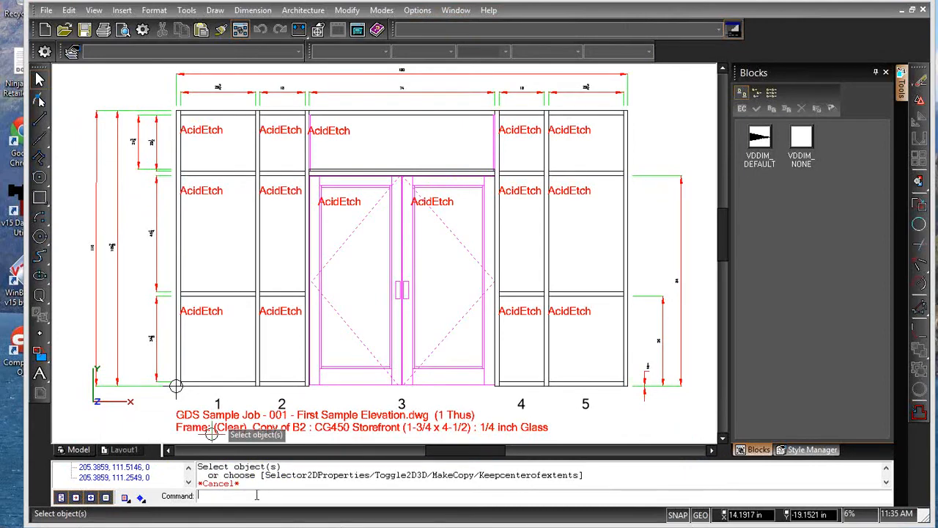
type("cancel")
key("Return")
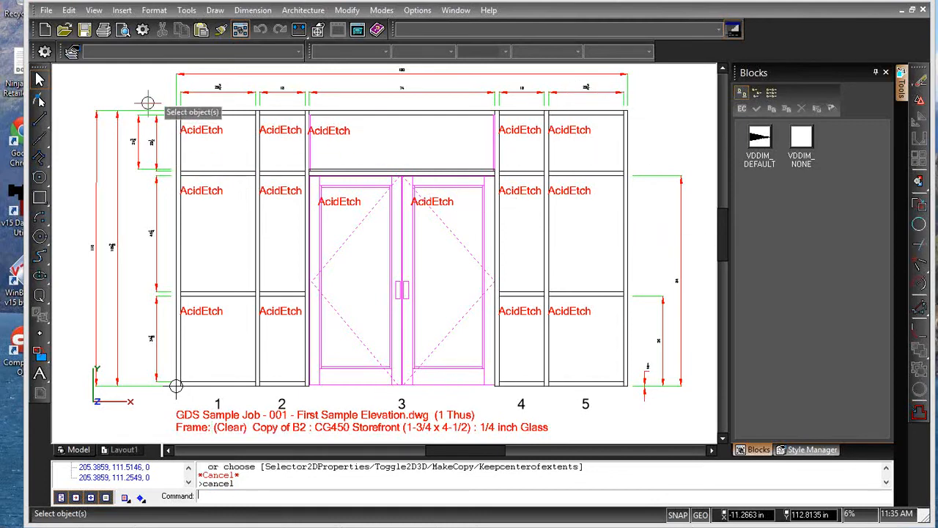
Select the left door's AcidEtch label, pick one of the overlapping polylines between the two doors, and clear the selection.
scroll(147, 101, "down", 2)
left_click(277, 171)
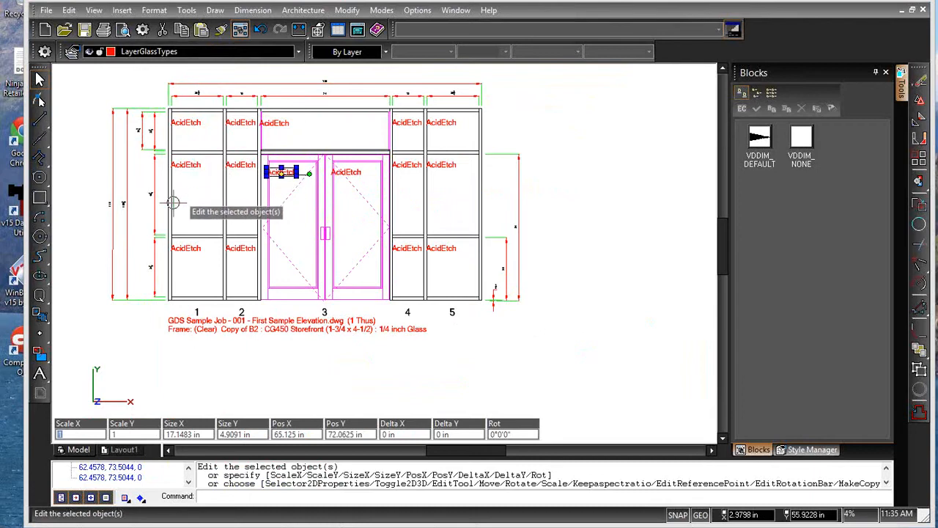
left_click(328, 235)
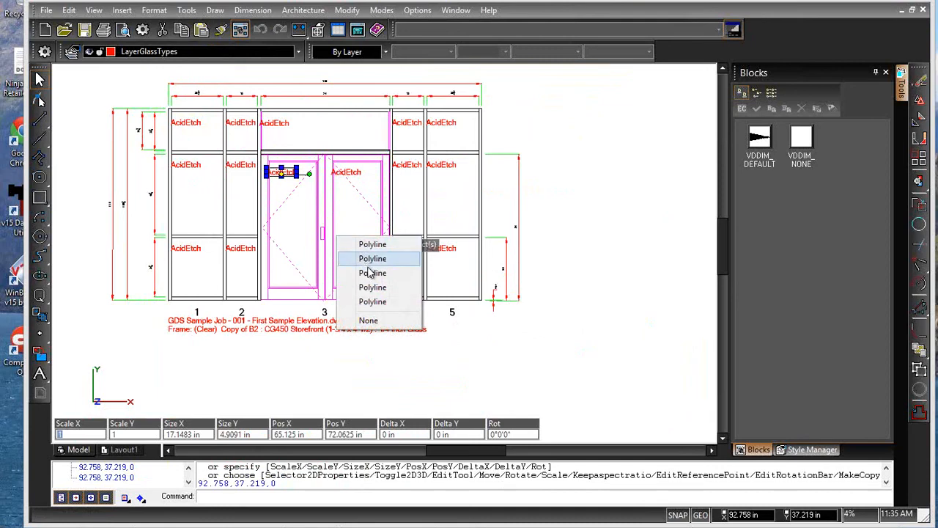
left_click(371, 286)
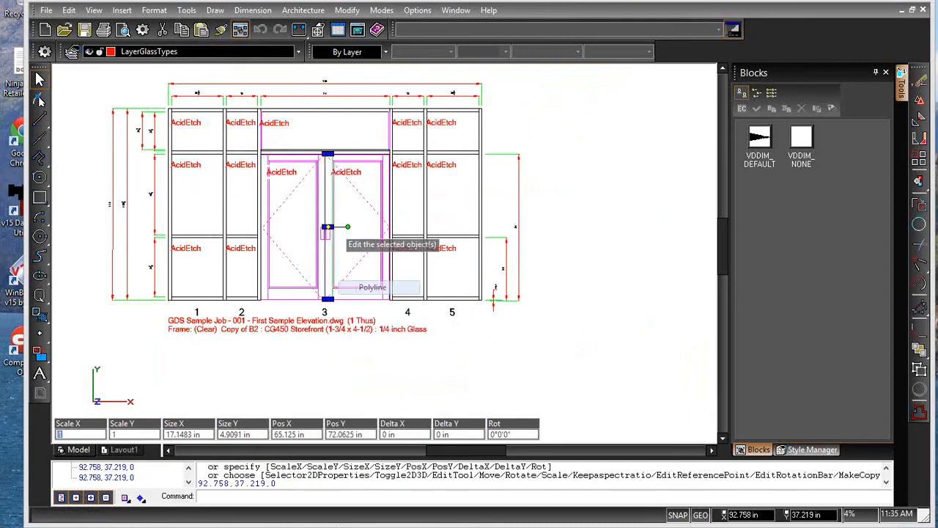
left_click(384, 383)
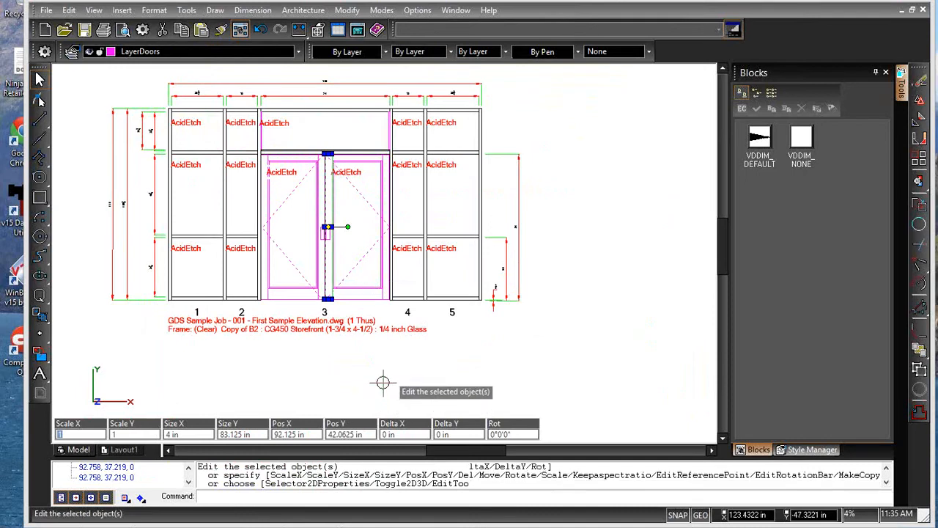
Make a group of the entire elevation with its dimensions, glass labels and title text, and select it as one object.
left_click(108, 71)
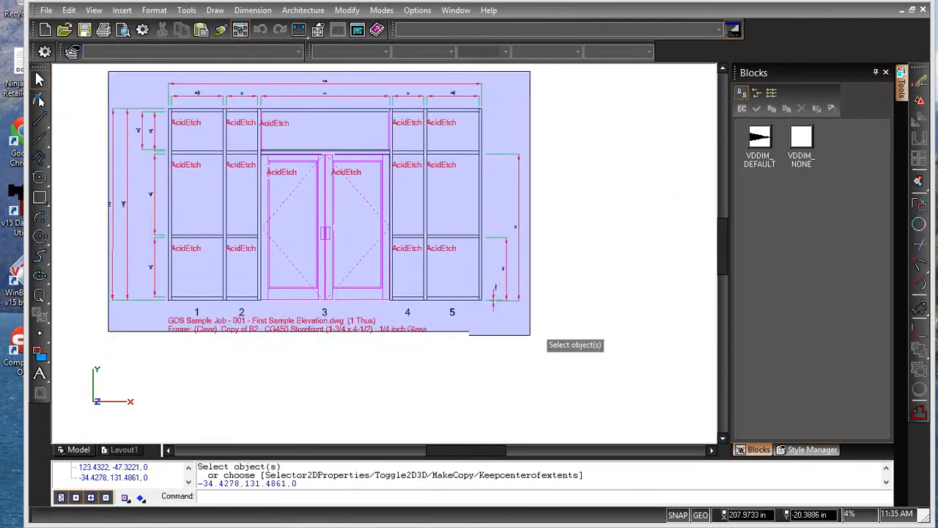
left_click(538, 351)
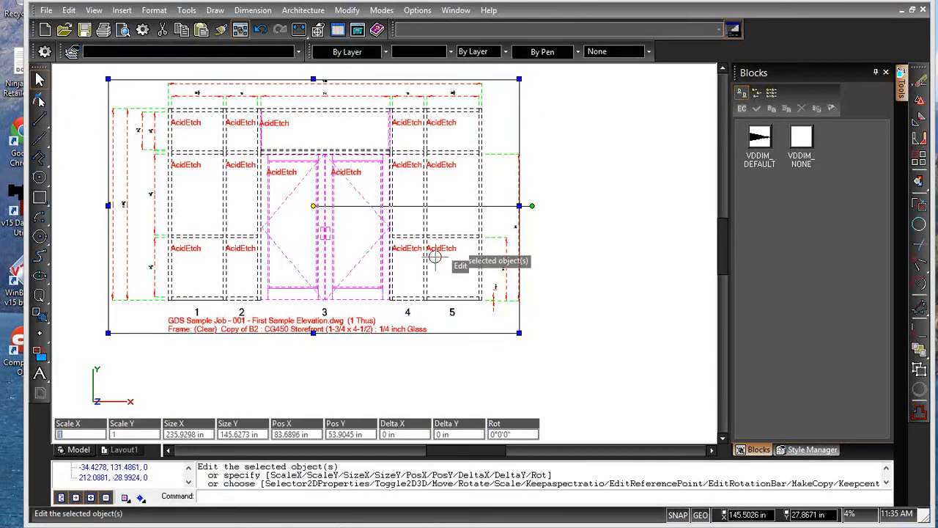
left_click(155, 11)
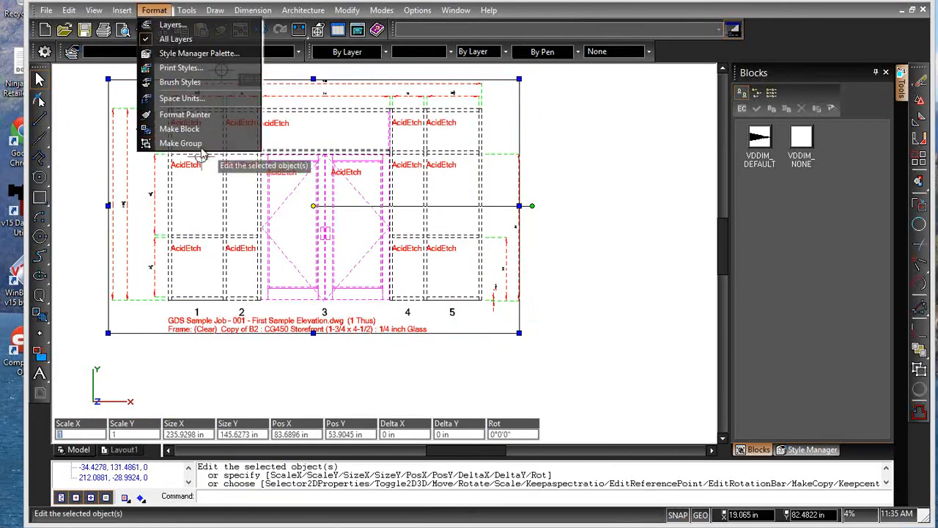
left_click(181, 143)
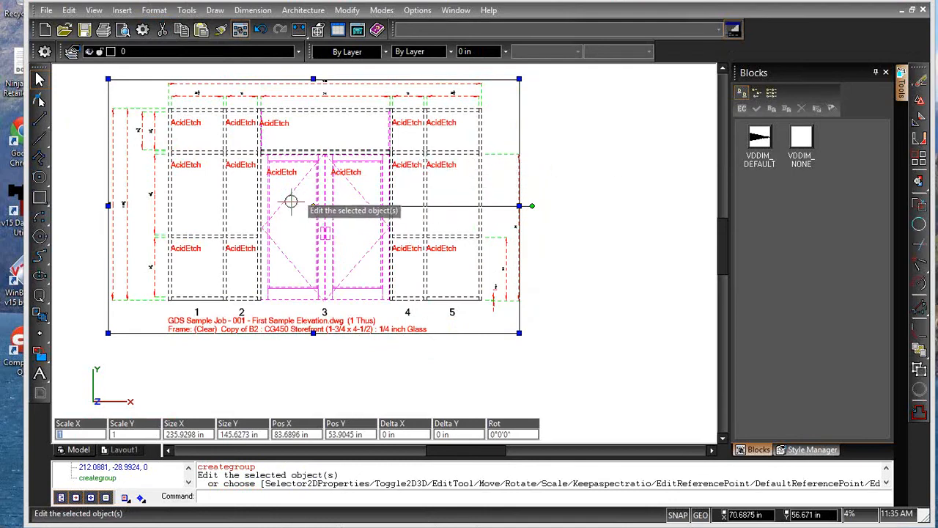
left_click(313, 399)
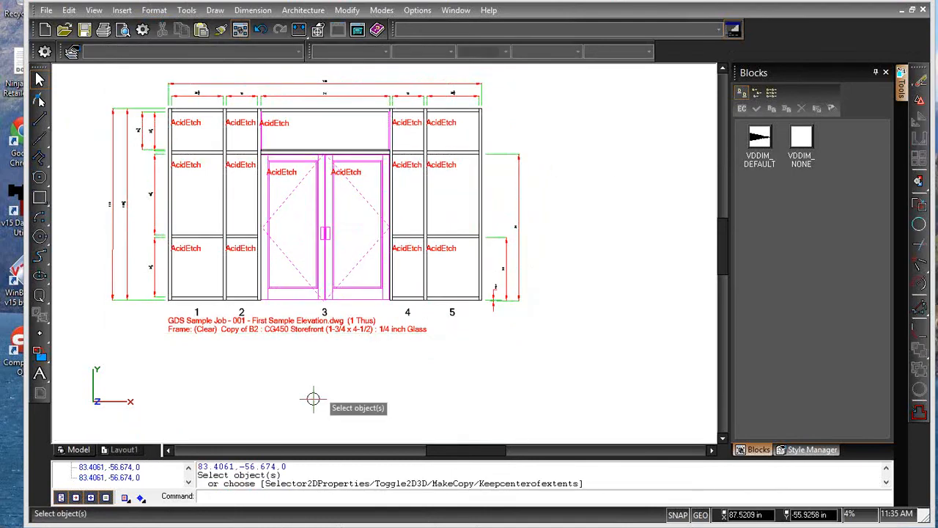
left_click(322, 209)
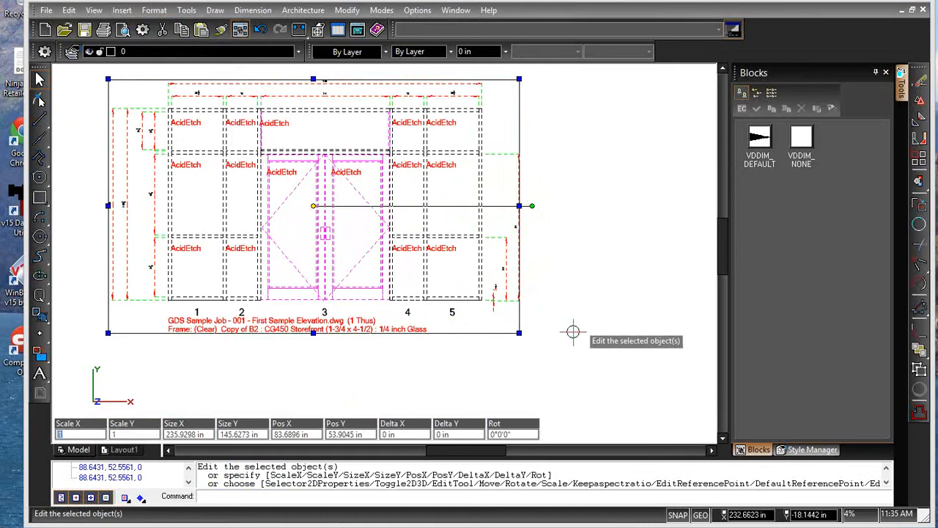
Move the grouped elevation about 30 in to the right and 19 in down in the drawing.
left_click(606, 288)
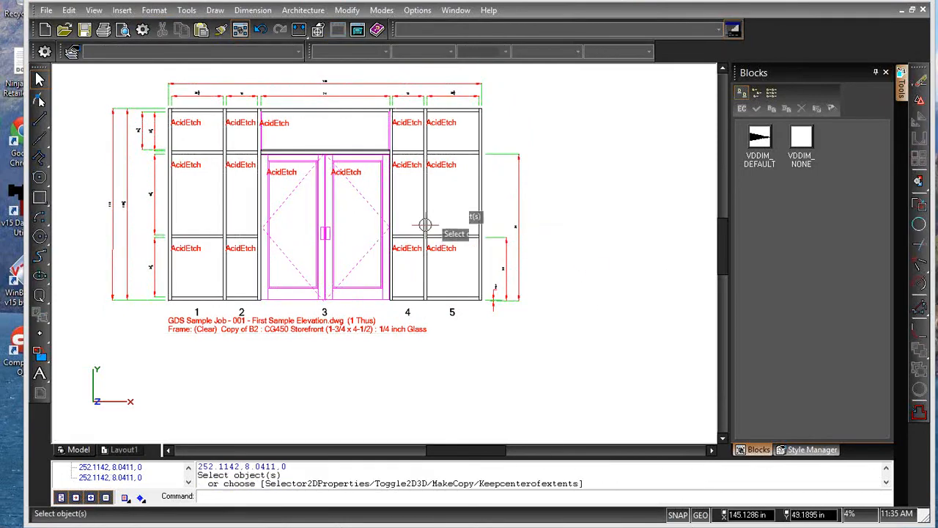
left_click(334, 182)
left_click_drag(334, 183, 387, 215)
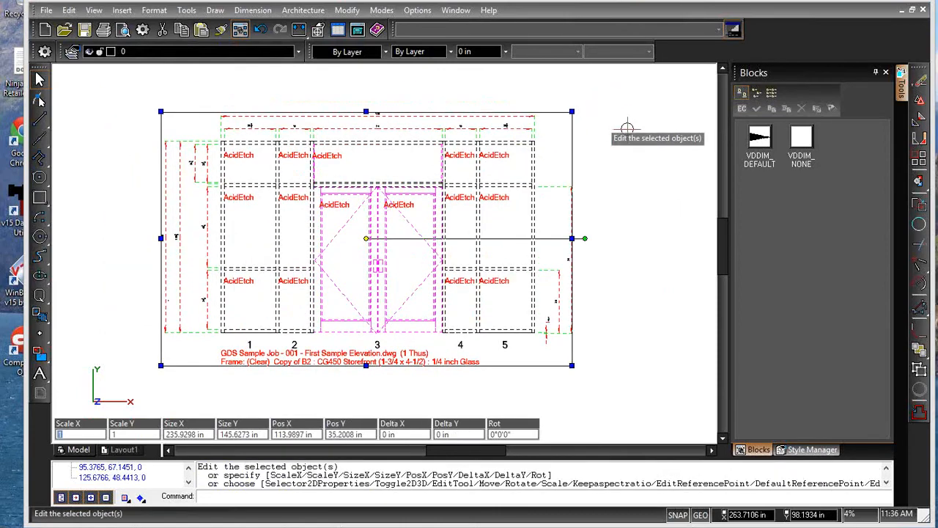
scroll(627, 130, "down", 2)
scroll(627, 129, "up", 2)
scroll(628, 130, "down", 4)
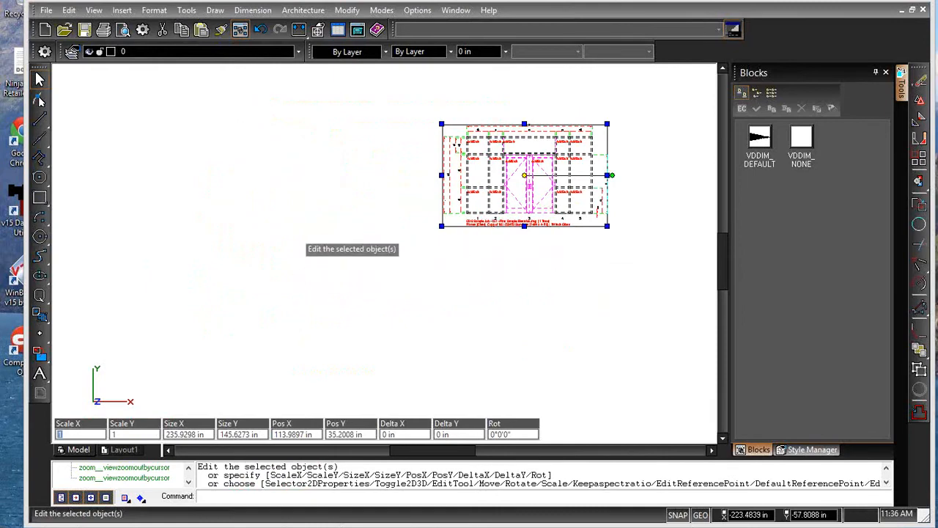
scroll(291, 239, "down", 2)
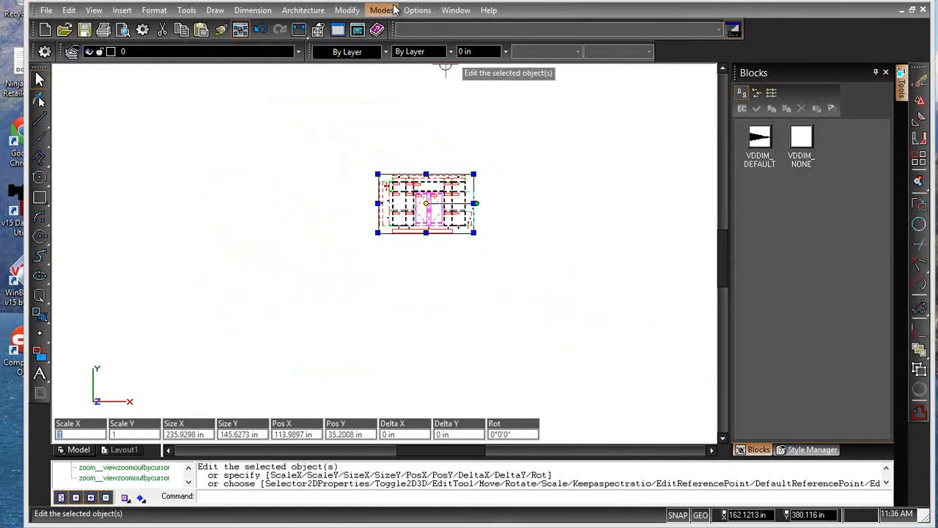
Switch to the GDS Sample Job - Border.dwg drawing, select the entire sheet border and copy it to the clipboard.
left_click(455, 10)
left_click(524, 113)
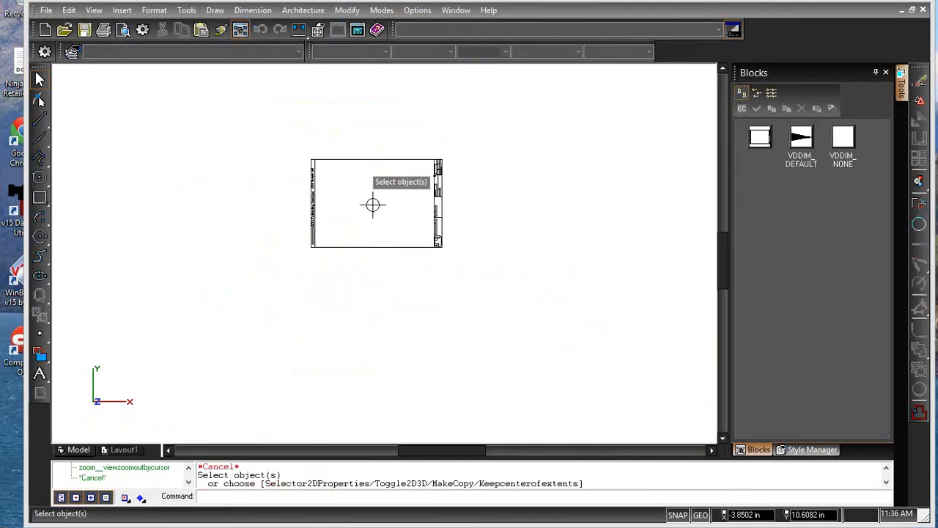
double_click(362, 181)
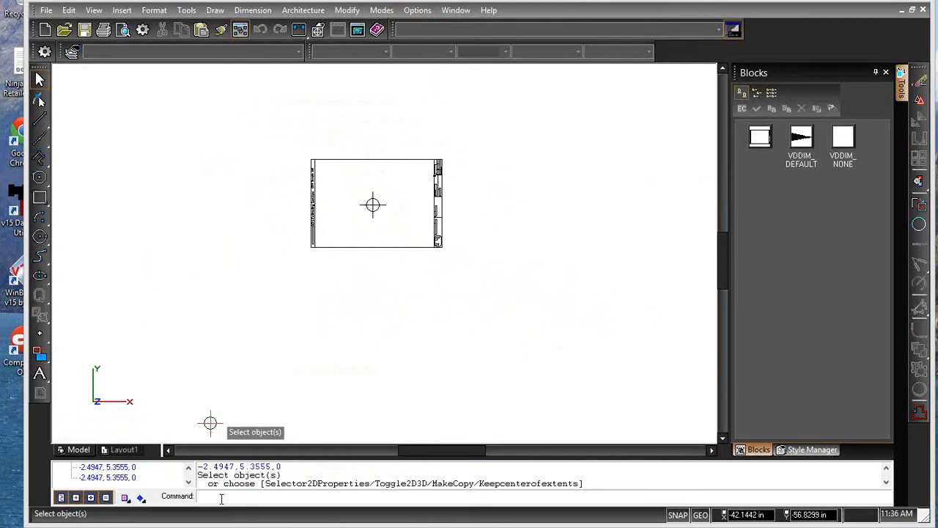
key("Escape")
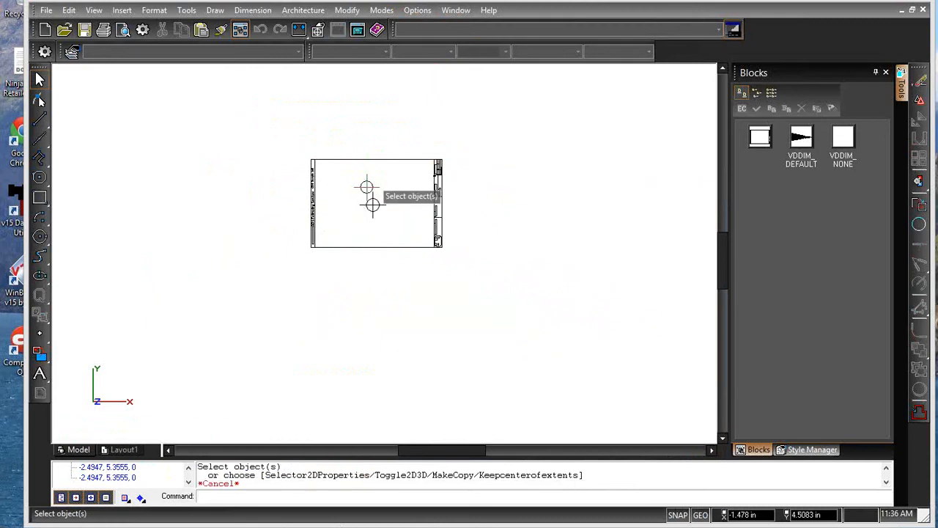
double_click(360, 184)
left_click(341, 159)
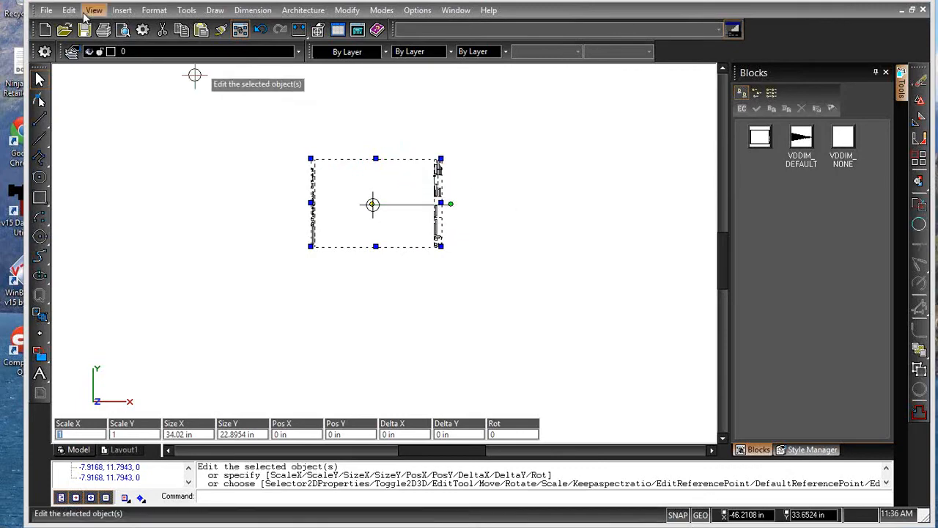
right_click(343, 185)
left_click(421, 149)
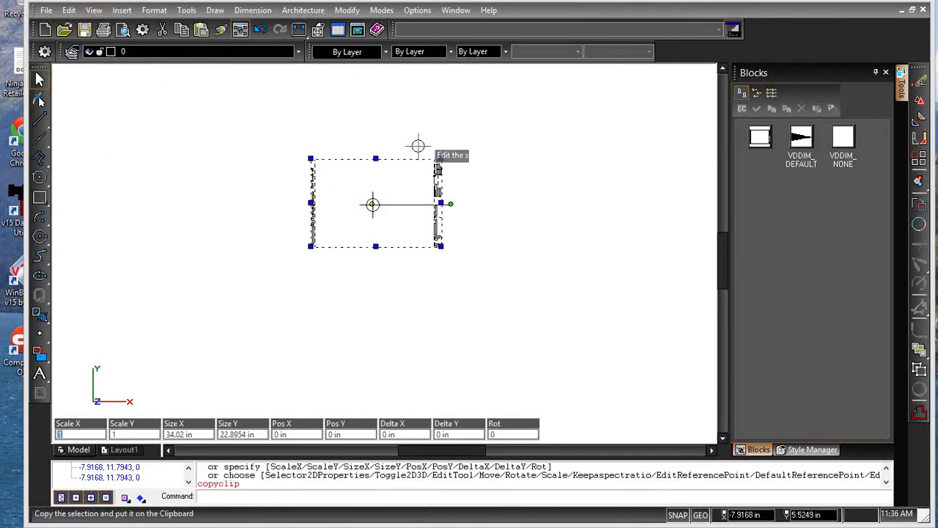
Return to the GDS Sample Job - 001 - First Sample Elevation.dwg drawing and paste the copied sheet border into it.
left_click(453, 10)
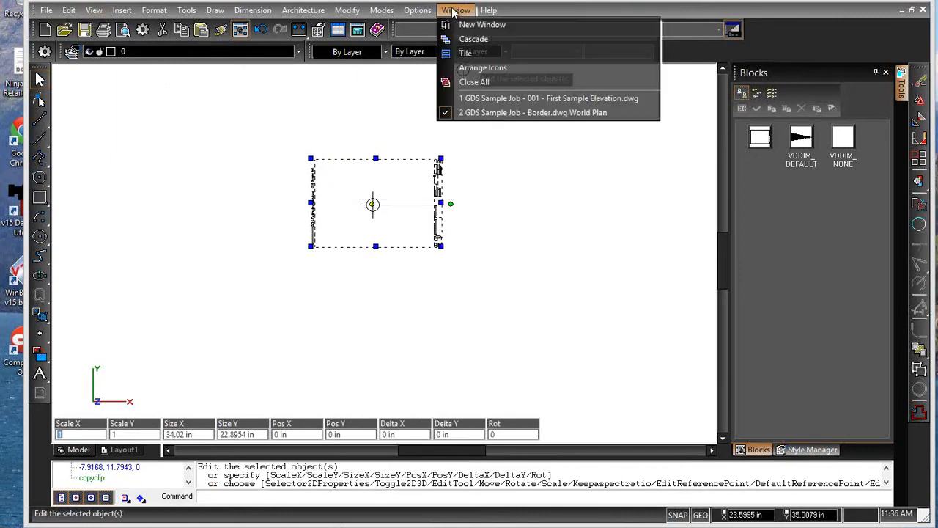
left_click(506, 105)
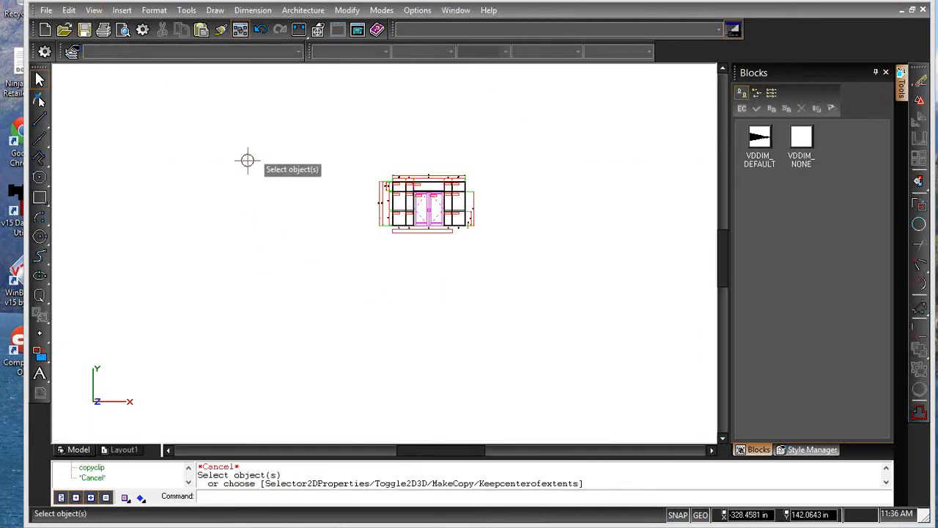
right_click(171, 174)
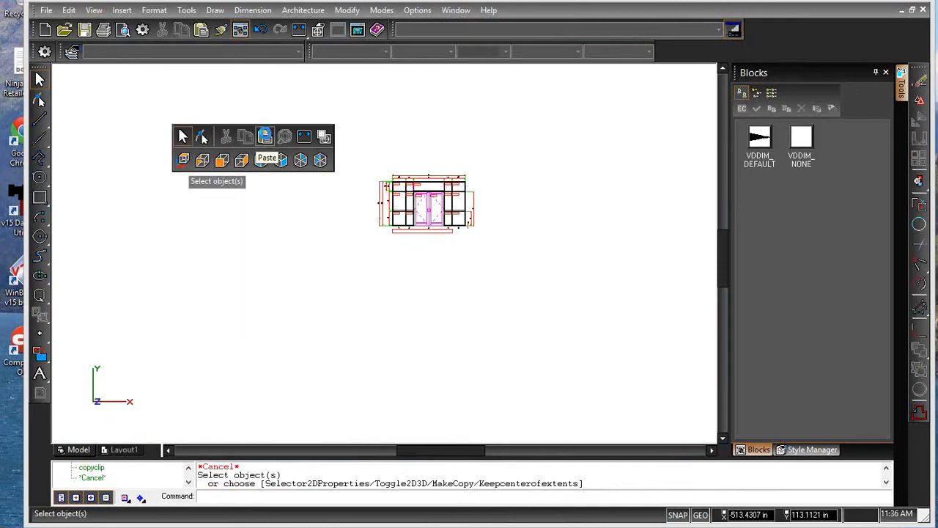
left_click(266, 137)
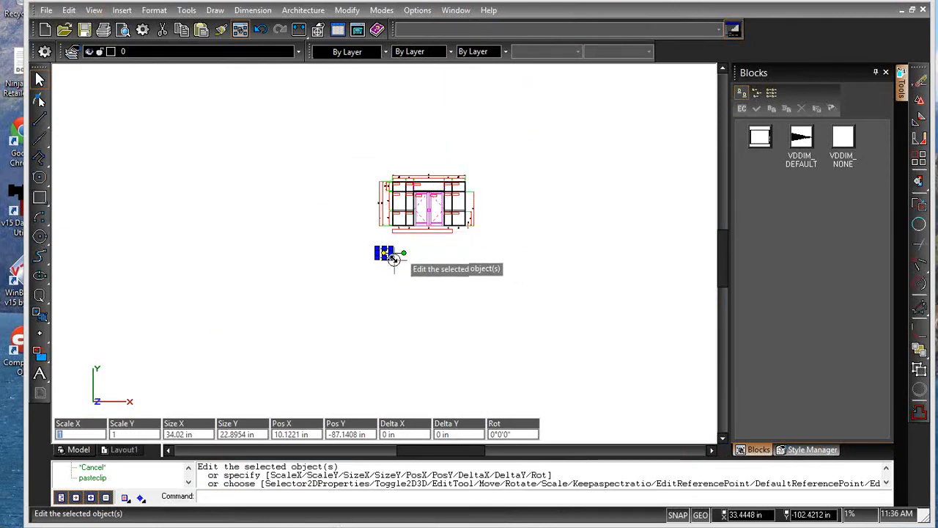
Scale the pasted border up around the elevation to about 384 x 258 in, and clear the selection.
left_click(387, 252)
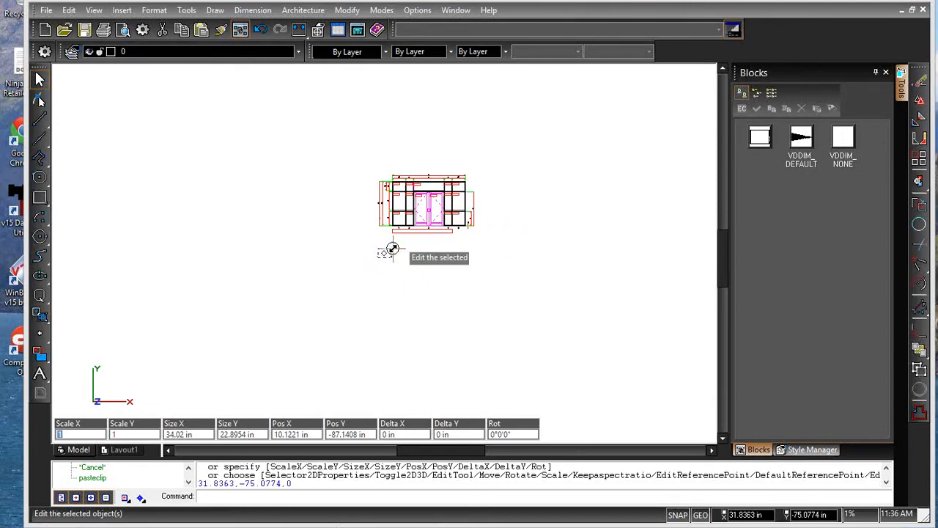
left_click(495, 170)
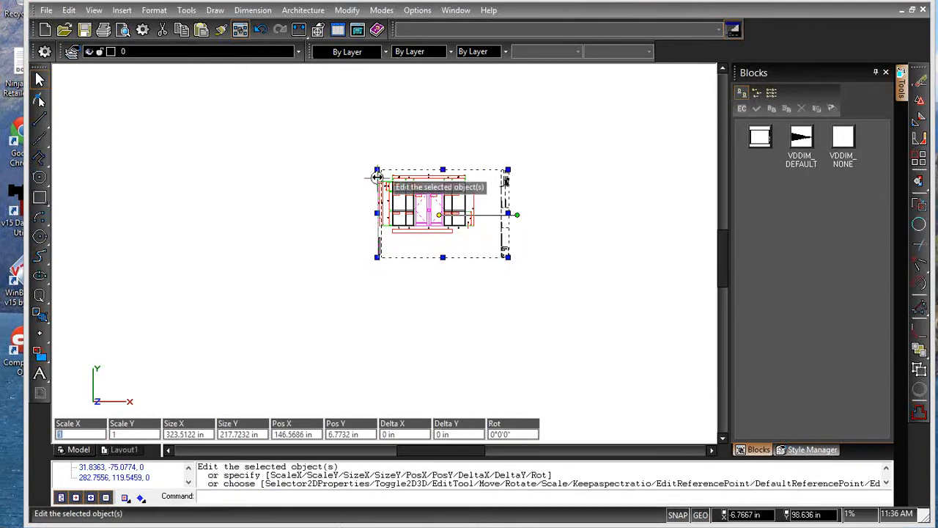
left_click(377, 171)
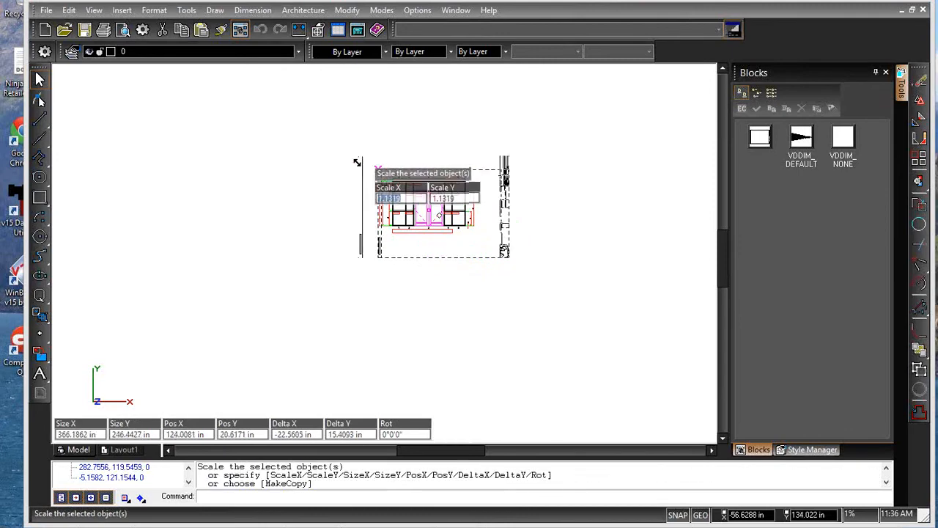
left_click(353, 158)
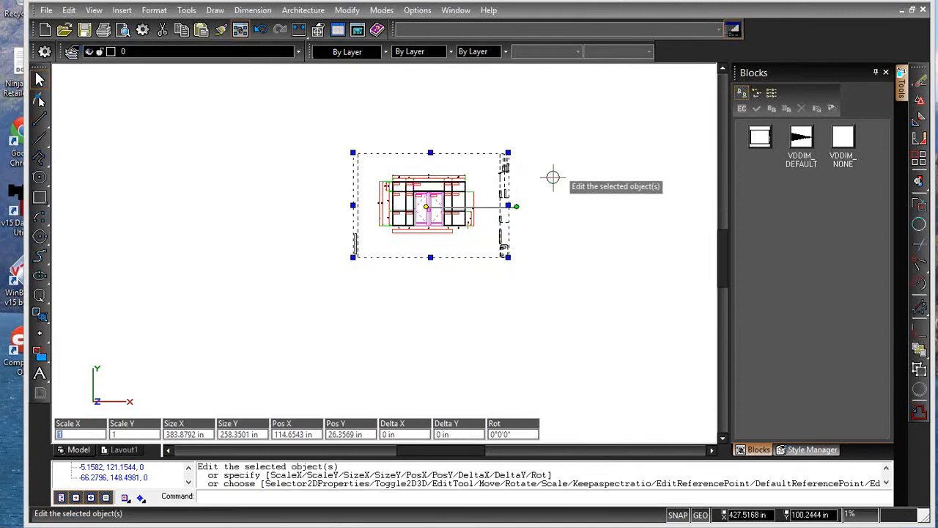
scroll(513, 117, "up", 2)
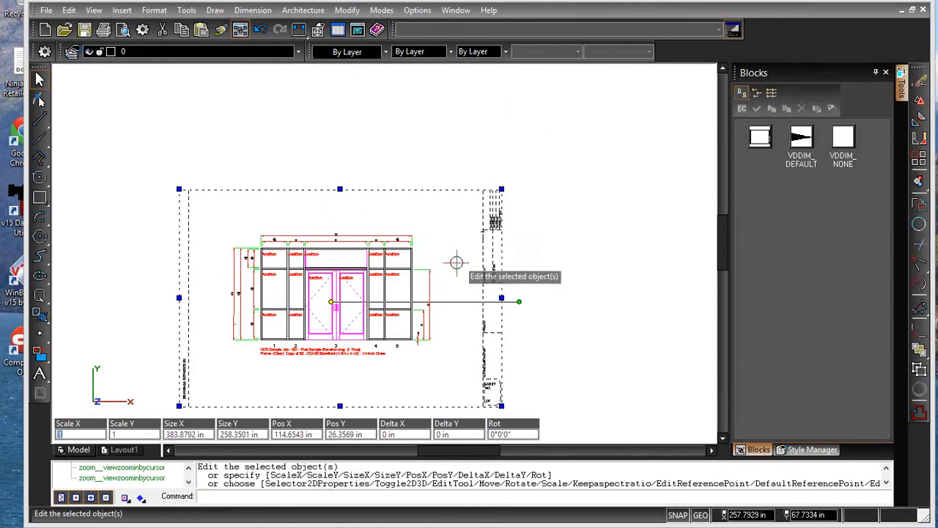
scroll(160, 408, "up", 1)
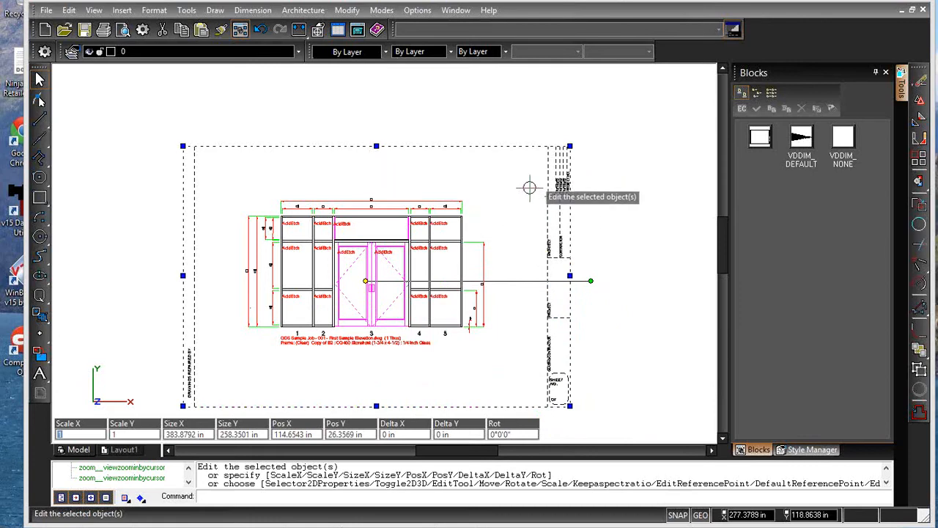
scroll(447, 214, "down", 1)
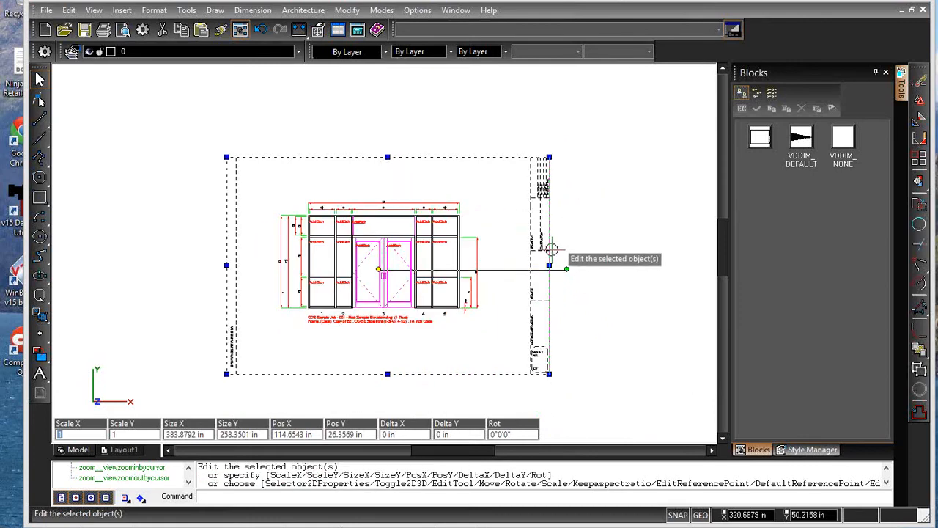
left_click(87, 86)
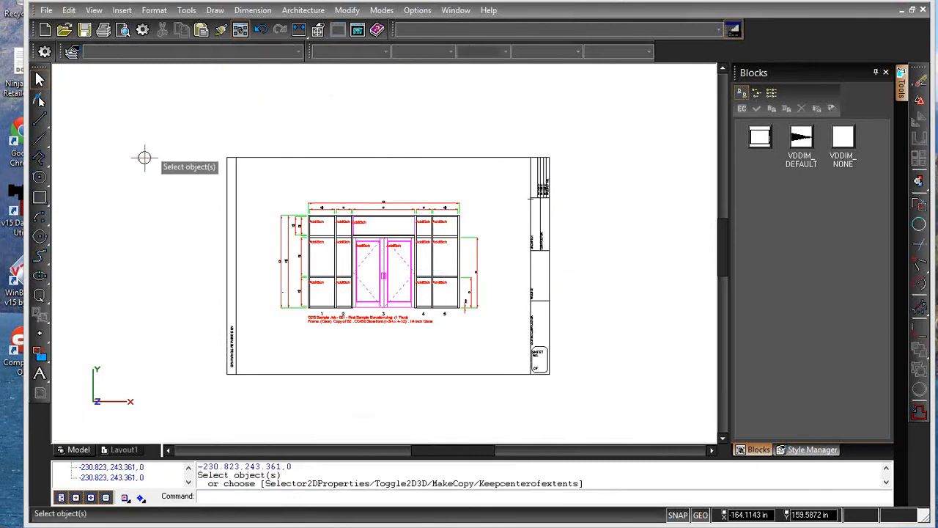
Try a landscape Letter Size (8.5 in x 11 in) drawing sheet at 1/4" = 1'-0" in the print preview's page setup, and discard the settings.
left_click(46, 10)
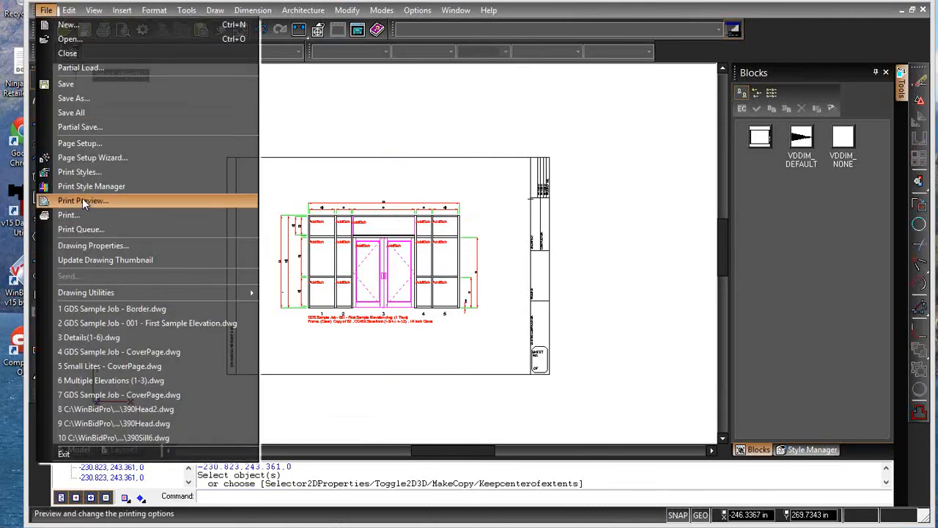
left_click(82, 198)
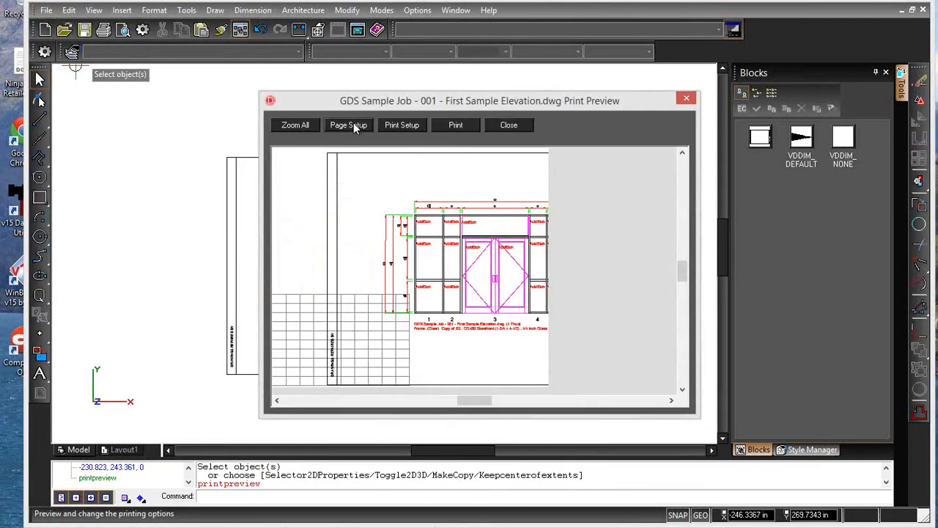
left_click(349, 126)
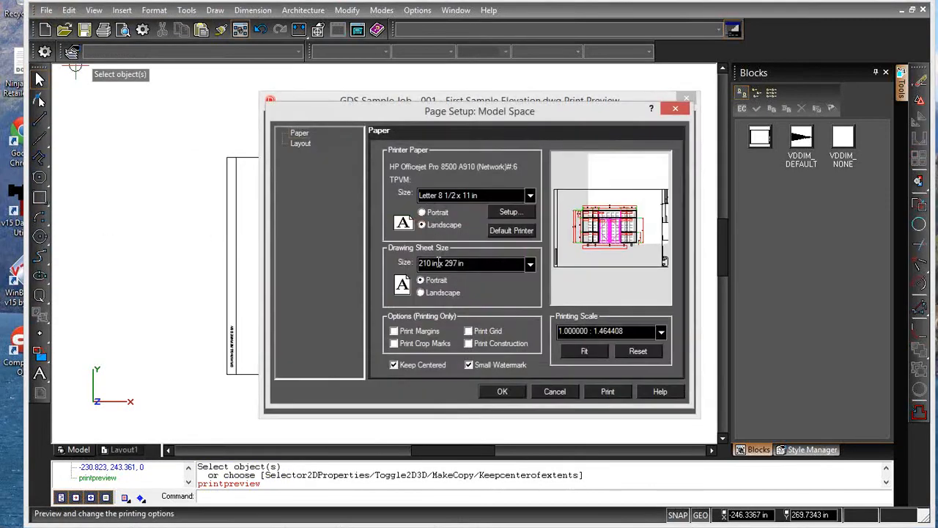
left_click(531, 264)
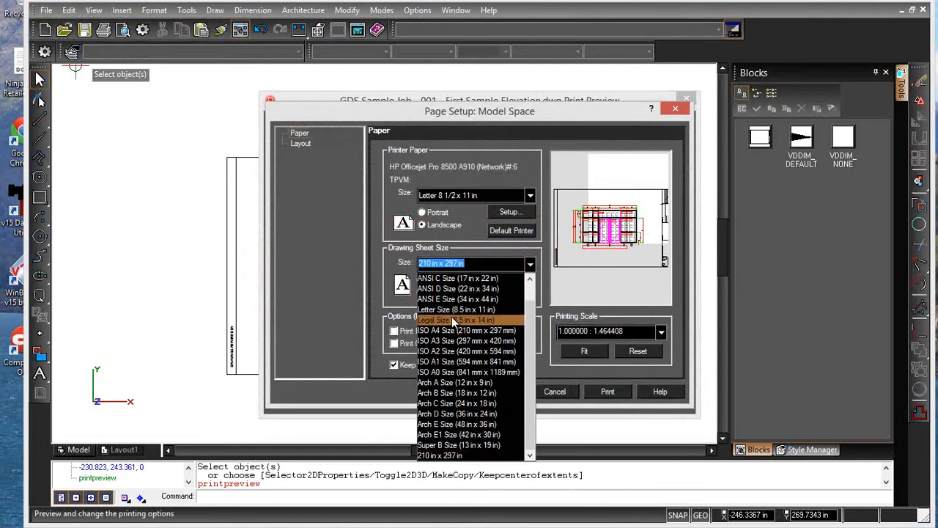
left_click(450, 310)
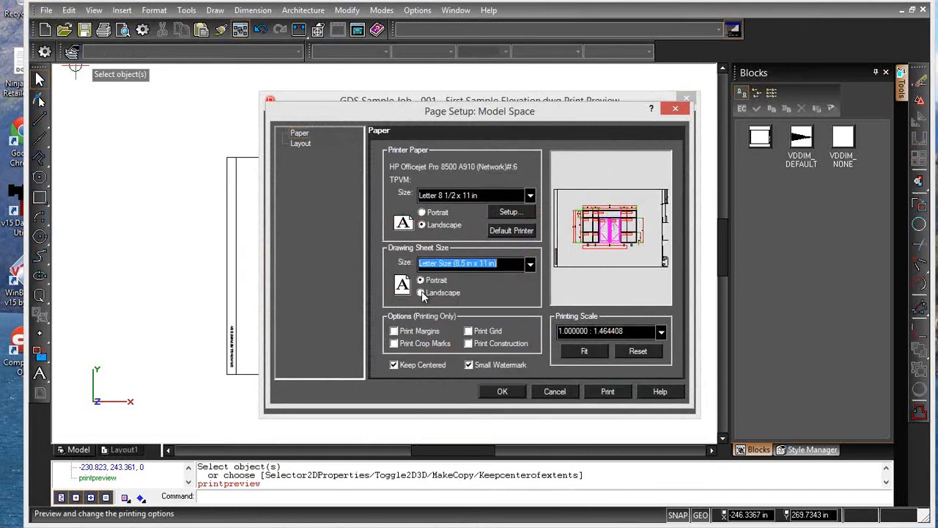
left_click(422, 293)
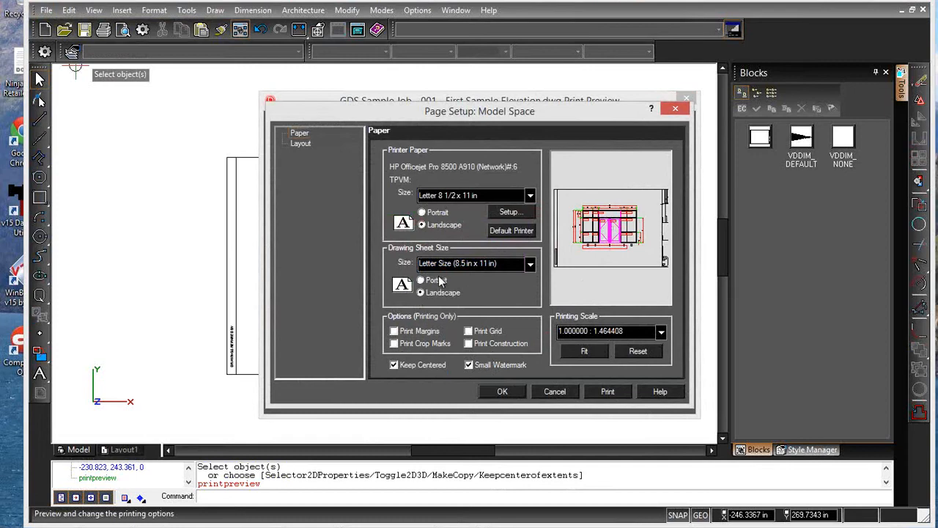
left_click(660, 332)
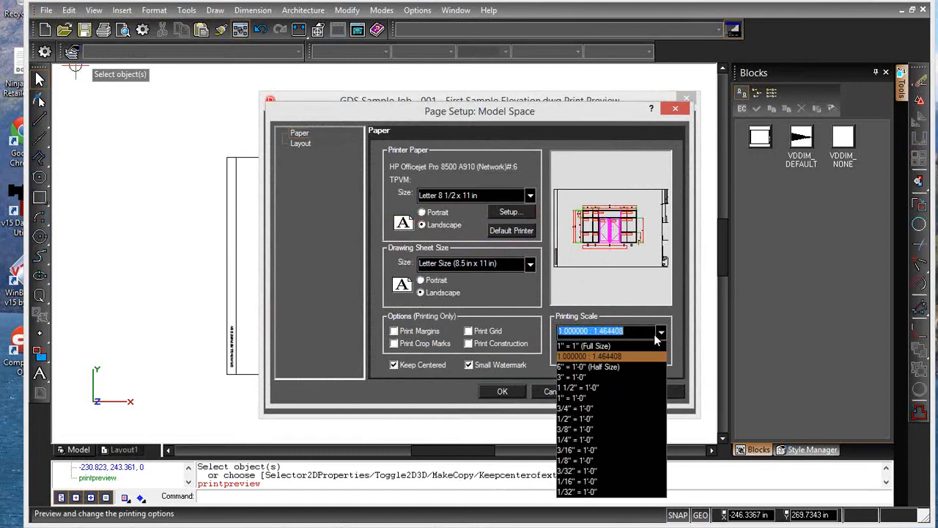
left_click(588, 439)
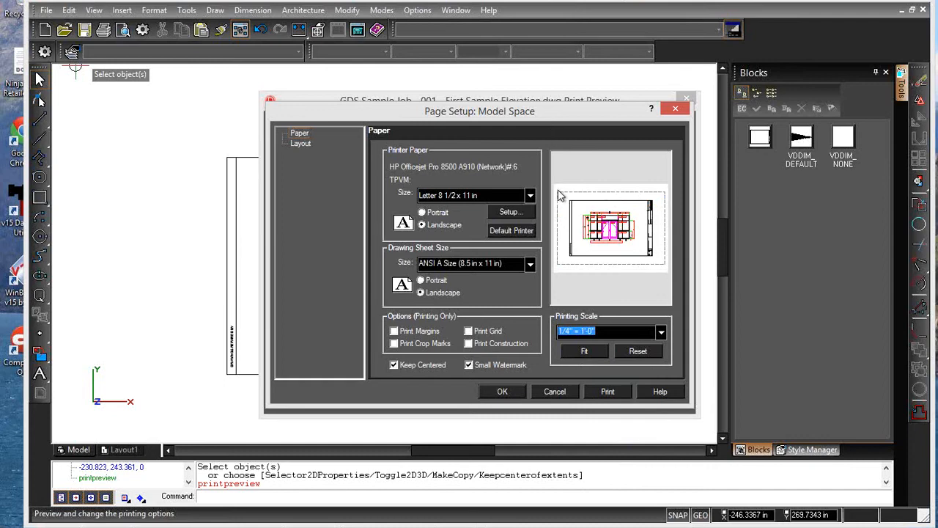
left_click(554, 391)
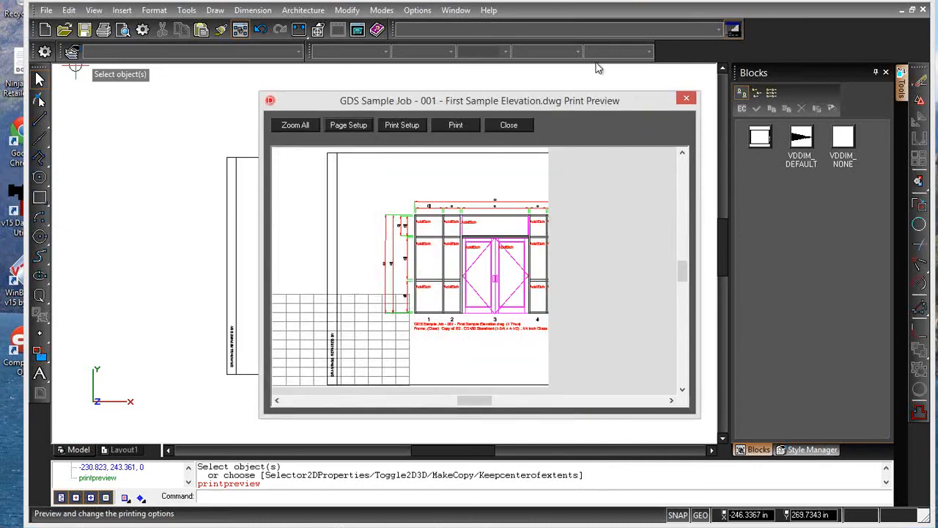
left_click(509, 125)
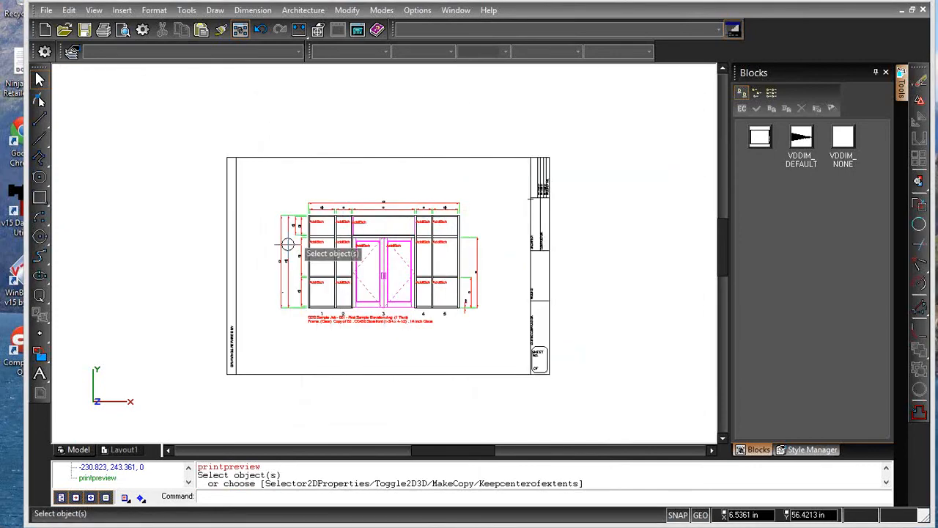
Select the sheet border around the elevation and scale it up from opposite corners to about 460 x 309 in.
left_click(228, 157)
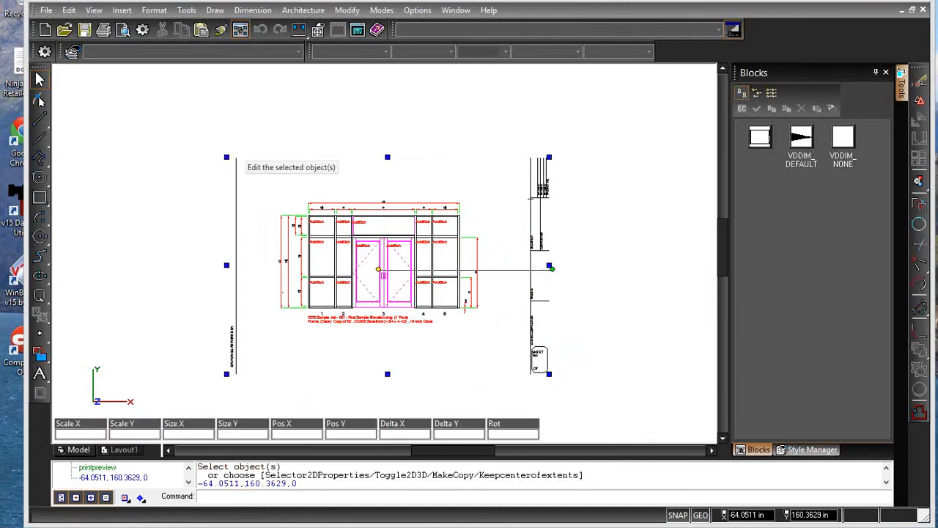
left_click(229, 157)
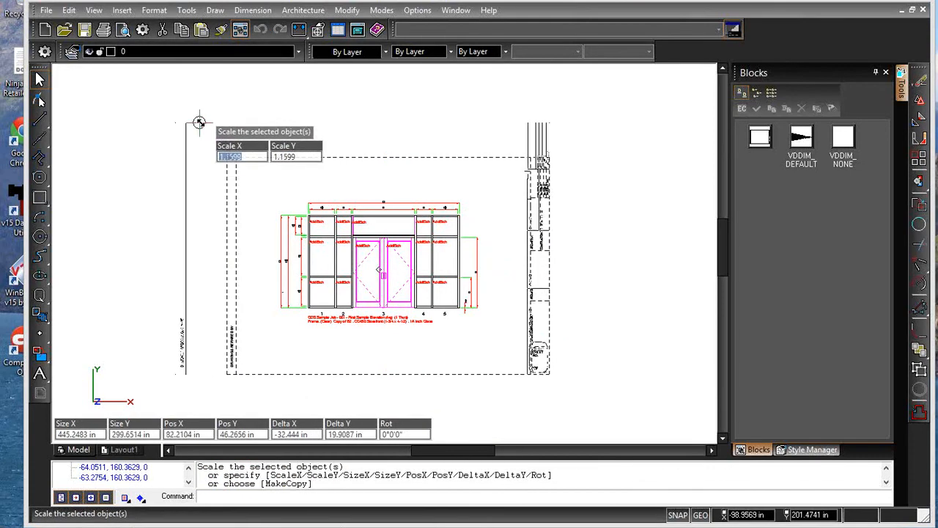
left_click(202, 124)
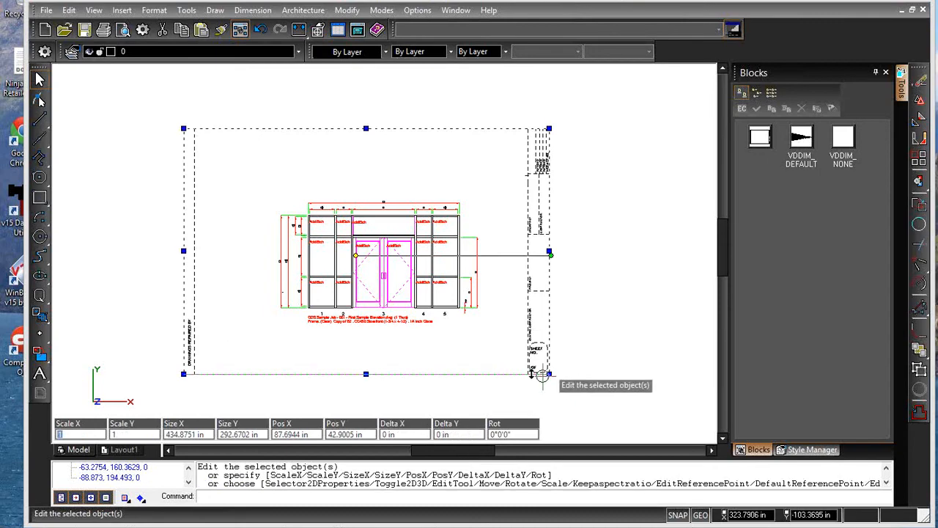
left_click(549, 374)
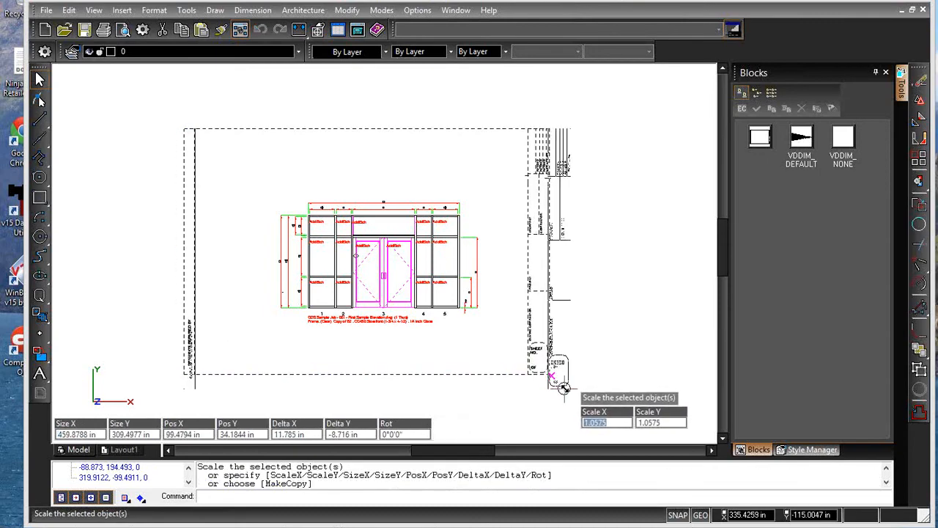
left_click(565, 388)
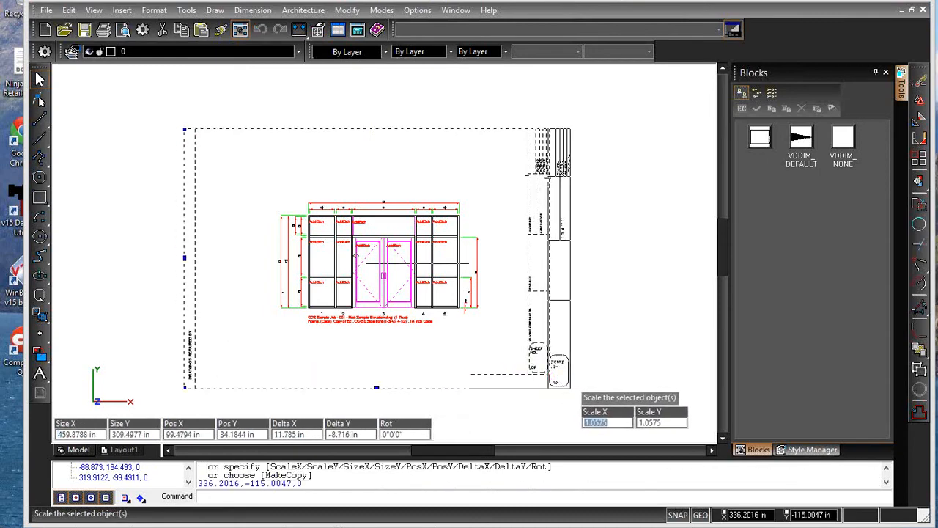
Try a landscape ANSI A Size (8.5 in x 11 in) drawing sheet at 1/4" = 1'-0" in the print preview's page setup.
left_click(46, 11)
left_click(84, 202)
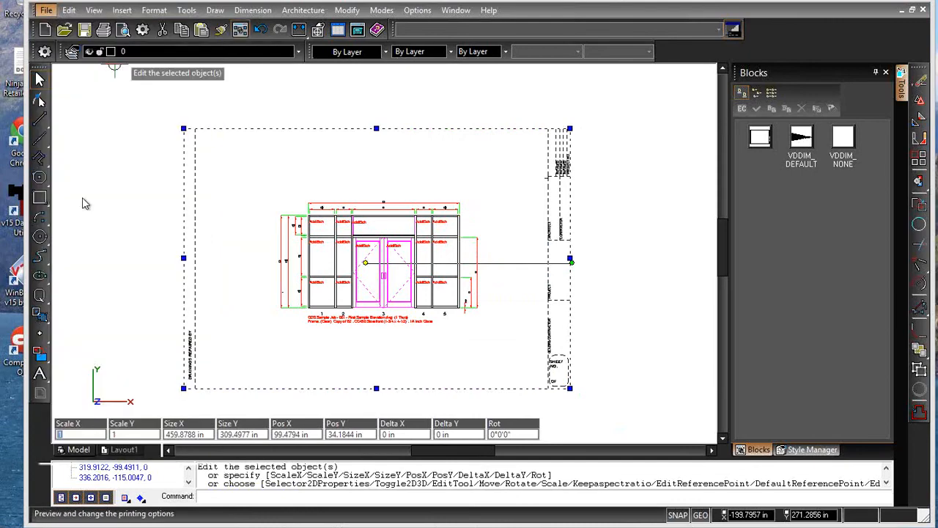
left_click(352, 125)
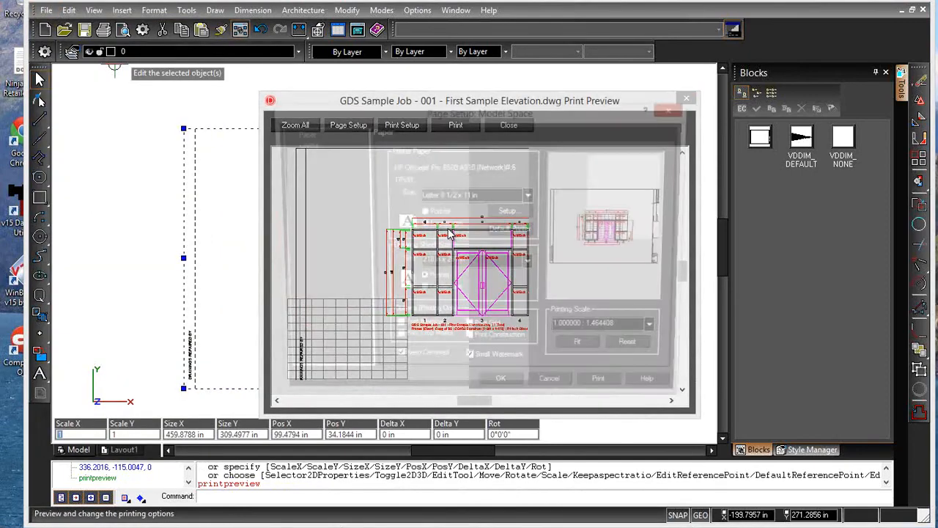
left_click(441, 294)
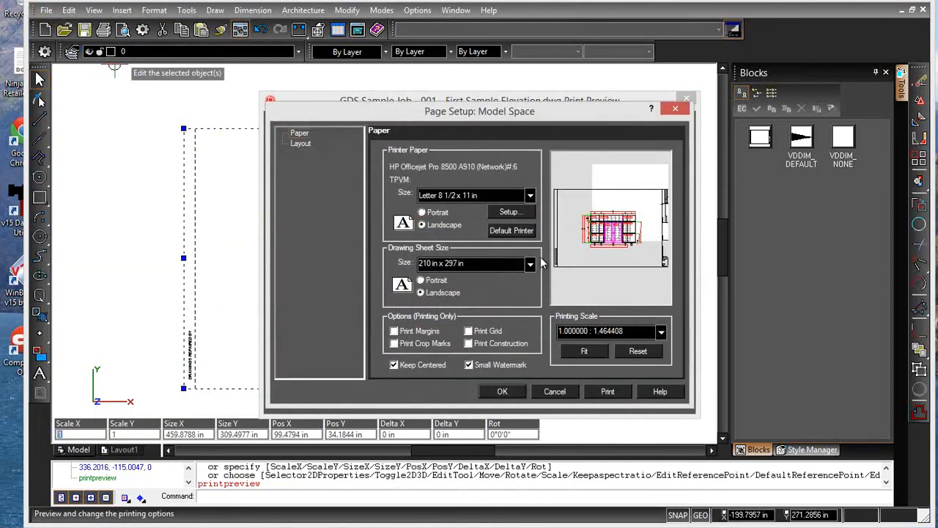
left_click(530, 265)
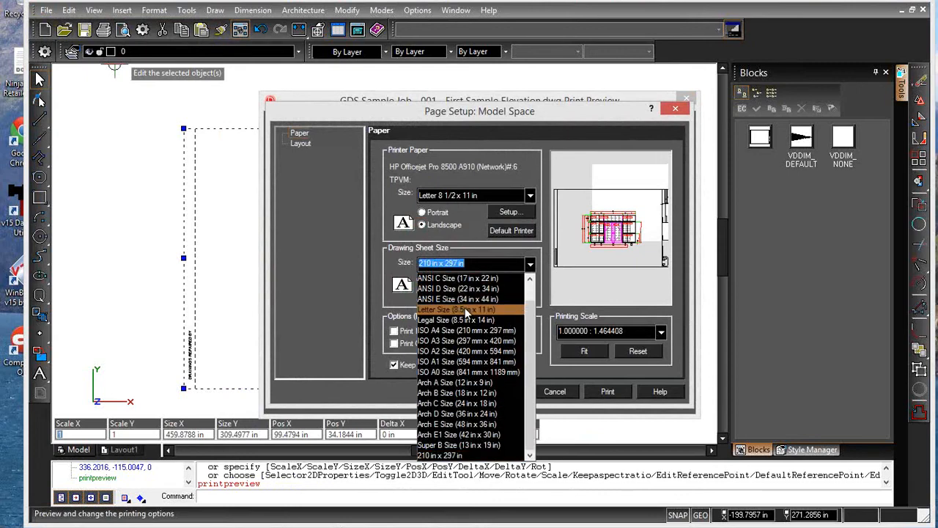
left_click(469, 312)
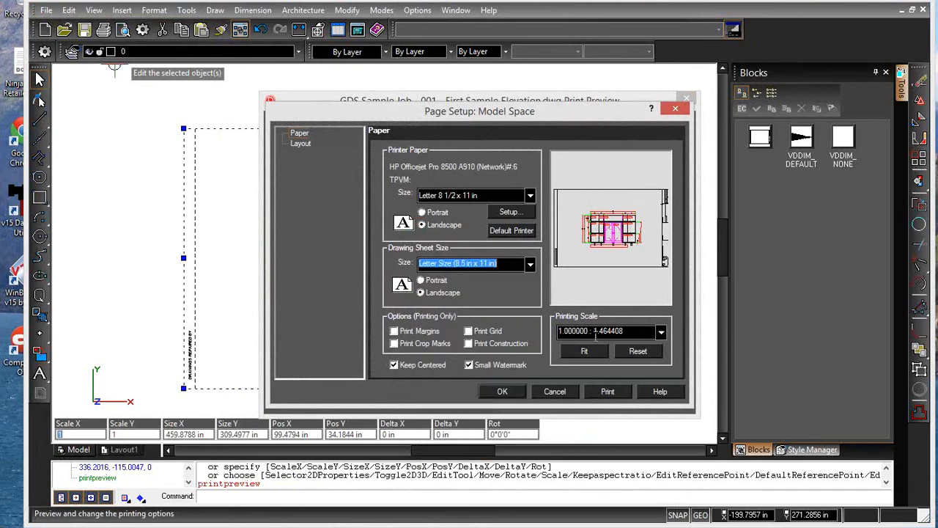
left_click(662, 334)
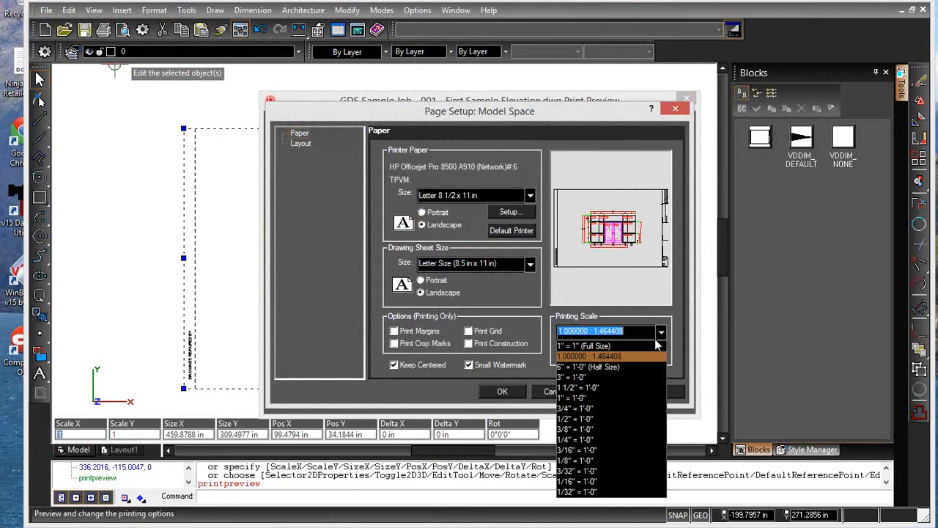
left_click(585, 440)
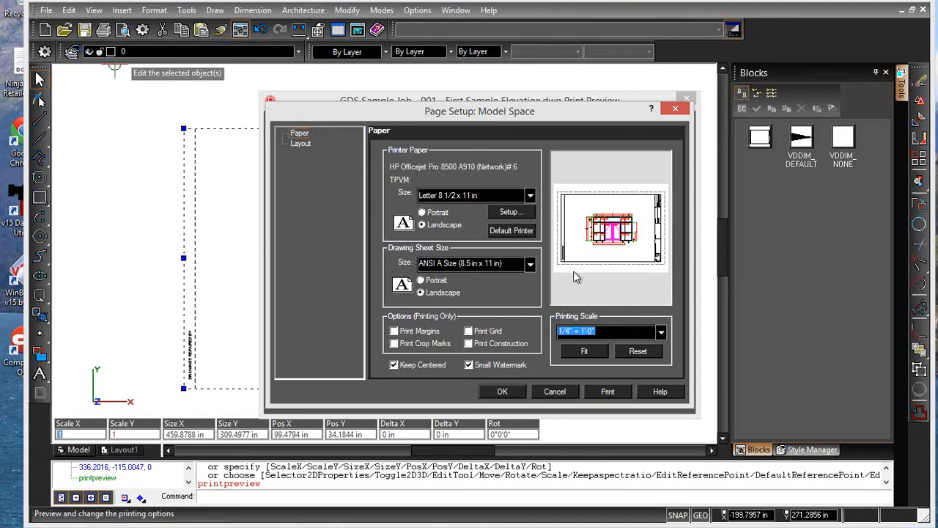
Review the page setup's layout margins, discard the page settings and close the print preview.
left_click(299, 143)
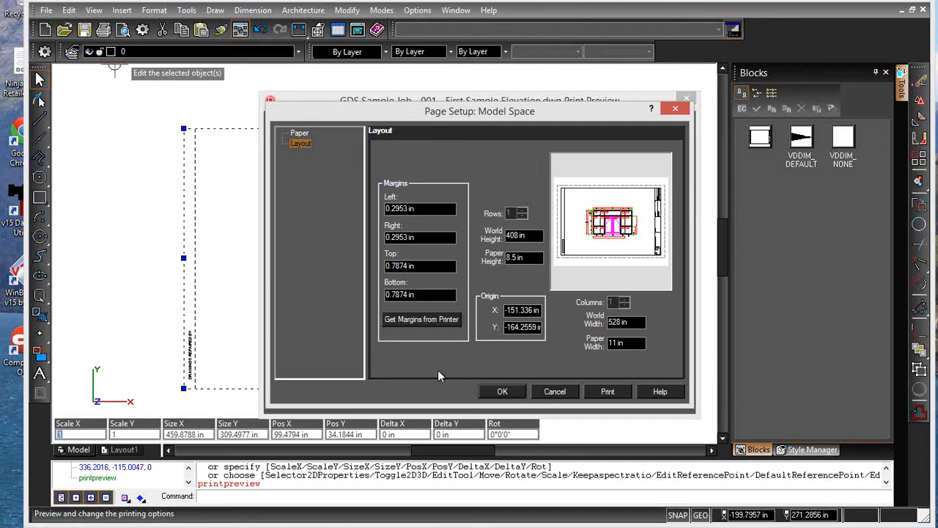
left_click(299, 134)
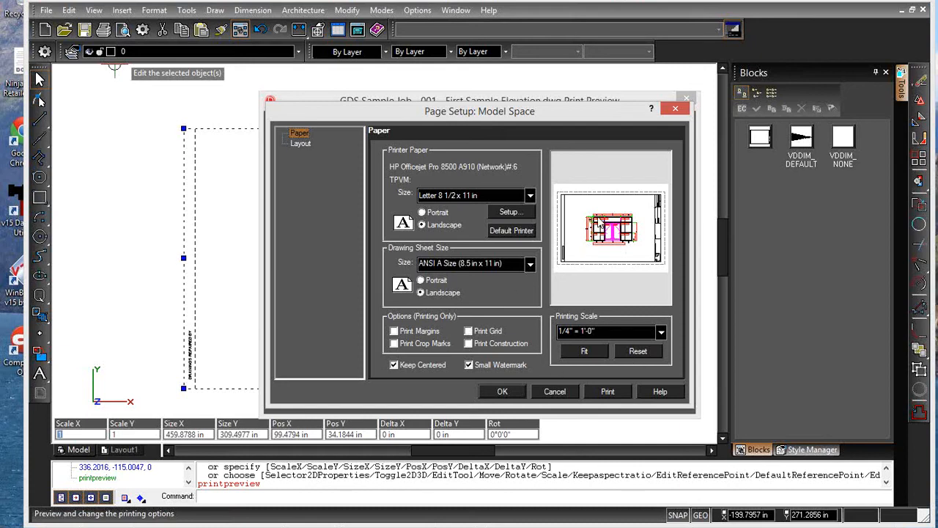
left_click(555, 391)
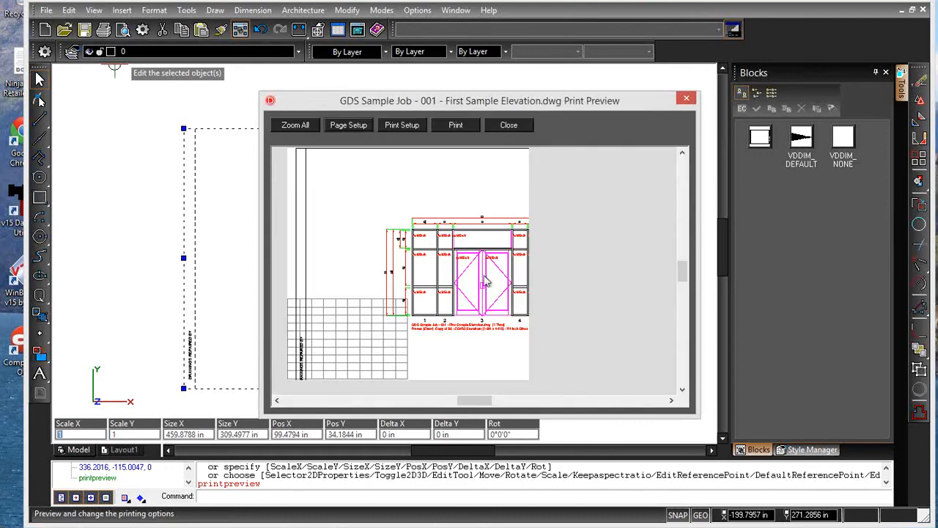
left_click(523, 126)
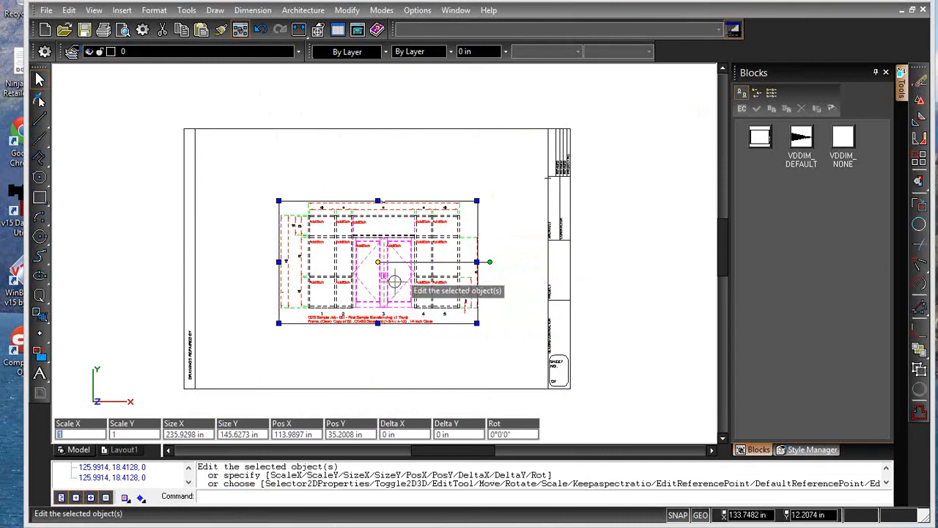
Try to scale the grouped elevation down to about 205 x 127 in, and clear the selection.
scroll(394, 282, "up", 3)
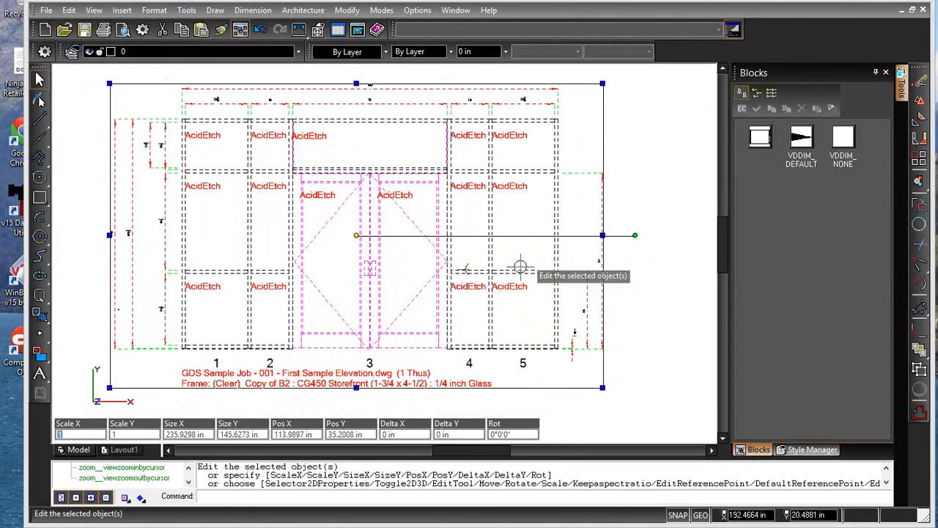
left_click(579, 261)
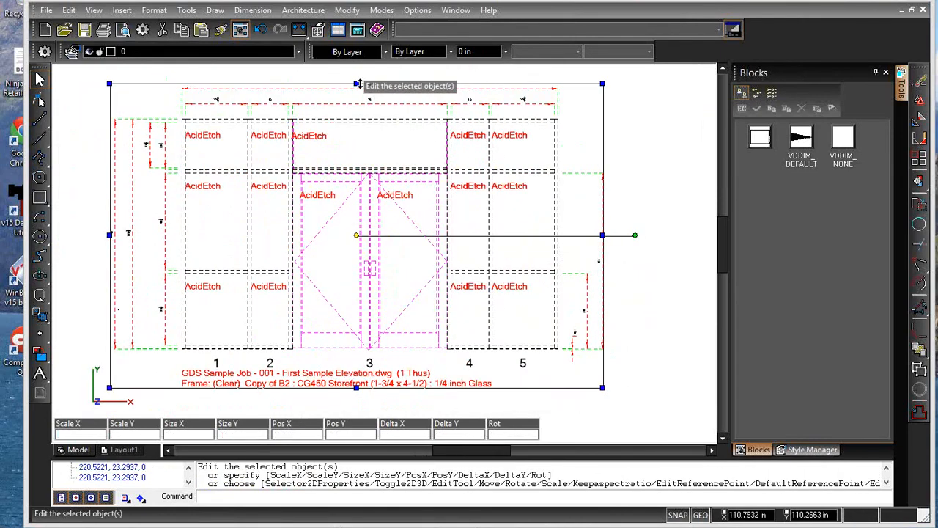
left_click(687, 120)
scroll(367, 79, "up", 5)
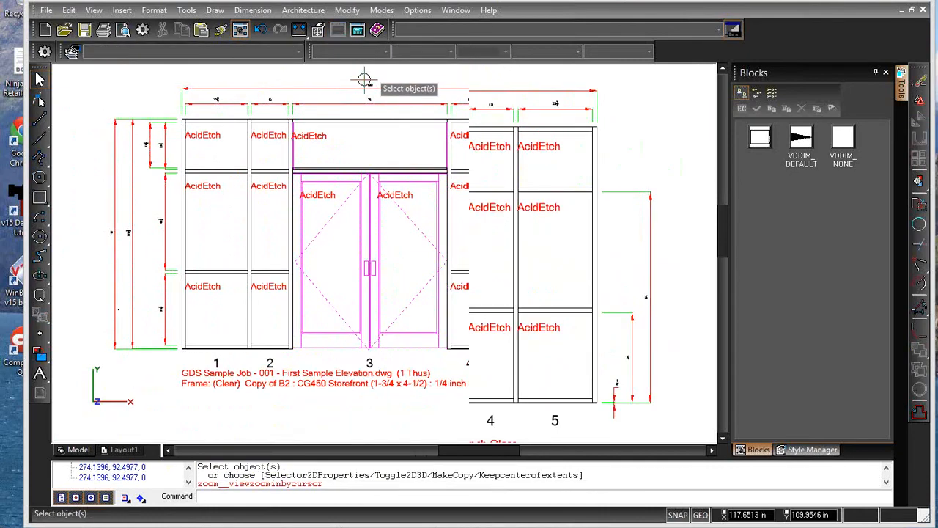
scroll(364, 79, "down", 5)
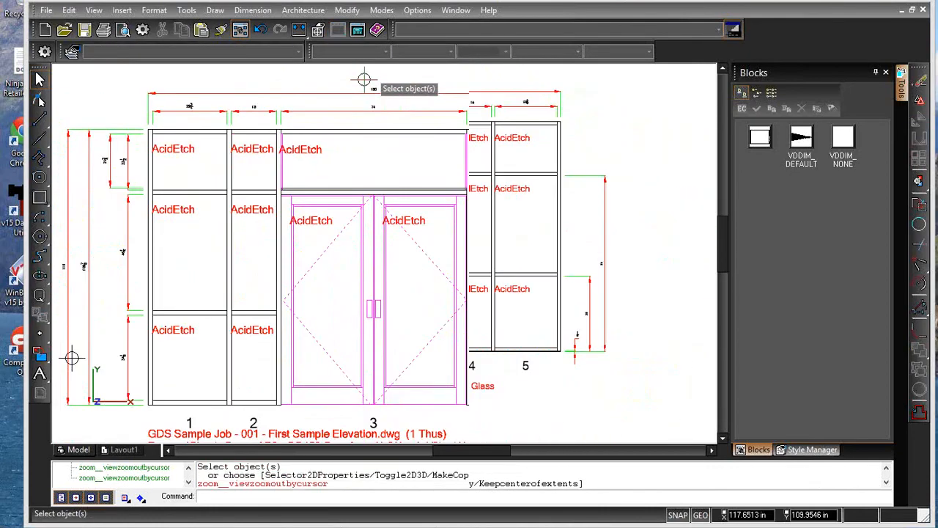
left_click(454, 268)
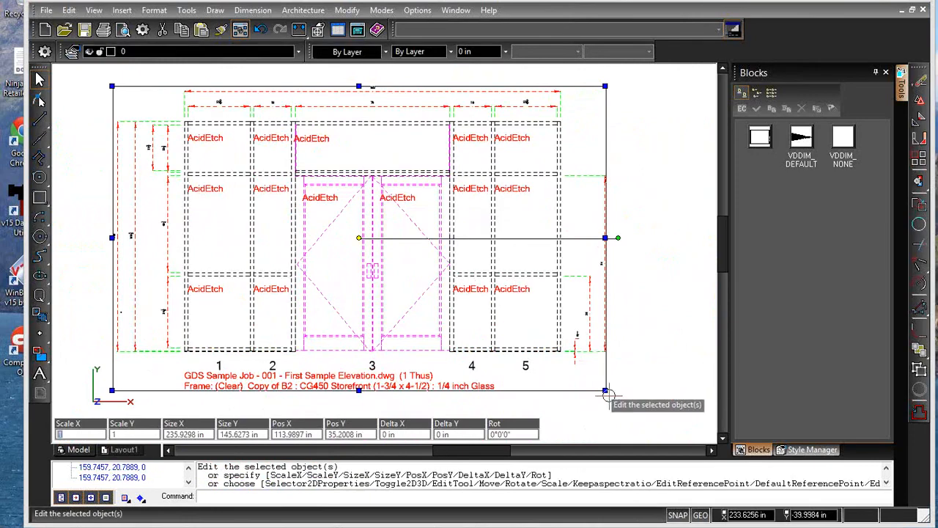
left_click(605, 392)
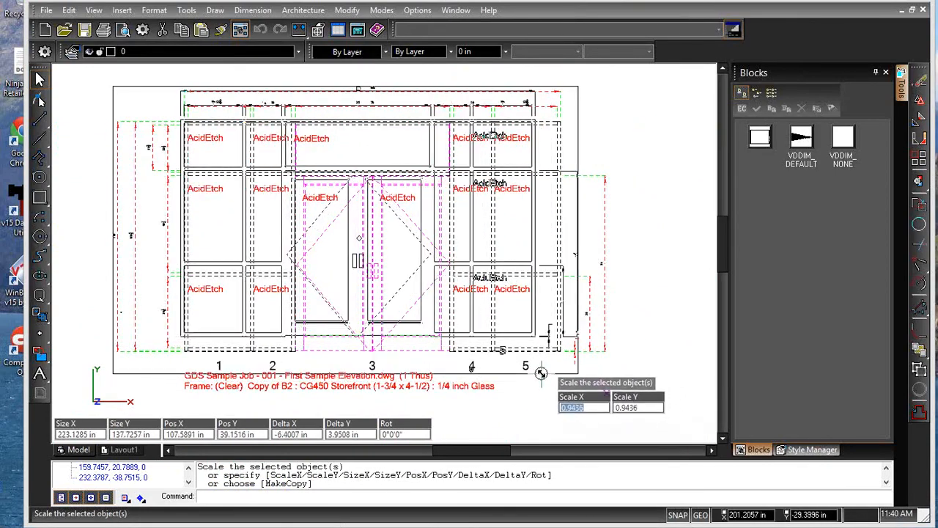
left_click(497, 349)
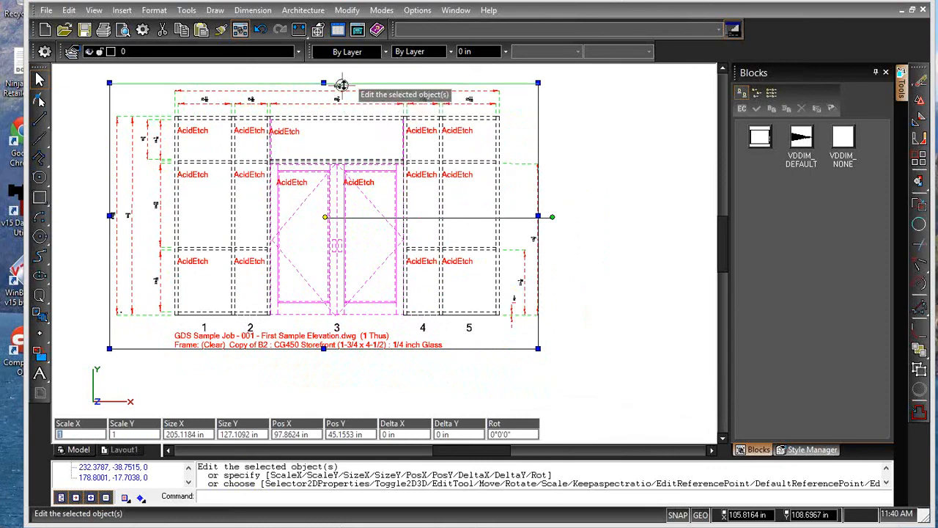
key("Escape")
Check the width dimensions above the scaled elevation, and undo the elevation's scaling.
scroll(359, 78, "up", 5)
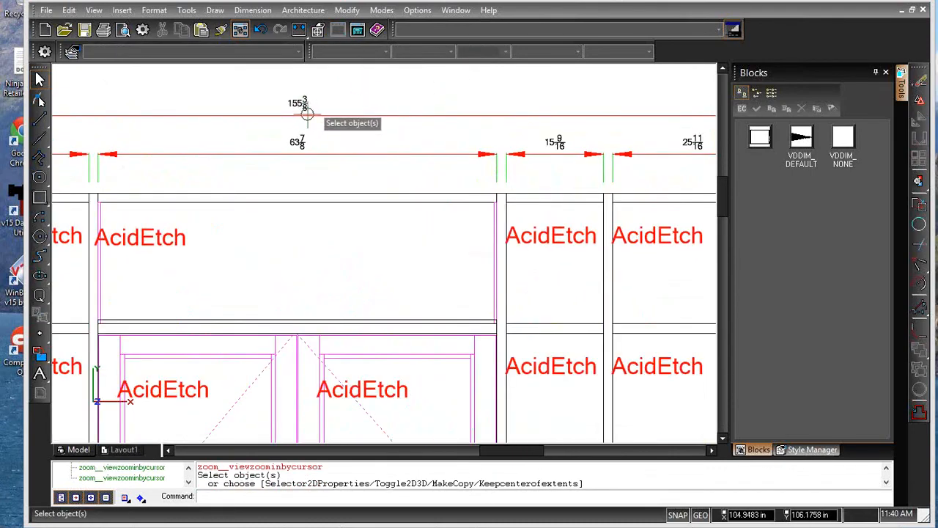
scroll(335, 176, "down", 1)
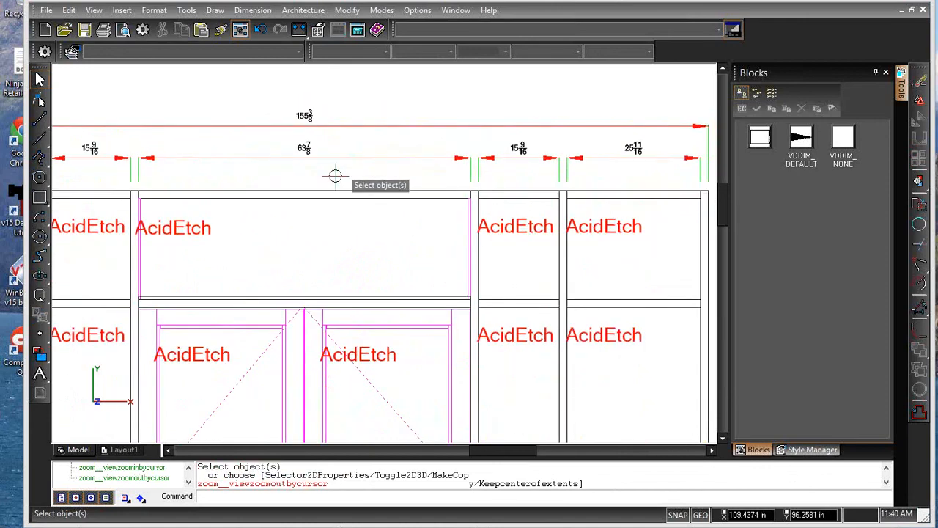
scroll(335, 176, "down", 4)
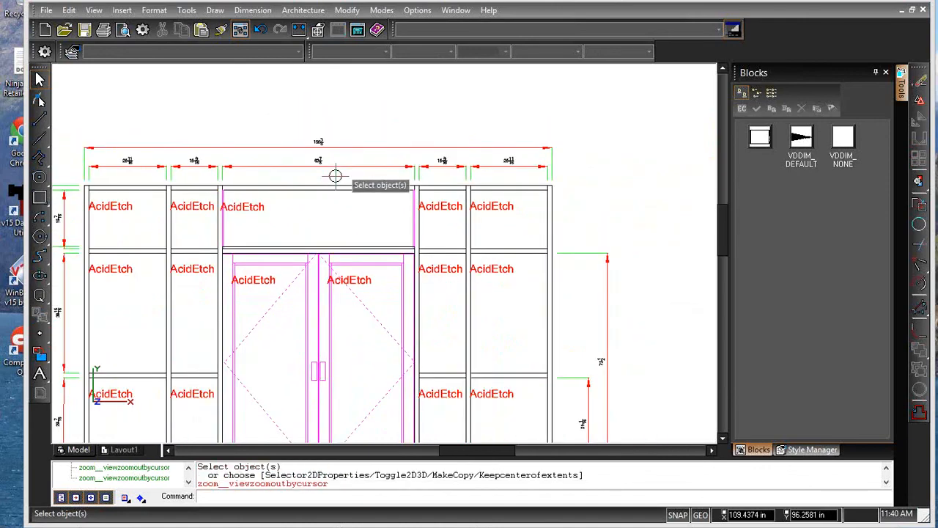
scroll(335, 176, "down", 1)
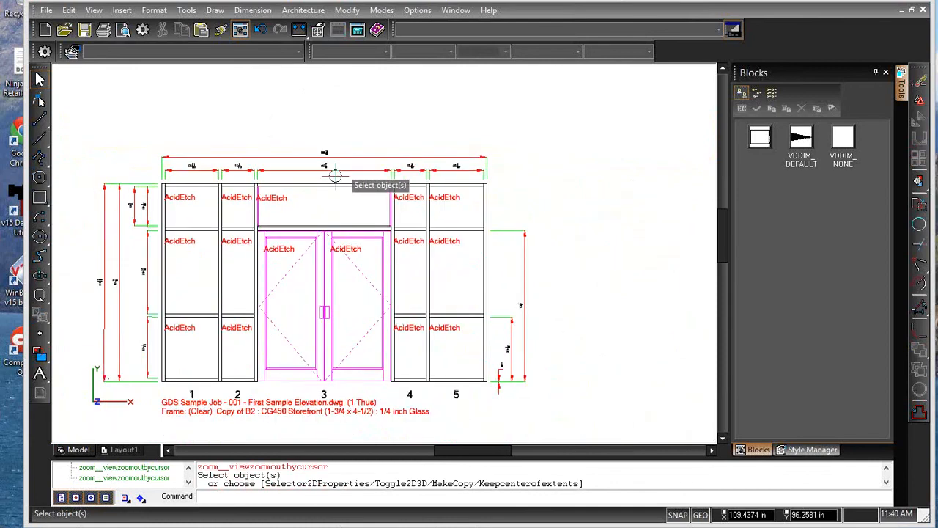
left_click(72, 12)
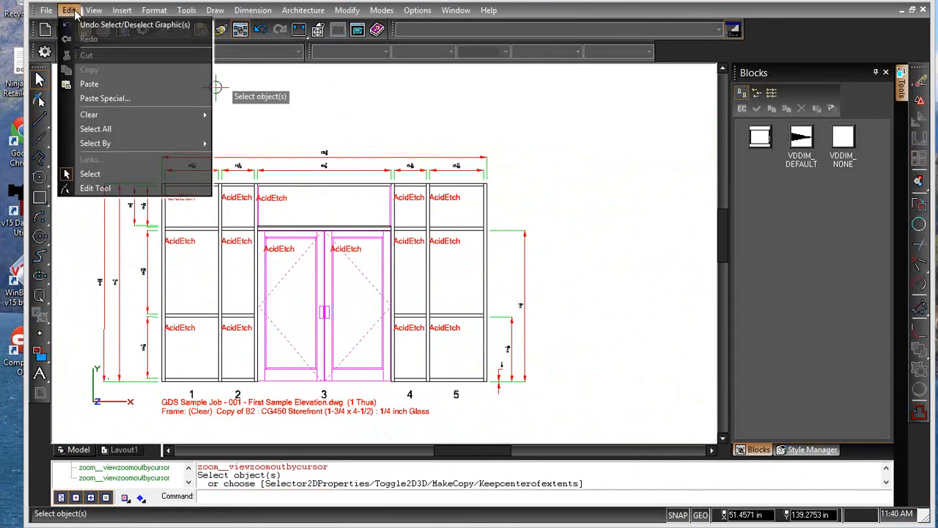
left_click(94, 28)
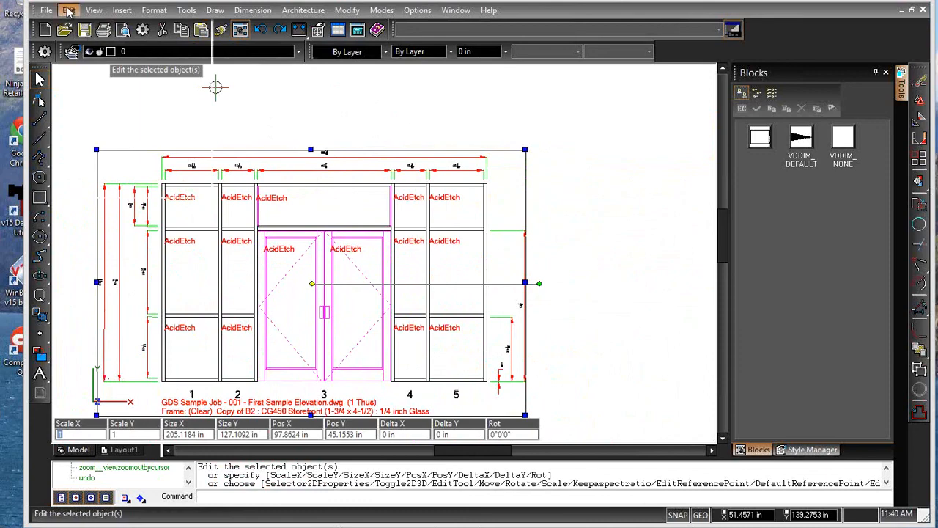
left_click(69, 12)
left_click(85, 24)
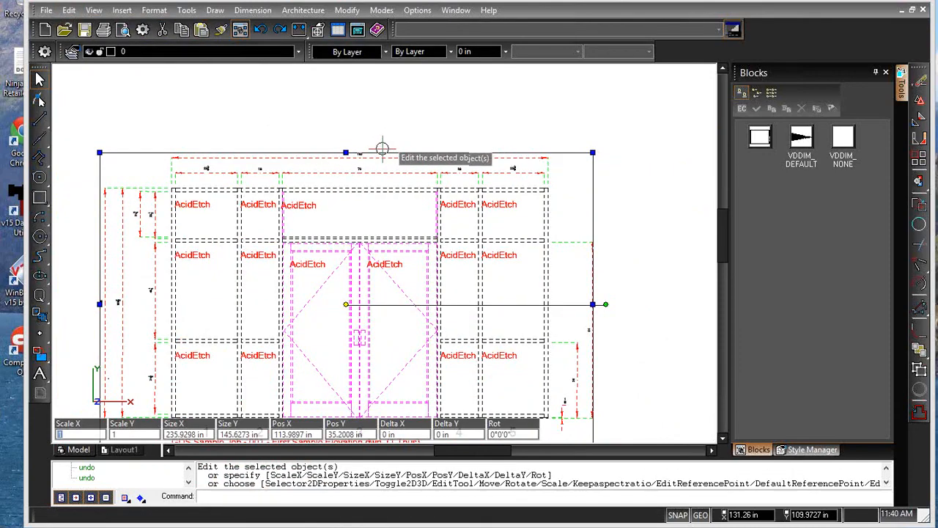
Cut the grouped elevation out of the sheet border to the clipboard.
scroll(377, 159, "up", 2)
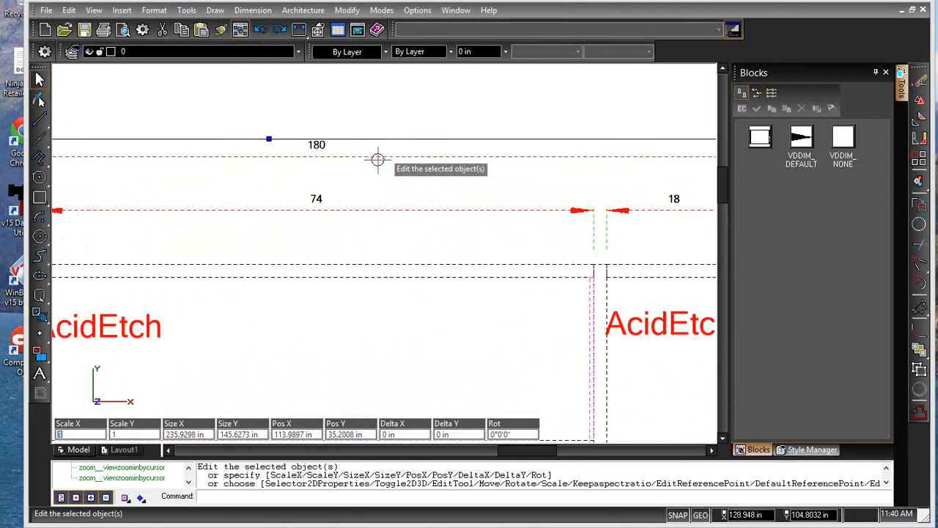
scroll(378, 158, "down", 3)
scroll(377, 159, "down", 2)
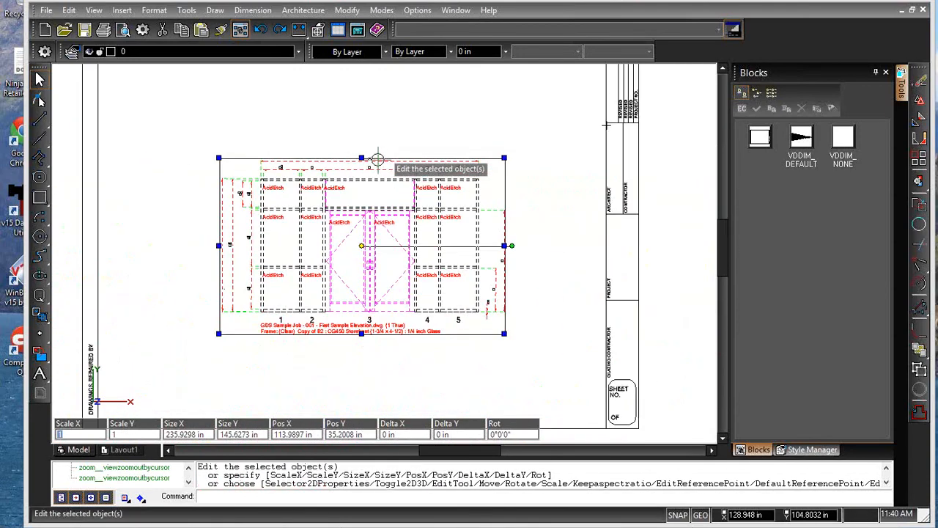
scroll(378, 159, "up", 1)
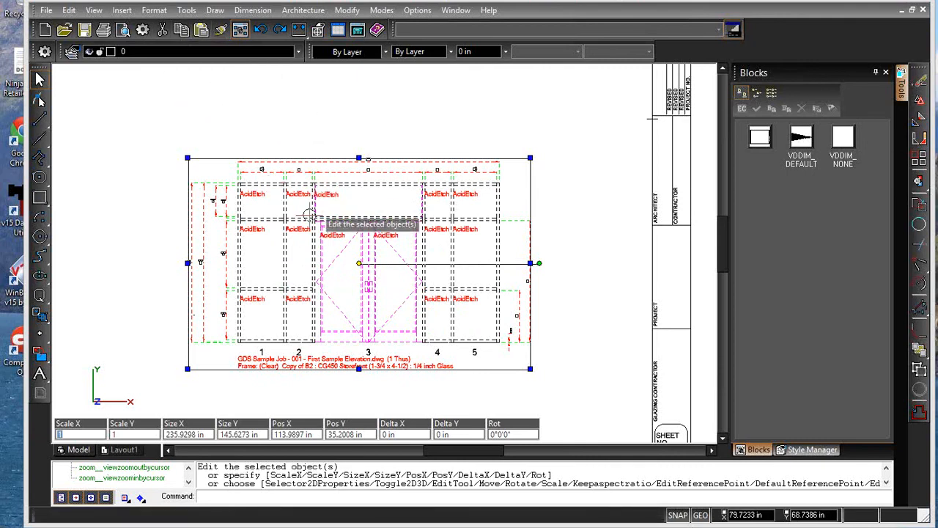
right_click(334, 257)
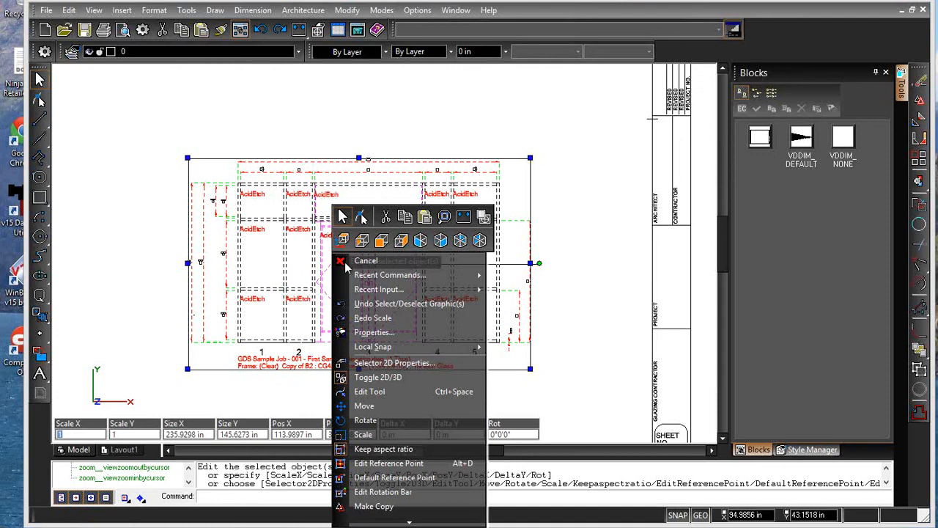
left_click(387, 216)
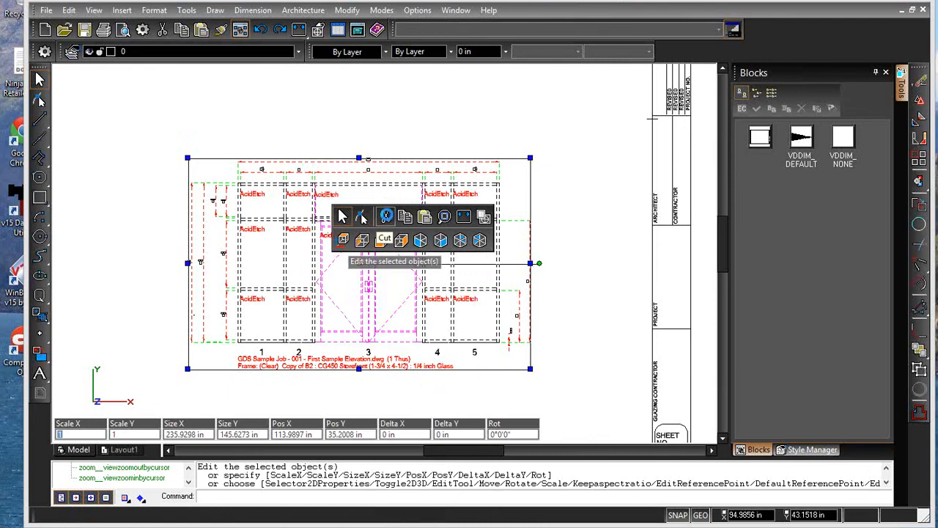
left_click(382, 239)
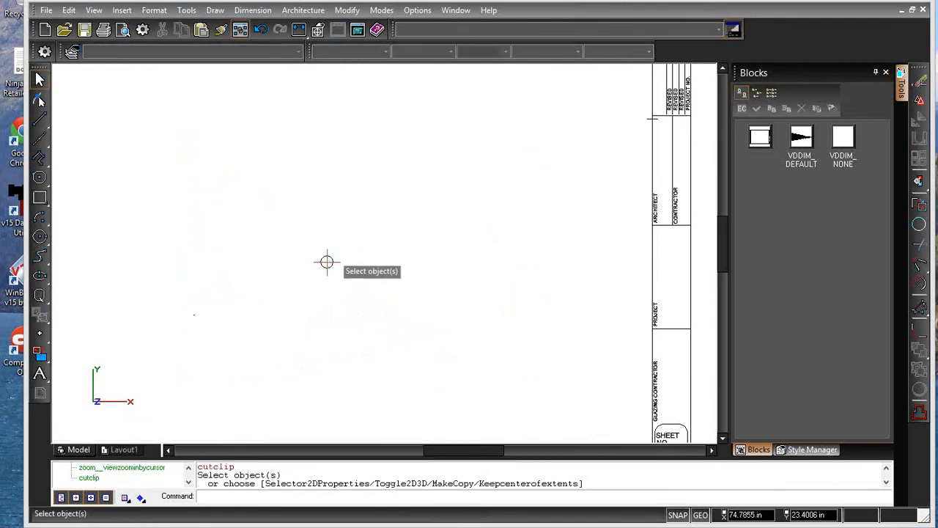